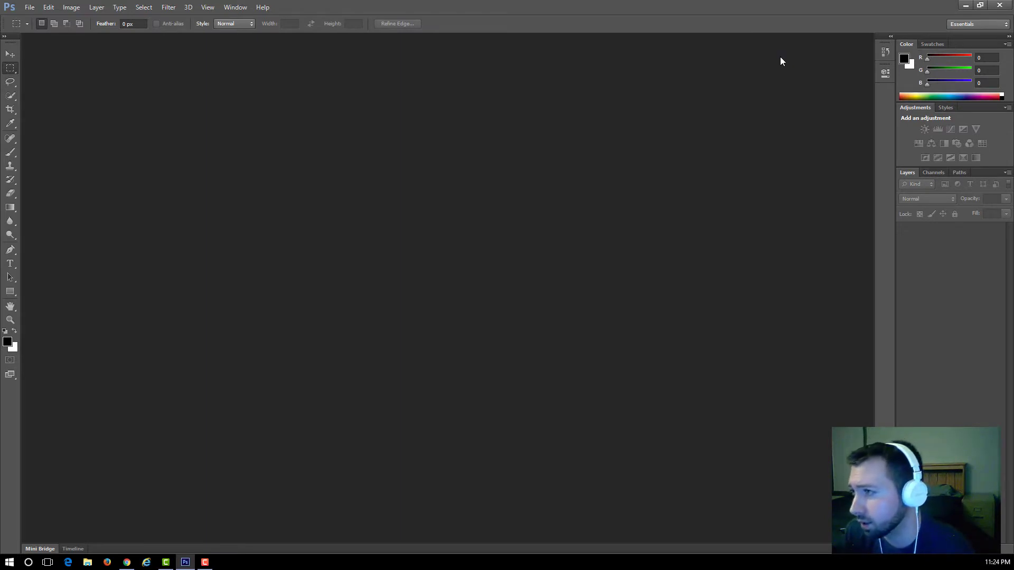
- Switch the workspace to Painting and to Typography, and return to the Essentials workspace
left_click(963, 26)
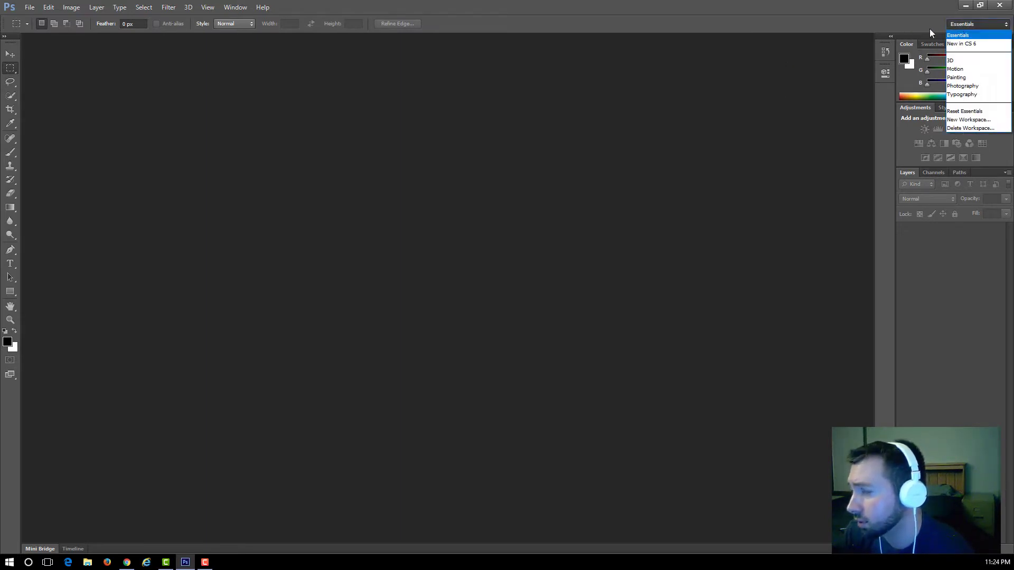
left_click(961, 78)
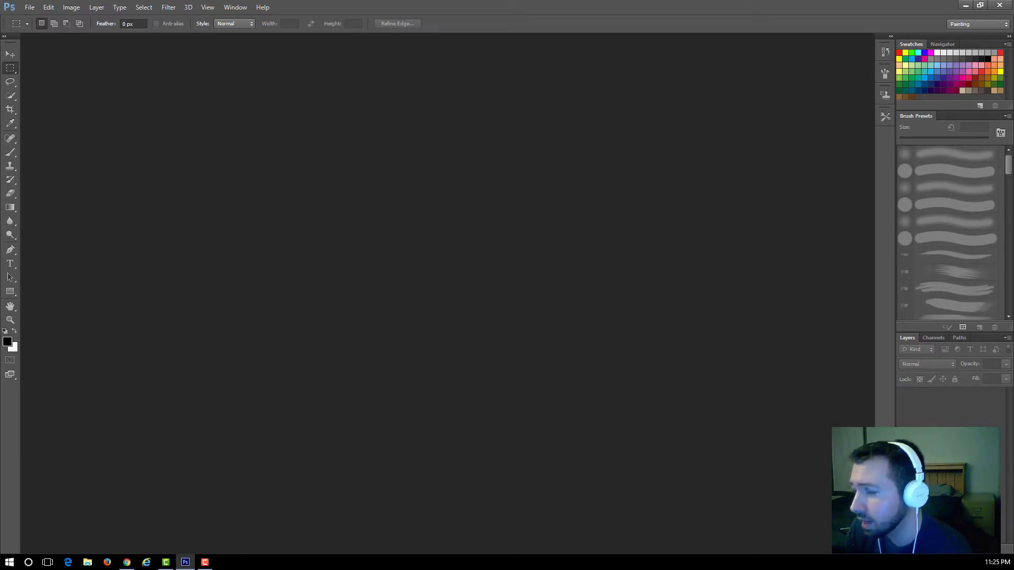
left_click(981, 24)
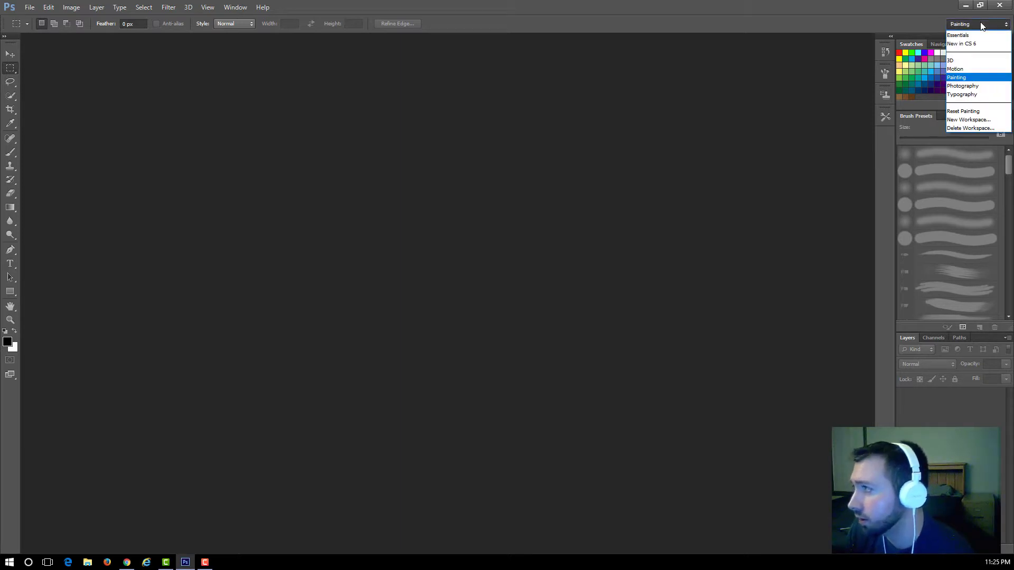
left_click(975, 94)
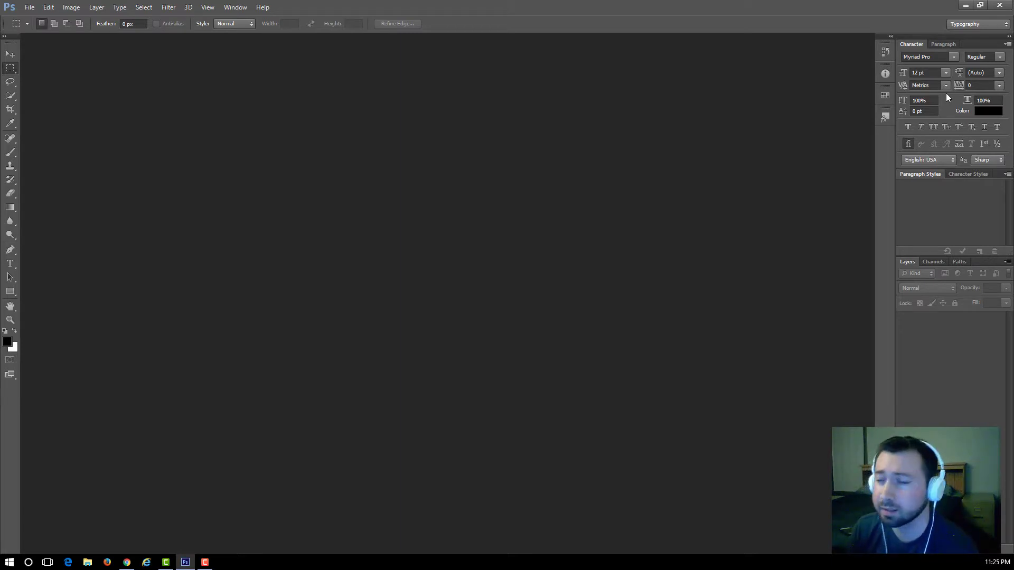
left_click(984, 24)
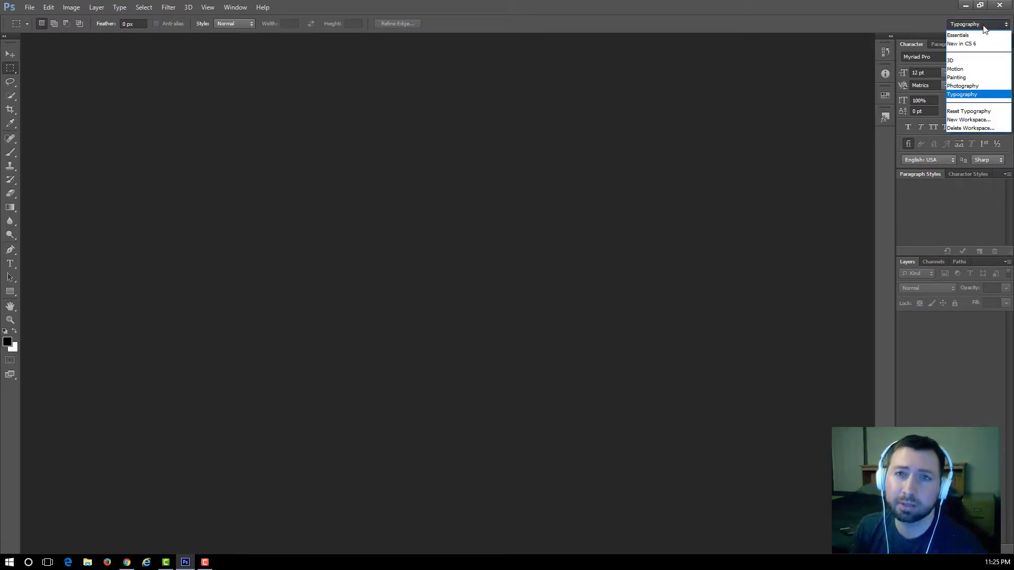
left_click(957, 35)
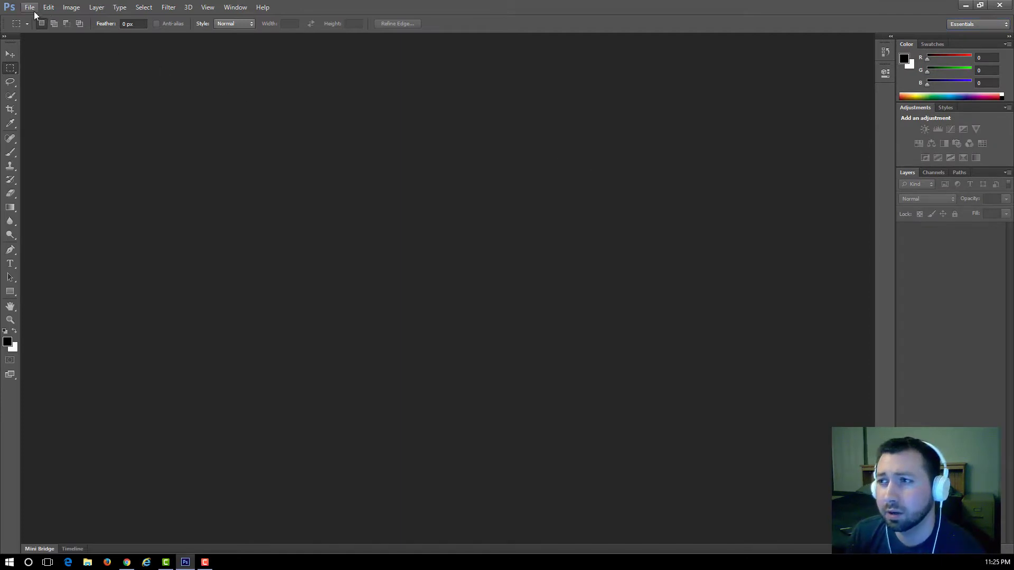
- Open the Interface preferences and try the light and dark color themes, ending on the darkest one
left_click(48, 7)
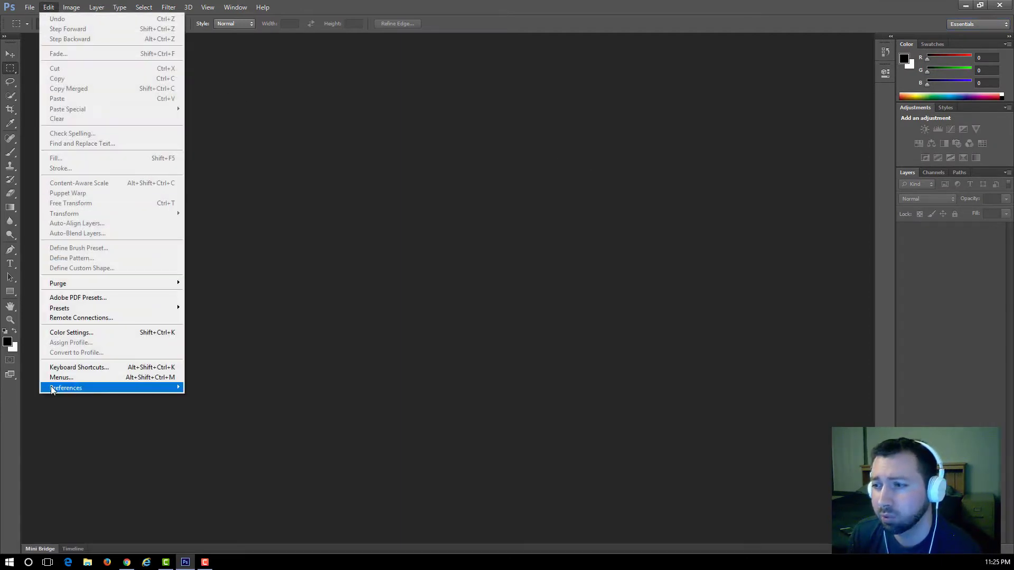
mouse_move(51, 390)
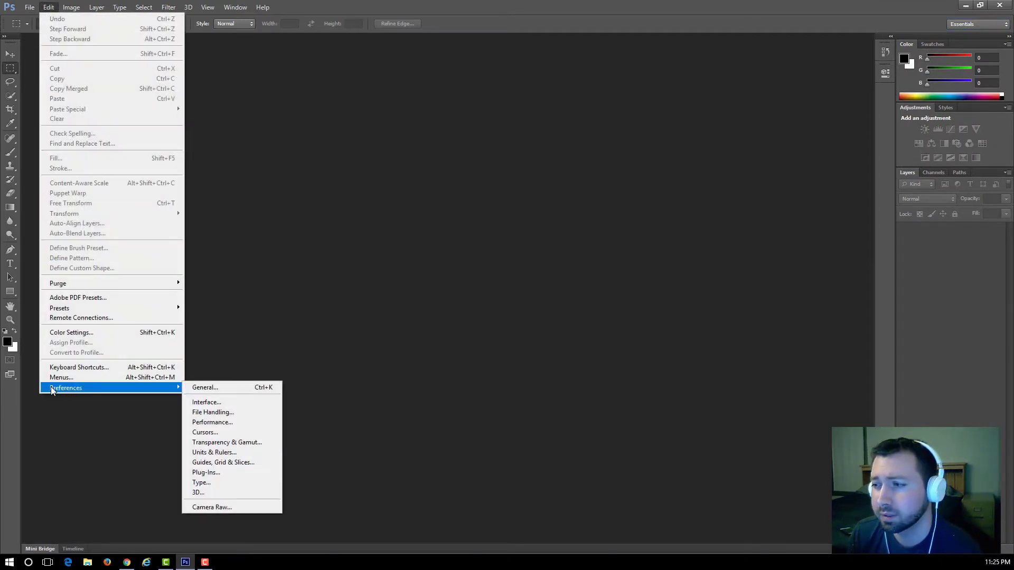
left_click(199, 404)
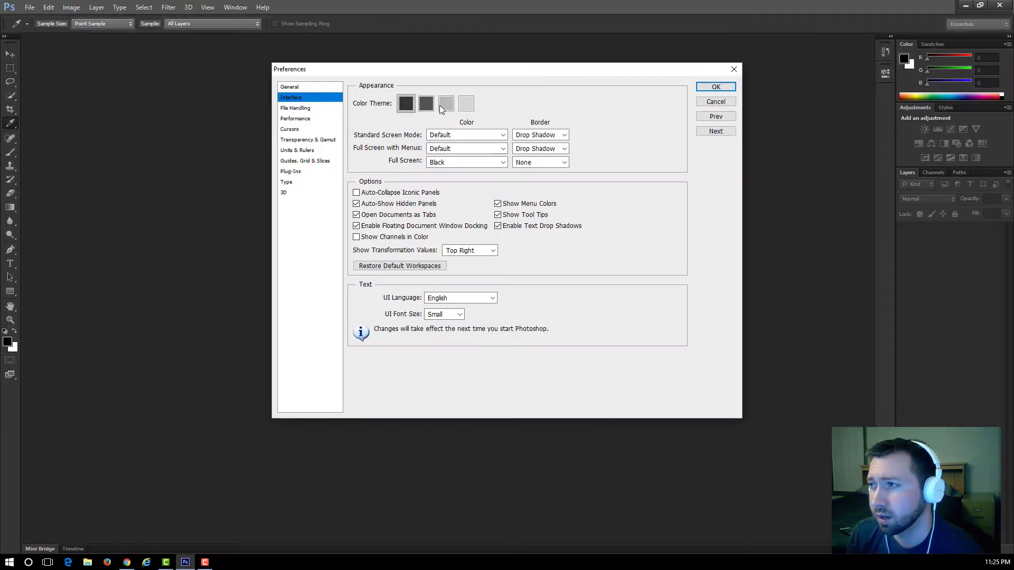
left_click(443, 107)
left_click(470, 111)
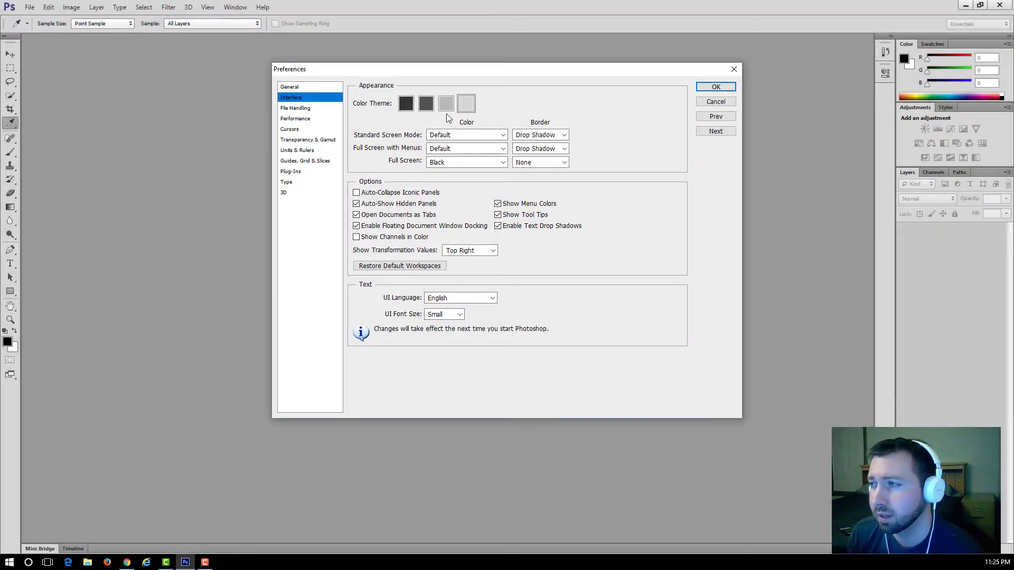
left_click(429, 107)
left_click(405, 106)
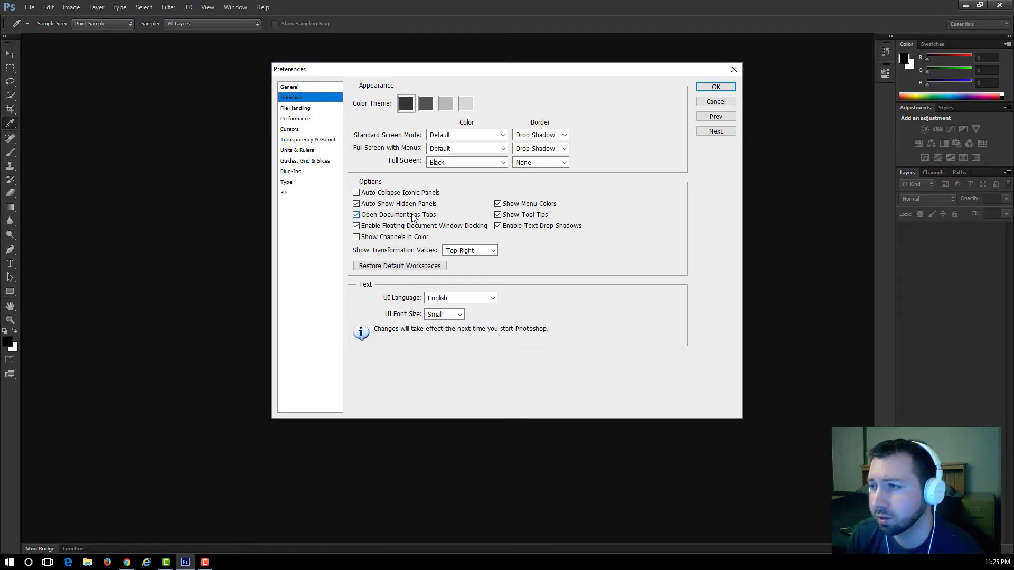
- Compare the lightest color theme with the second-darkest one, and apply the second-darkest theme to the interface
left_click(463, 108)
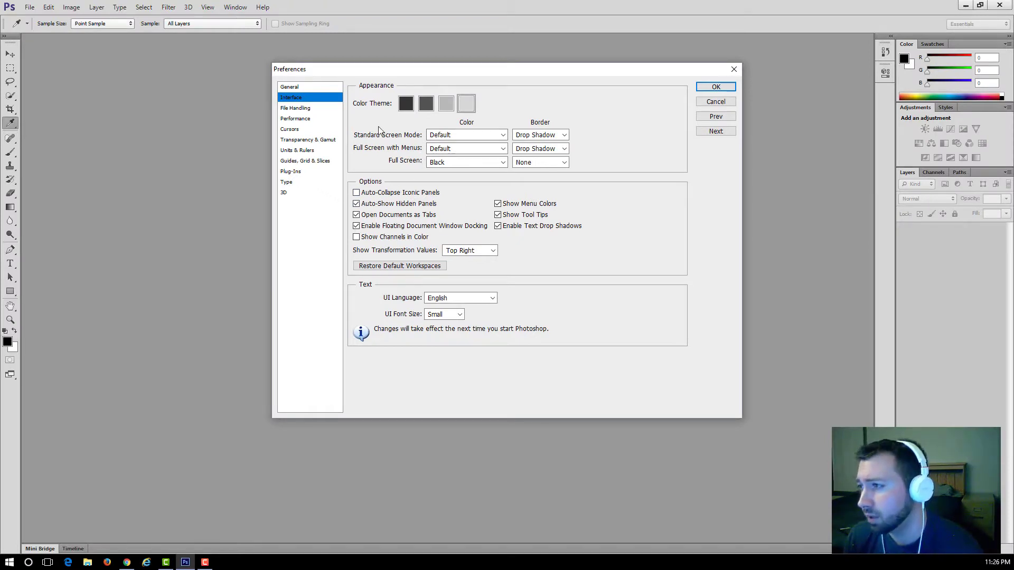
left_click(425, 104)
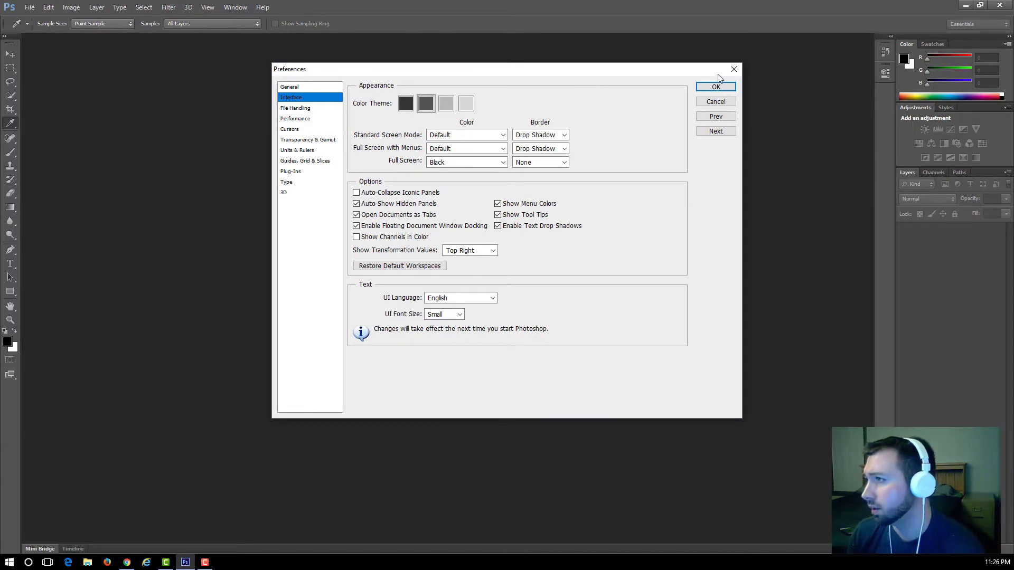
left_click(468, 105)
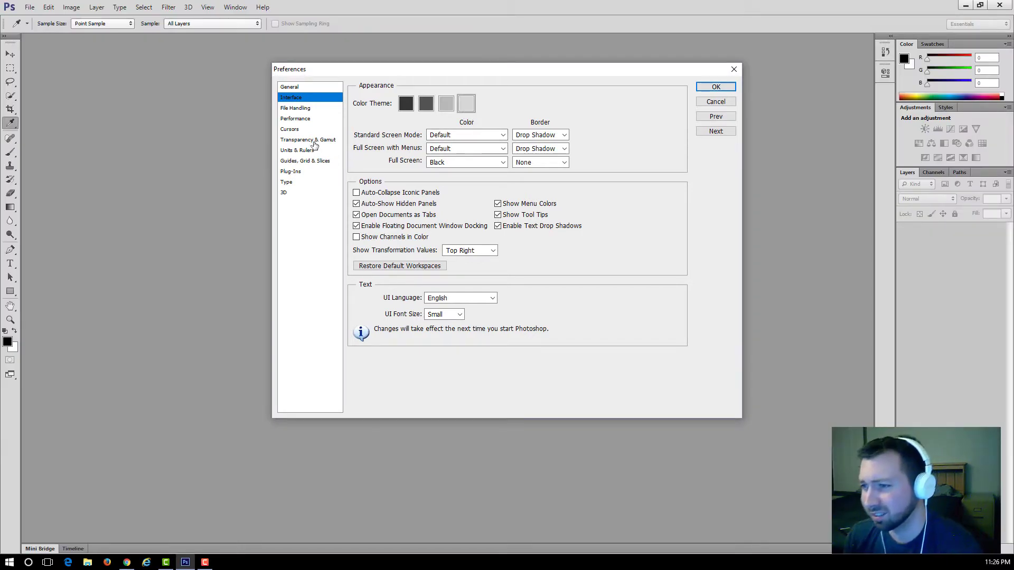
left_click(425, 104)
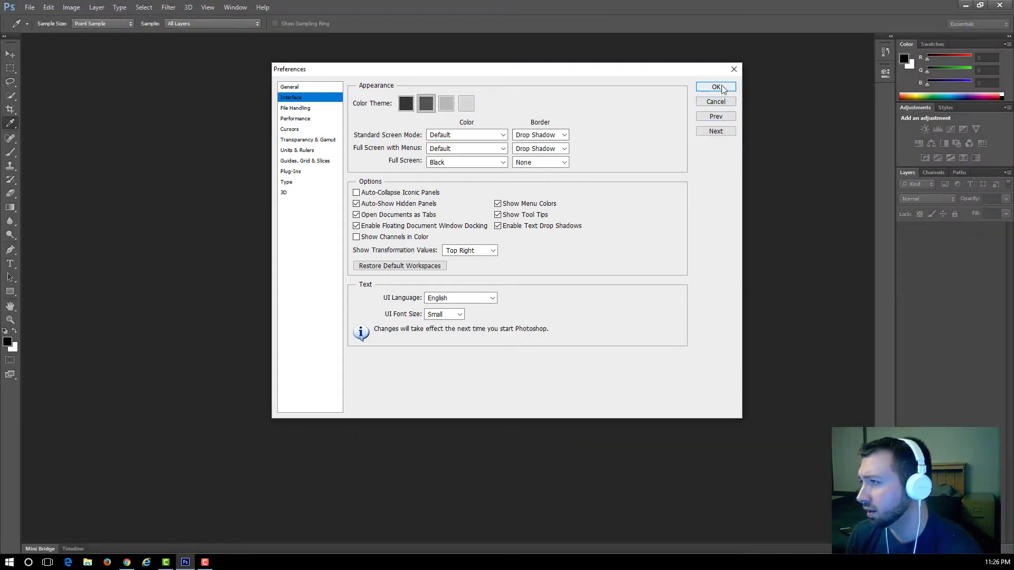
left_click(716, 87)
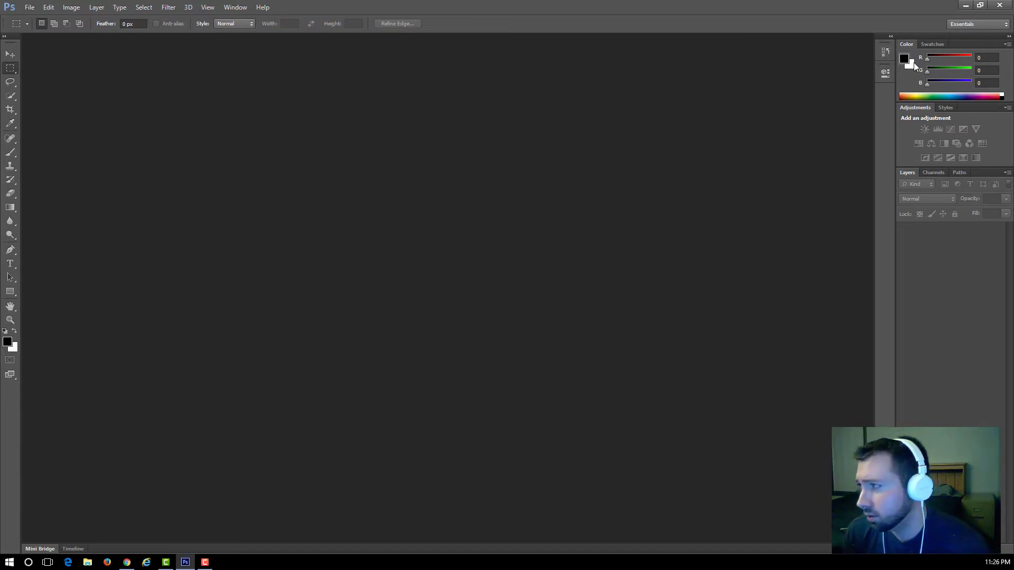
- Reorder the panel group so that the Color panel comes after Swatches
left_click(949, 27)
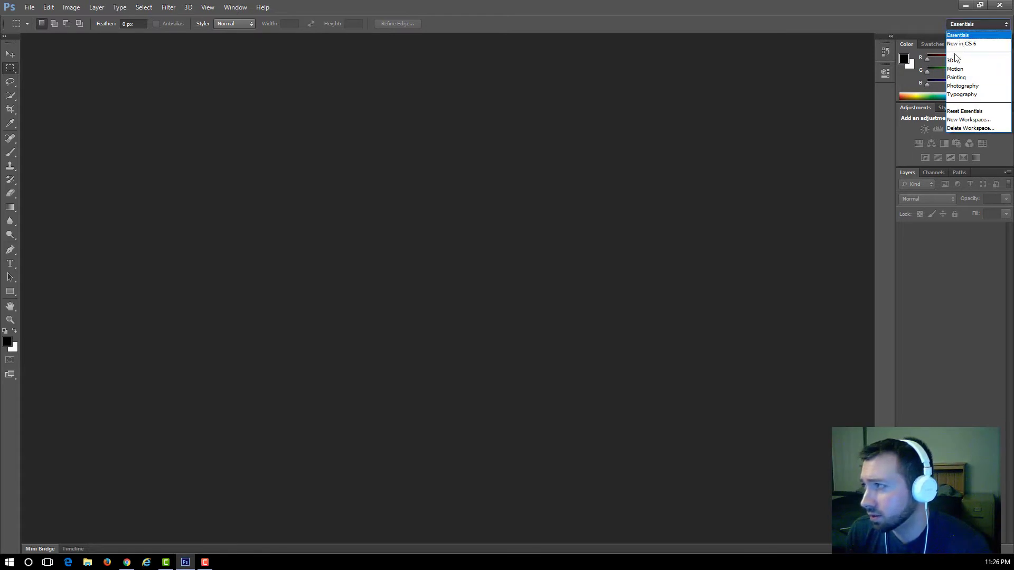
left_click(922, 39)
mouse_move(907, 44)
left_mouse_down()
mouse_move(810, 157)
mouse_move(908, 49)
left_mouse_up()
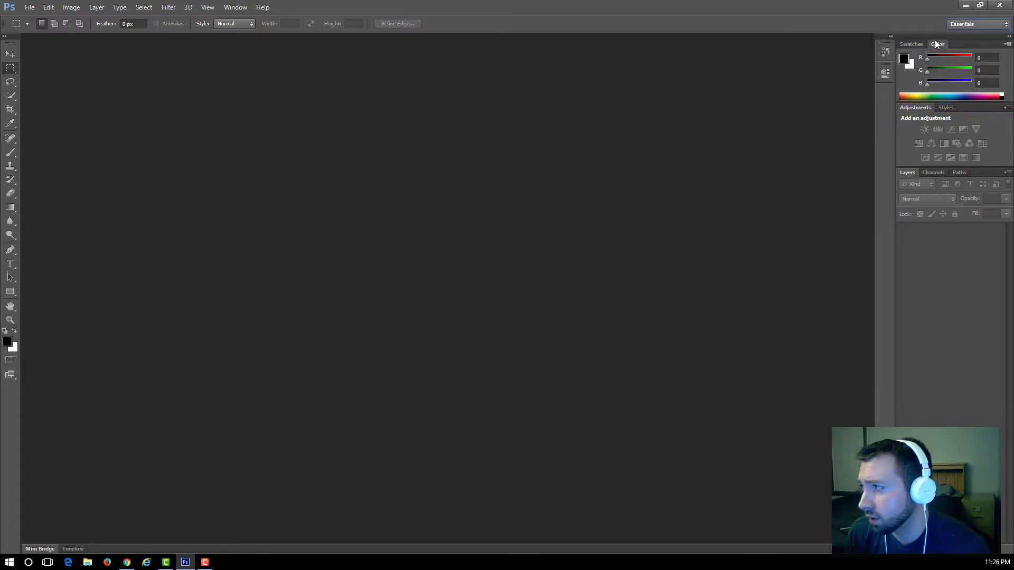
- Expand and collapse the History and Properties dock, and reduce the main panel dock to labelled icons
left_click(891, 36)
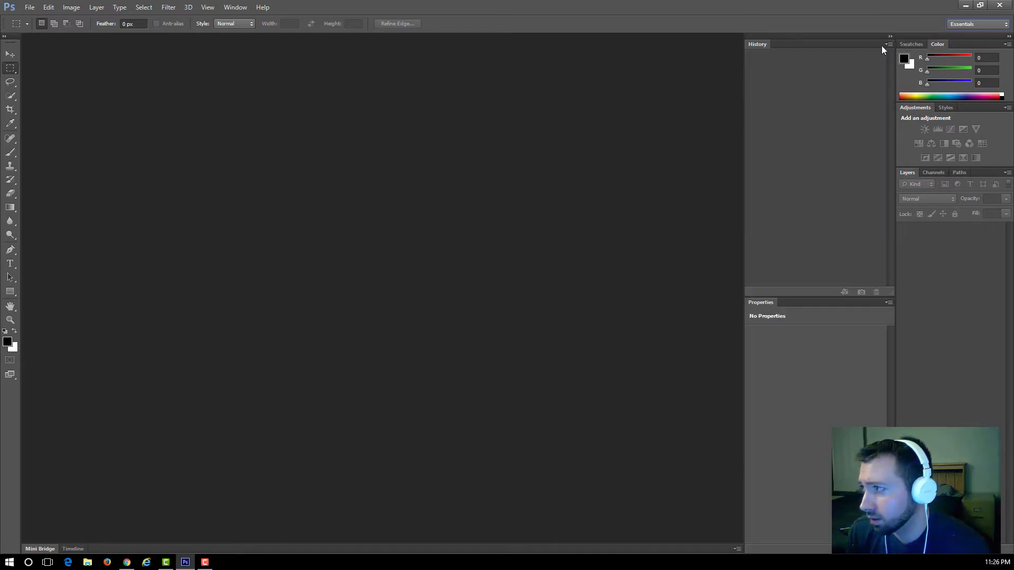
left_click(891, 35)
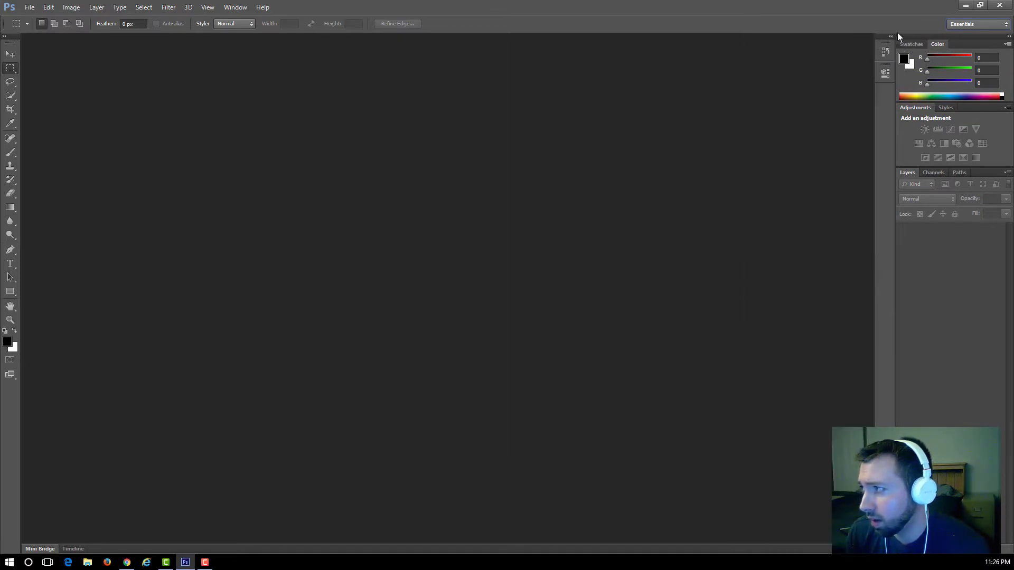
left_click(1009, 36)
left_click(951, 37)
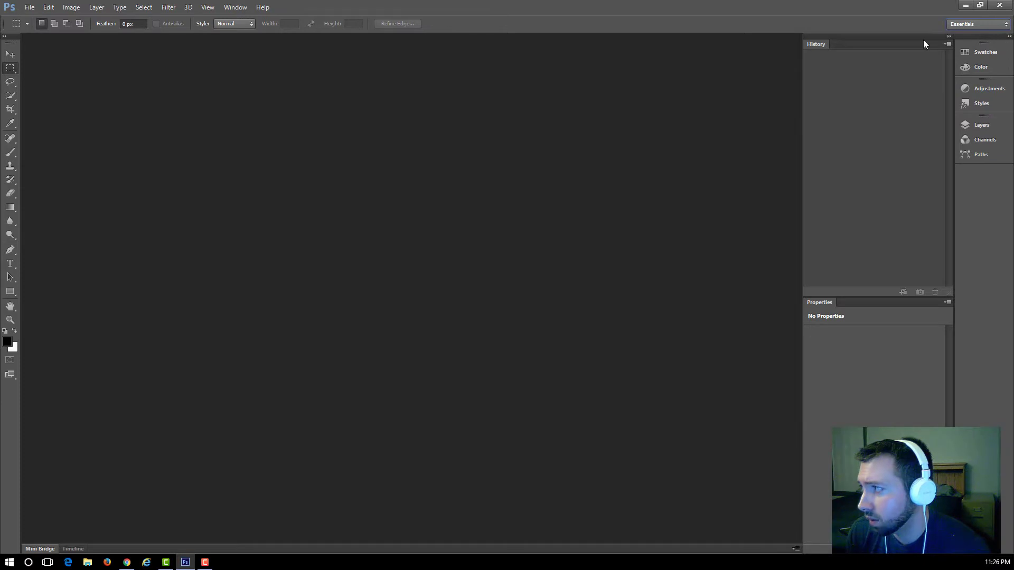
left_click(951, 36)
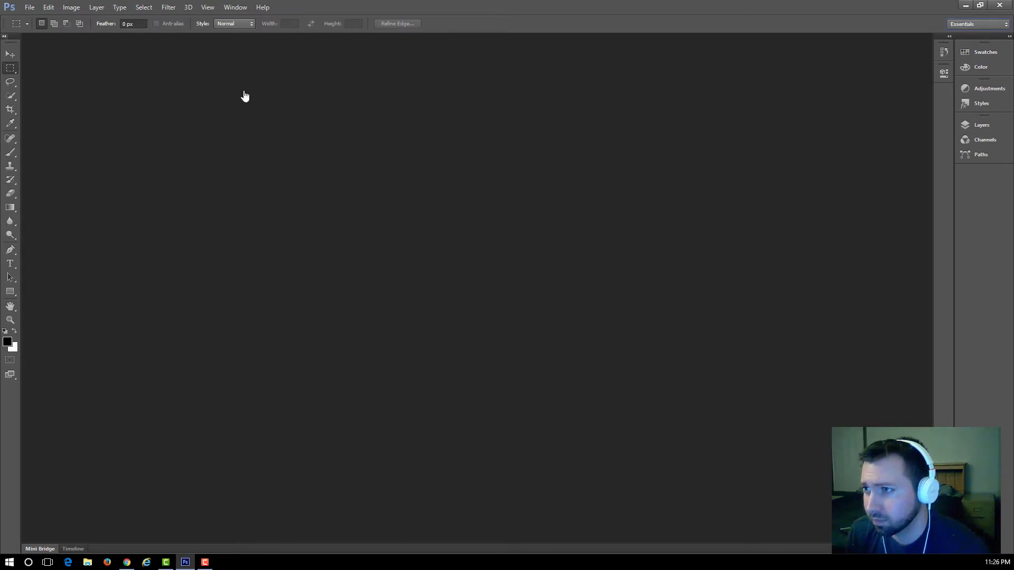
- Dock the Tools panel on the opposite side of the workspace, pull it out again, and reset the Essentials workspace
left_click_drag(13, 41, 1003, 201)
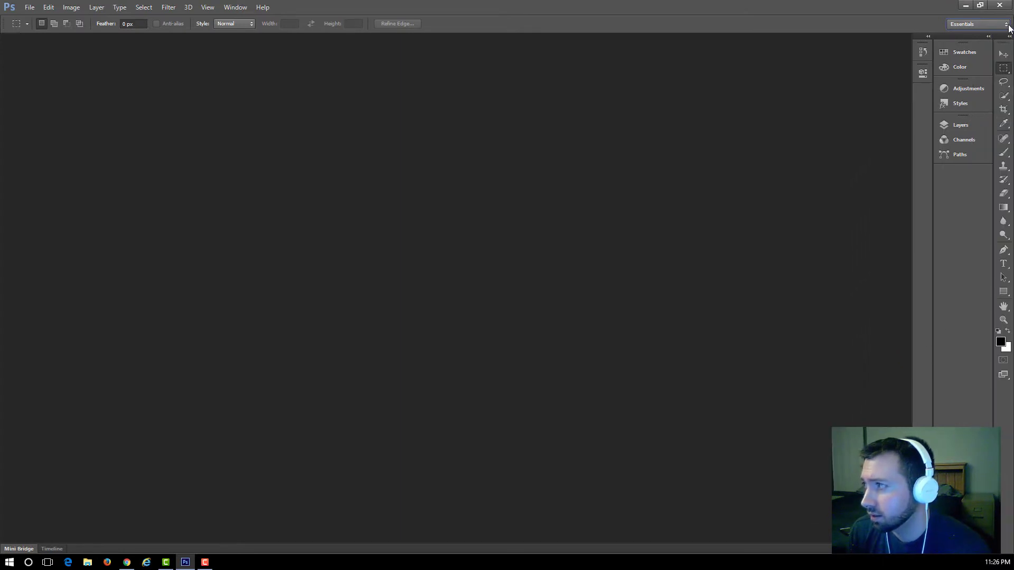
left_click_drag(998, 38, 813, 233)
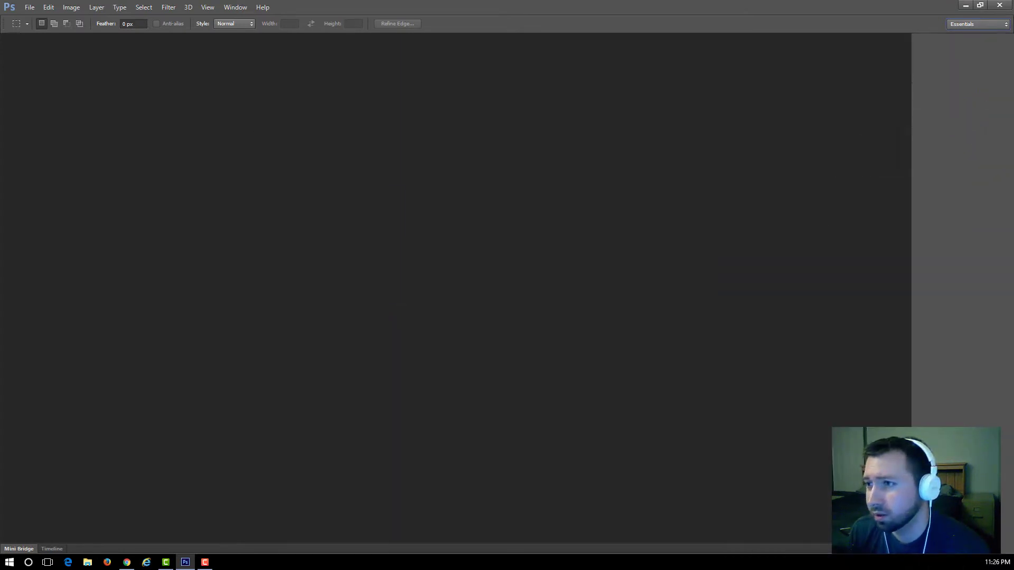
left_click(968, 28)
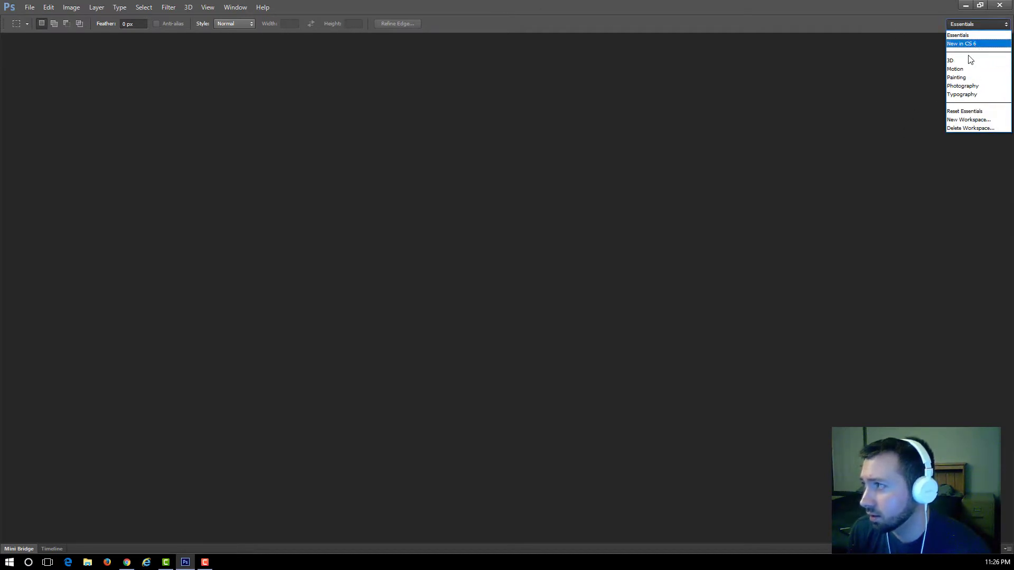
left_click(964, 111)
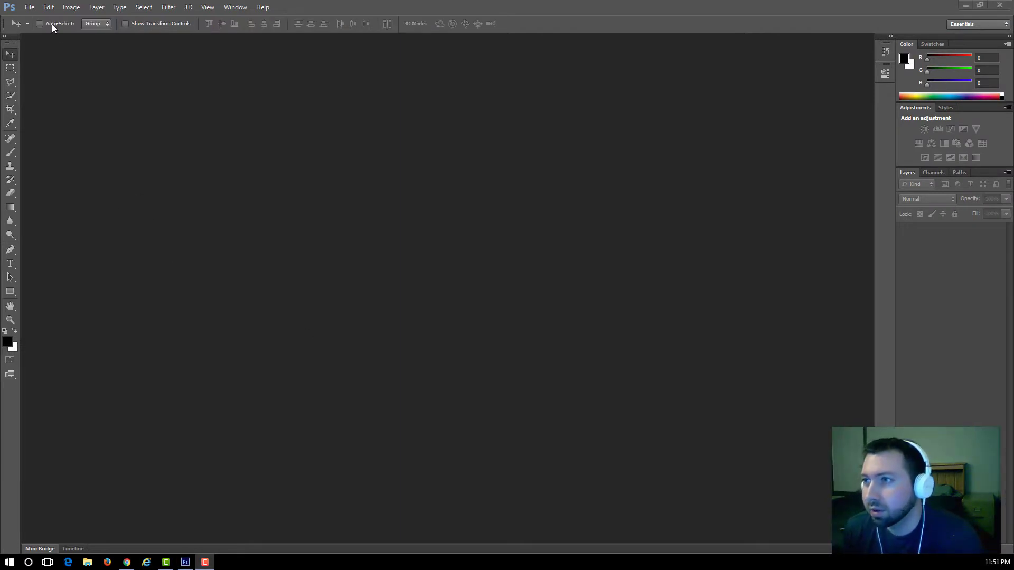
- Open the file tutorial.psd from the Downloads folder
left_click(34, 8)
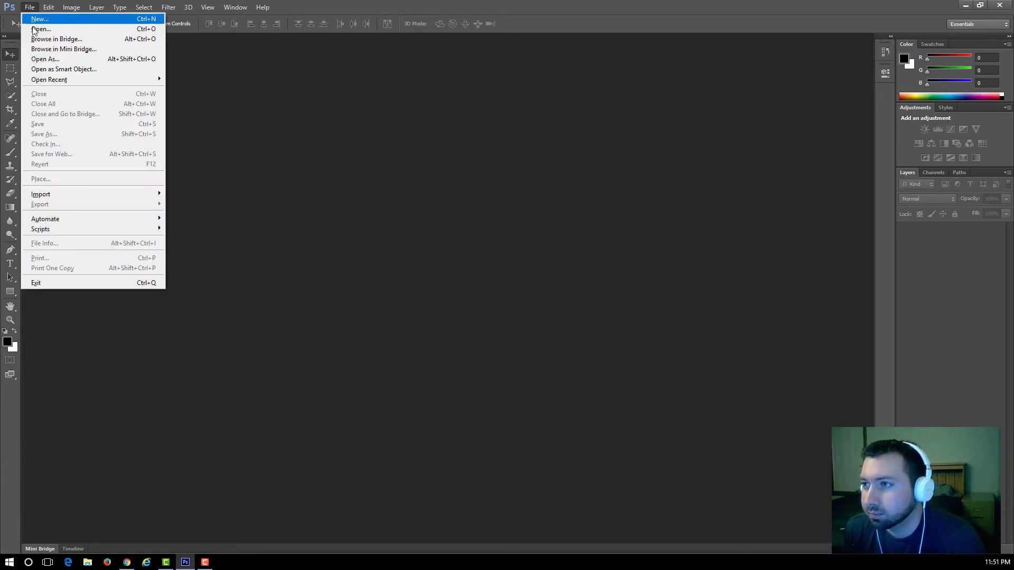
left_click(41, 29)
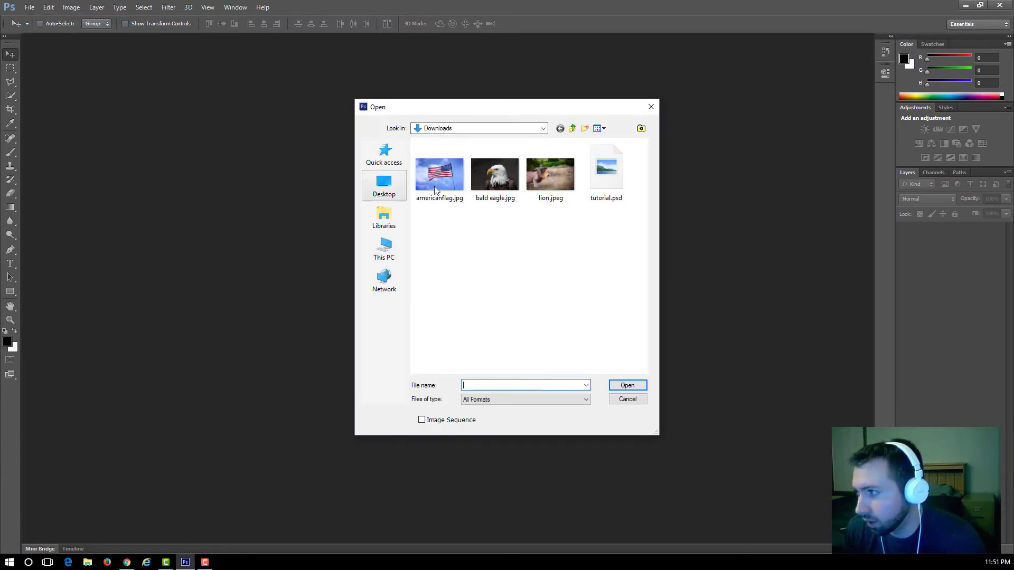
left_click(613, 170)
left_click(628, 384)
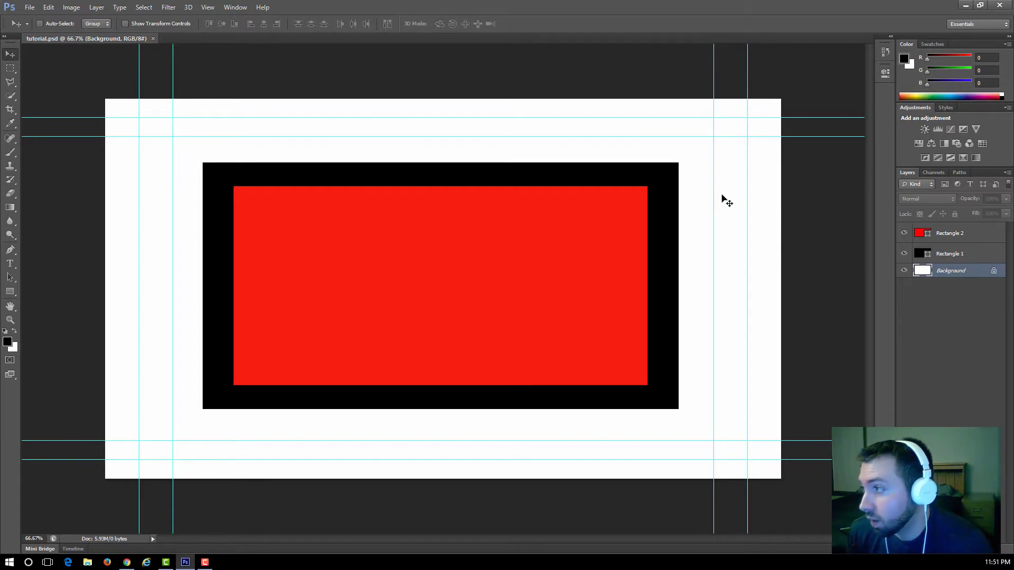
- Hide the Background layer and show it again
left_click(903, 271)
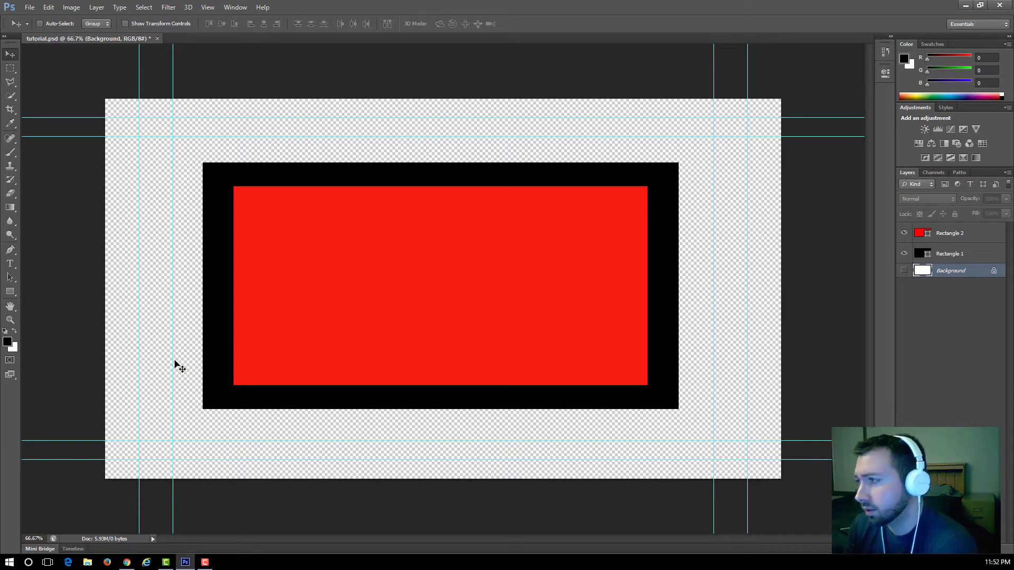
left_click(904, 270)
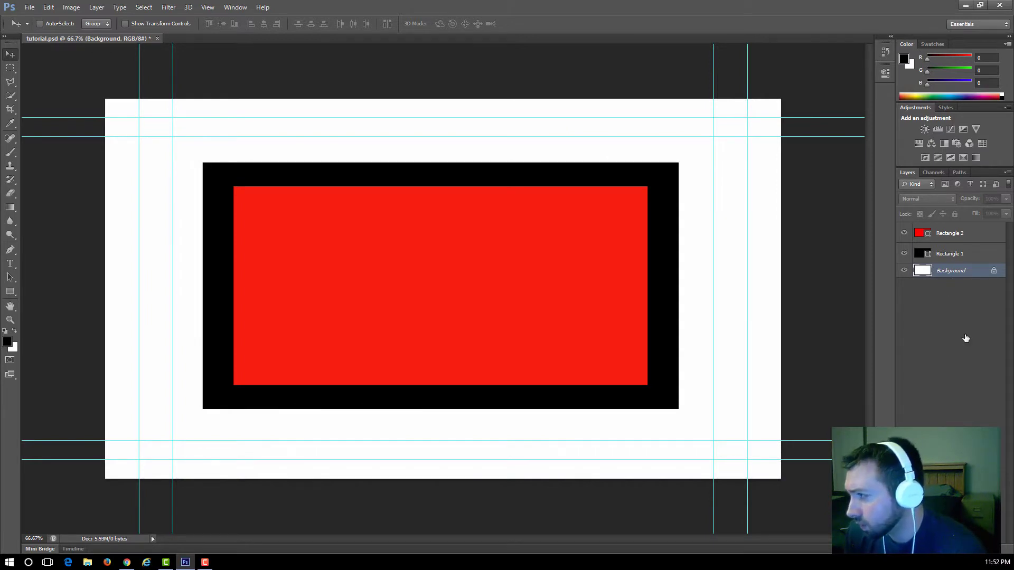
- Move the Rectangle 2 layer directly below Rectangle 1 and hide the Rectangle 1 layer
left_click(952, 255)
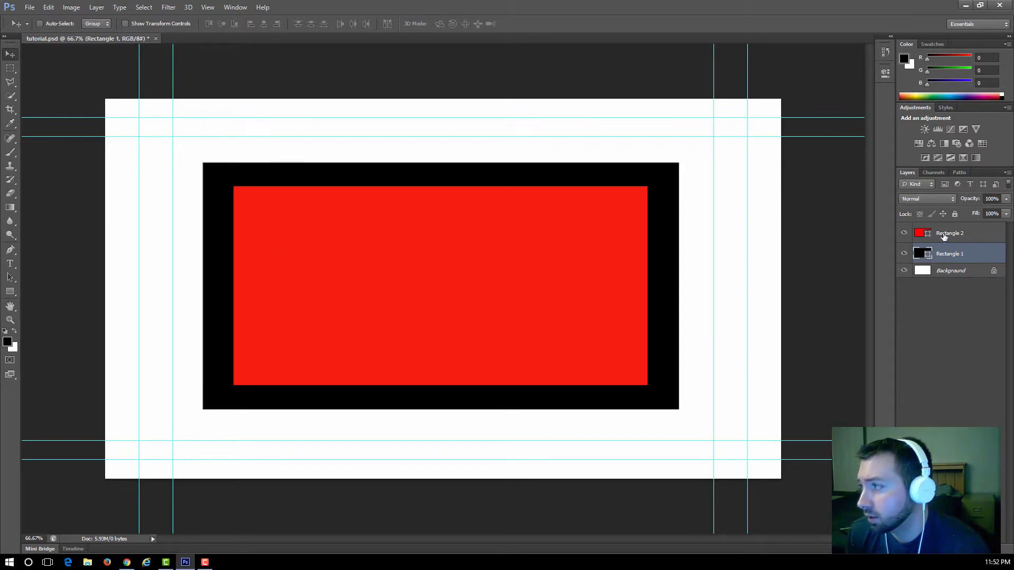
key("alt+bracketright")
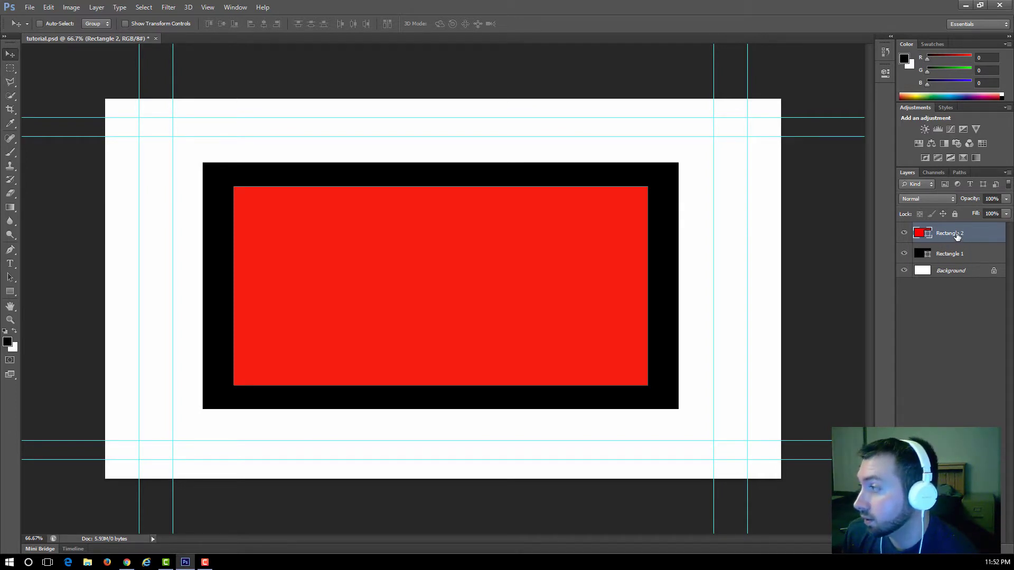
left_click_drag(952, 235, 953, 263)
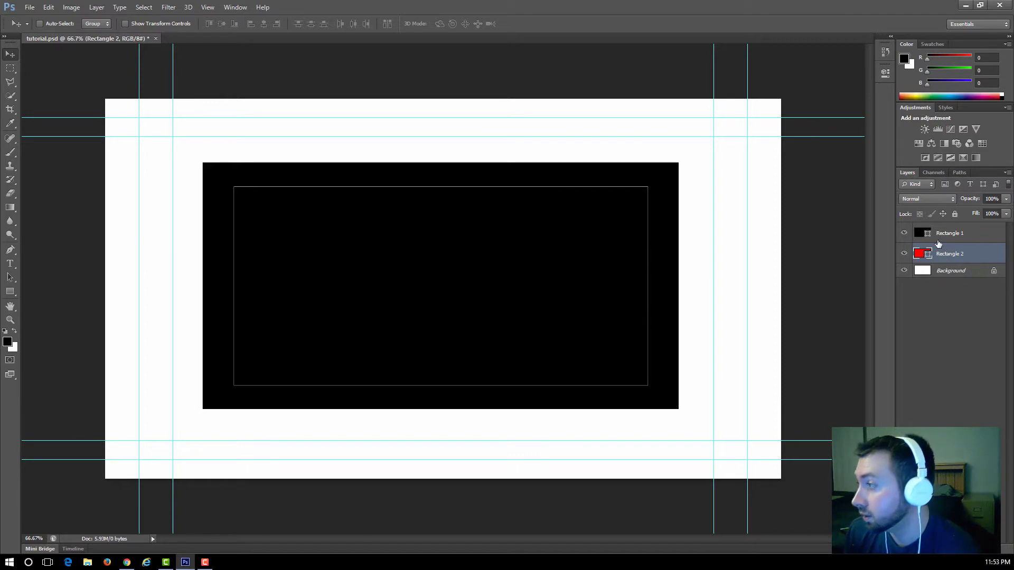
left_click(904, 233)
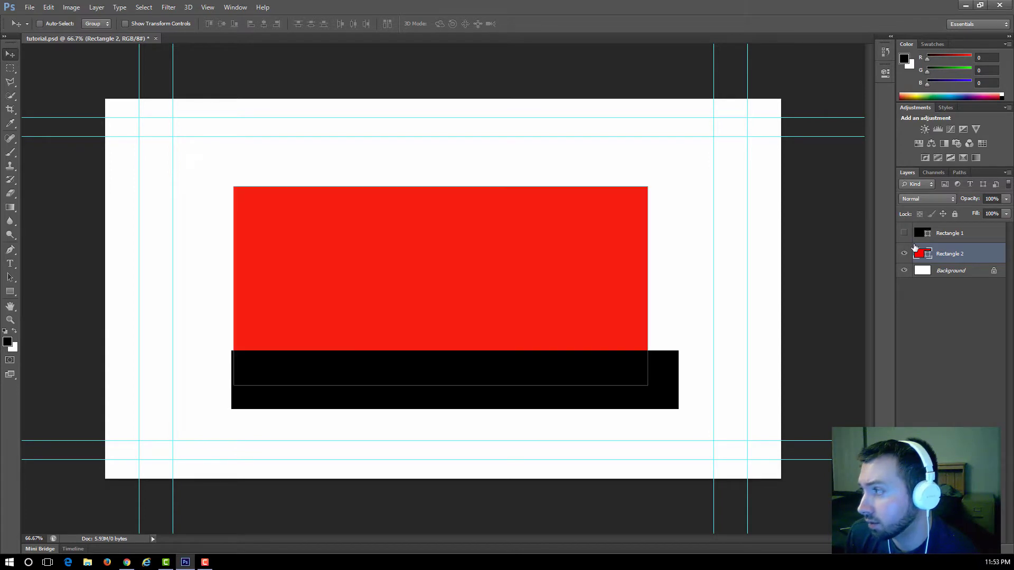
- Show the Rectangle 1 layer and hide it again
left_click(903, 233)
left_click(904, 233)
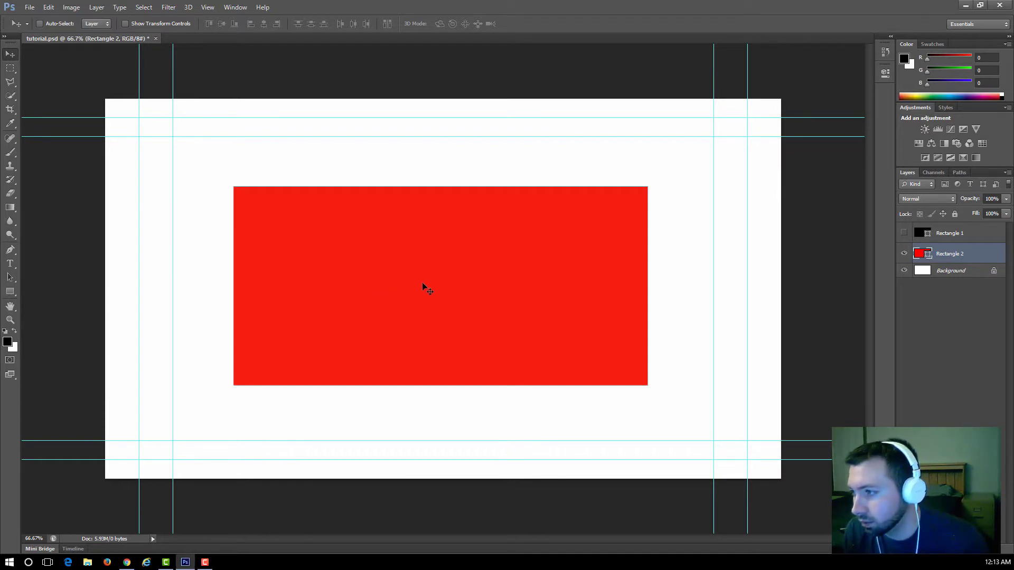
- Move the red Rectangle 2 shape around the canvas and leave it roughly centred between the guides
left_click_drag(376, 278, 364, 243)
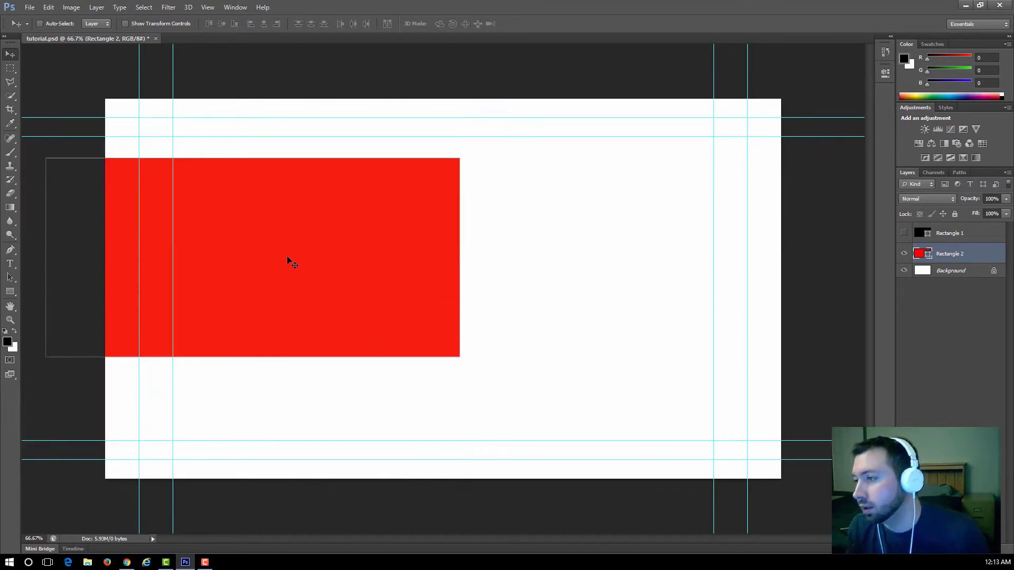
left_click_drag(288, 261, 492, 301)
left_click_drag(619, 325, 618, 324)
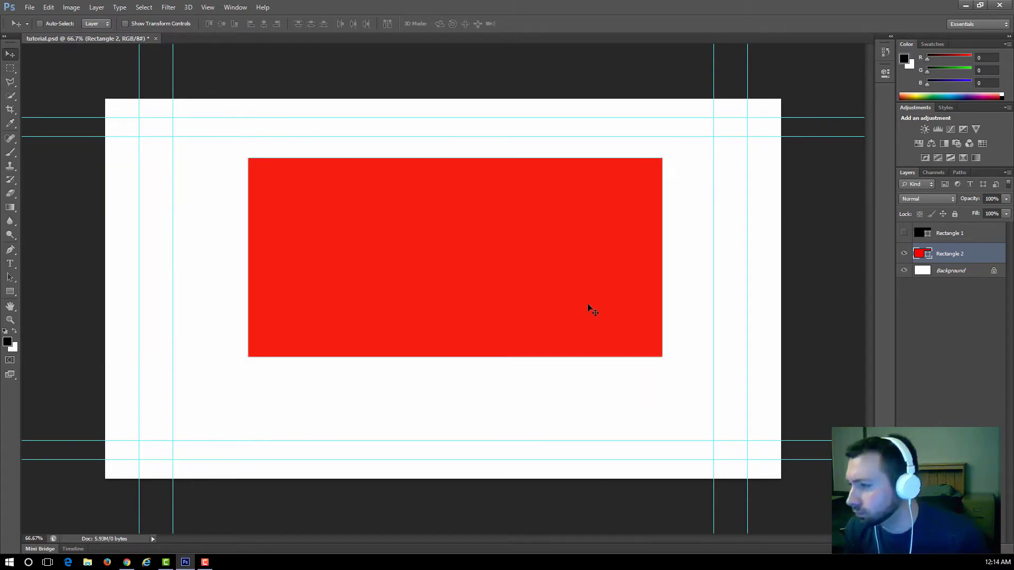
left_click_drag(537, 284, 532, 299)
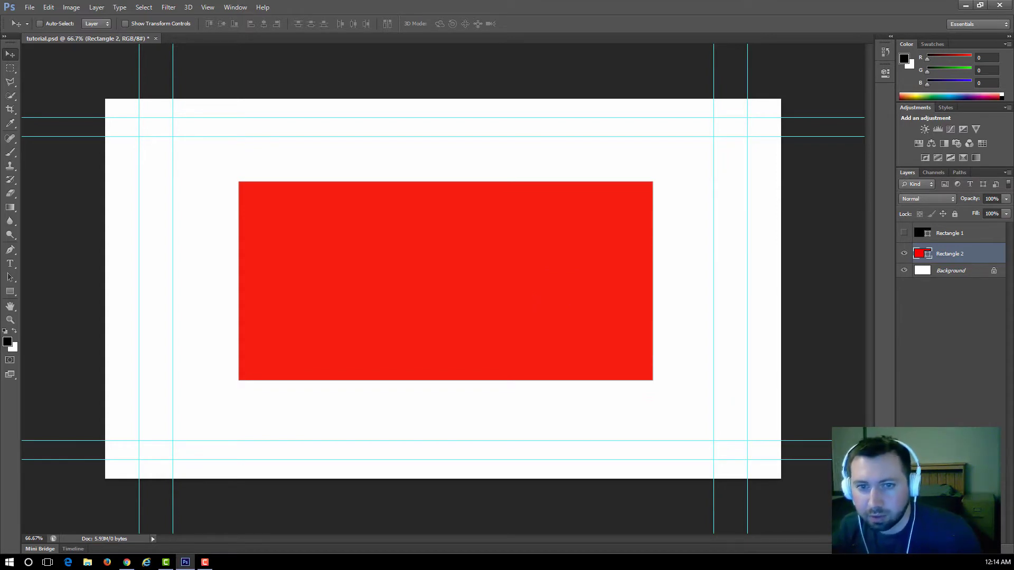
- Select about the left half of the red rectangle with a rectangular marquee and add a solid color fill layer with a Yellow label
left_click(10, 68)
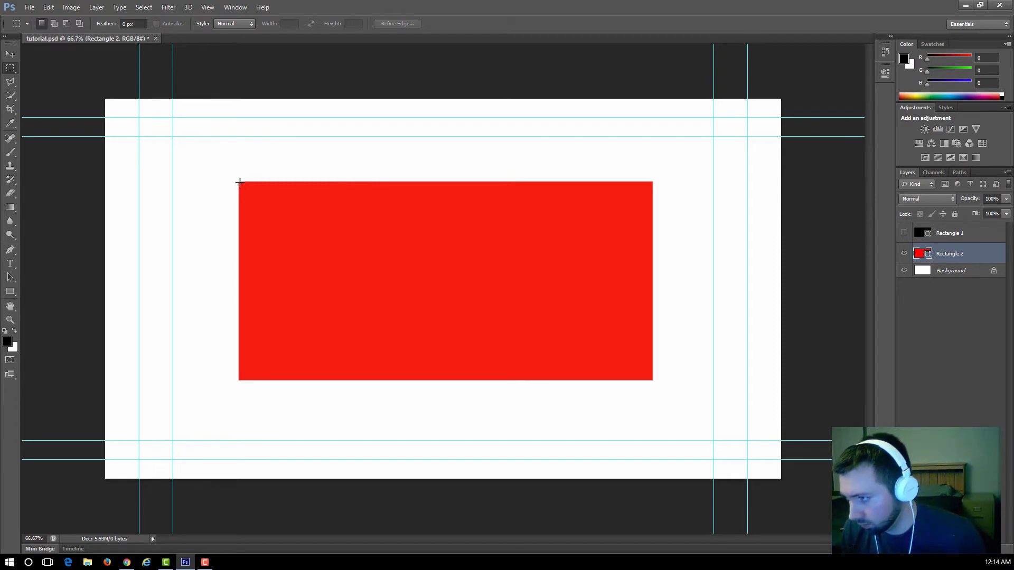
left_click_drag(239, 182, 437, 388)
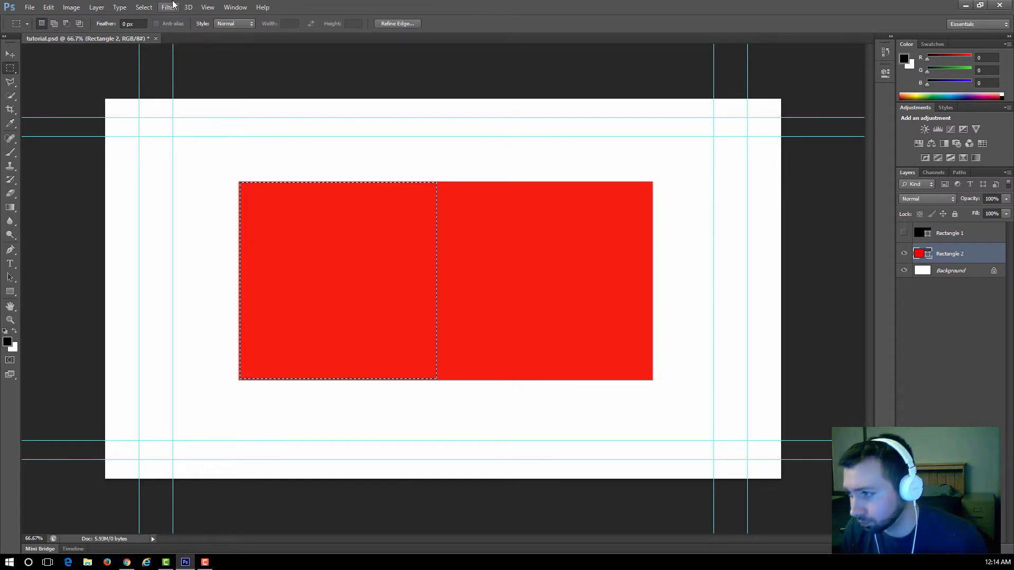
left_click(96, 7)
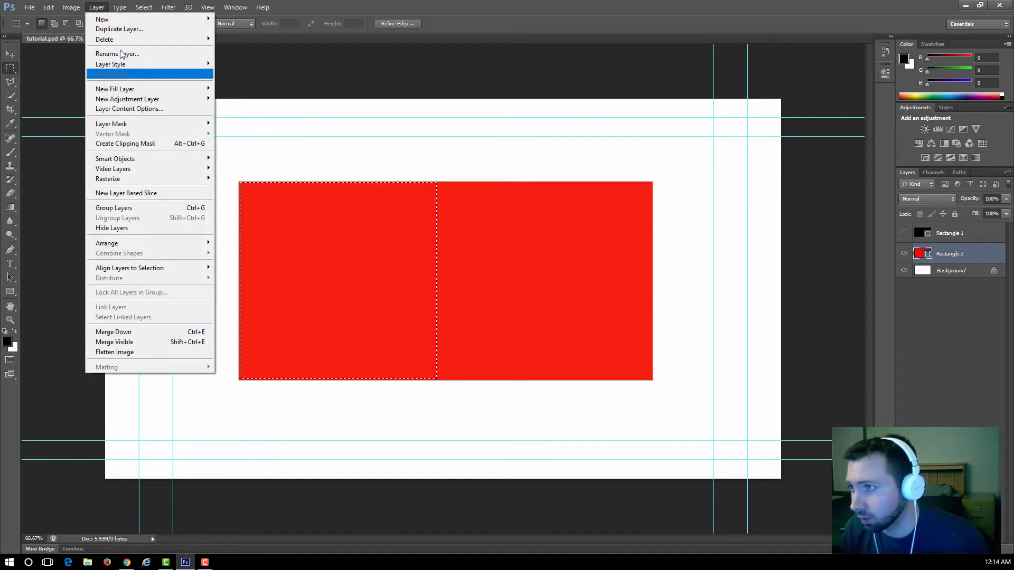
mouse_move(125, 91)
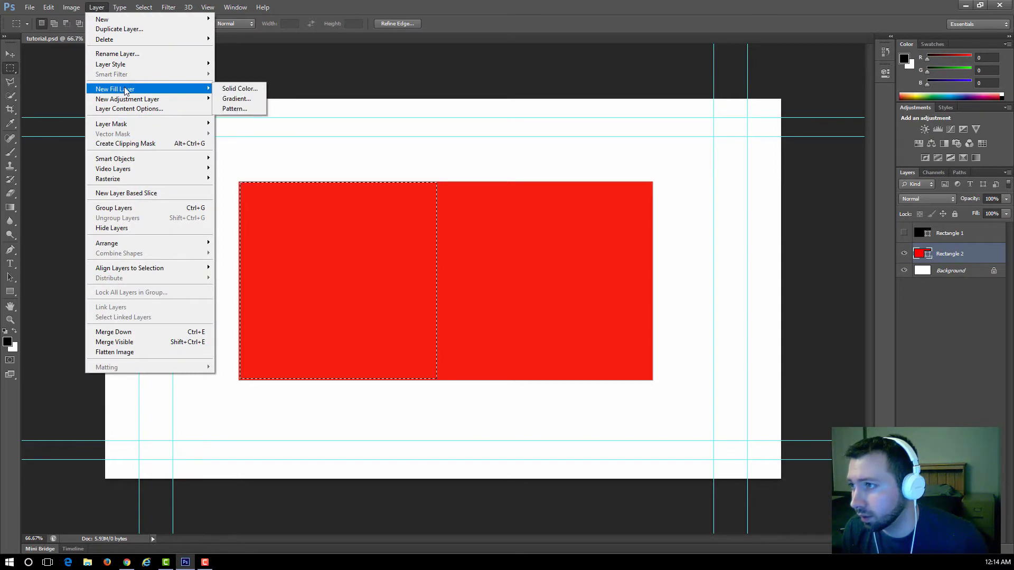
left_click(240, 89)
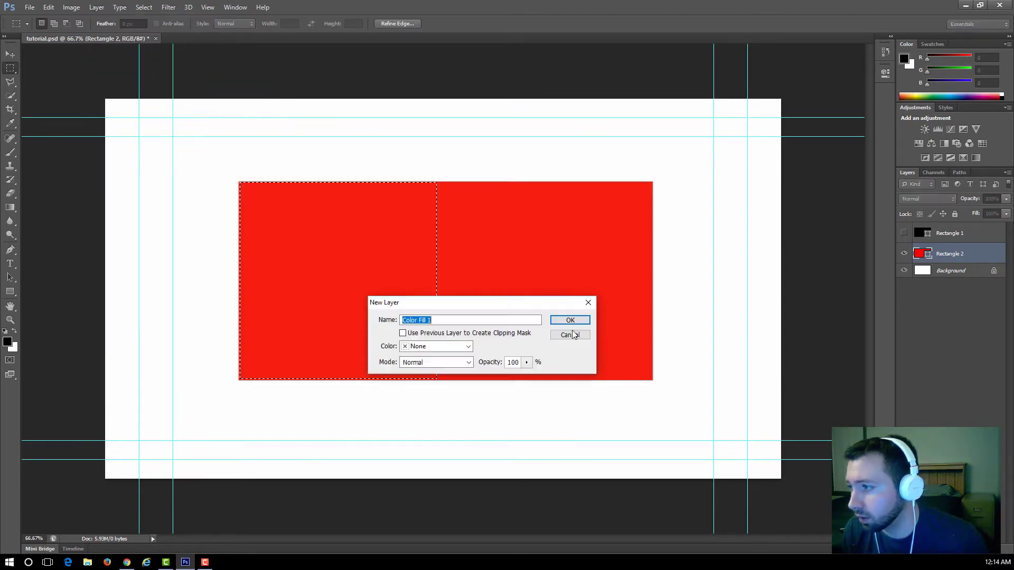
left_click(468, 346)
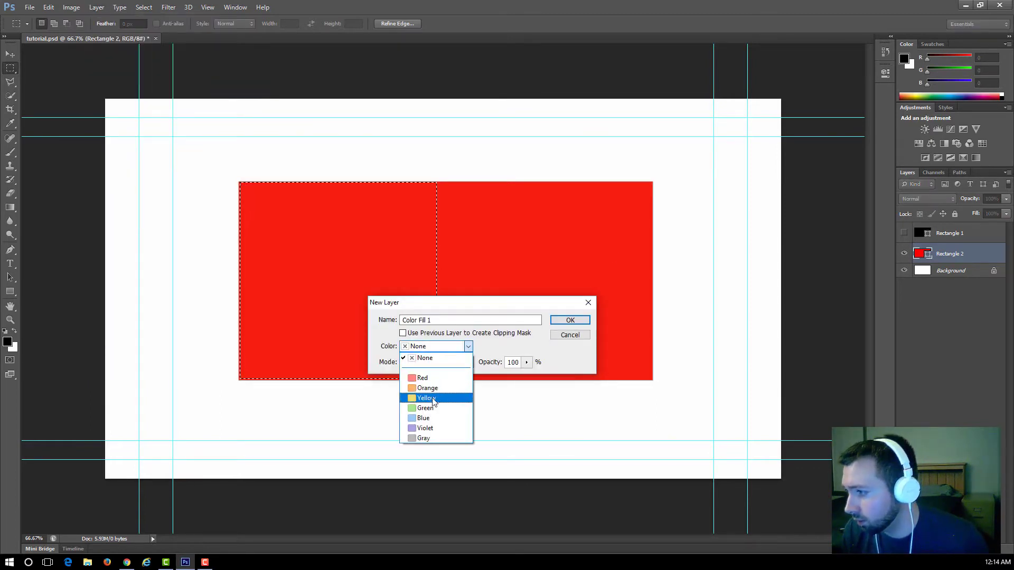
left_click(429, 398)
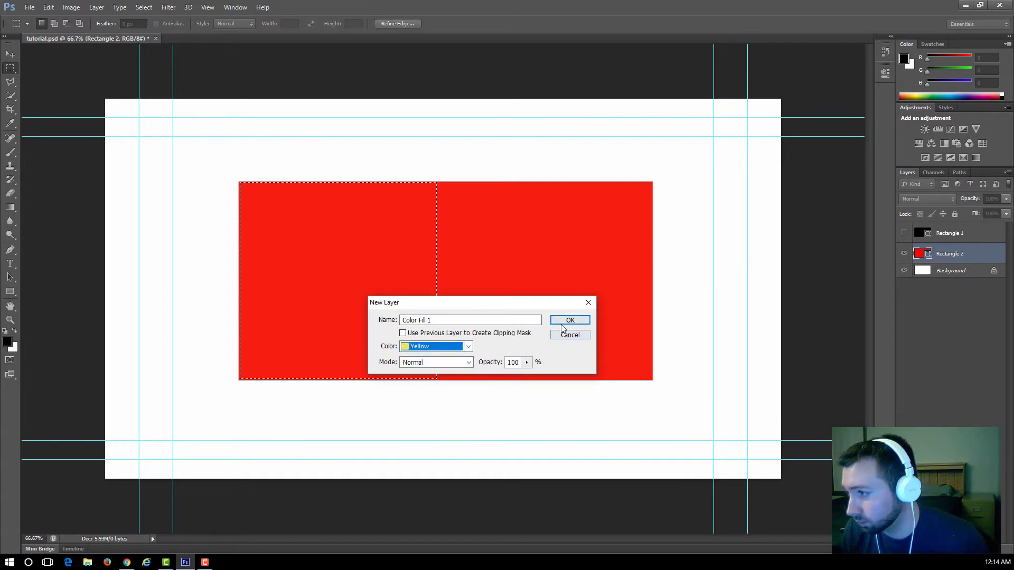
left_click(563, 324)
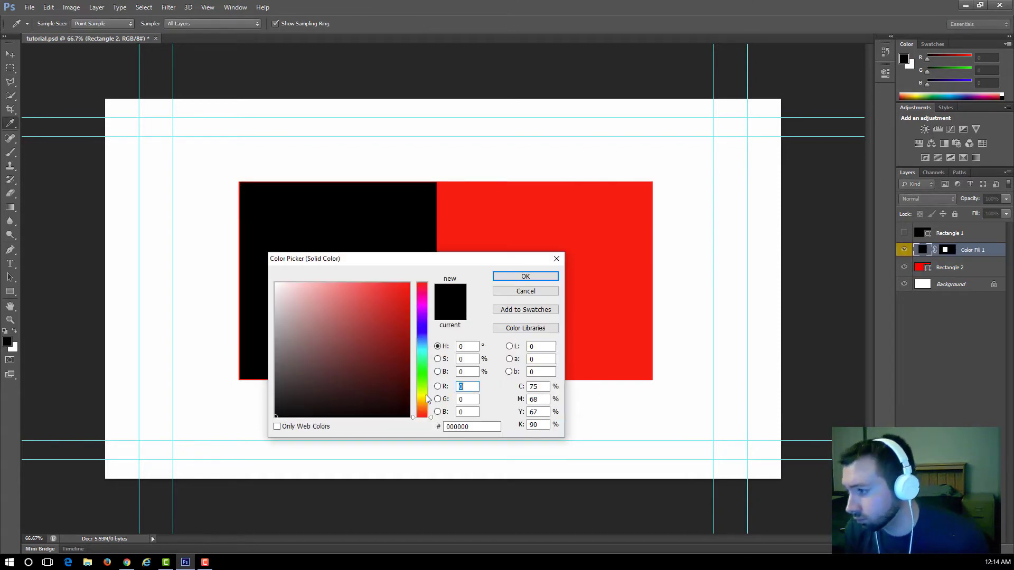
- Set the new fill layer's color to bright yellow, fffc03
left_click(427, 395)
left_click_drag(410, 329, 408, 266)
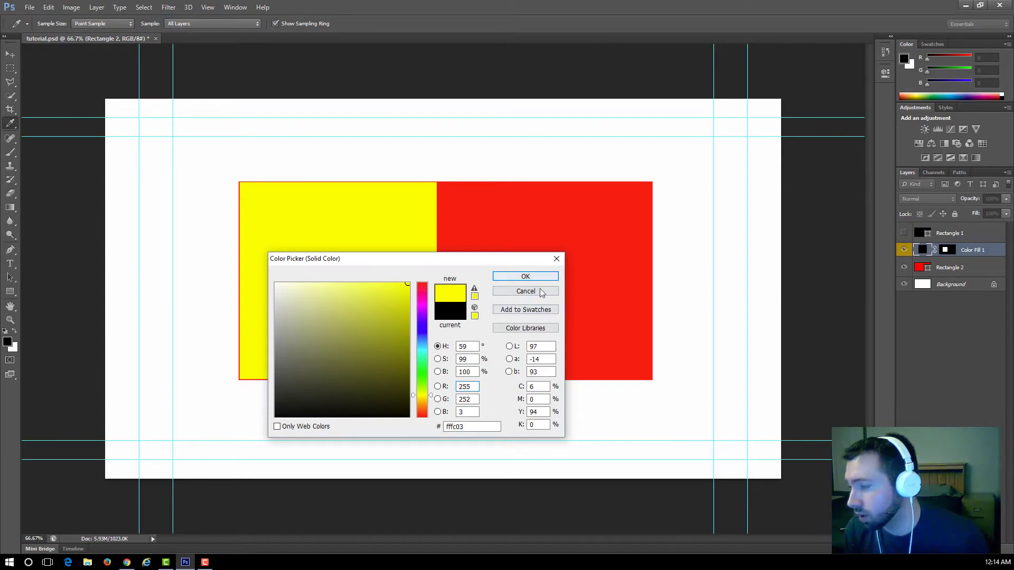
left_click(525, 276)
key("m")
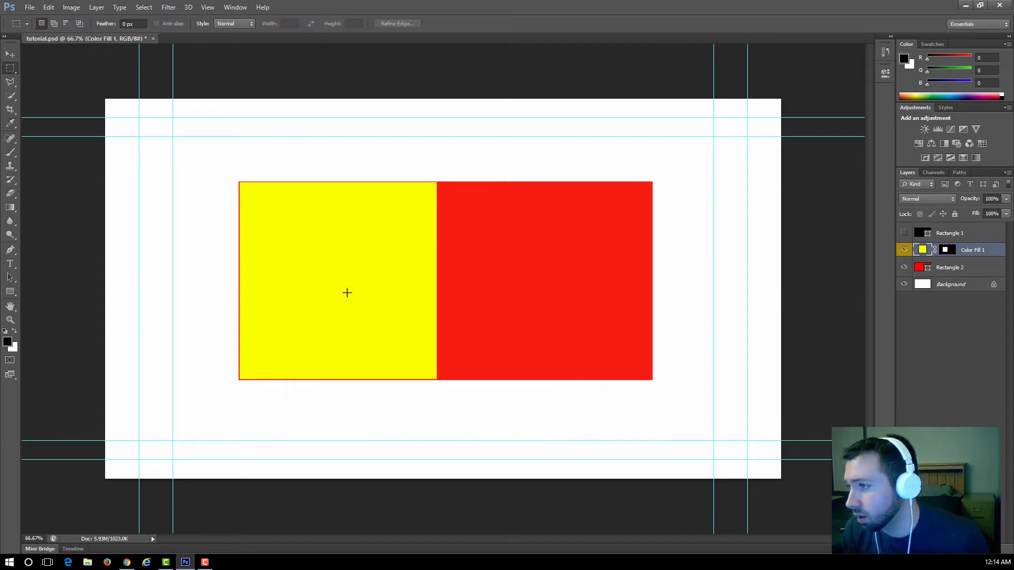
- Duplicate the yellow square with the Move tool and place the copy over the right half of the red rectangle
left_click(12, 56)
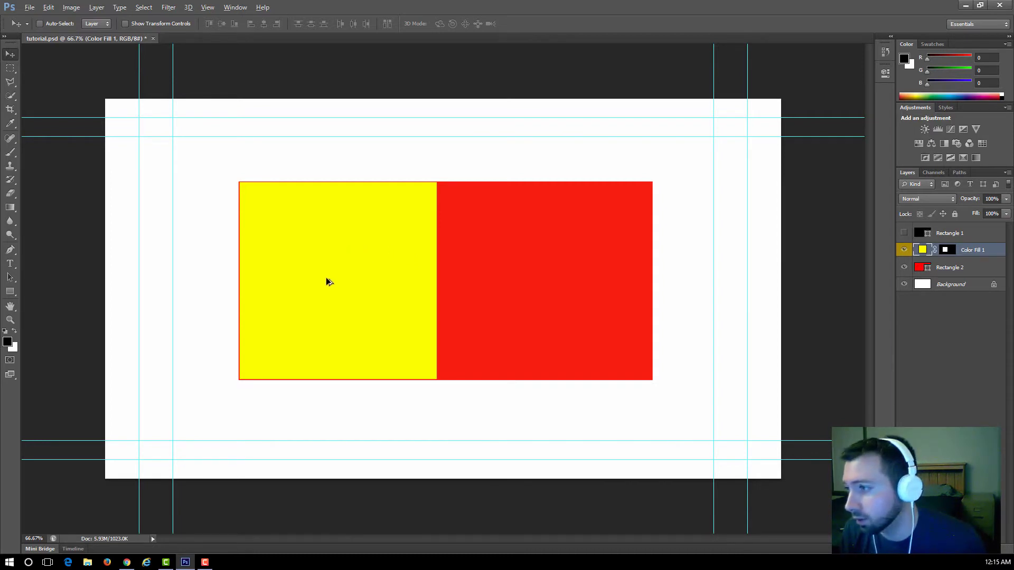
key("alt")
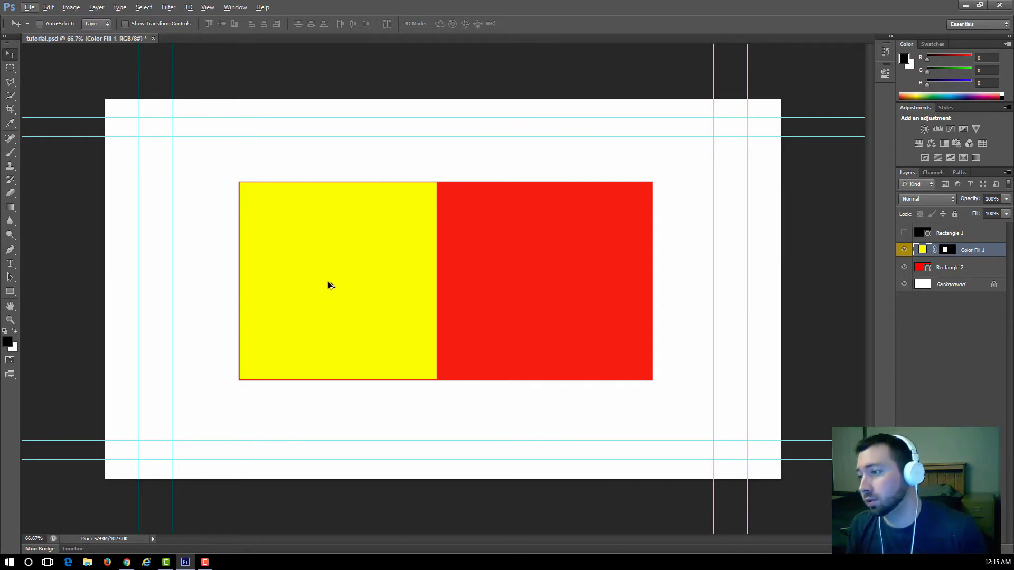
key("alt")
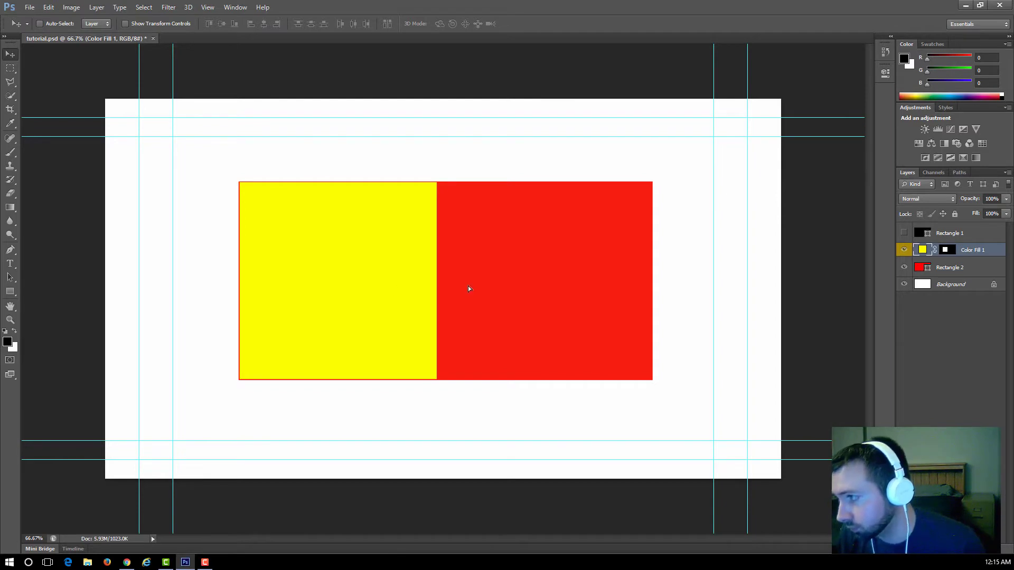
left_click_drag(468, 288, 540, 287)
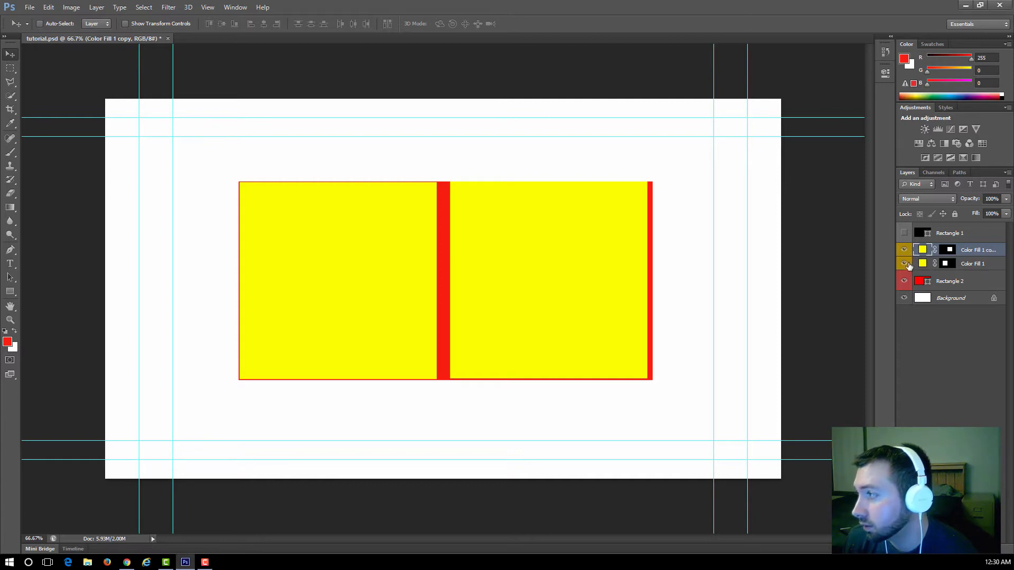
- Change the duplicated color fill layer's label to Green and back to Yellow
left_click(966, 264)
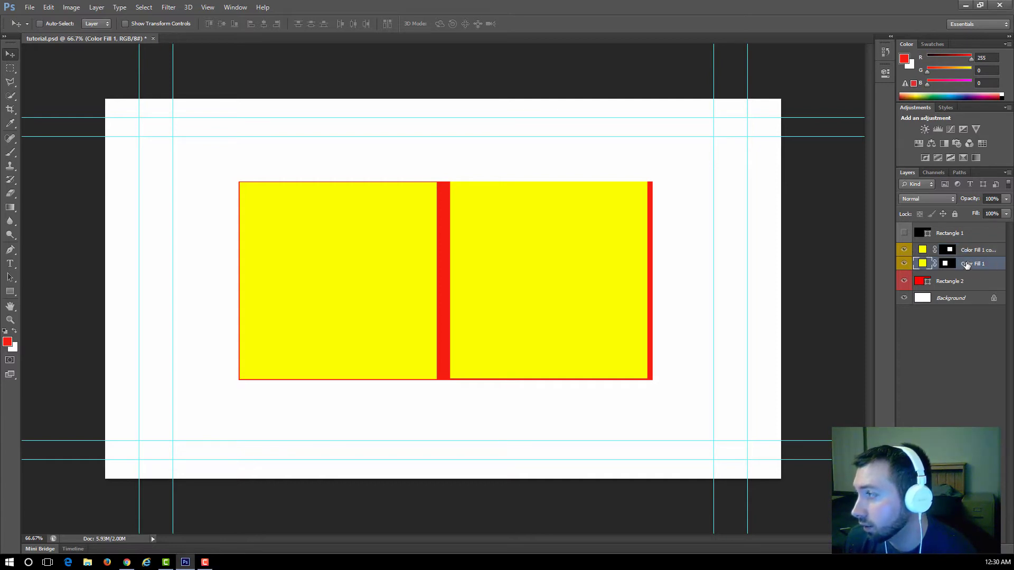
key("alt+bracketright")
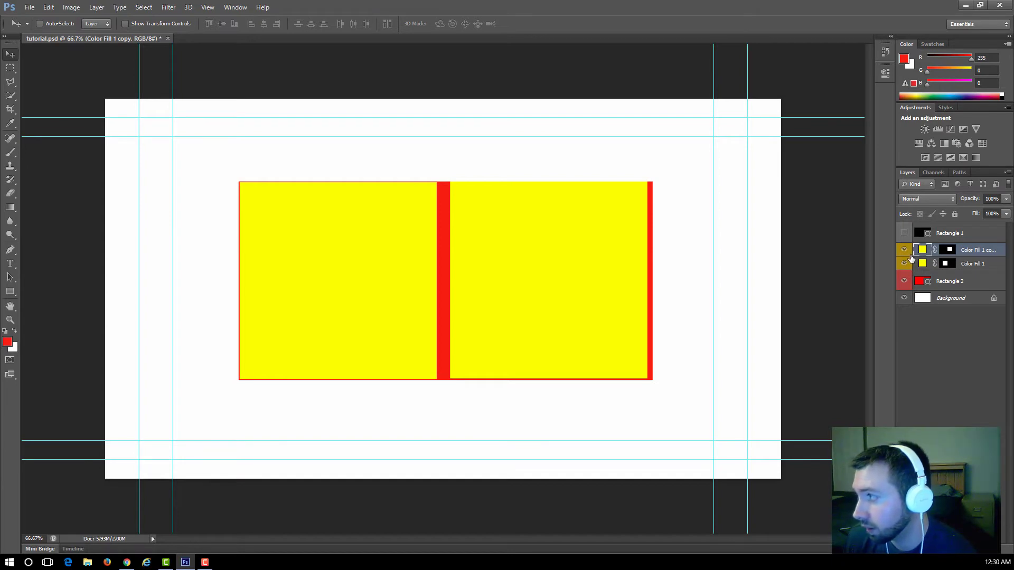
right_click(911, 258)
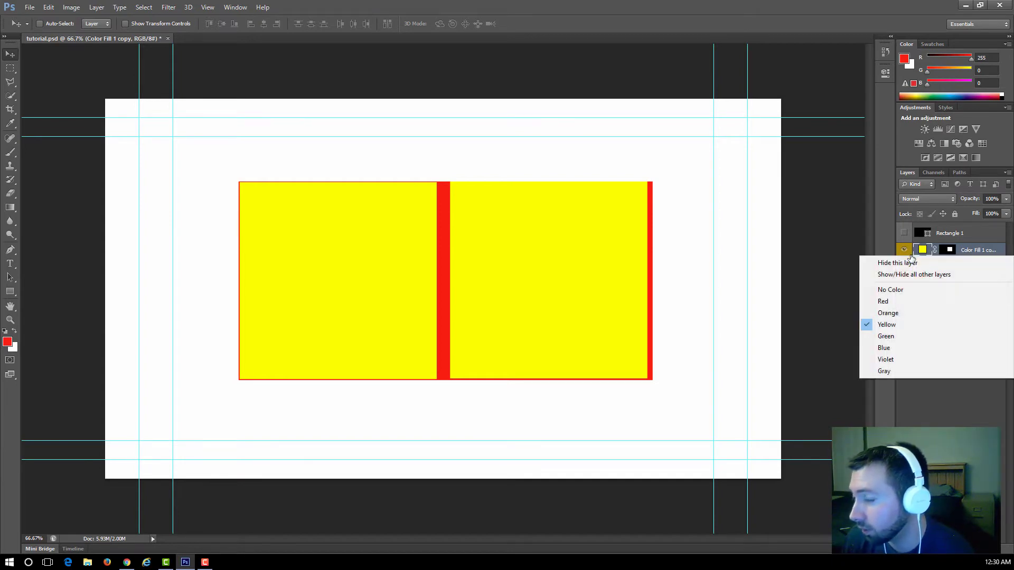
left_click(902, 336)
right_click(912, 259)
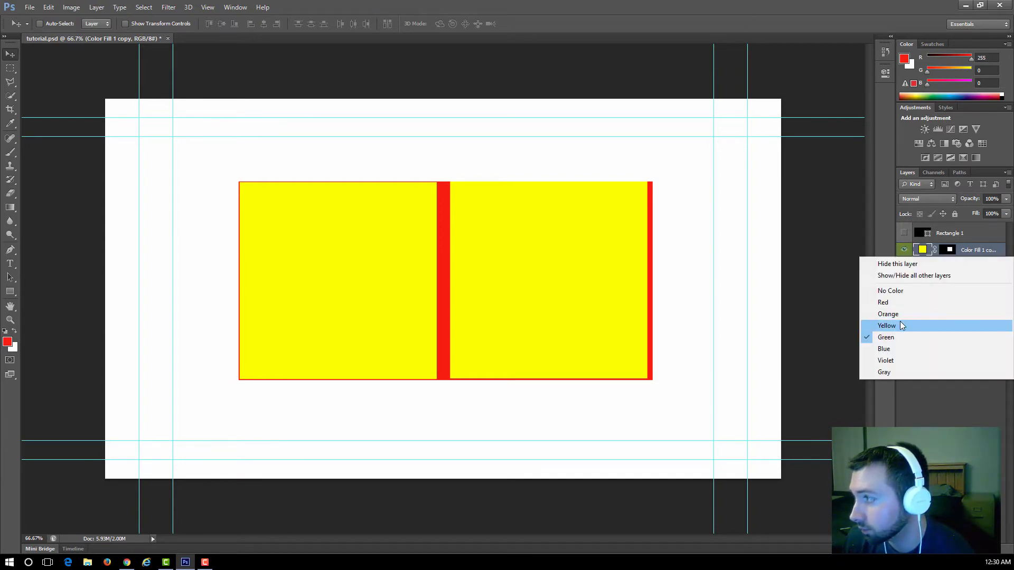
left_click(901, 324)
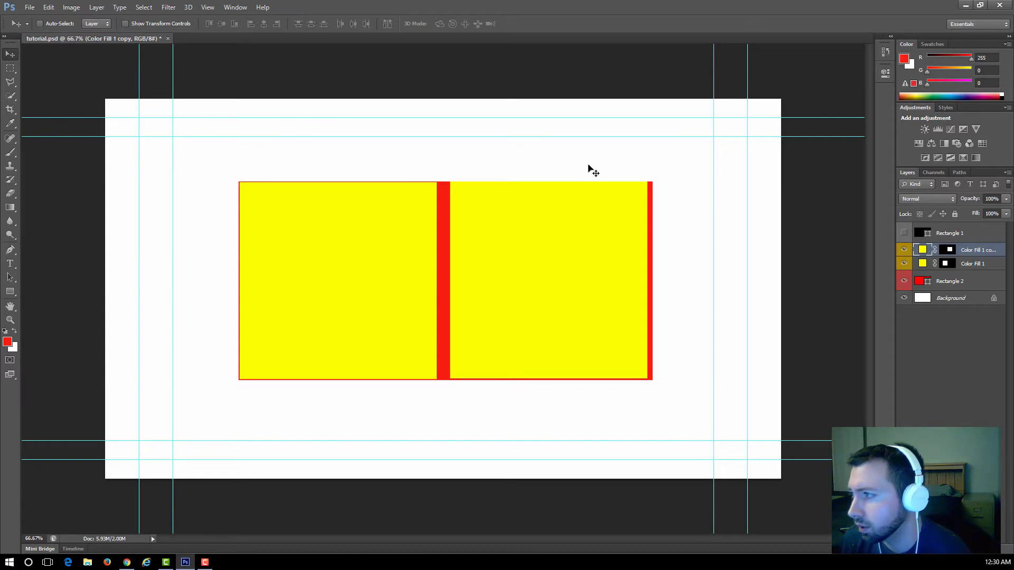
- Crop the image to the edges of the red rectangle, about 16.3 by 7.8 in, with the Background layer selected
left_click(951, 299)
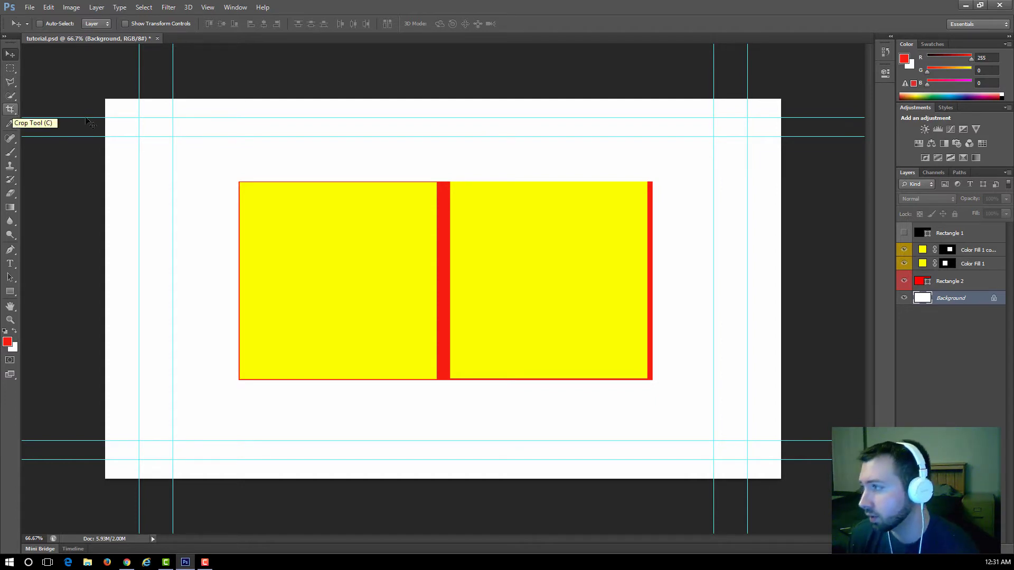
left_click(904, 299)
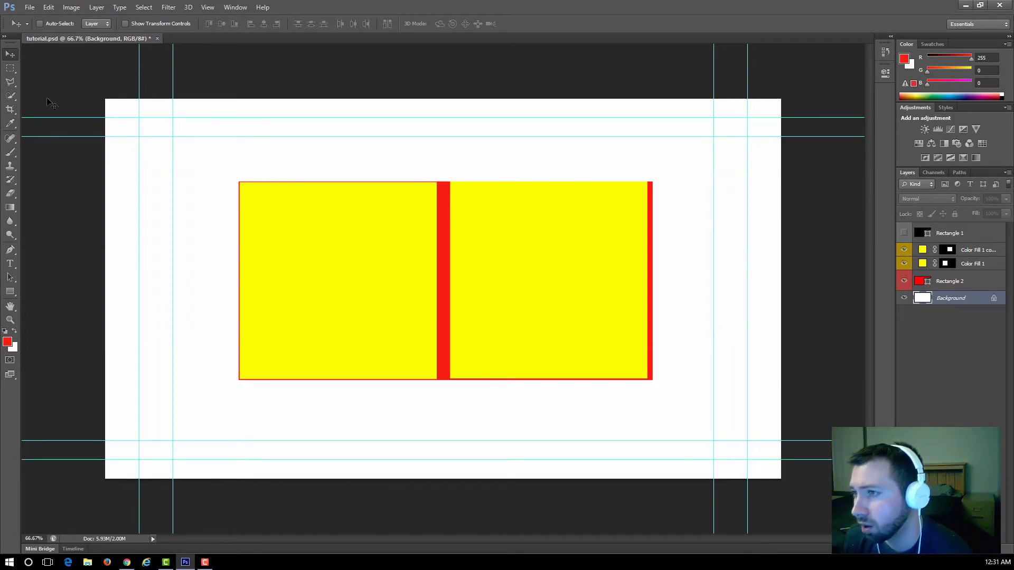
left_click(10, 109)
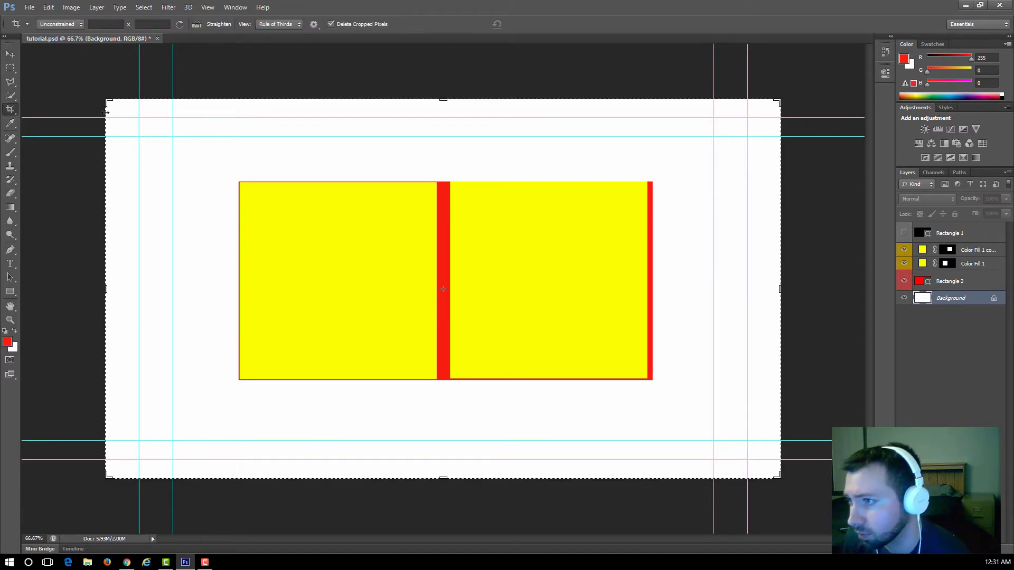
left_click_drag(108, 102, 174, 142)
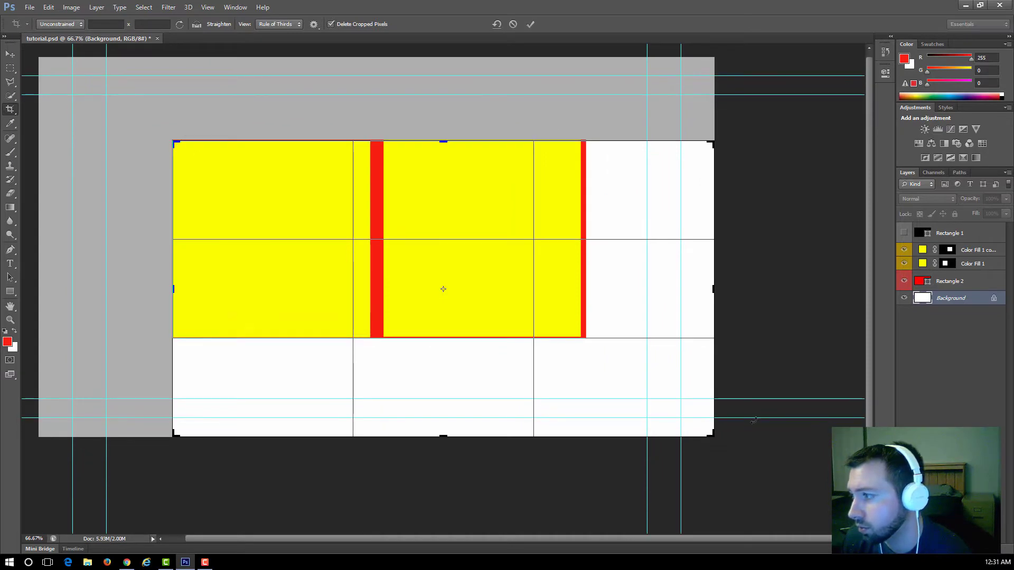
left_click_drag(712, 436, 652, 388)
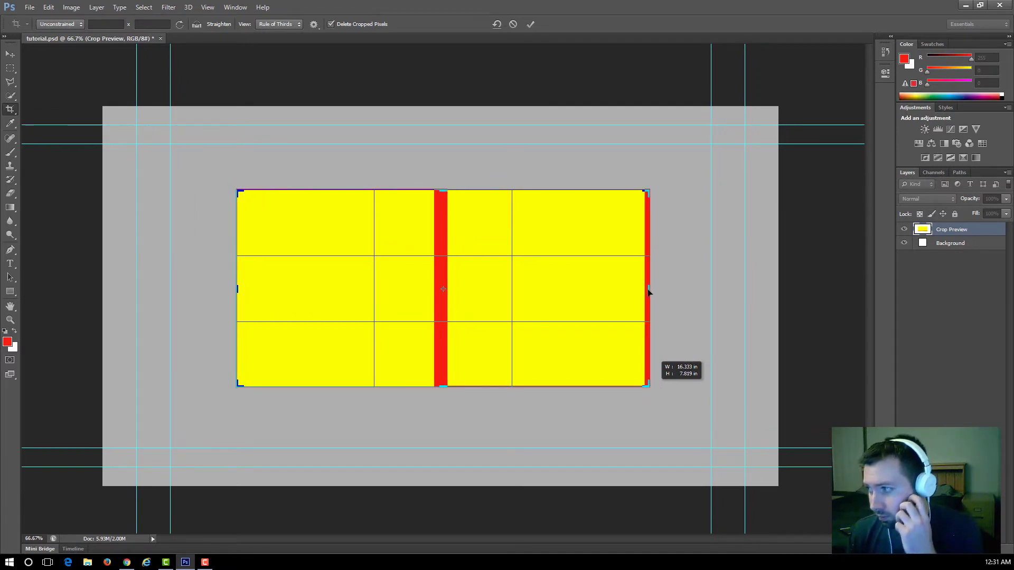
left_click_drag(649, 292, 701, 291)
mouse_move(443, 190)
left_mouse_down()
mouse_move(445, 157)
mouse_move(442, 206)
mouse_move(441, 191)
left_mouse_up()
left_click_drag(700, 191, 650, 191)
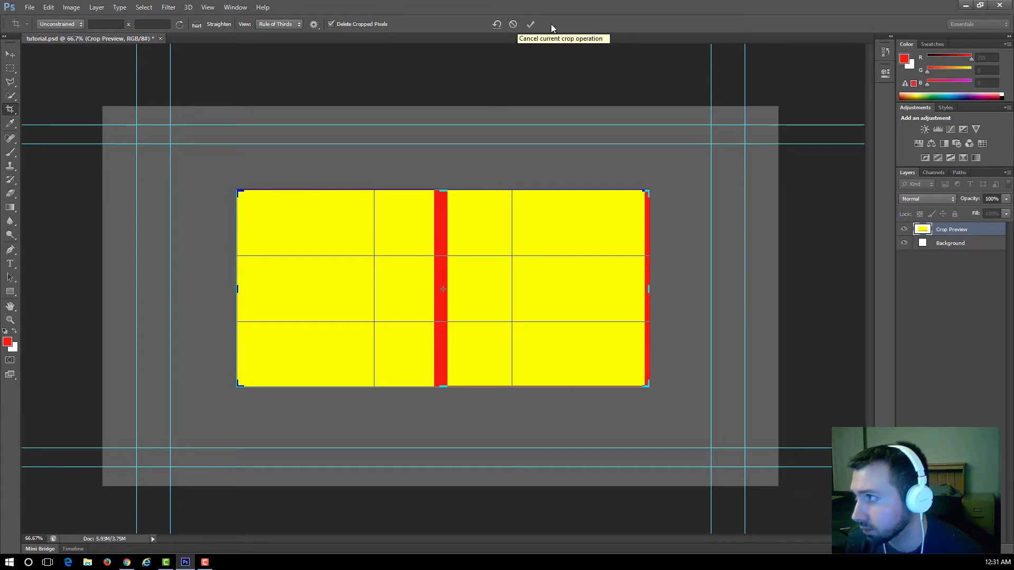
left_click(531, 24)
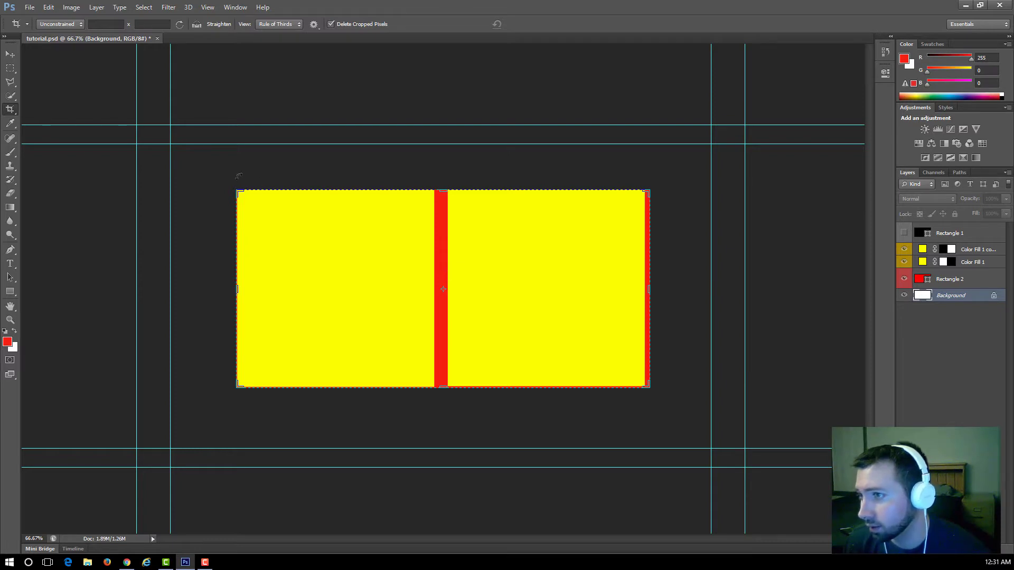
- Sample the red stripe and the left yellow square with the Eyedropper as the foreground color
left_click(13, 127)
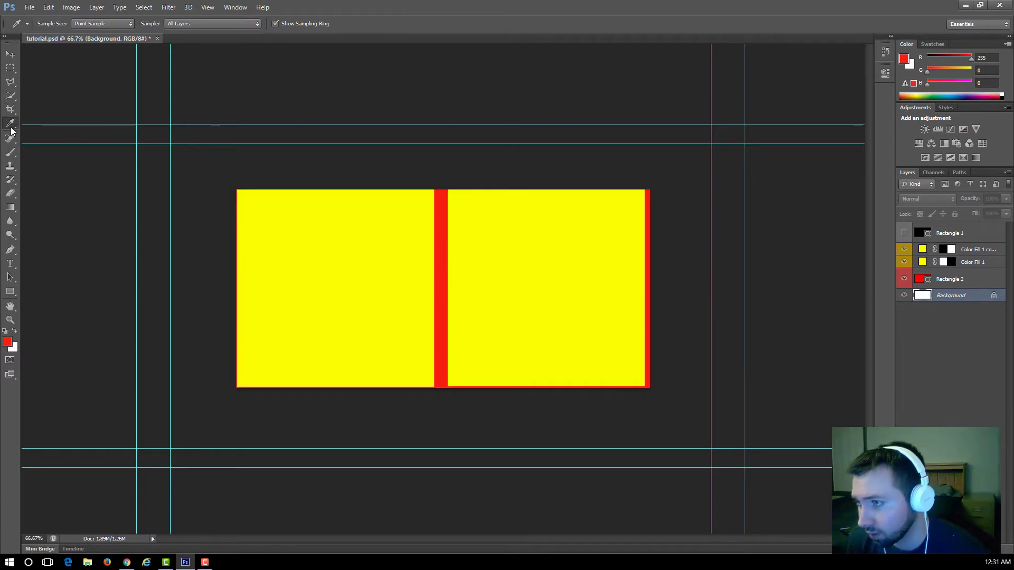
left_click(440, 268)
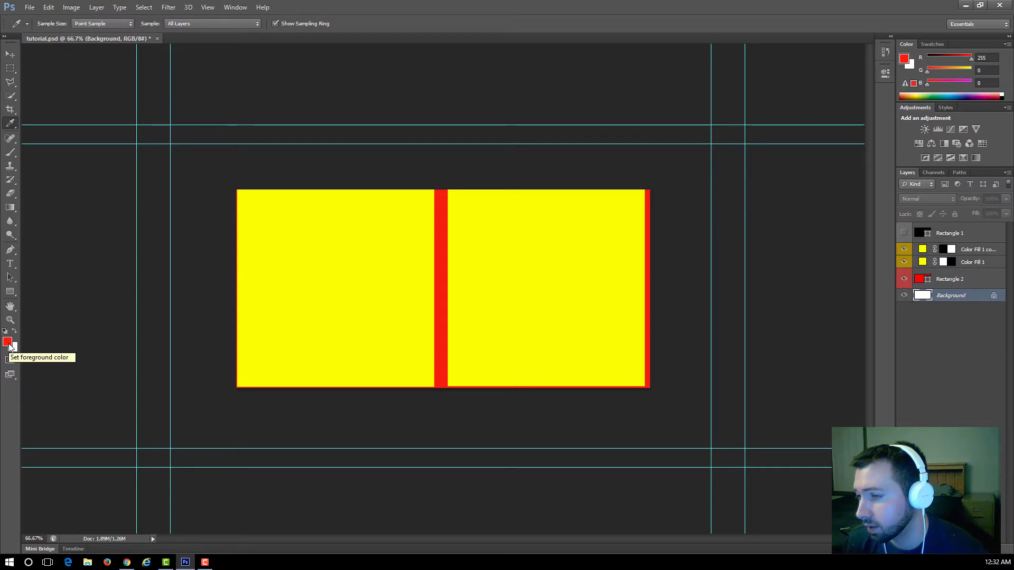
left_click(365, 229)
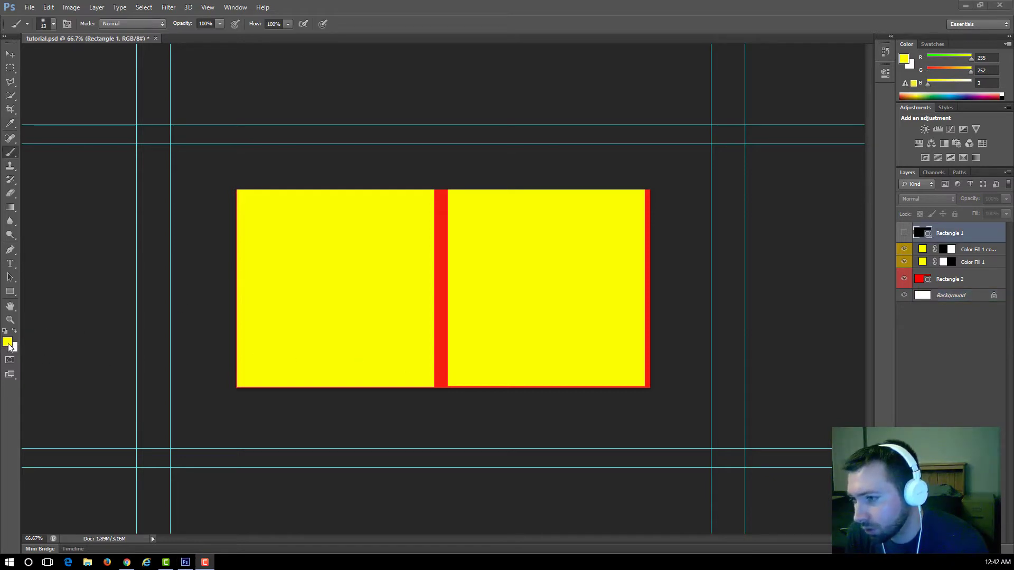
- Set the foreground color to blue, RGB 13, 71, 237
left_click(8, 344)
left_click(427, 336)
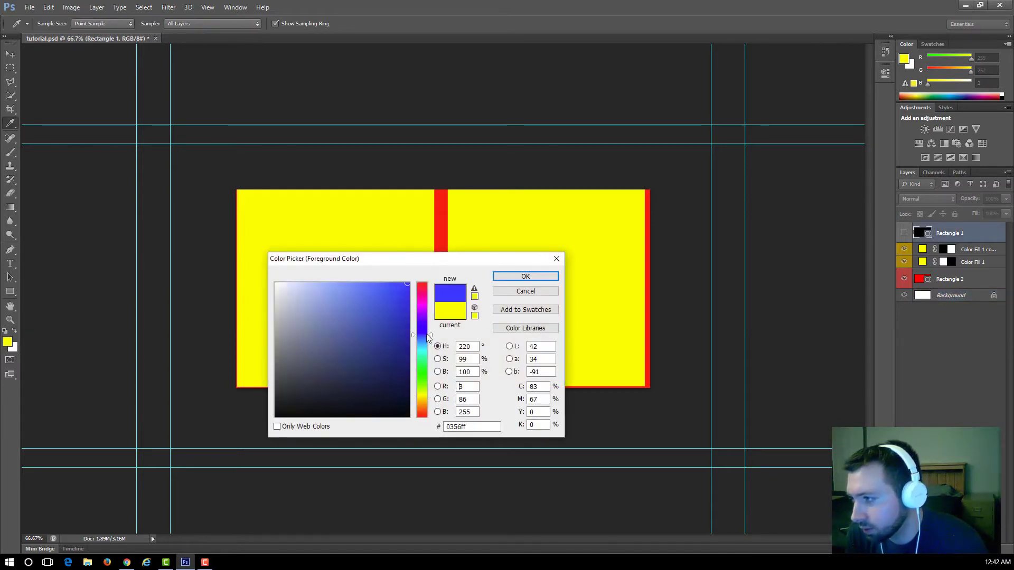
left_click(404, 292)
left_click(501, 277)
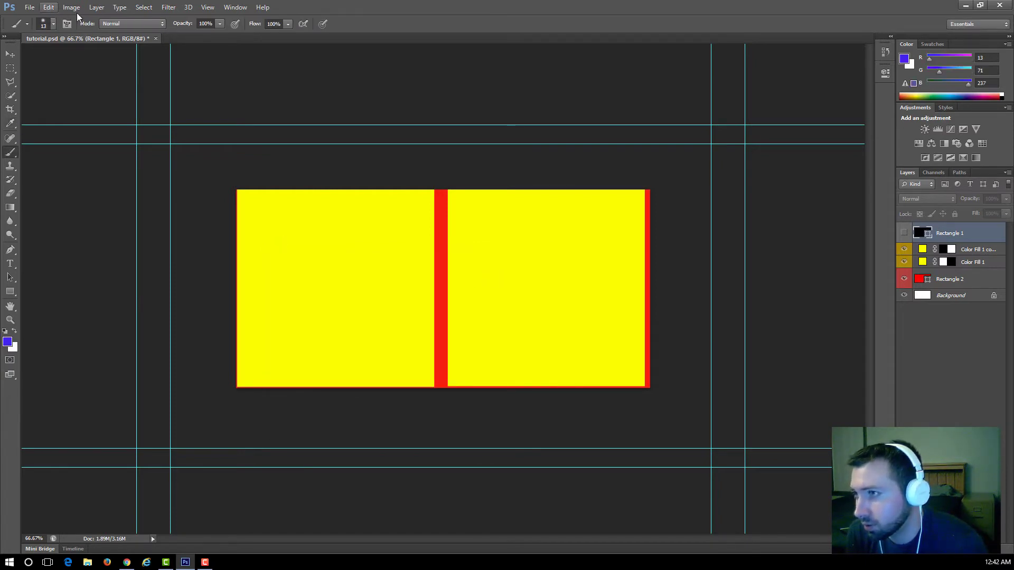
- Create a new layer named Layer 1 with no color label, Normal mode and 100% opacity
left_click(96, 7)
mouse_move(102, 21)
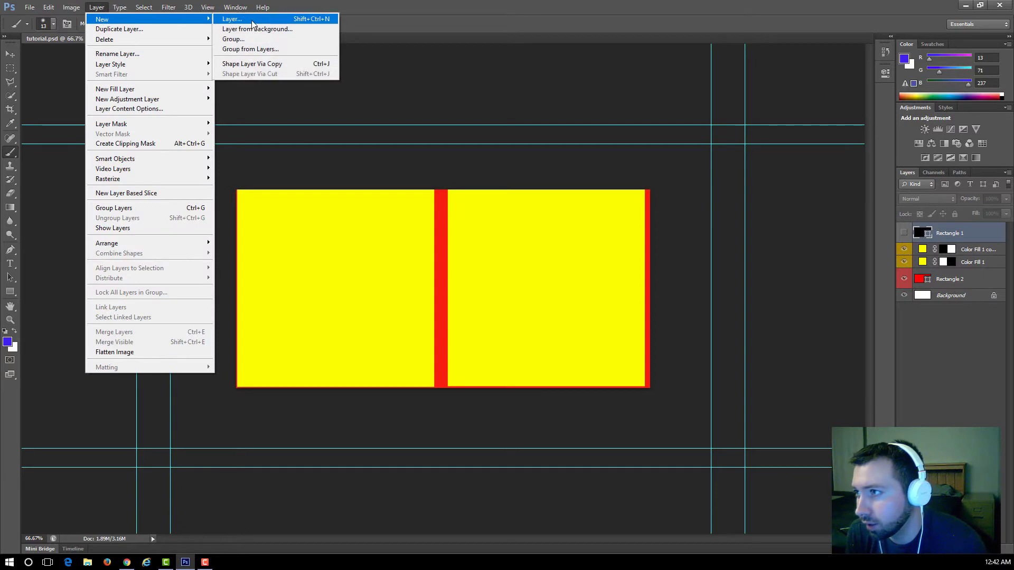
left_click(253, 21)
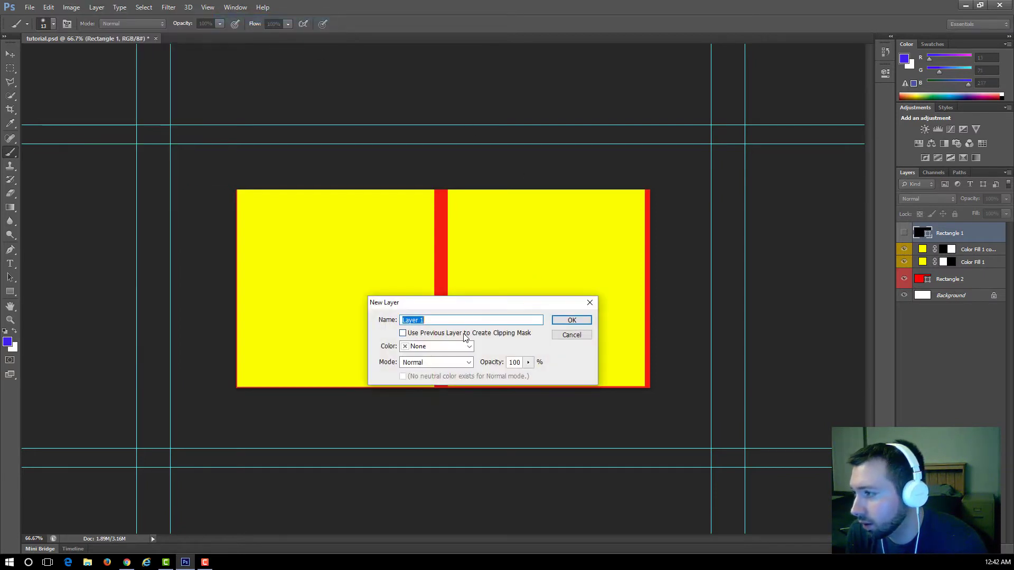
left_click(571, 320)
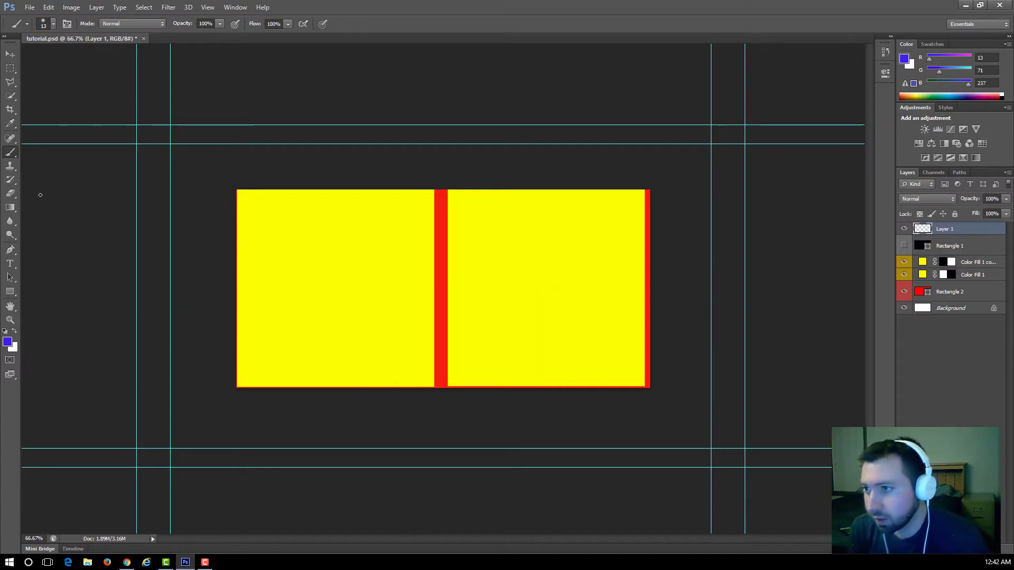
- Paint two filled eyes and a smiling mouth on the left yellow square with the 13 px Brush tool in blue
left_click(10, 153)
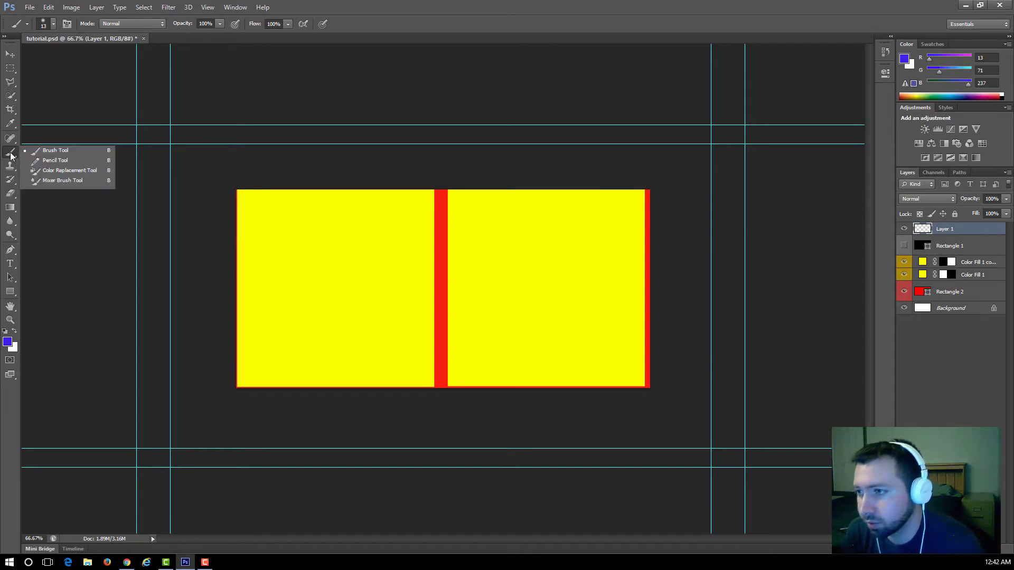
left_click(43, 152)
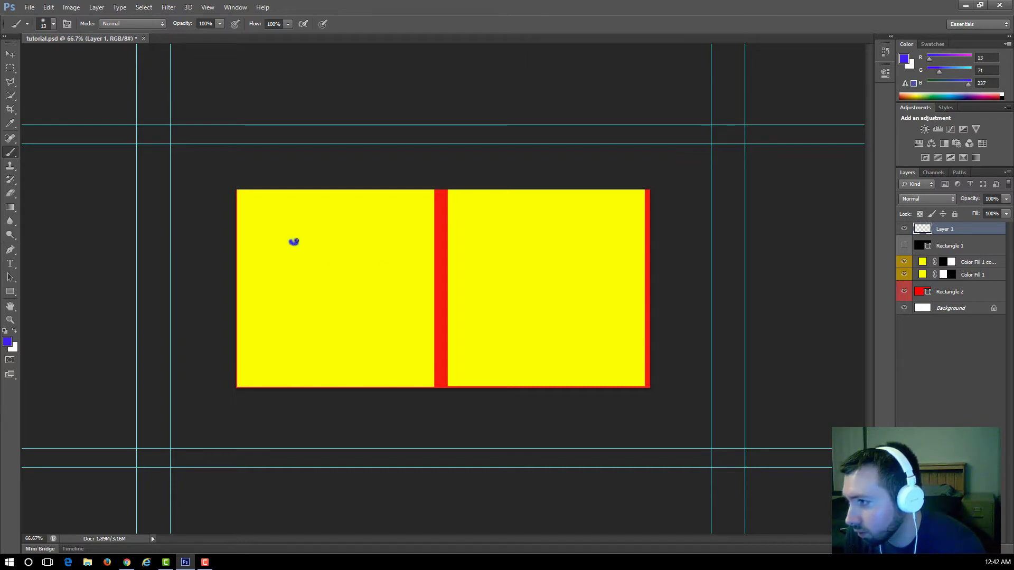
left_click_drag(296, 240, 294, 242)
left_click_drag(370, 239, 367, 248)
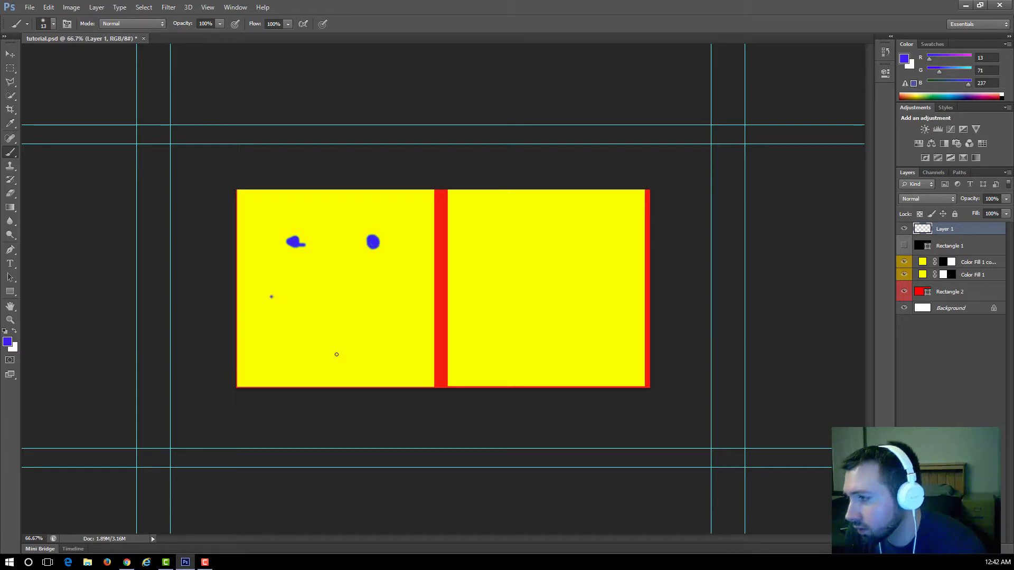
mouse_move(337, 354)
left_mouse_down()
mouse_move(360, 356)
mouse_move(394, 331)
mouse_move(402, 303)
left_mouse_up()
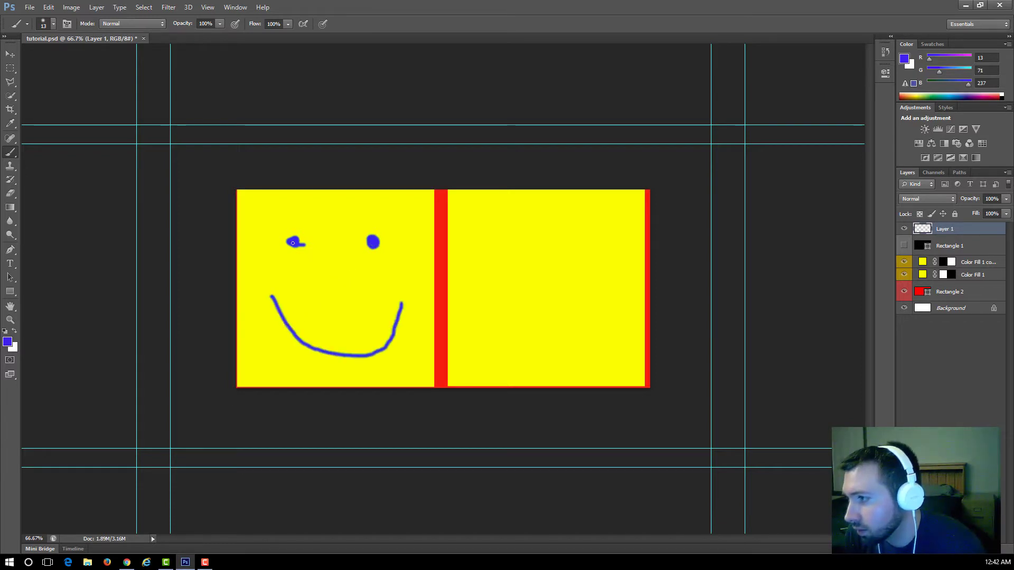
left_click_drag(299, 239, 297, 244)
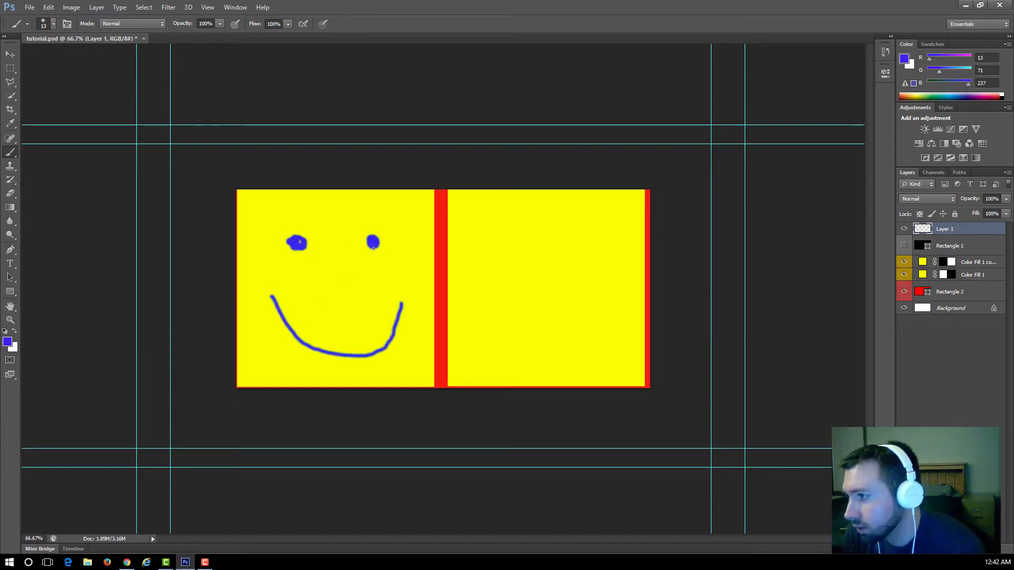
left_click_drag(379, 248, 376, 247)
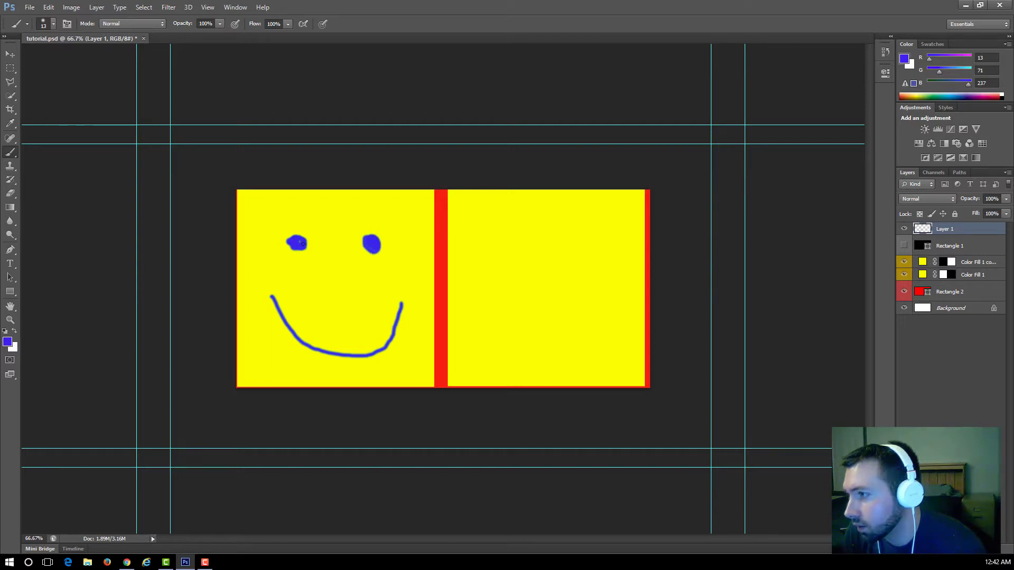
- Choose the textured 44 px brush preset, enlarge it to 82 px, and paint a nose between the eyes and mouth
left_click(52, 23)
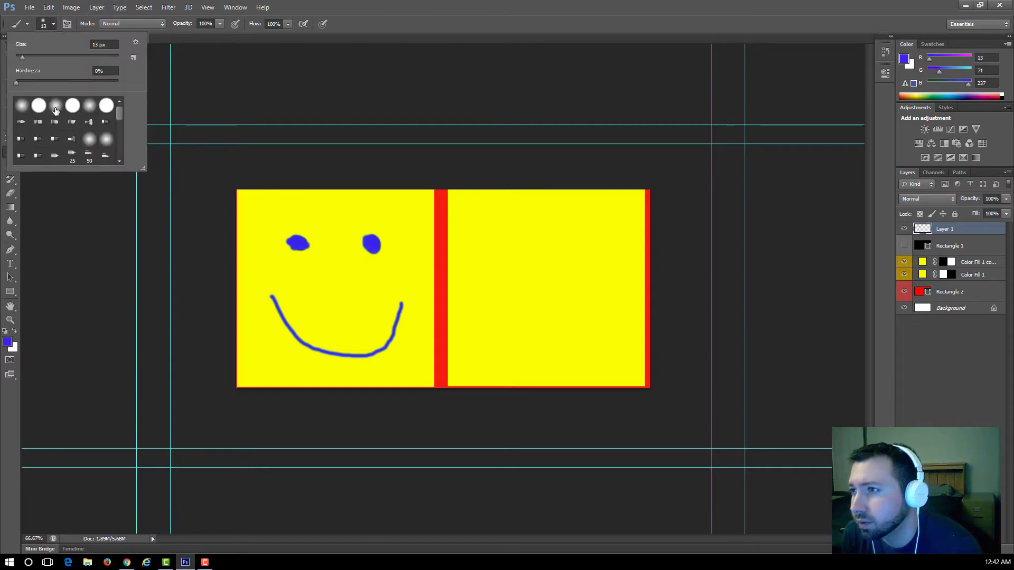
left_click(52, 24)
left_click(55, 27)
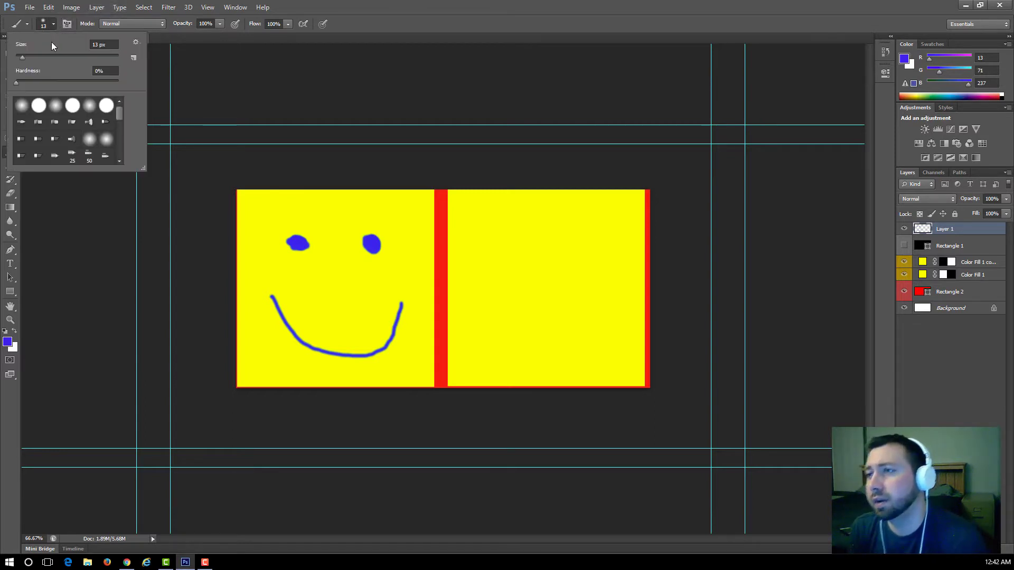
mouse_move(120, 111)
left_mouse_down()
mouse_move(118, 149)
mouse_move(123, 112)
mouse_move(119, 138)
left_mouse_up()
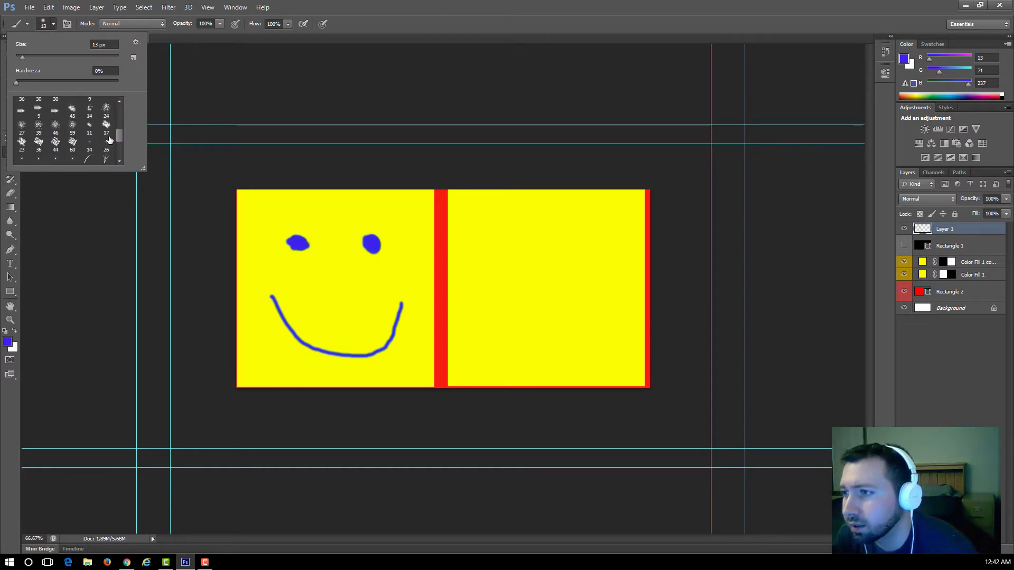
left_click(55, 141)
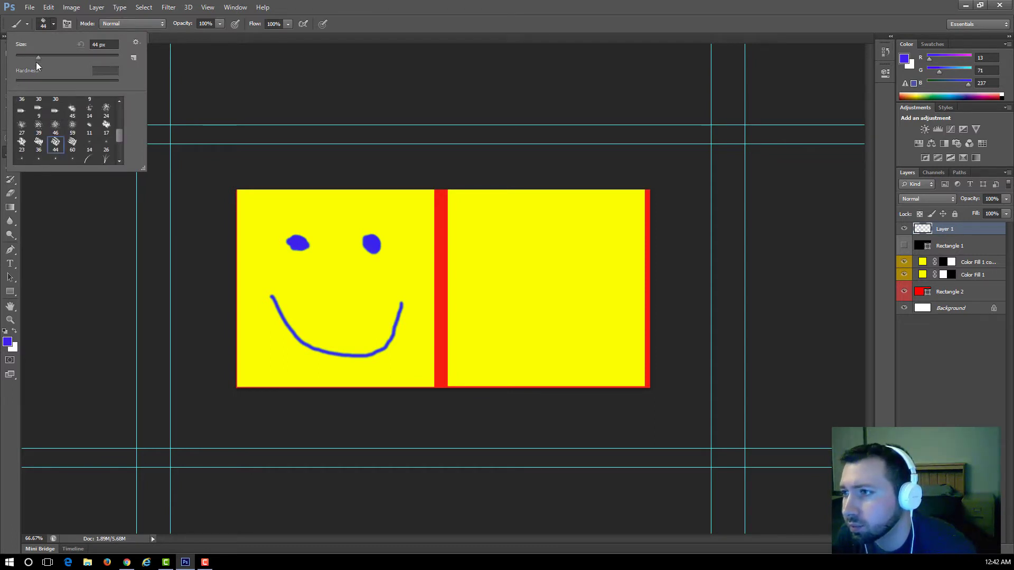
left_click_drag(39, 57, 58, 57)
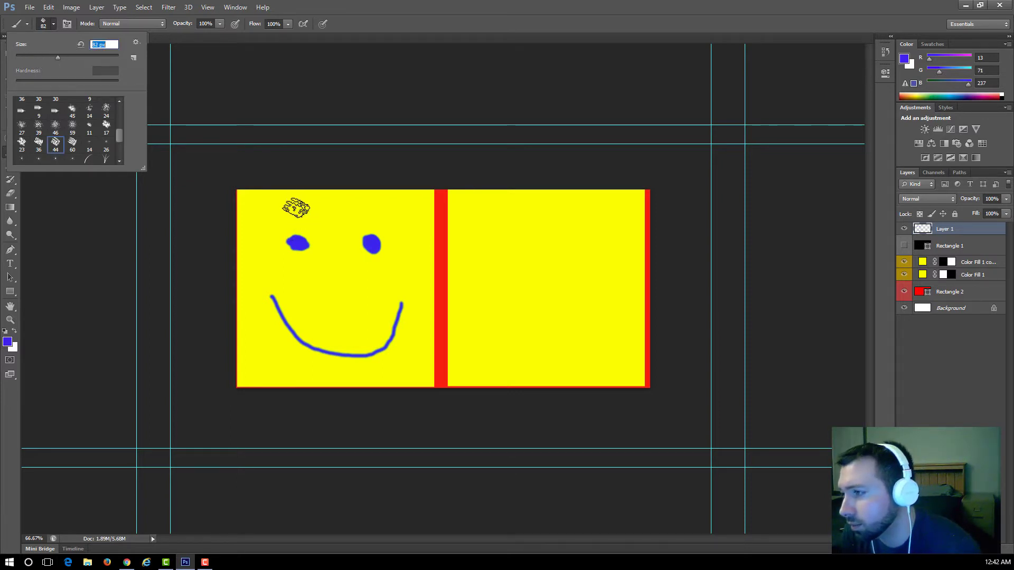
left_click(336, 280)
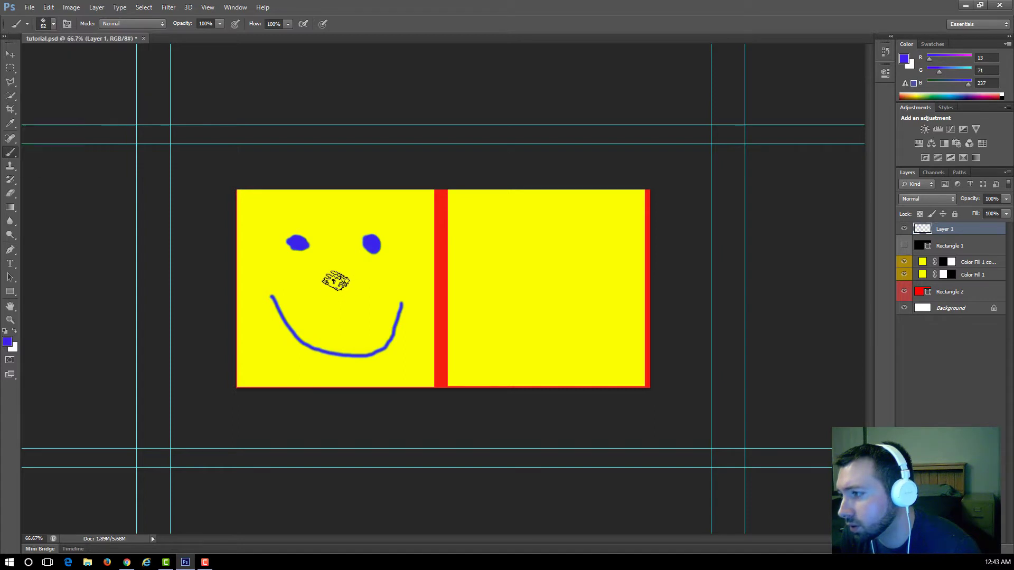
left_click_drag(335, 281, 343, 285)
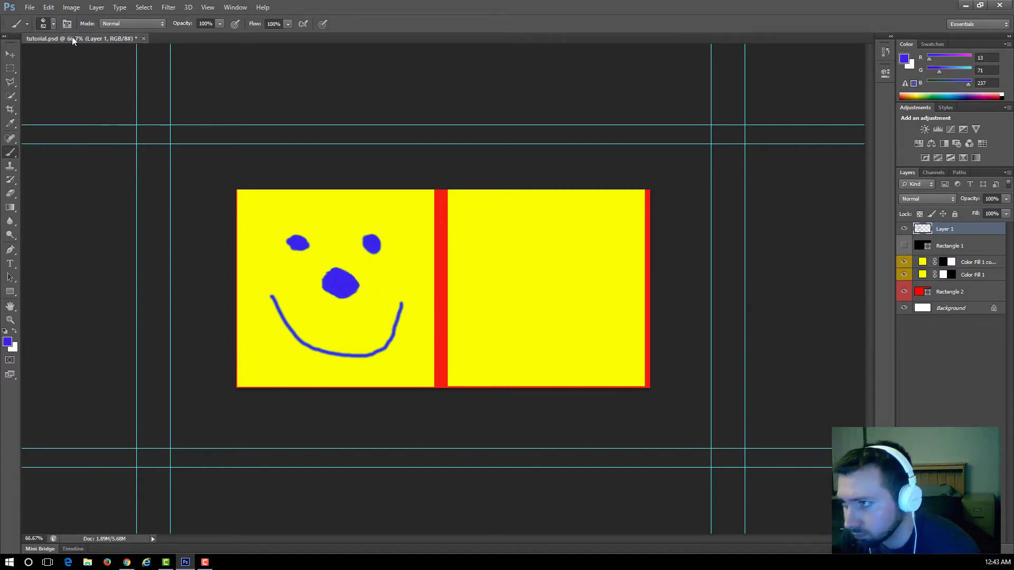
- Paint two faint eyebrows above the left face's eyes with a hard round brush at 26 px and 17% opacity
left_click(220, 24)
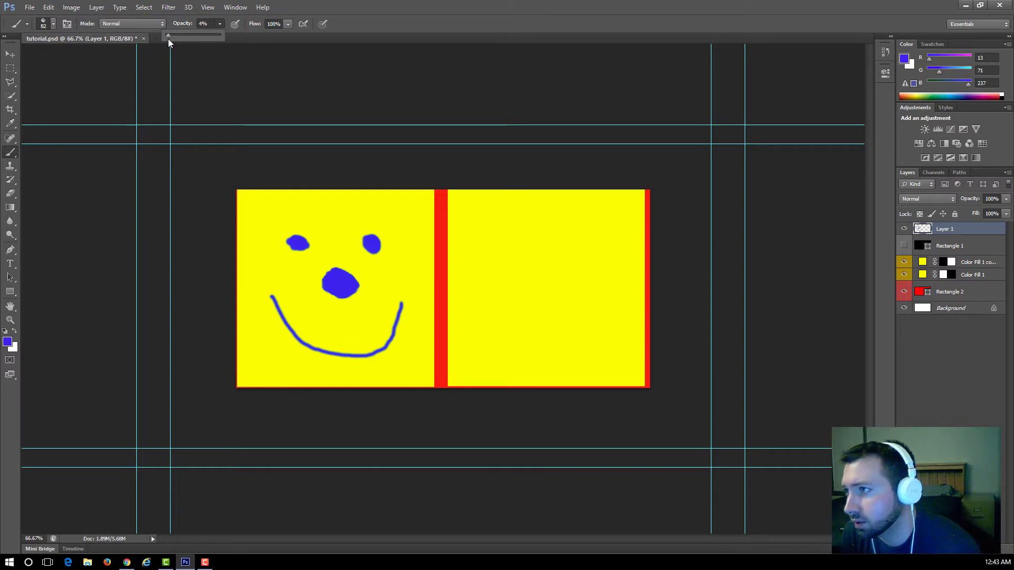
left_click(53, 24)
left_click_drag(123, 138, 115, 118)
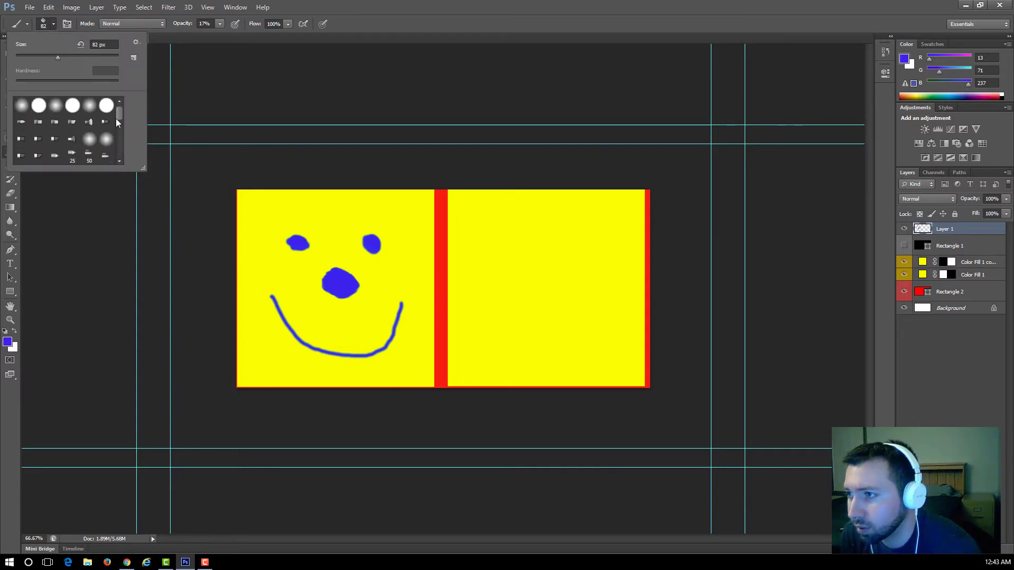
left_click(73, 108)
left_click_drag(61, 61, 28, 57)
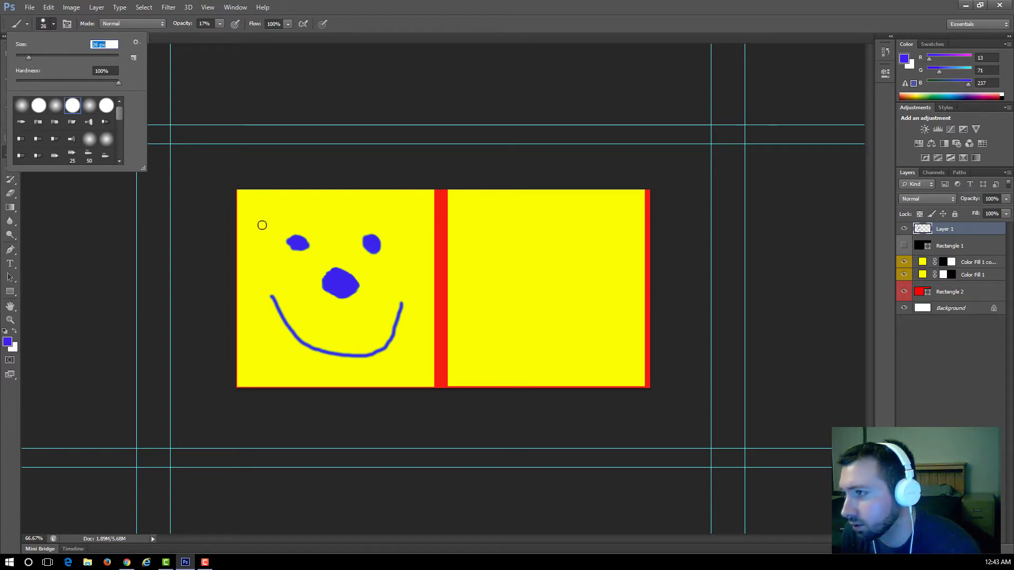
mouse_move(259, 226)
left_mouse_down()
mouse_move(292, 215)
mouse_move(399, 224)
left_mouse_up()
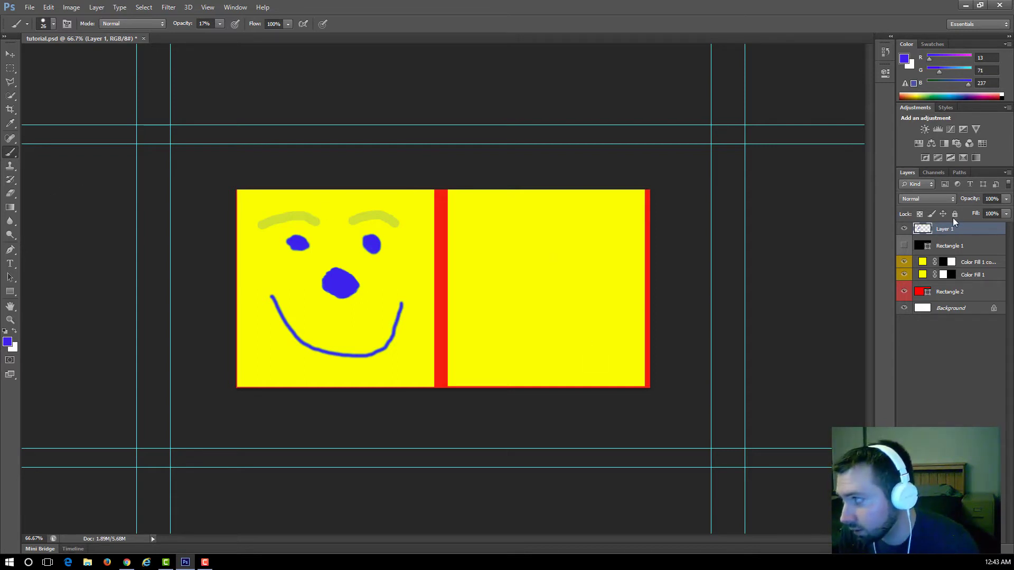
- Draw two small eyes and a thin smile on the right yellow square with the 1 px Pencil tool
right_click(11, 155)
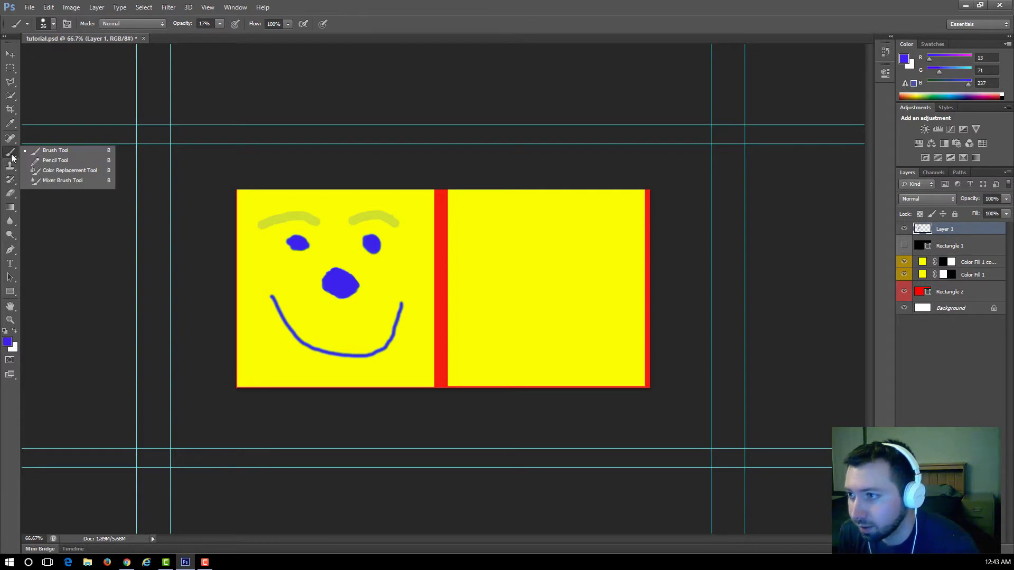
left_click(44, 160)
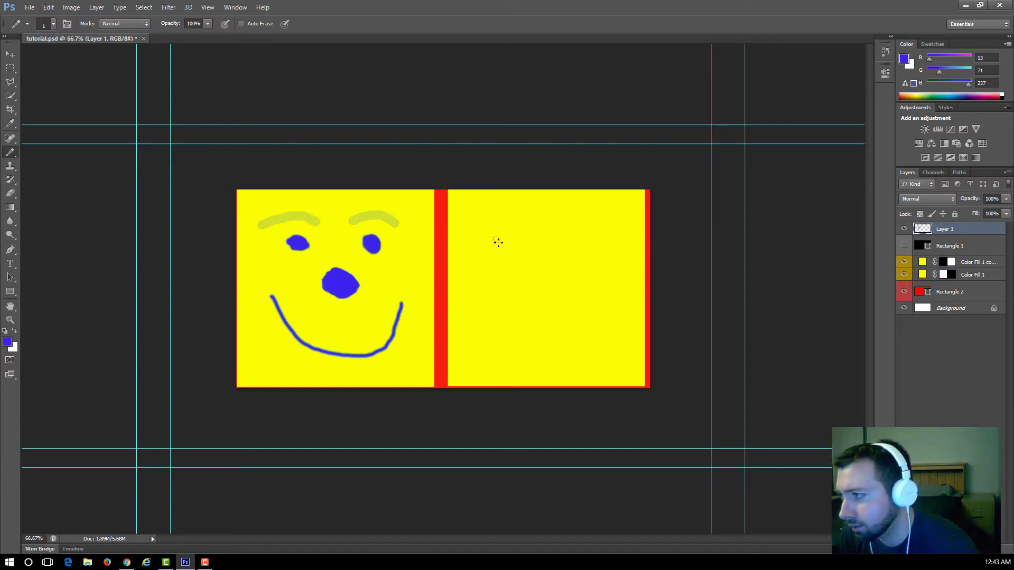
left_click_drag(495, 239, 497, 240)
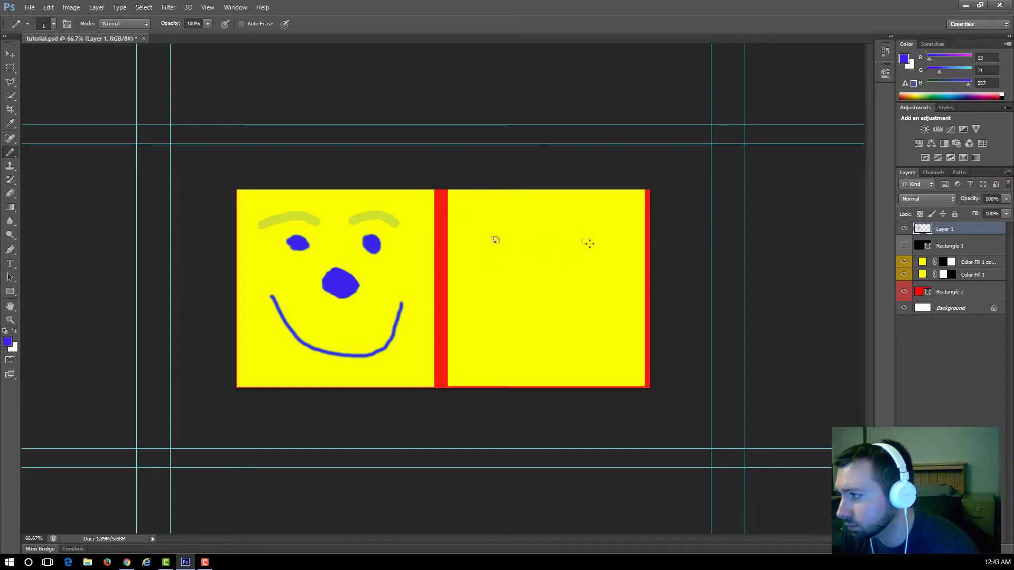
mouse_move(490, 299)
left_mouse_down()
mouse_move(566, 344)
mouse_move(607, 321)
left_mouse_up()
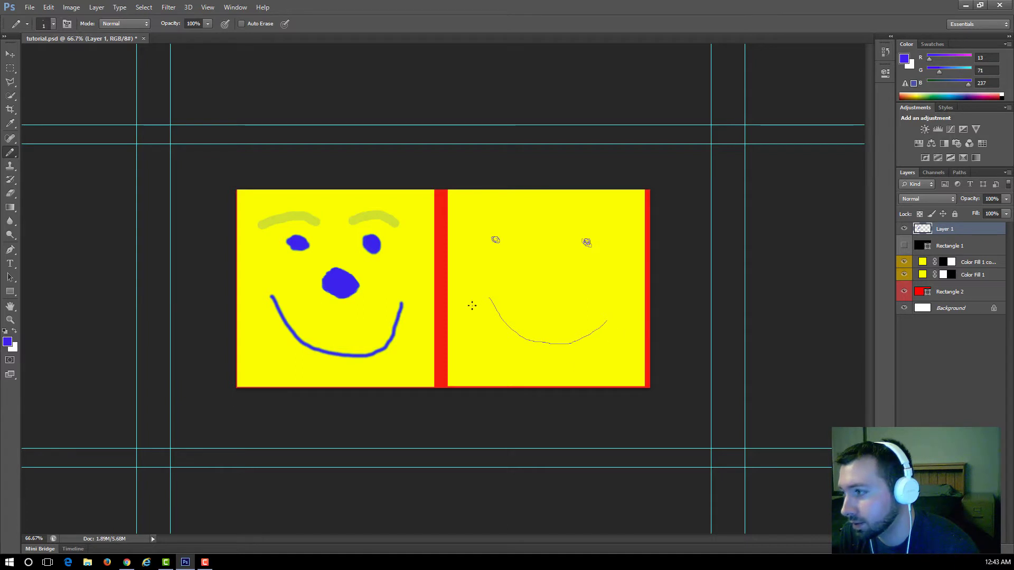
- Undo the pencil smile on the right square and draw a thin frown in its place
left_click(48, 8)
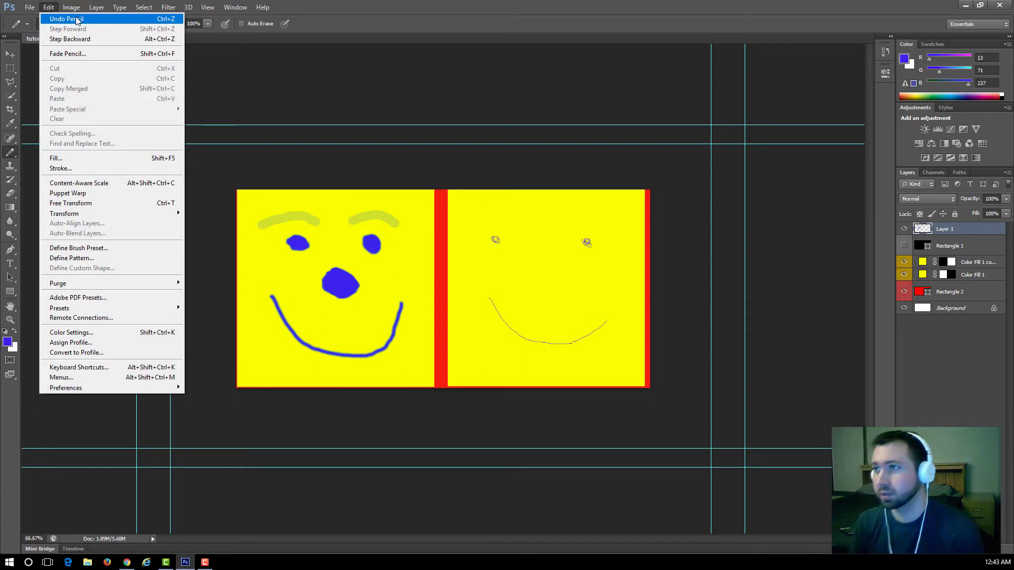
mouse_move(263, 7)
key("Escape")
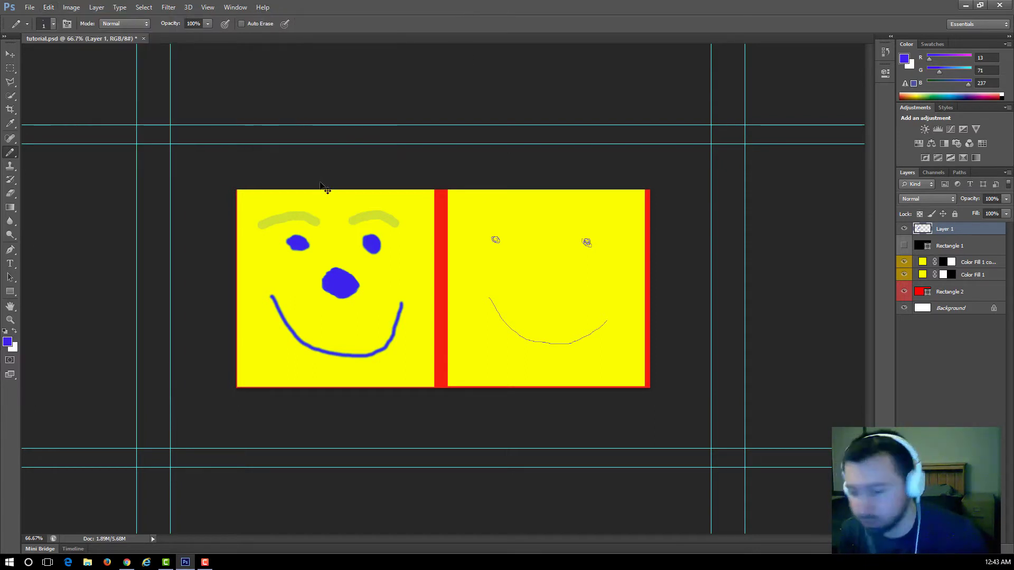
key("ctrl+z")
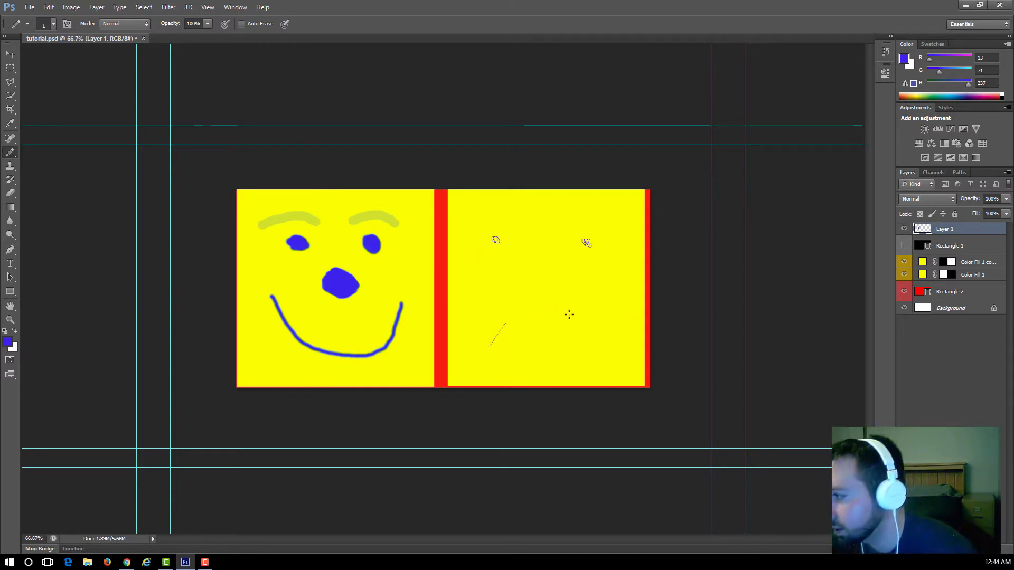
left_click_drag(569, 315, 601, 353)
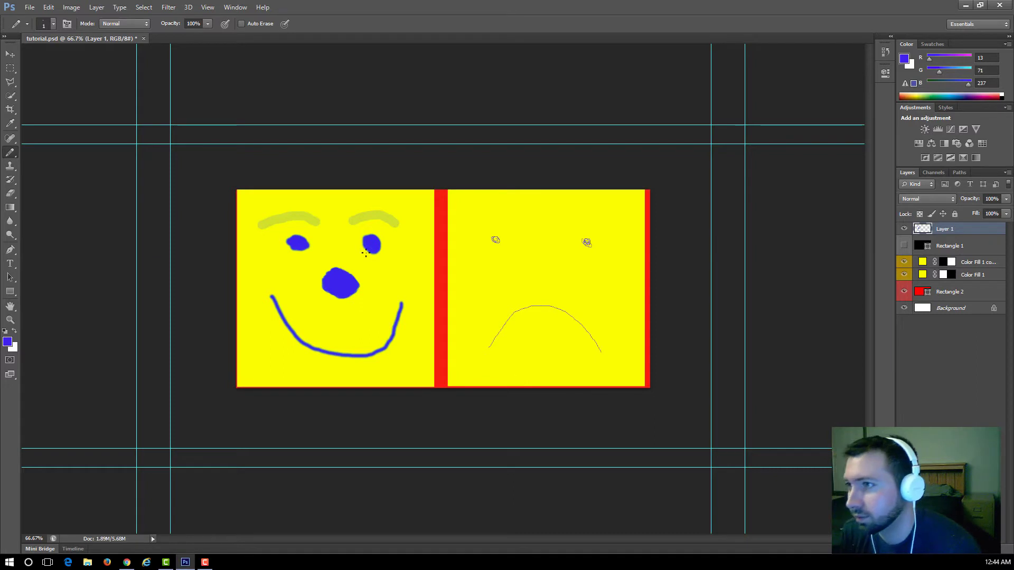
- Set the pencil to a round 20 px tip with 0% hardness, and draw a thick frown and a nose on the right face
left_click(54, 24)
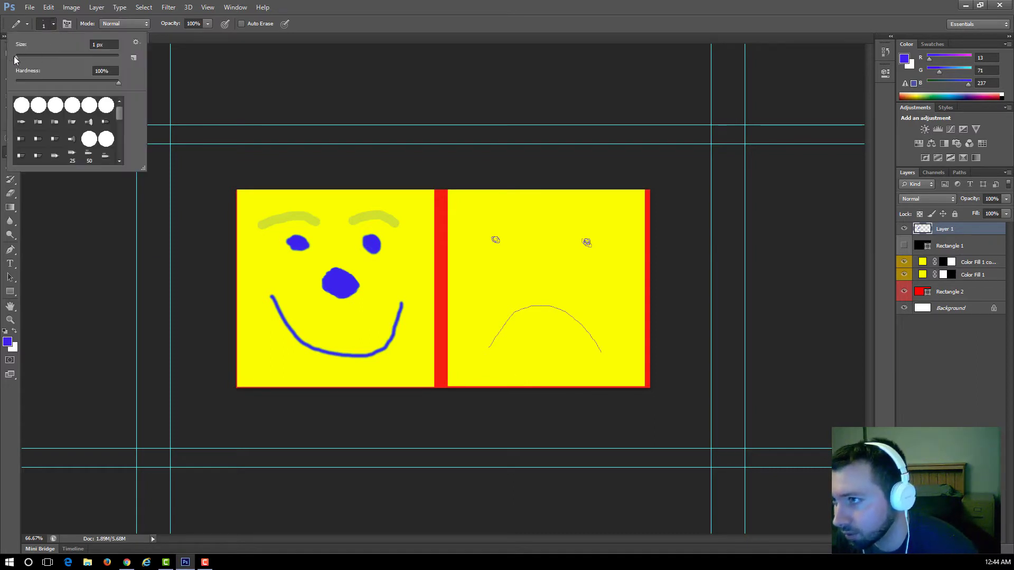
left_click(16, 82)
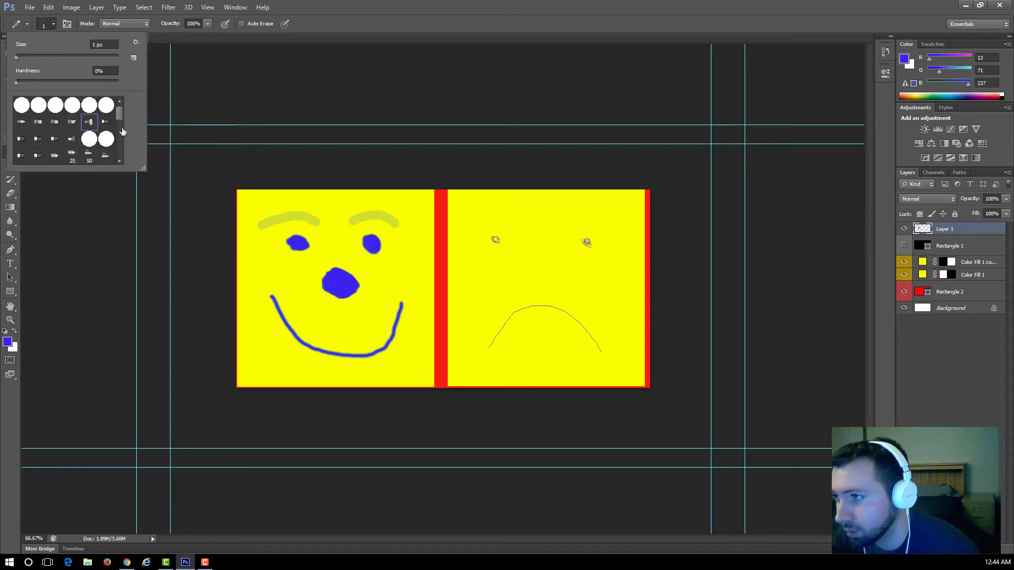
scroll(122, 131, "down", 3)
scroll(52, 106, "up", 3)
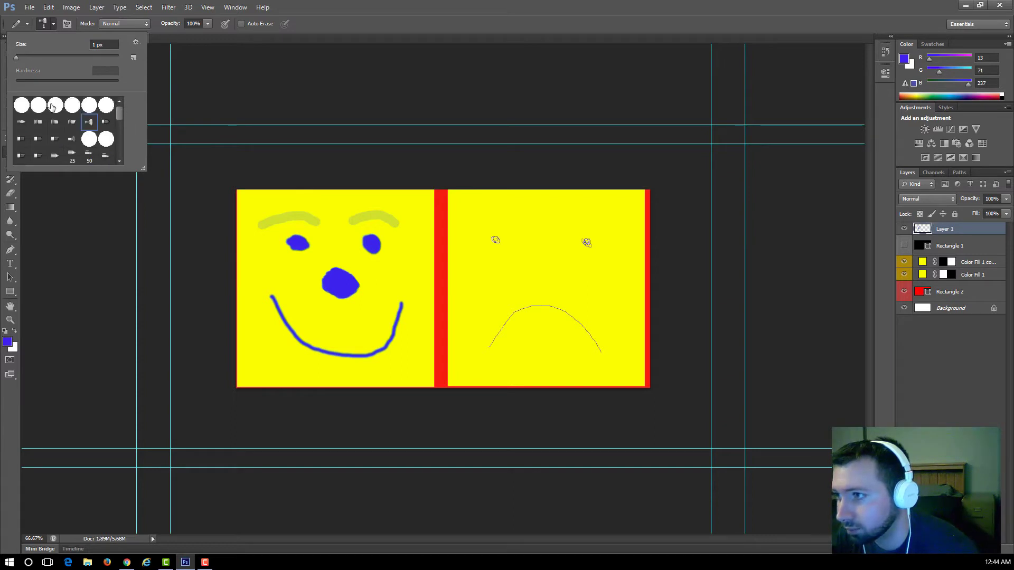
left_click(52, 107)
mouse_move(16, 57)
left_mouse_down()
mouse_move(35, 63)
mouse_move(25, 59)
left_mouse_up()
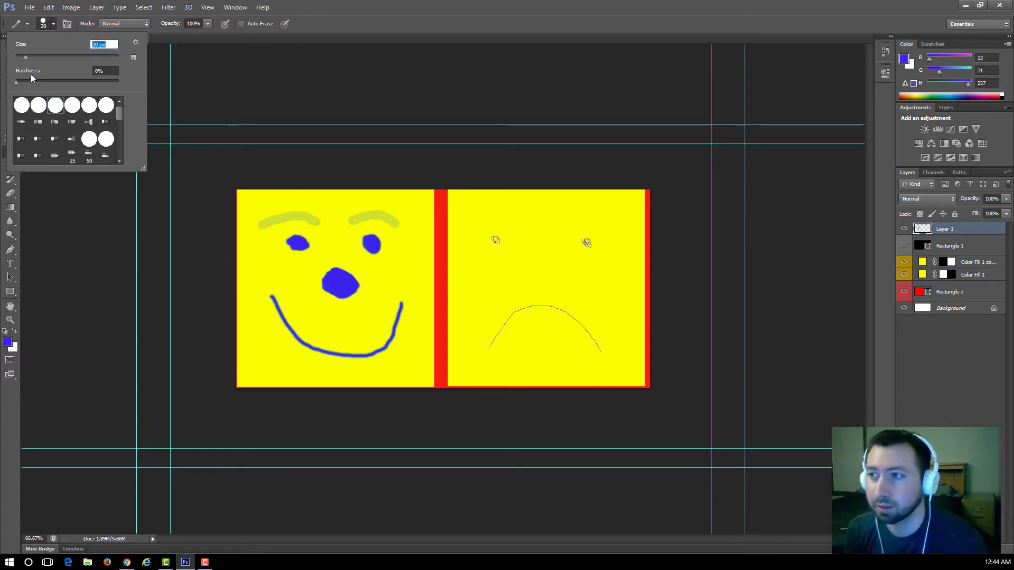
mouse_move(487, 351)
left_mouse_down()
mouse_move(525, 316)
mouse_move(605, 349)
left_mouse_up()
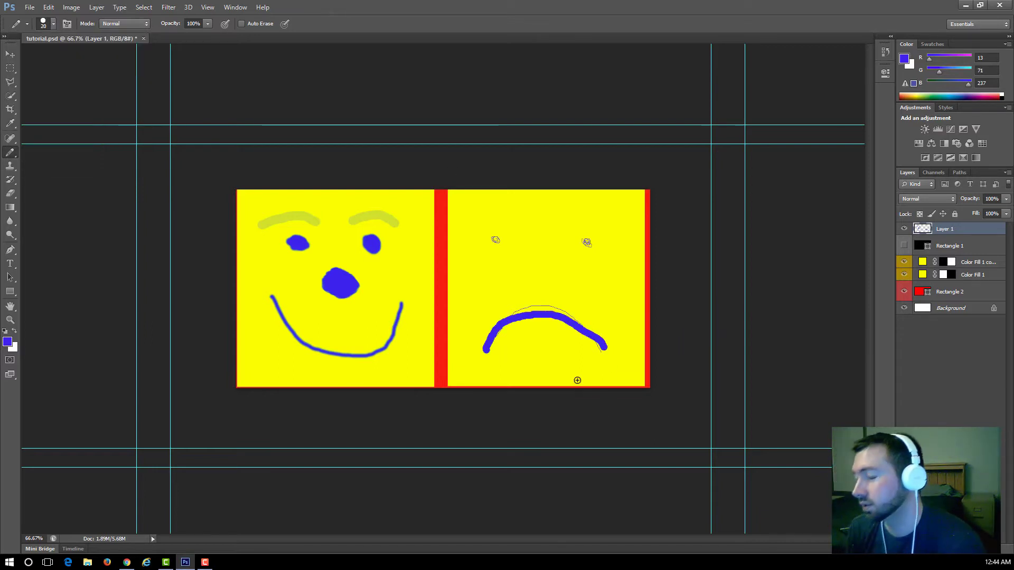
left_click_drag(542, 275, 542, 275)
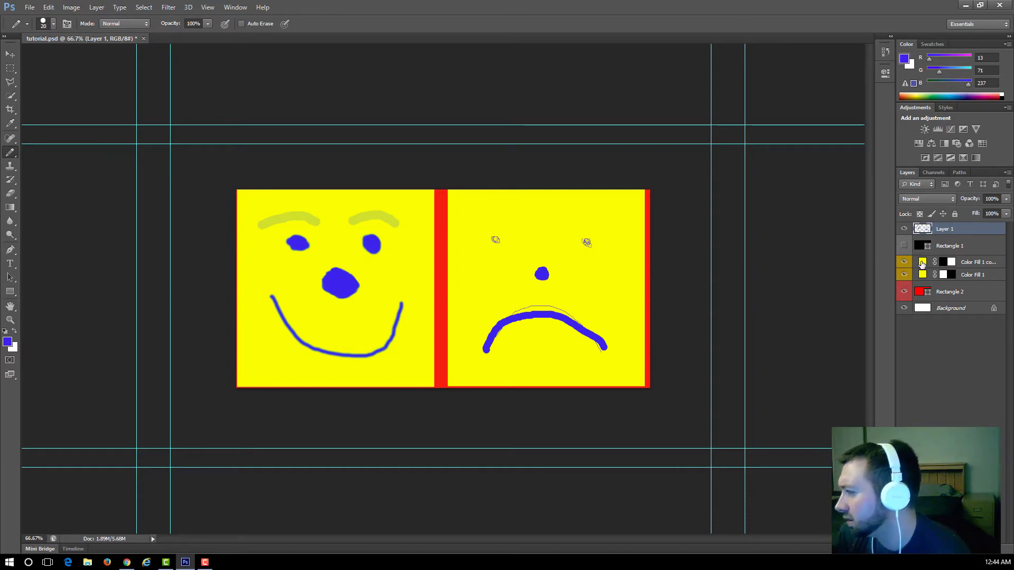
- Hide both yellow Color Fill layers, Rectangle 2 and Layer 1, and show the Rectangle 1 layer
left_click(905, 262)
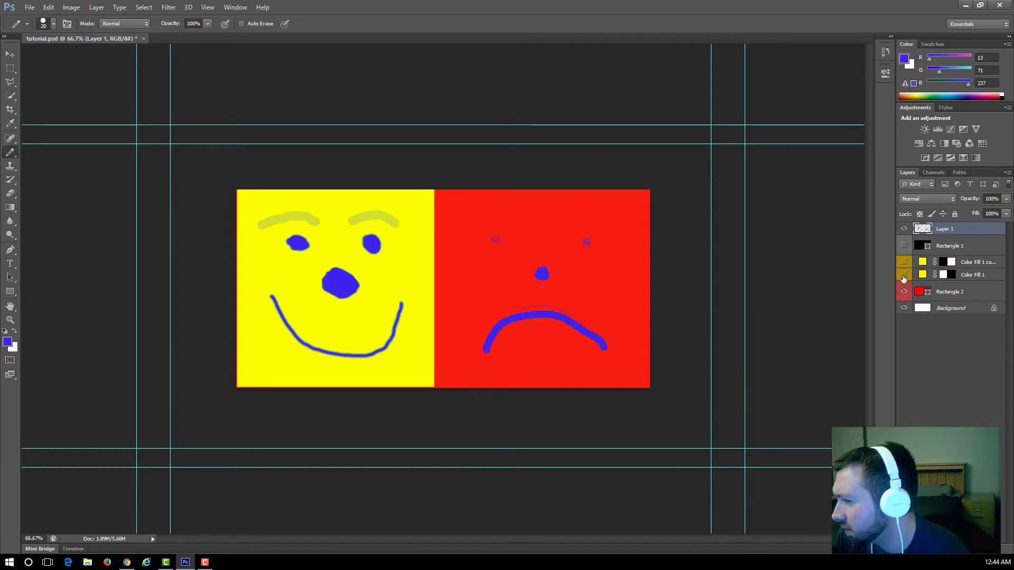
left_click(904, 276)
left_click(904, 291)
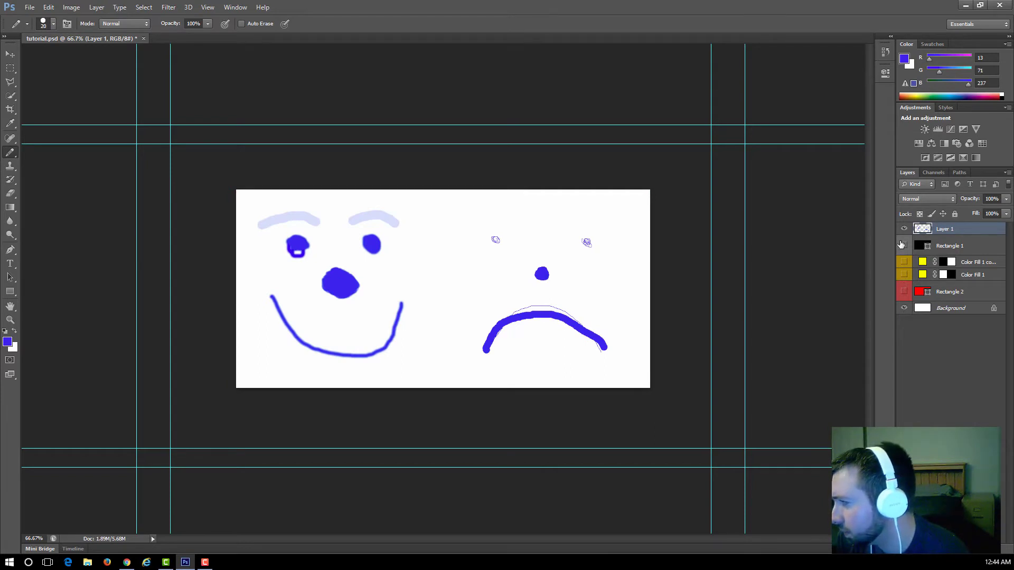
left_click(904, 228)
left_click(903, 245)
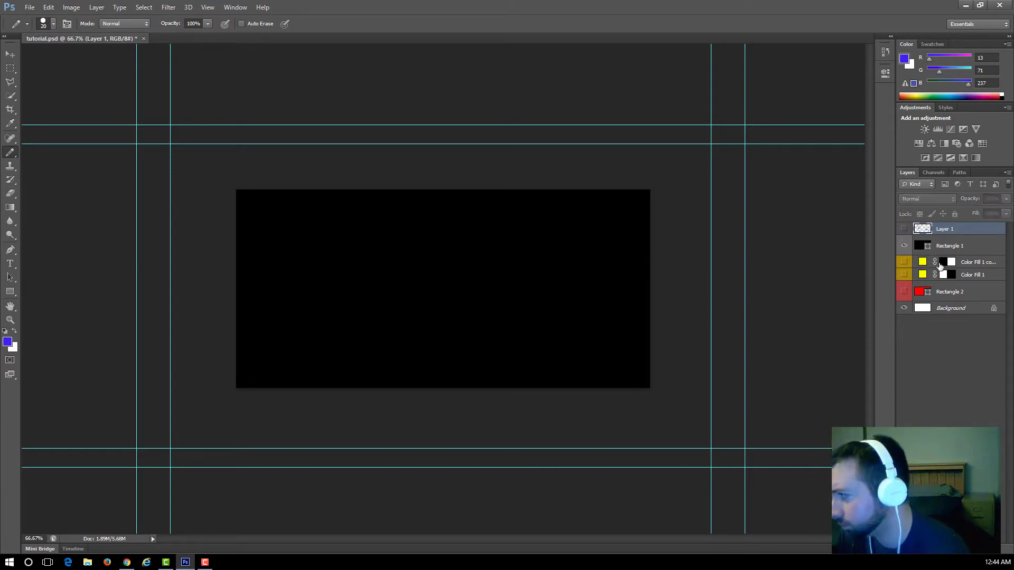
- Try recoloring the Rectangle 1 shape to bright green (#23ef02), and undo the color change
left_click(922, 249)
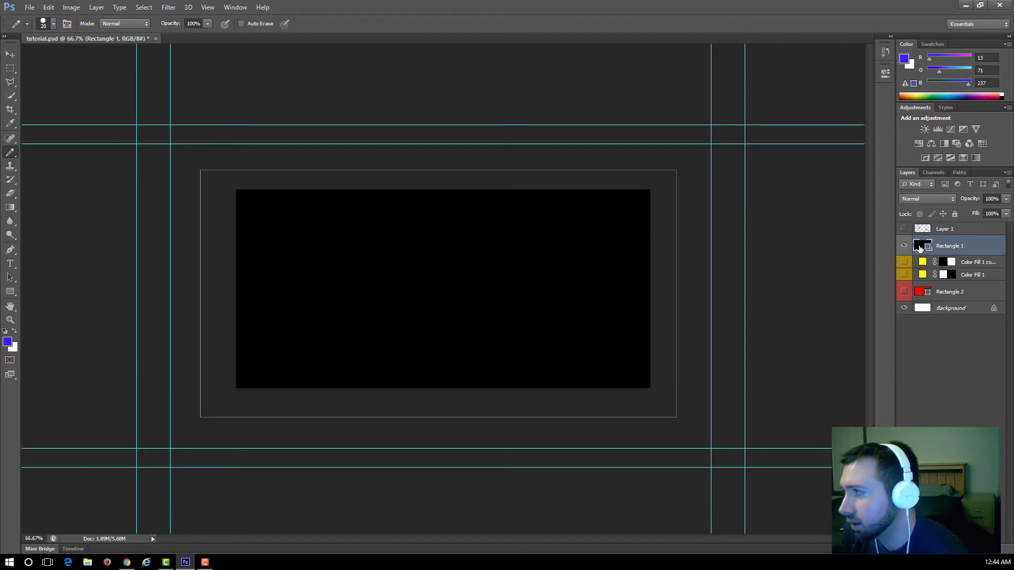
double_click(922, 246)
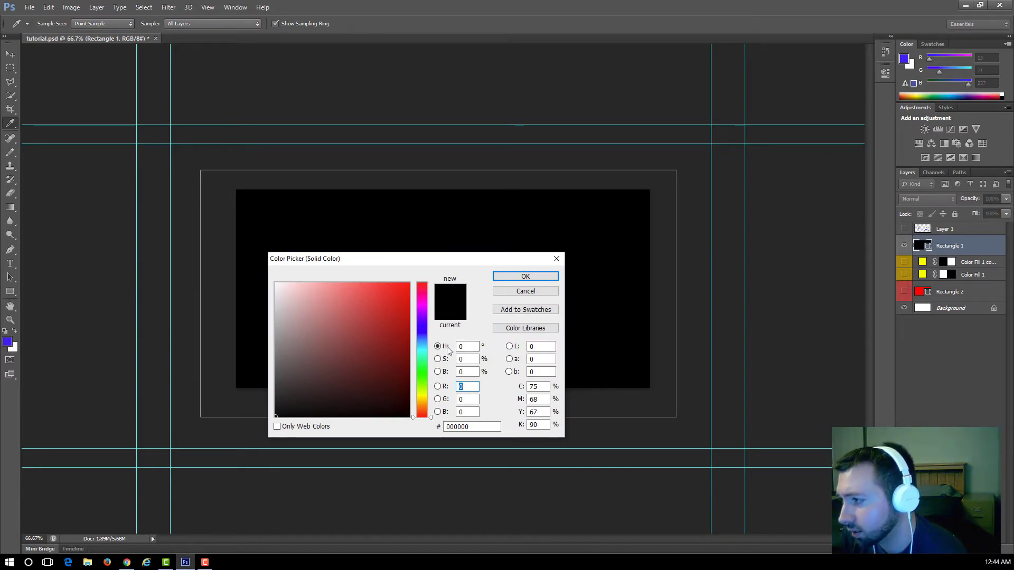
left_click(423, 379)
left_click(404, 289)
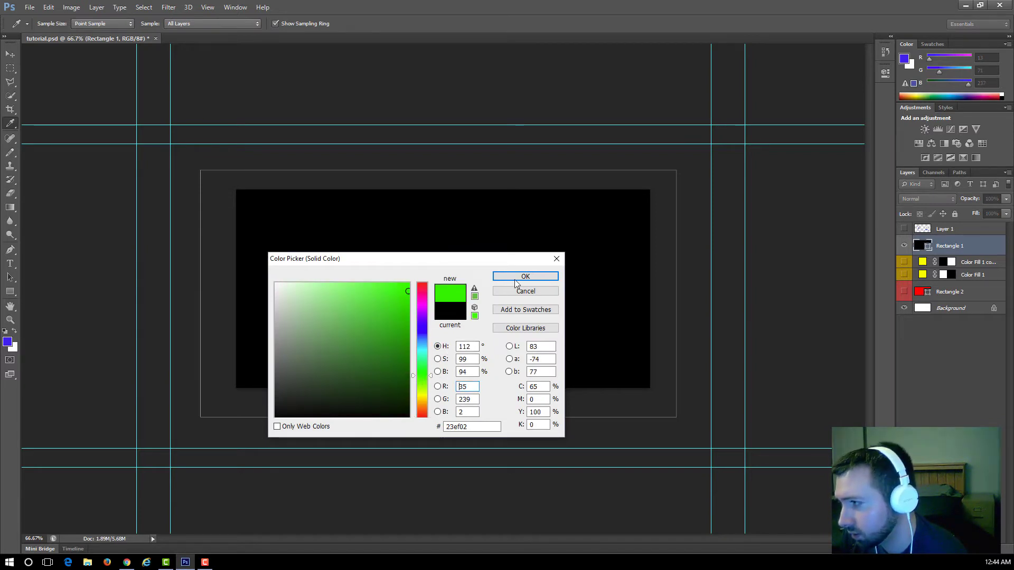
left_click(526, 277)
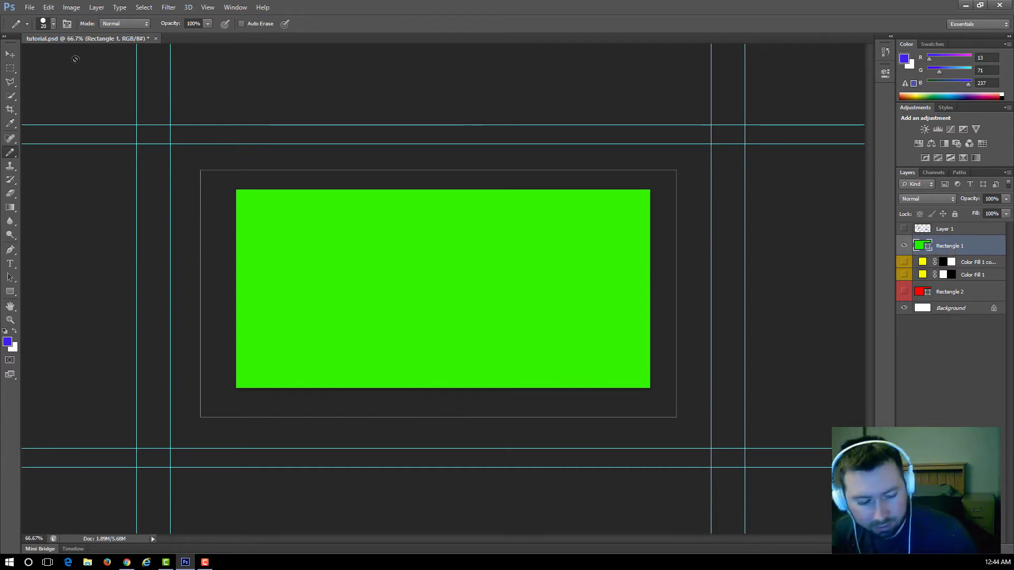
key("ctrl+z")
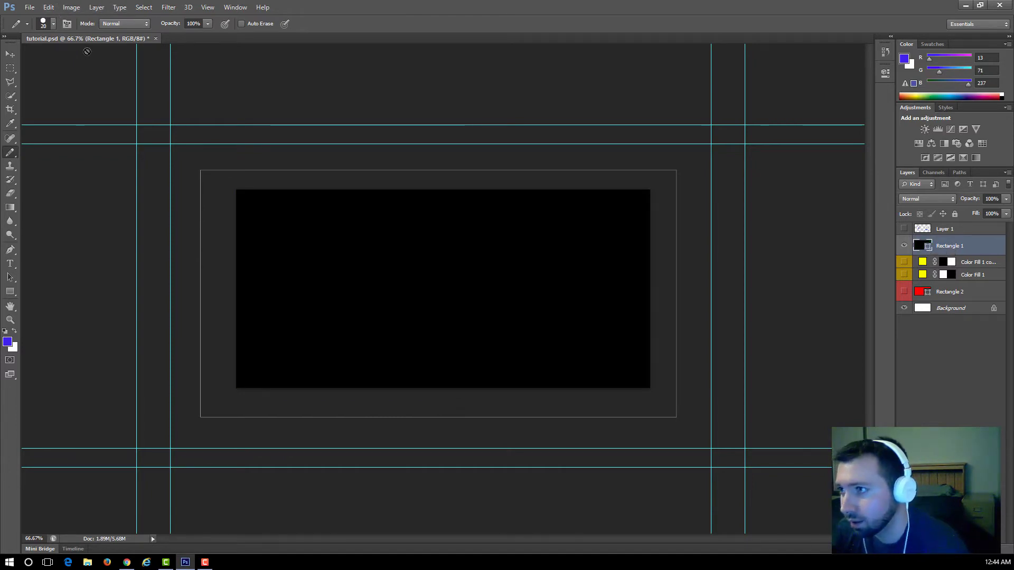
left_click(96, 8)
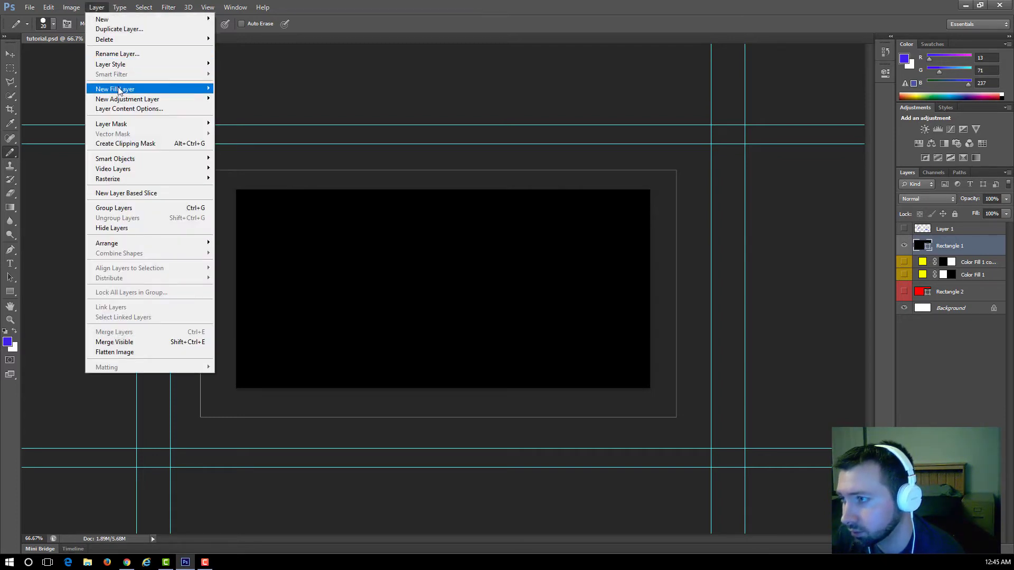
mouse_move(119, 91)
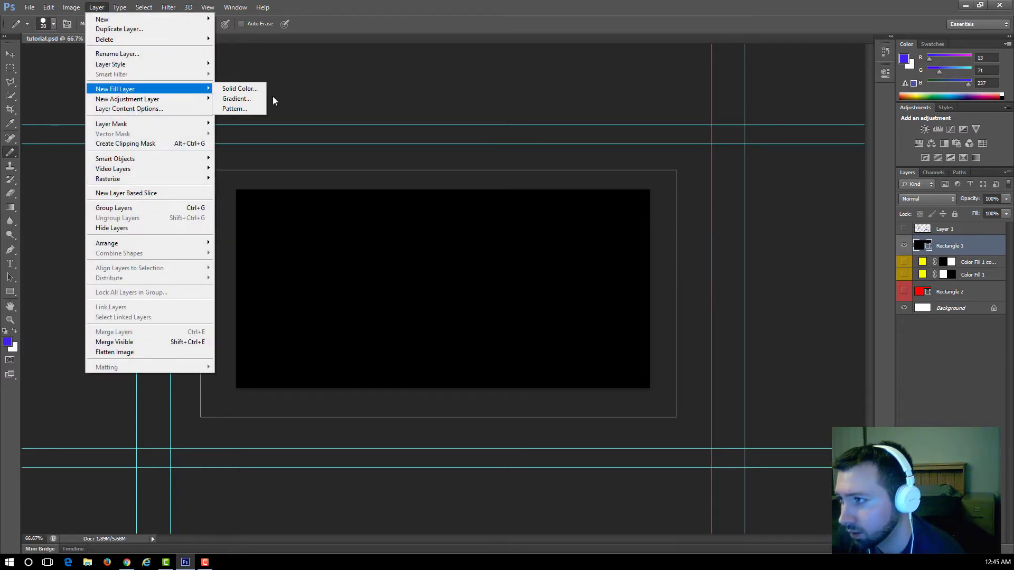
left_click(257, 94)
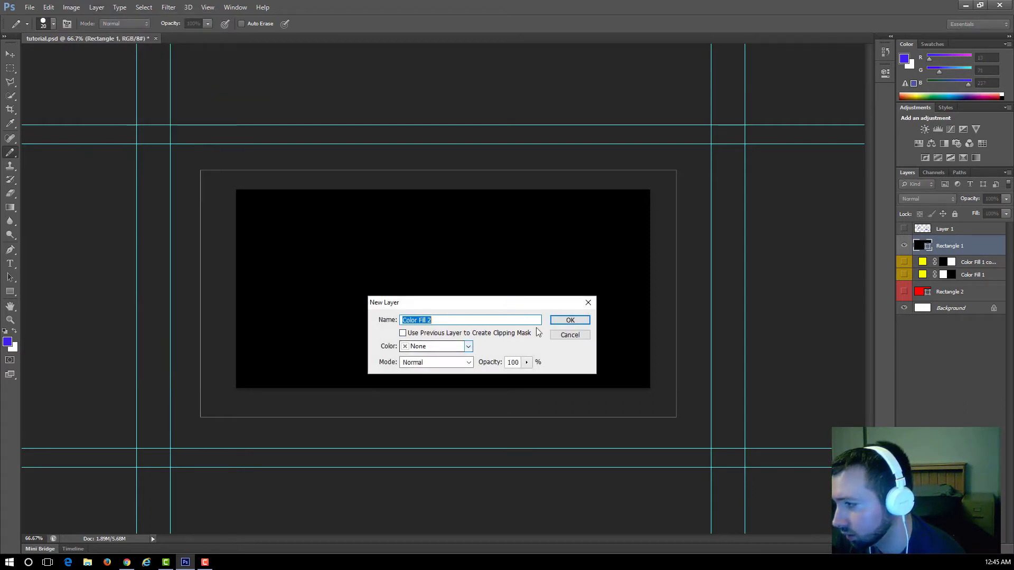
left_click(570, 321)
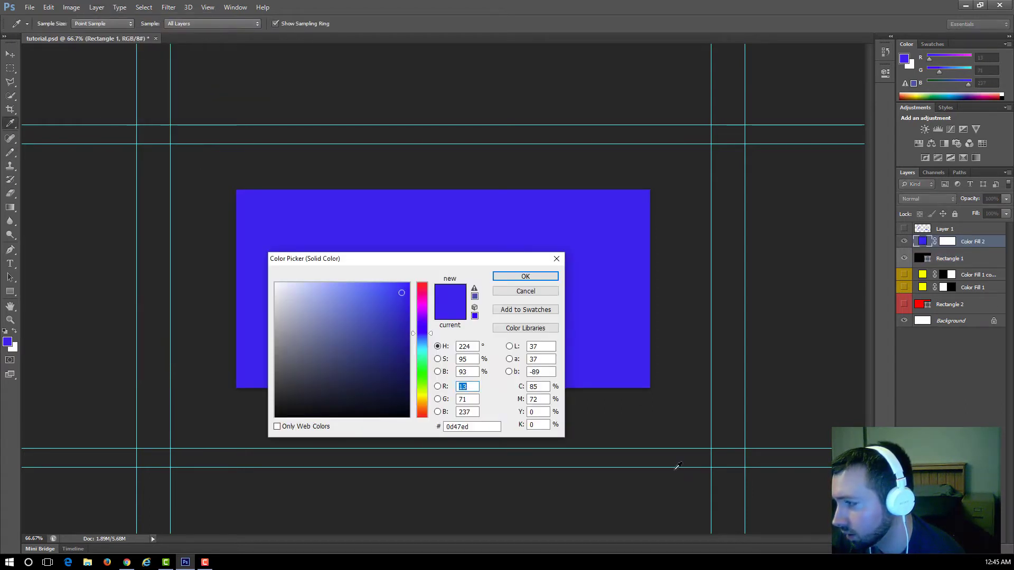
left_click_drag(502, 260, 708, 286)
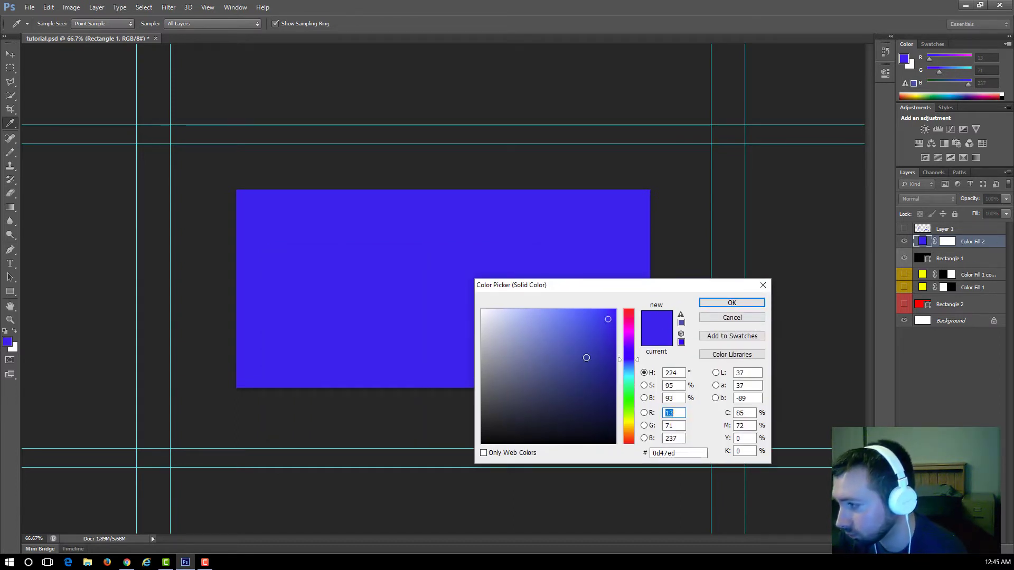
left_click(486, 328)
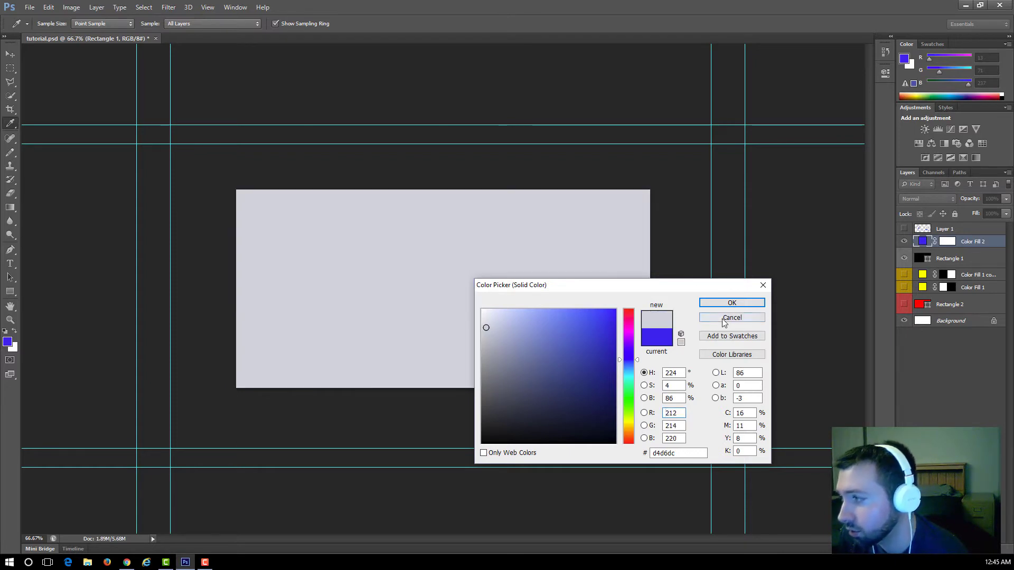
left_click(732, 318)
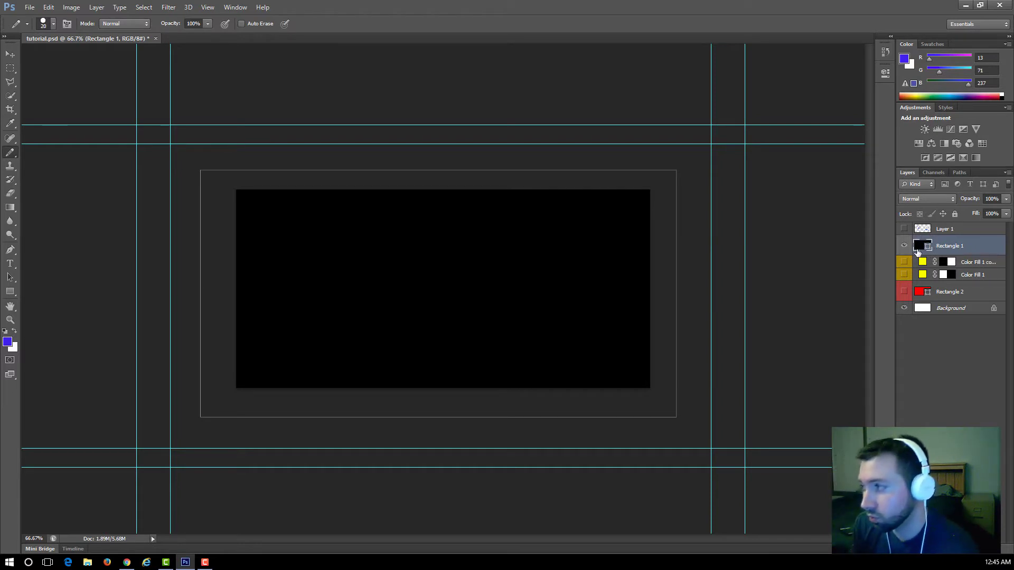
- Add a Color Overlay layer style to Rectangle 1 and set its color to a light violet-blue
right_click(918, 250)
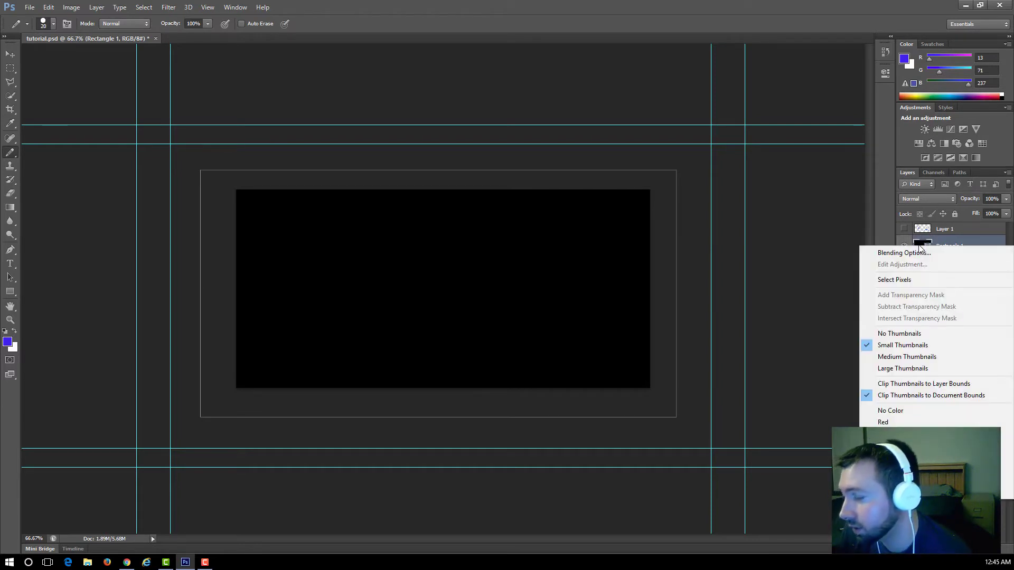
left_click(896, 255)
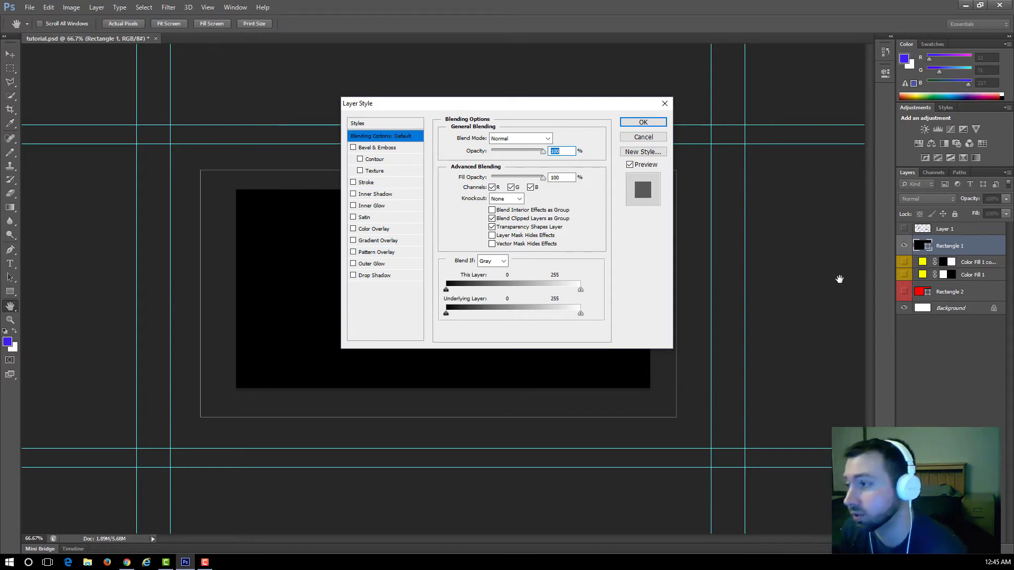
left_click(354, 229)
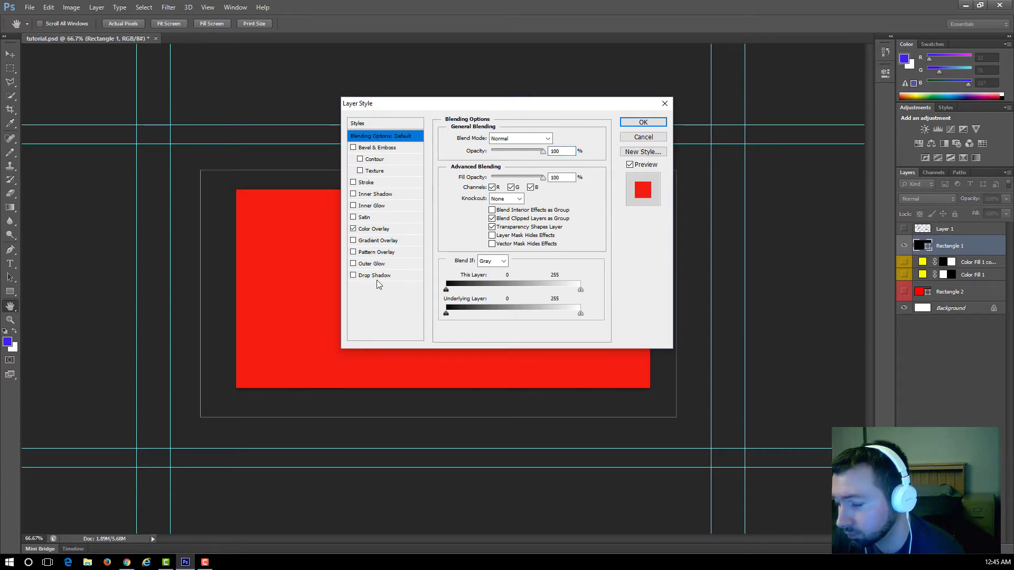
left_click_drag(425, 103, 511, 185)
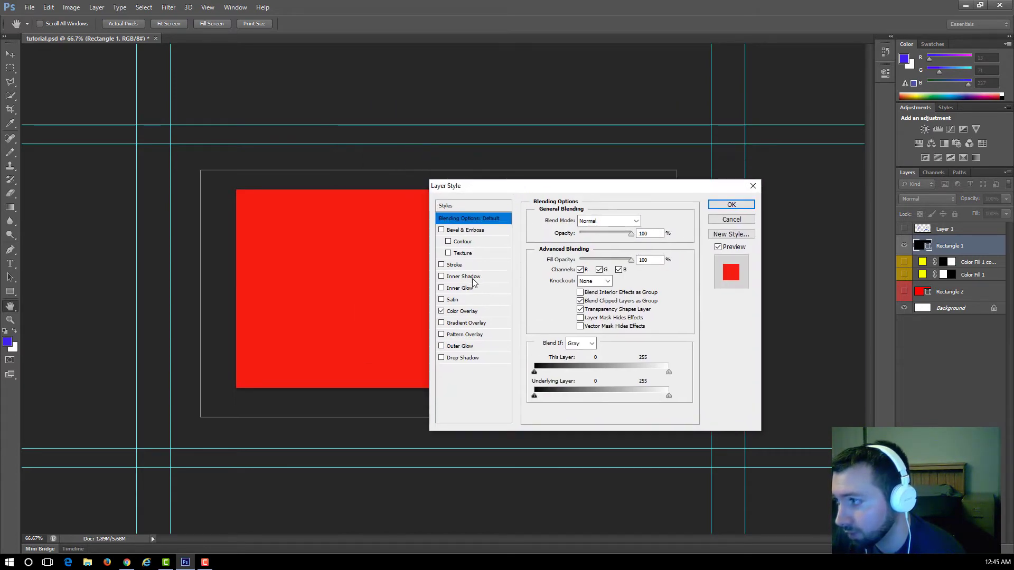
left_click(461, 313)
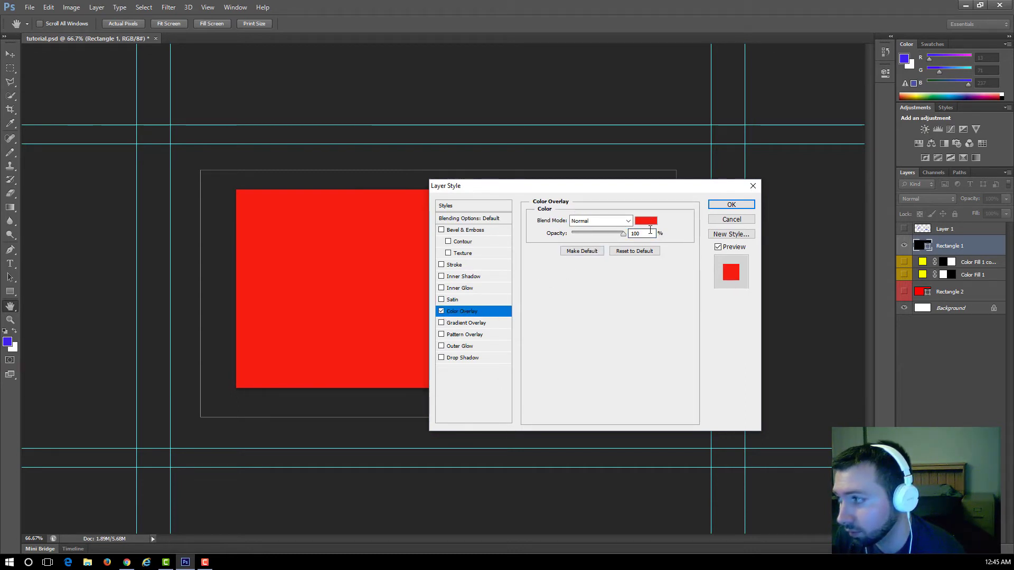
left_click(649, 222)
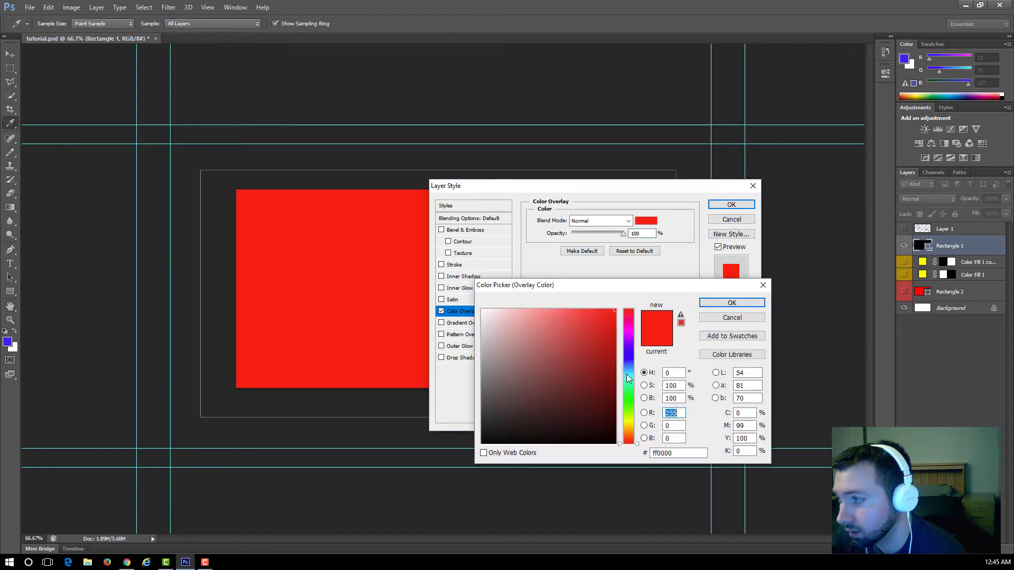
left_click(630, 356)
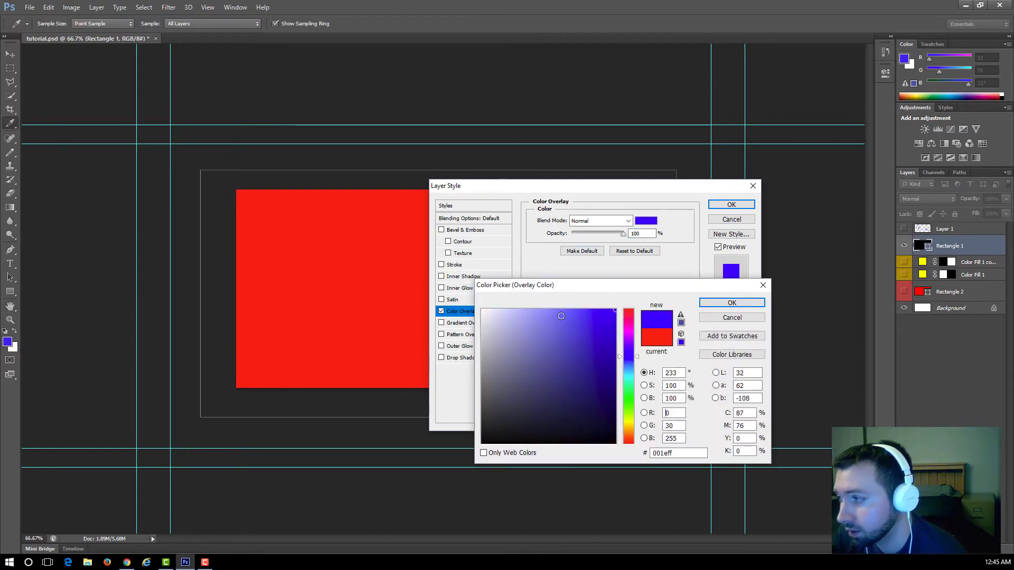
left_click(556, 316)
key("Return")
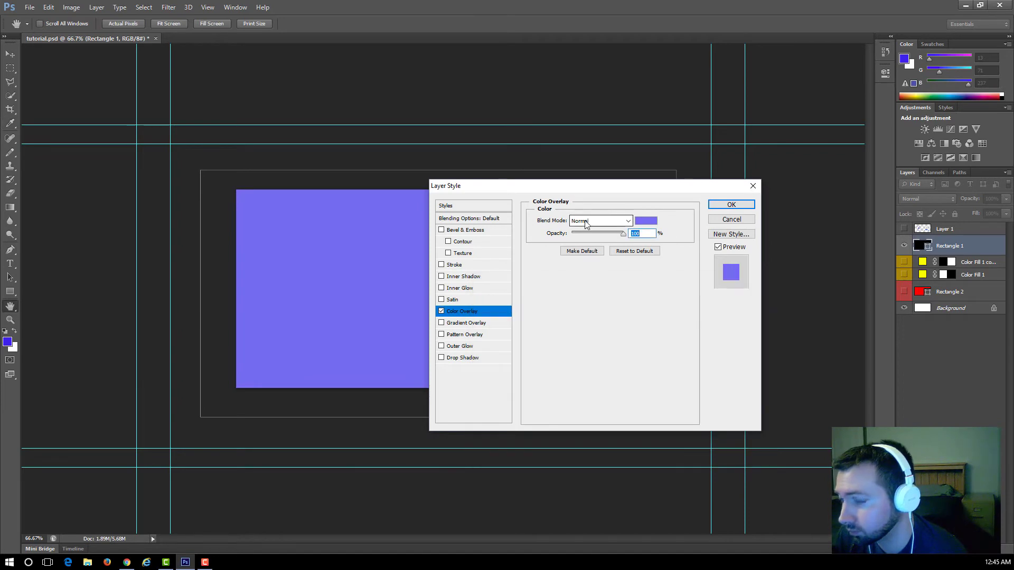
- Try the Color Dodge blend mode on the overlay at 100% opacity, restore Normal, and turn off the Color Overlay
mouse_move(624, 234)
left_mouse_down()
mouse_move(581, 235)
mouse_move(619, 235)
left_mouse_up()
type("100")
left_click(602, 221)
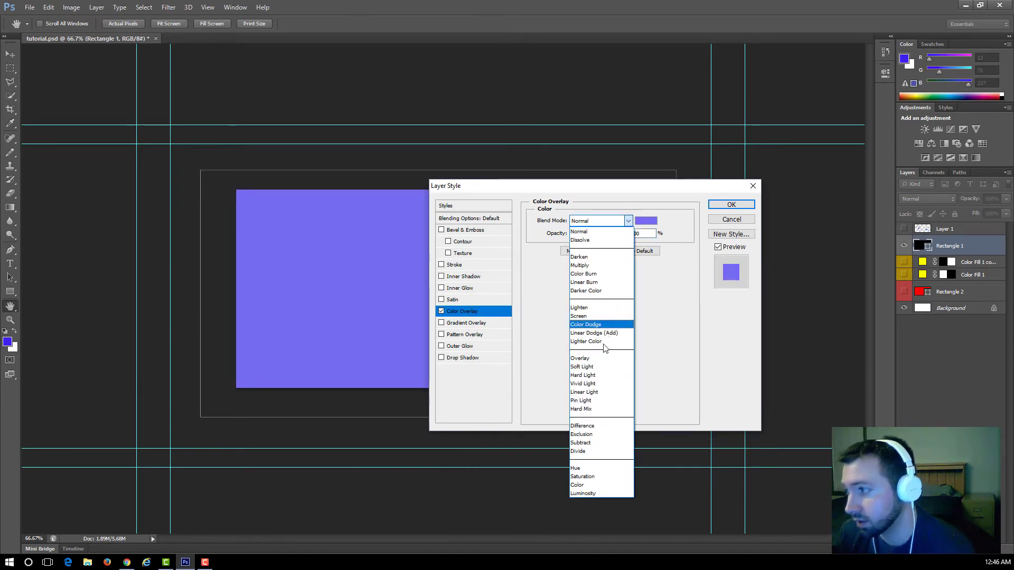
left_click(589, 325)
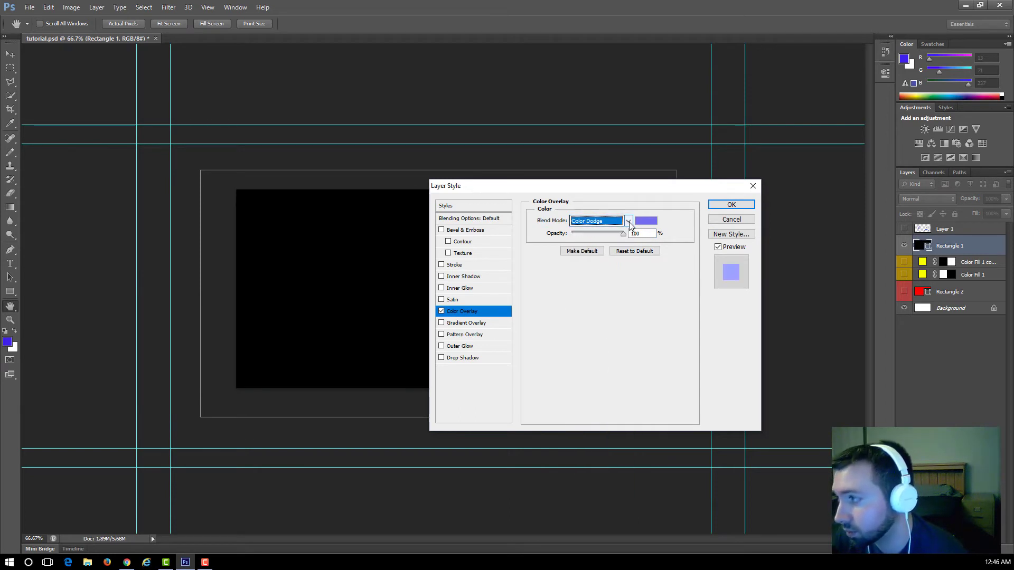
left_click(599, 221)
left_click(587, 231)
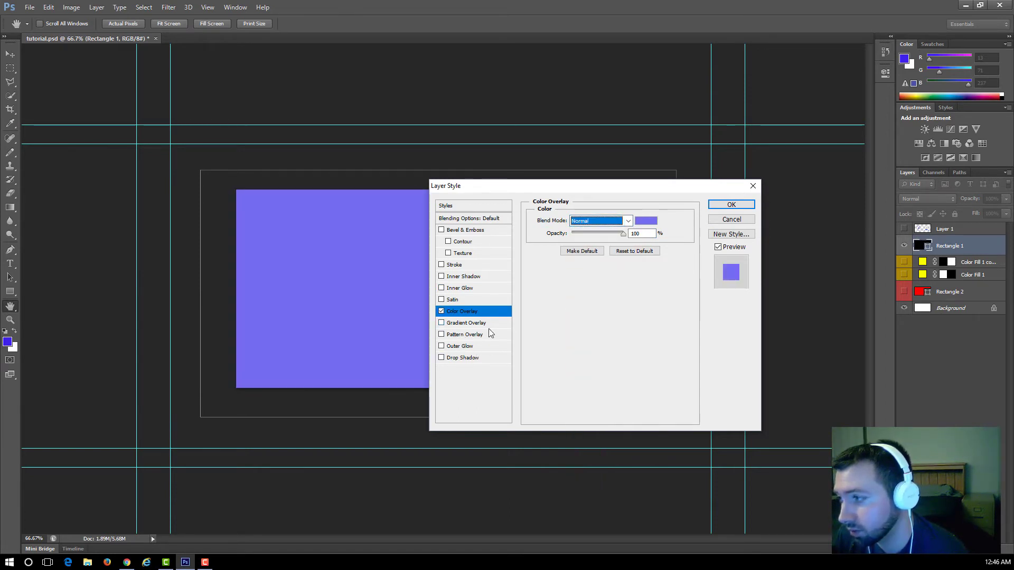
left_click(441, 311)
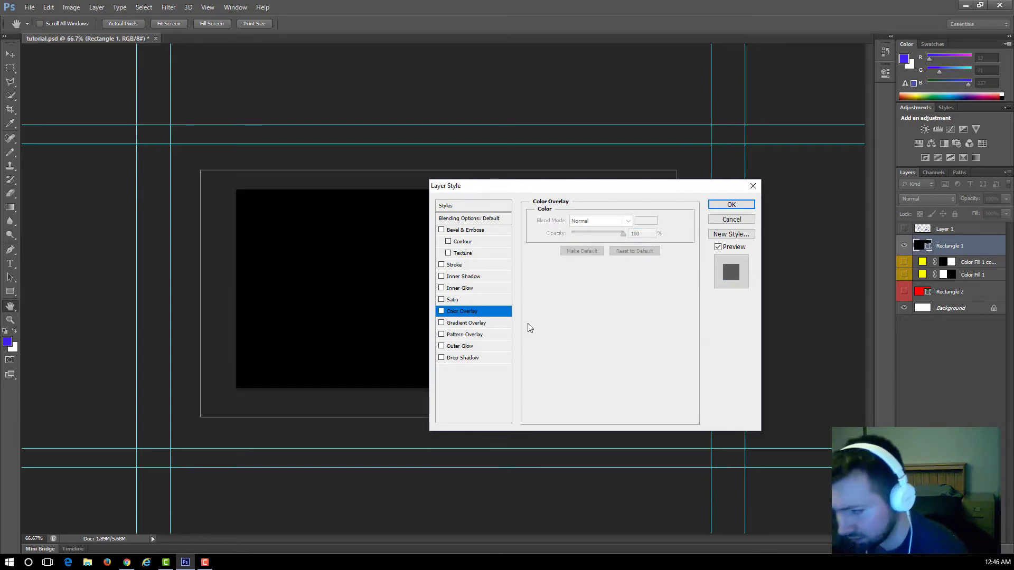
- Apply a linear Gradient Overlay to Rectangle 1 with a 158° angle, 45% opacity and 91% scale
left_click_drag(491, 185, 325, 403)
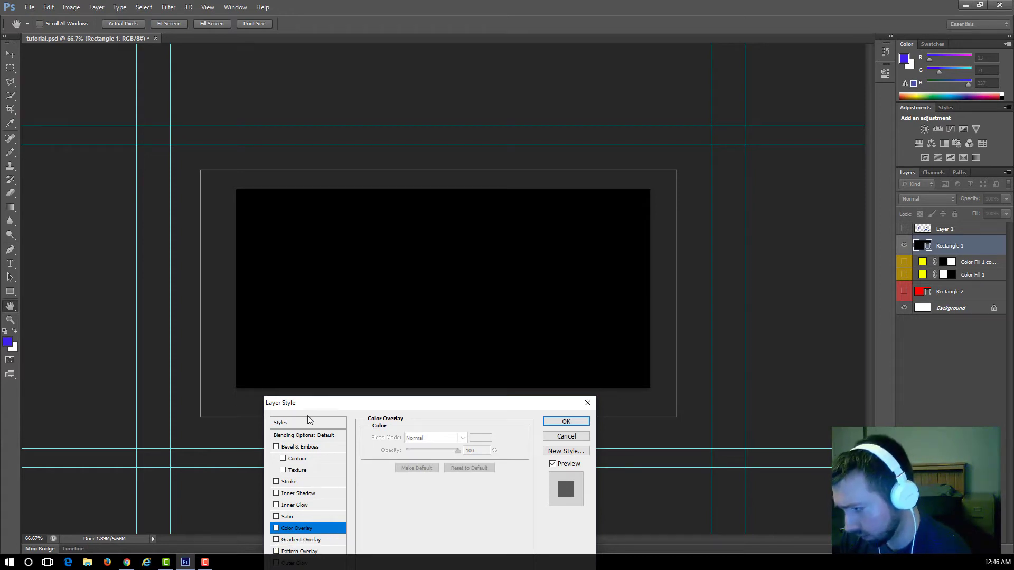
left_click_drag(309, 404, 331, 366)
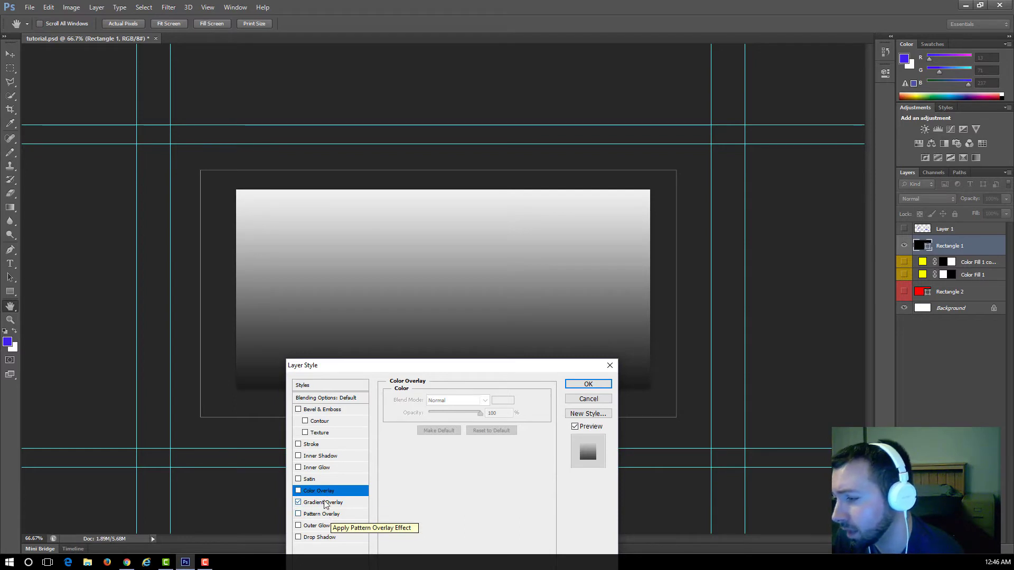
left_click(315, 504)
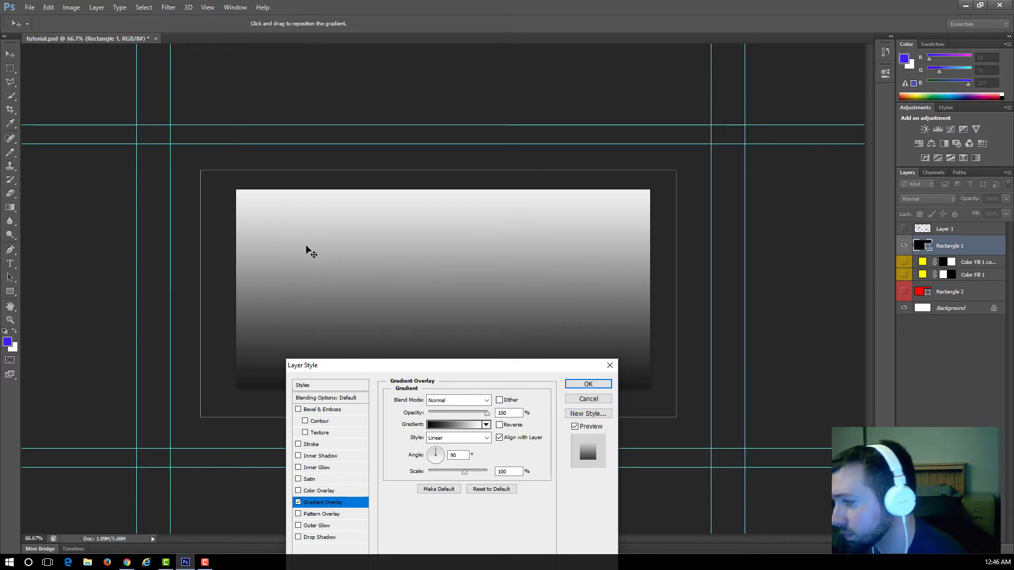
left_click(431, 453)
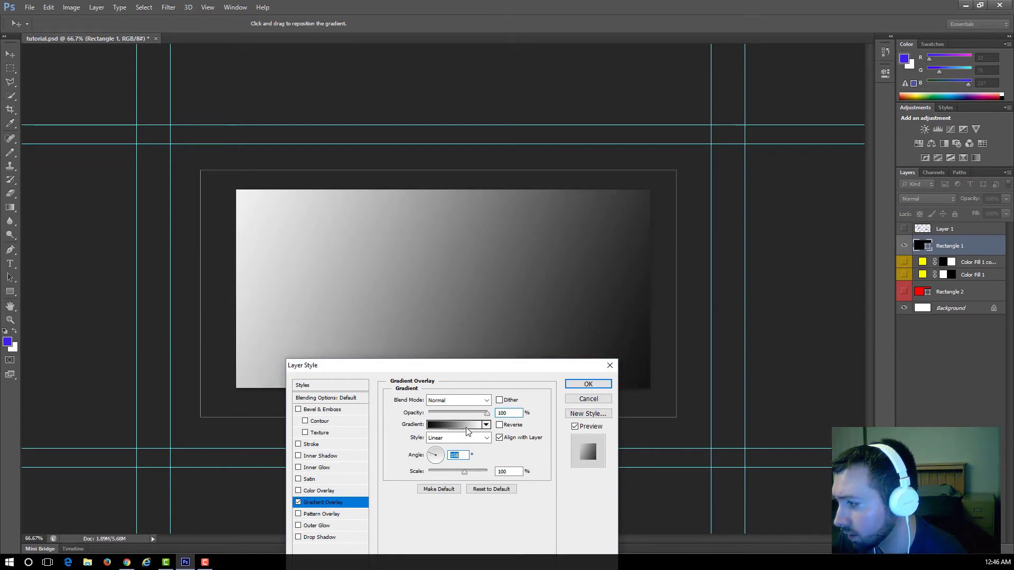
left_click_drag(487, 413, 454, 416)
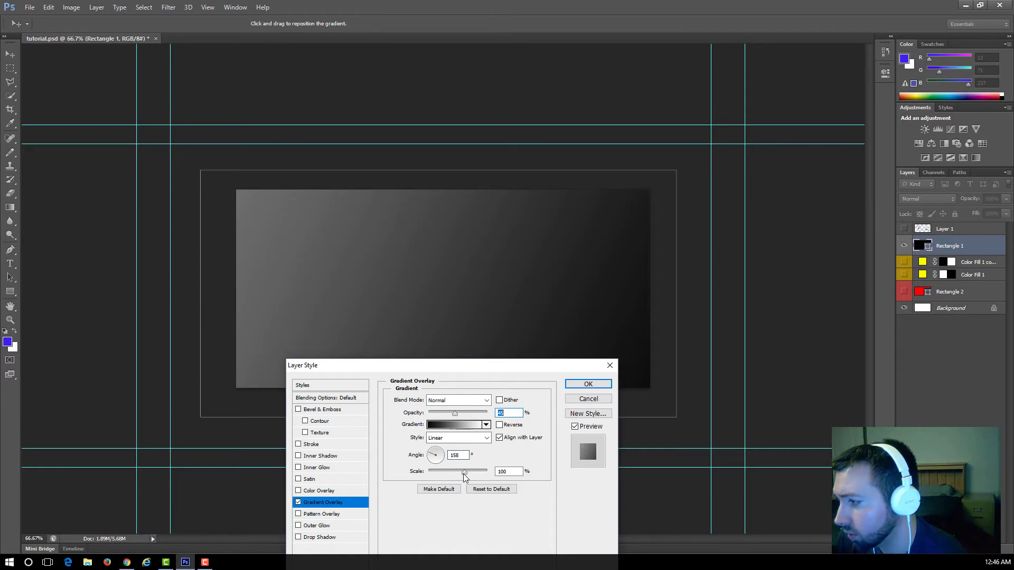
mouse_move(465, 473)
left_mouse_down()
mouse_move(403, 467)
mouse_move(469, 468)
mouse_move(460, 472)
left_mouse_up()
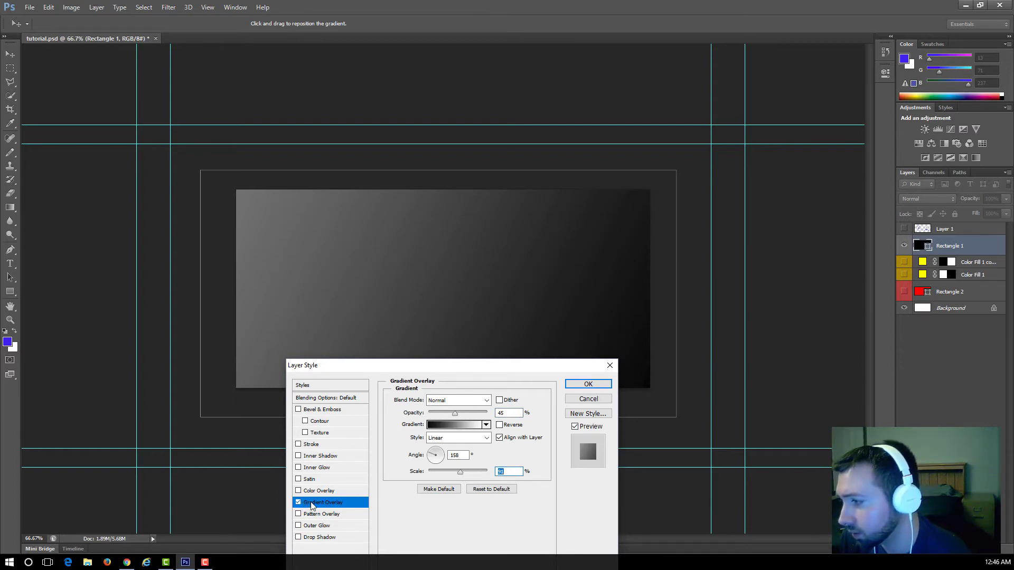
left_click(446, 425)
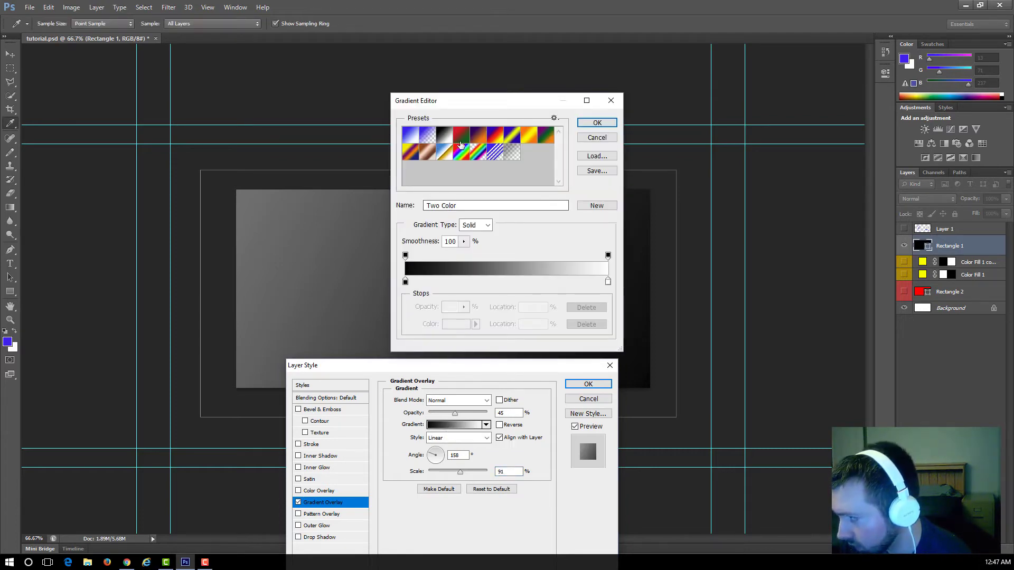
left_click(500, 140)
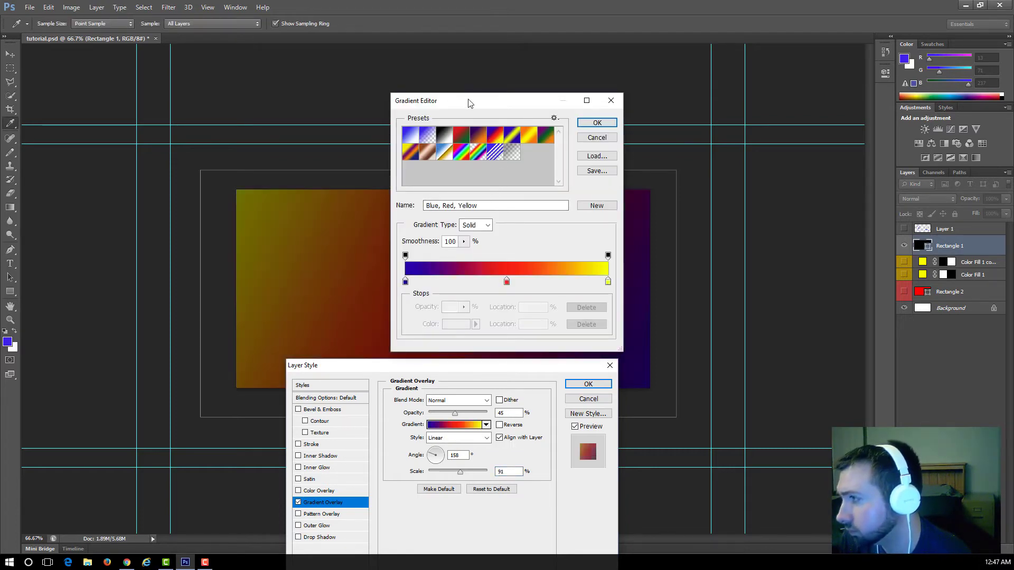
left_click_drag(468, 102, 740, 142)
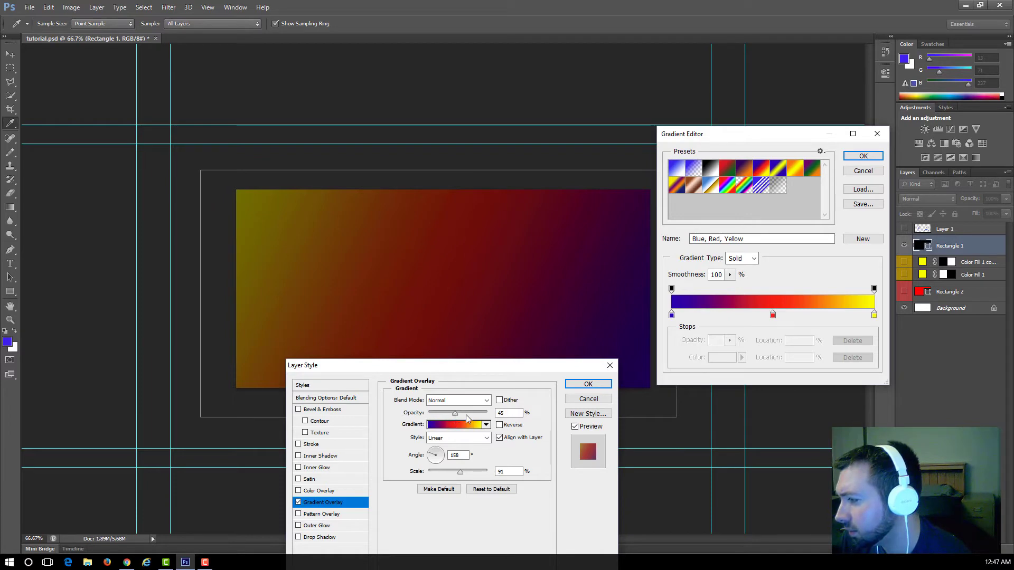
left_click(863, 171)
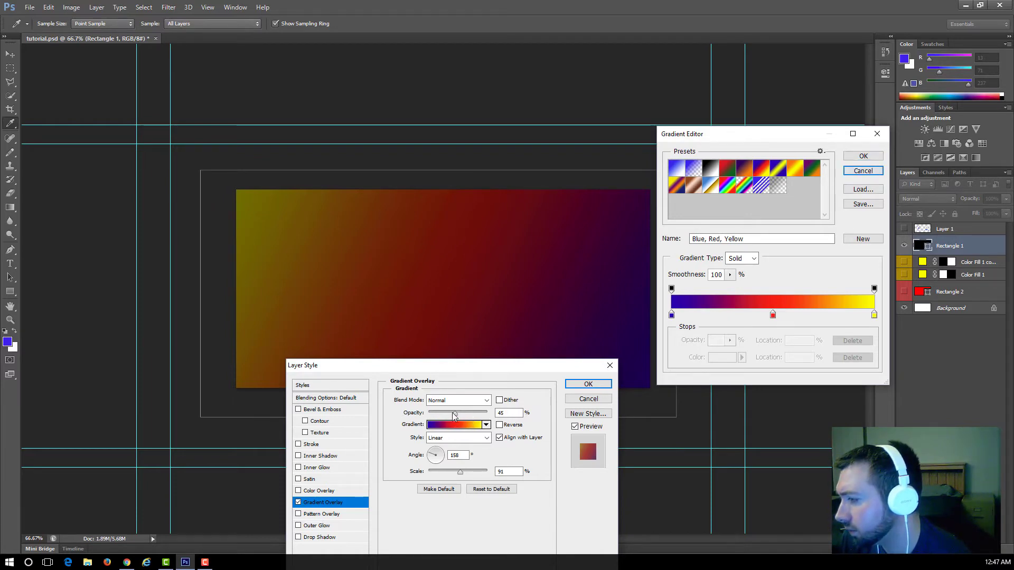
left_click(863, 171)
- Set the Gradient Overlay's opacity to 100% and switch its gradient to the Blue, Red, Yellow preset
left_click_drag(454, 413, 487, 413)
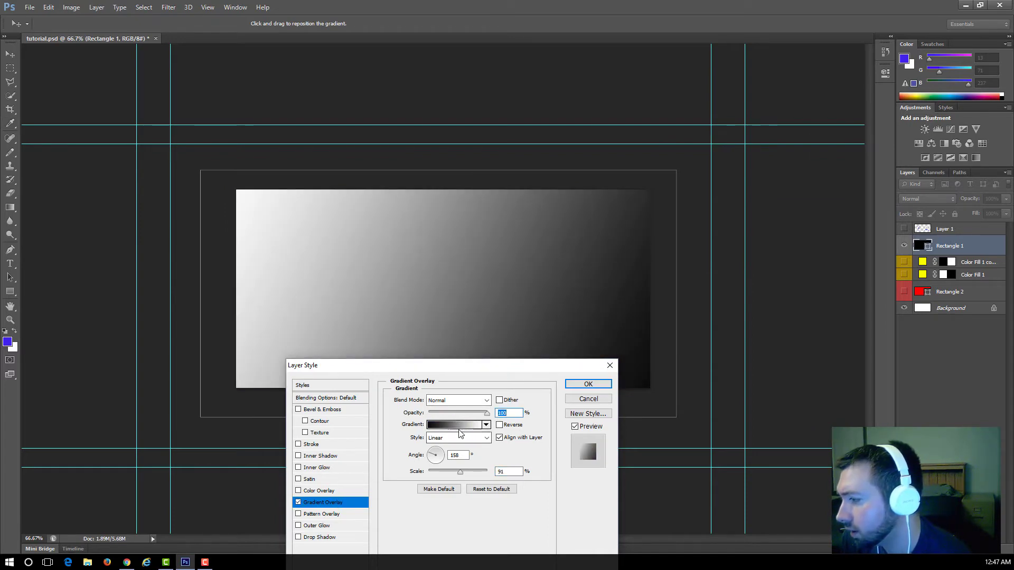
left_click(756, 166)
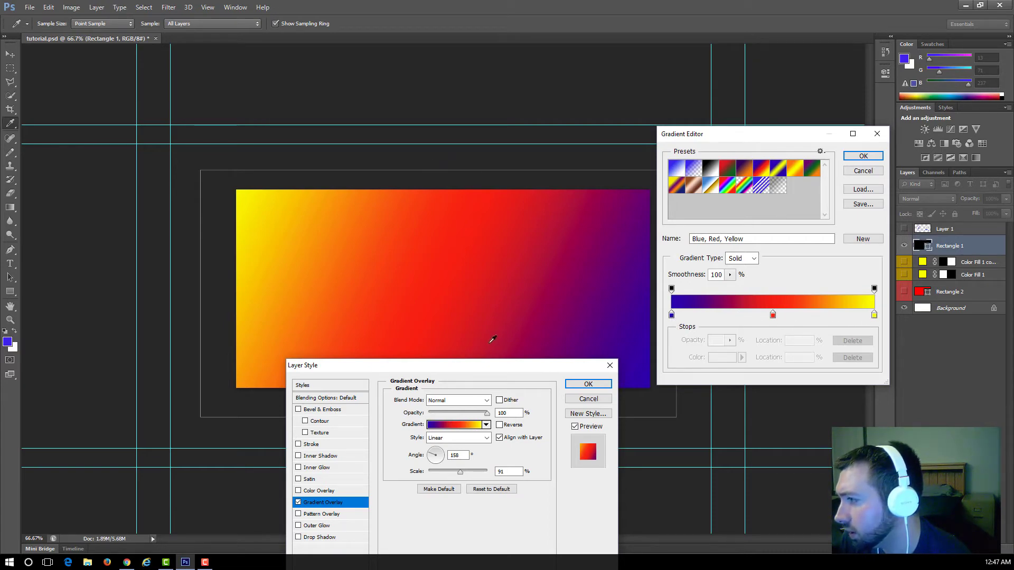
- Recolor both end stops of the overlay gradient to white (#ffffff), keeping the red middle stop, and accept the edited gradient
left_click(671, 316)
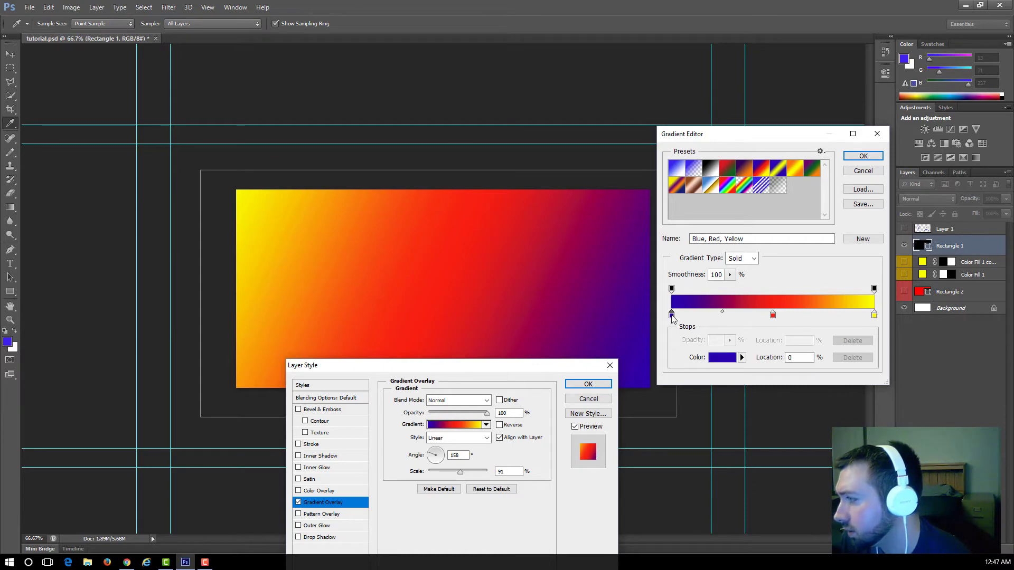
left_click(714, 359)
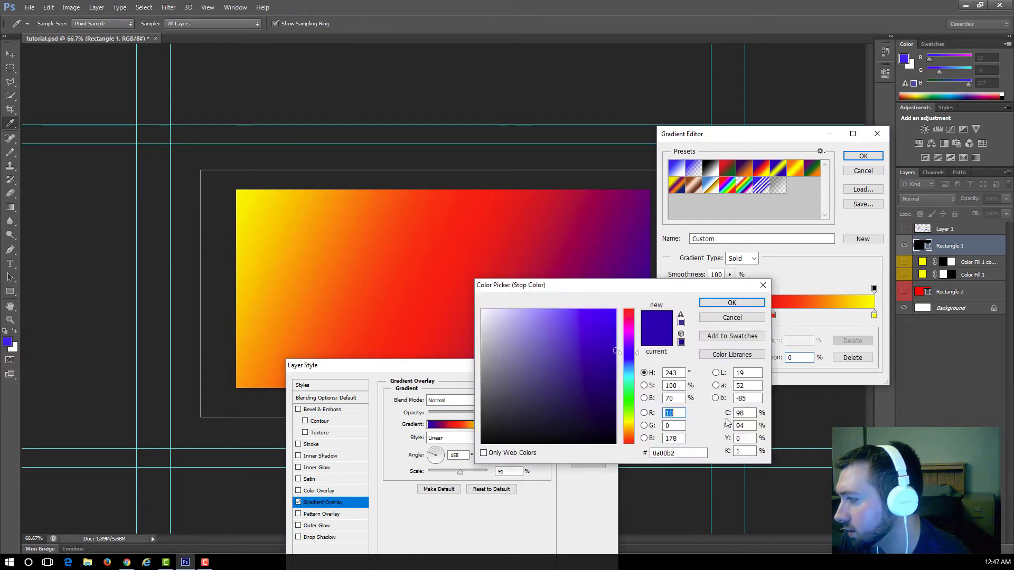
left_click(580, 371)
left_click(482, 310)
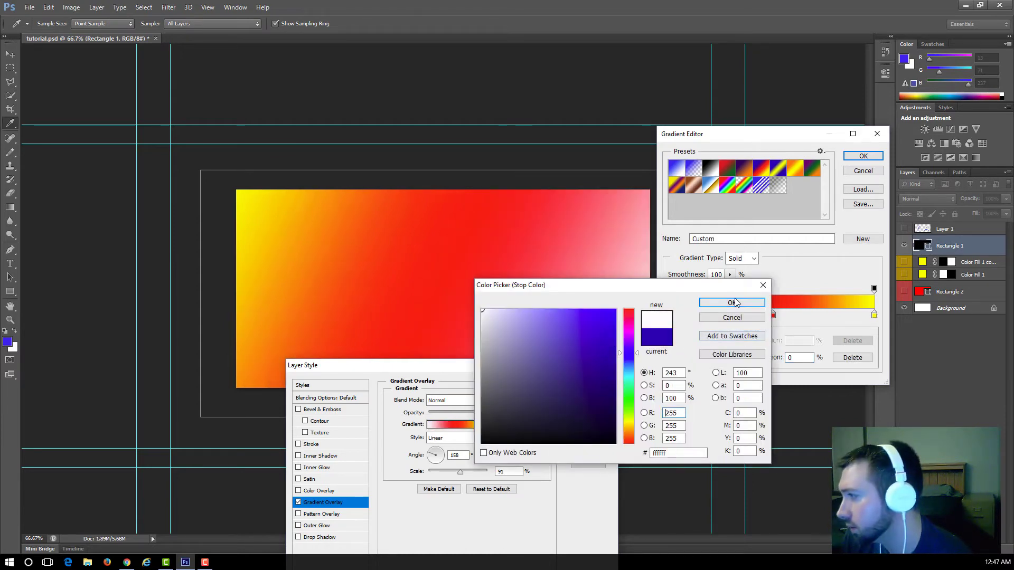
left_click(732, 303)
left_click(874, 316)
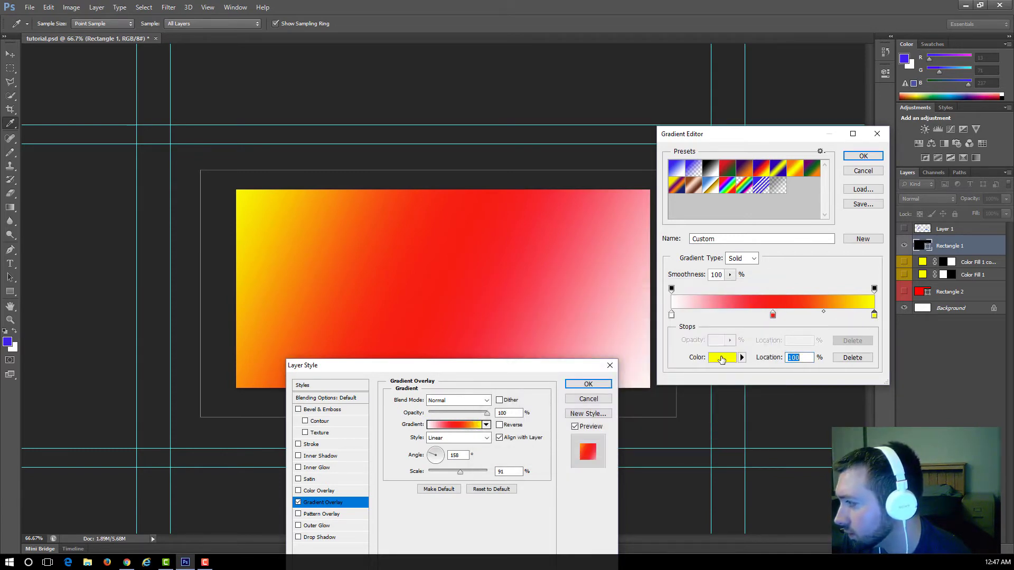
left_click(721, 357)
left_click(482, 310)
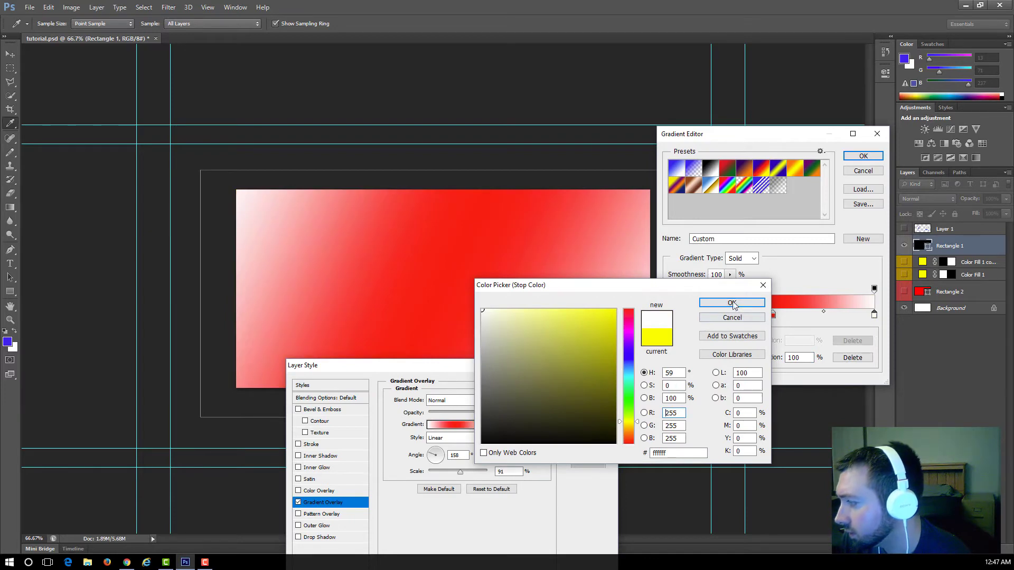
left_click(732, 303)
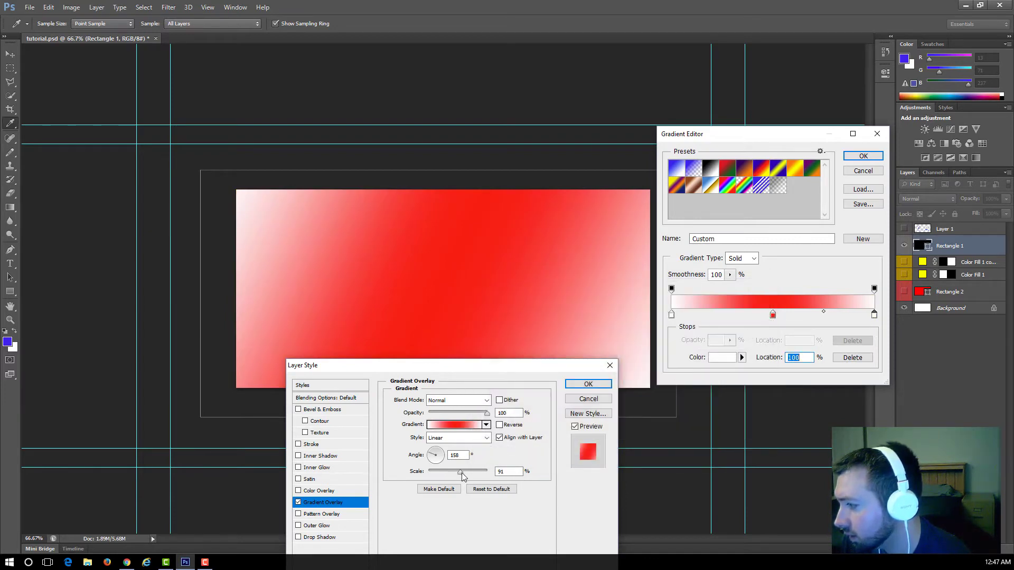
left_click(863, 156)
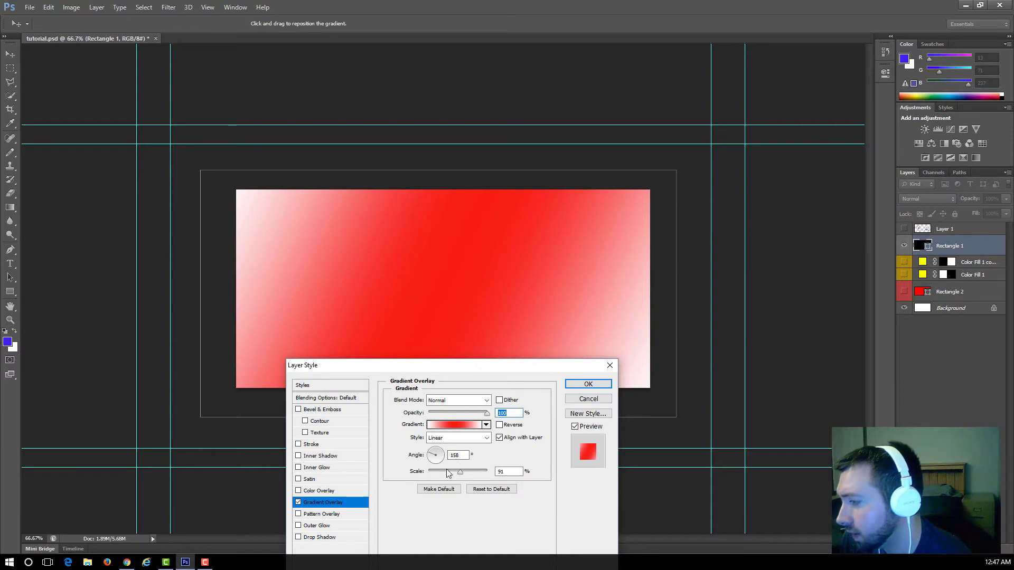
- Try a 36% scale on the linear gradient overlay with different angles, including -168°, and test the Reverse option
left_click_drag(458, 474, 437, 477)
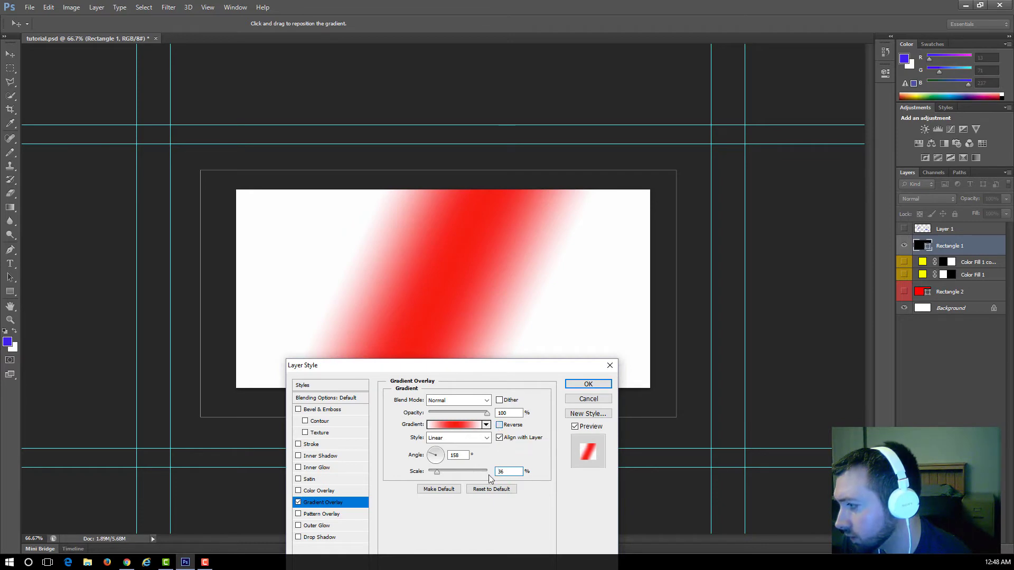
key("space")
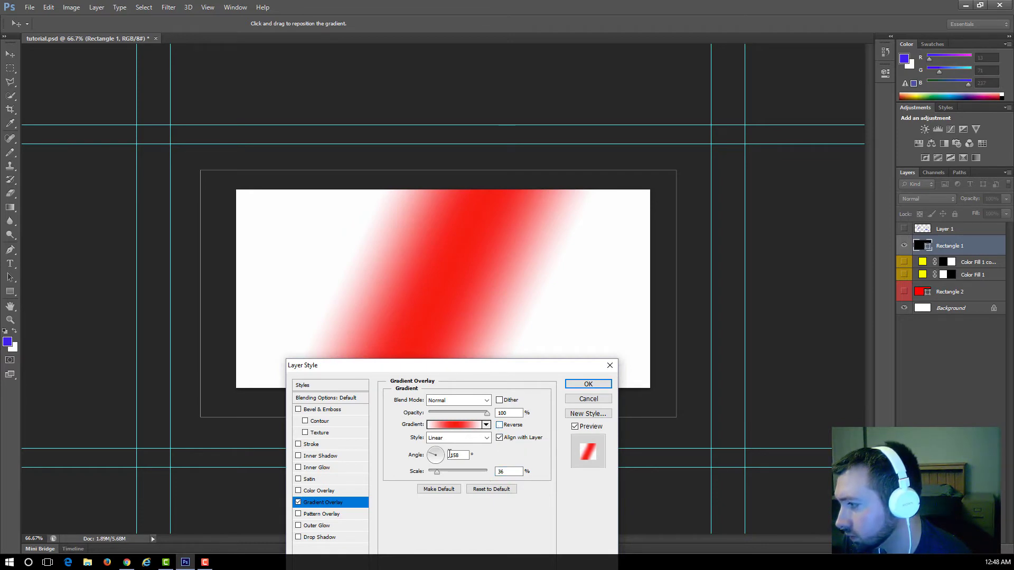
mouse_move(437, 464)
left_mouse_down()
mouse_move(425, 468)
mouse_move(446, 466)
left_mouse_up()
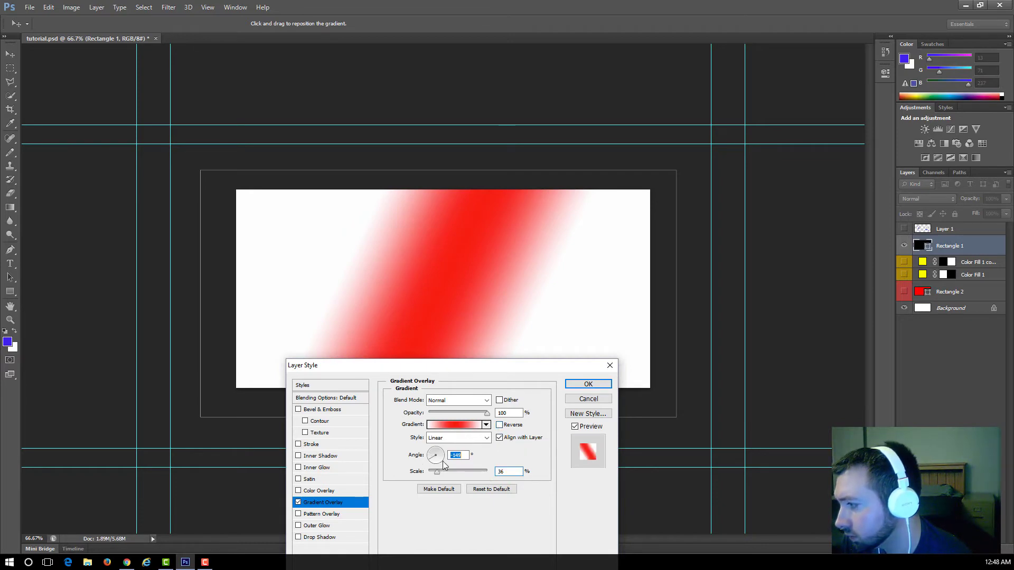
left_click(505, 425)
left_click(435, 456)
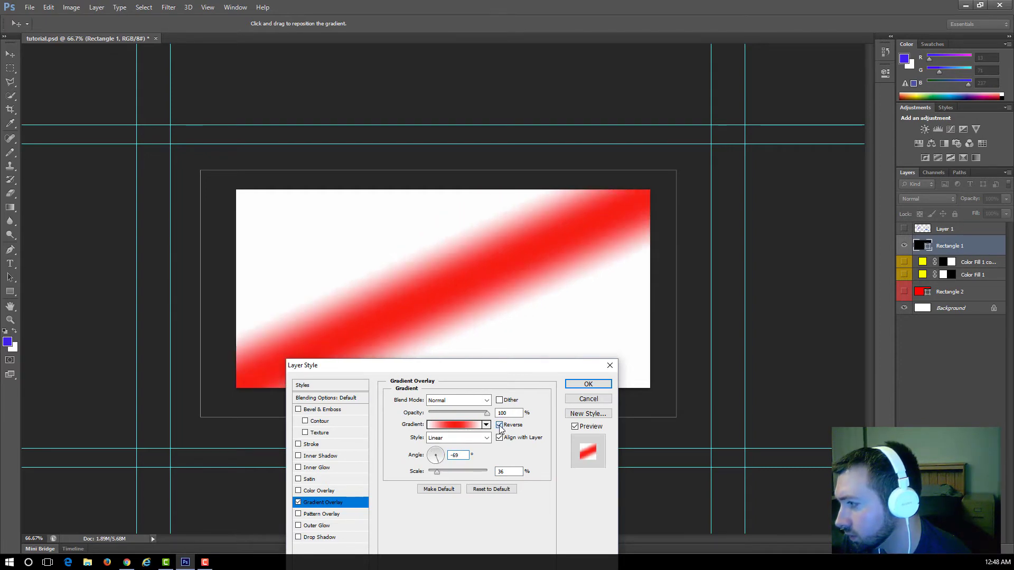
type("-168")
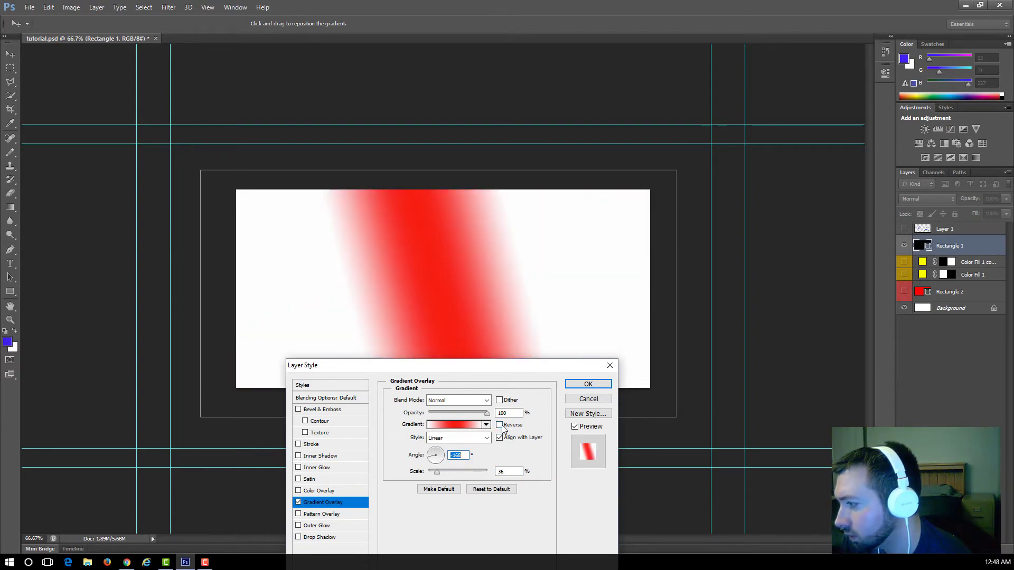
left_click(499, 425)
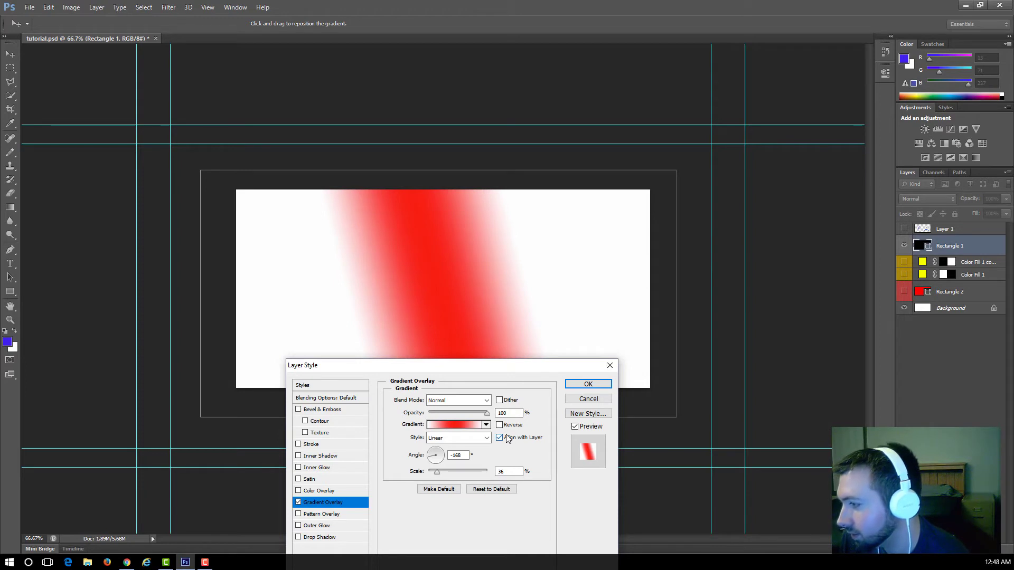
left_click_drag(437, 457, 435, 459)
- Try the Radial and Reflected gradient styles, testing Reflected at 10% scale with angles of -90° and 0°
left_click(459, 438)
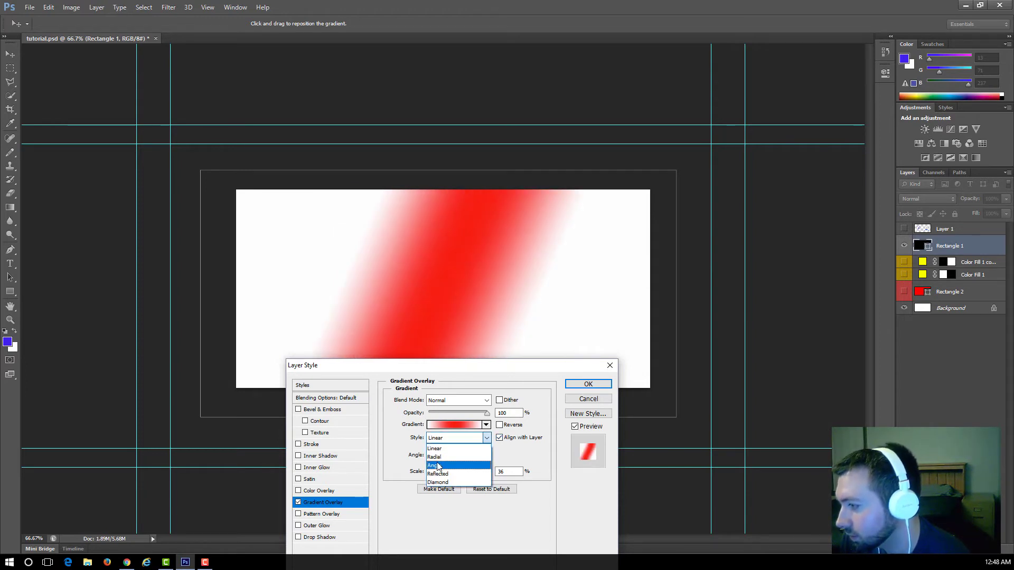
left_click(436, 458)
left_click(447, 437)
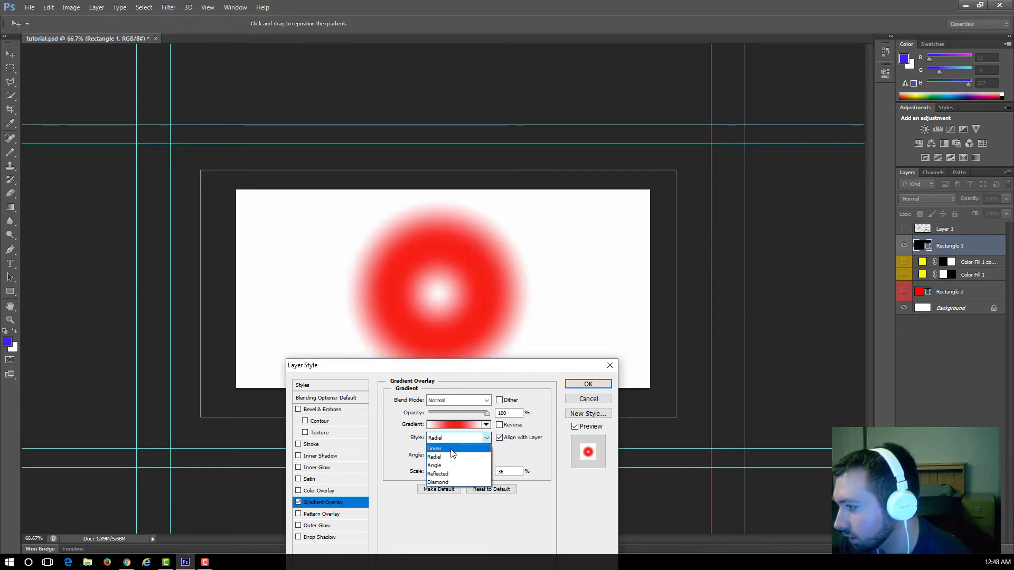
left_click(443, 476)
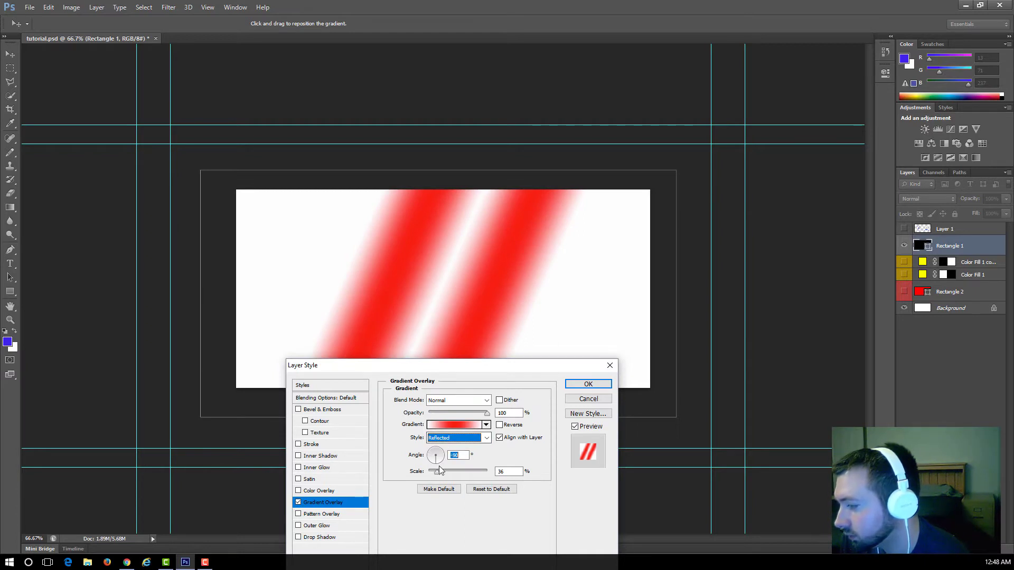
left_click_drag(440, 470, 421, 485)
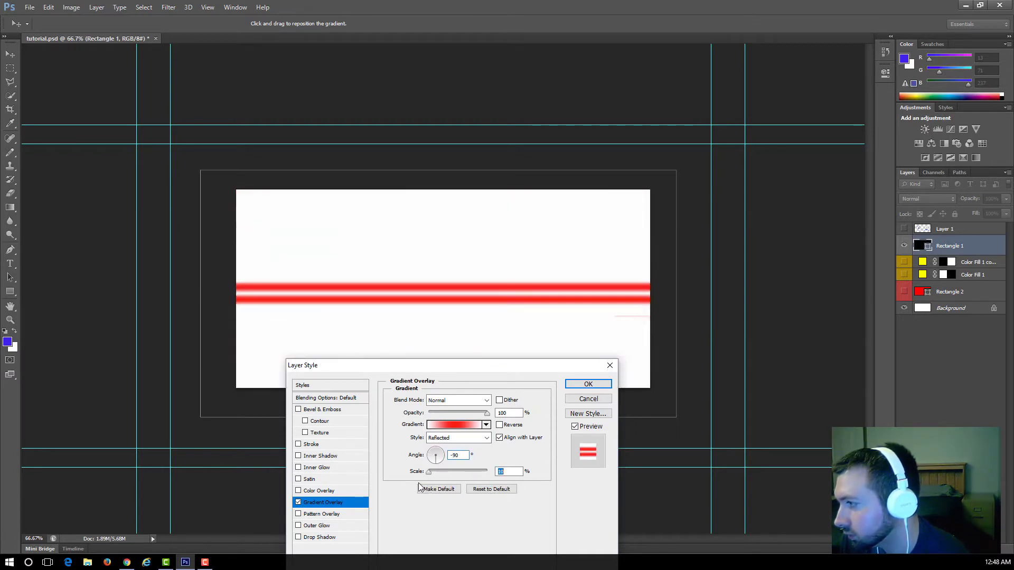
left_click(440, 455)
- Apply the Gradient Overlay to Rectangle 1 in the Diamond style with a 135° angle and 98% scale
left_click(457, 438)
left_click(443, 480)
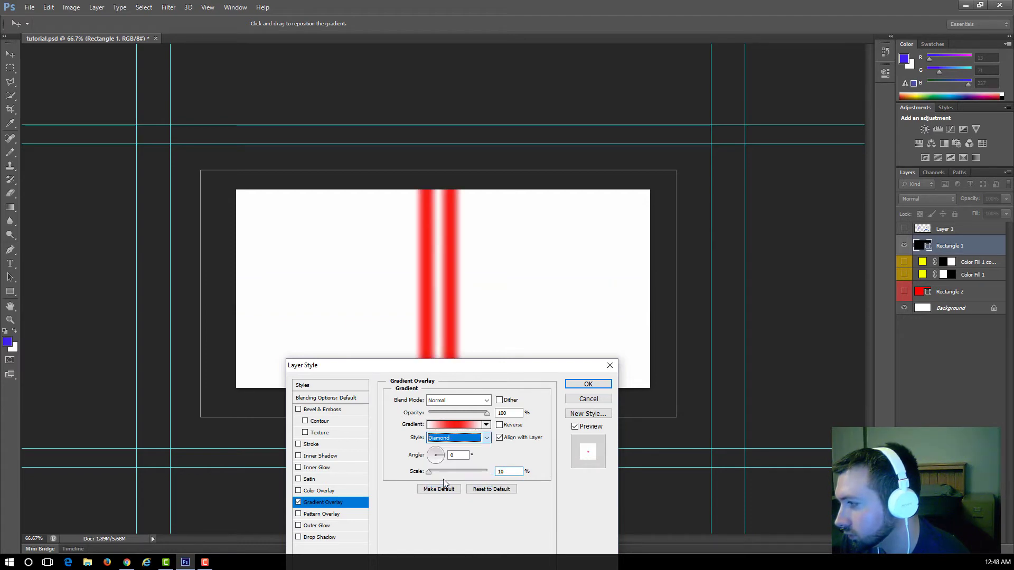
mouse_move(435, 474)
left_mouse_down()
mouse_move(477, 476)
mouse_move(439, 456)
left_mouse_up()
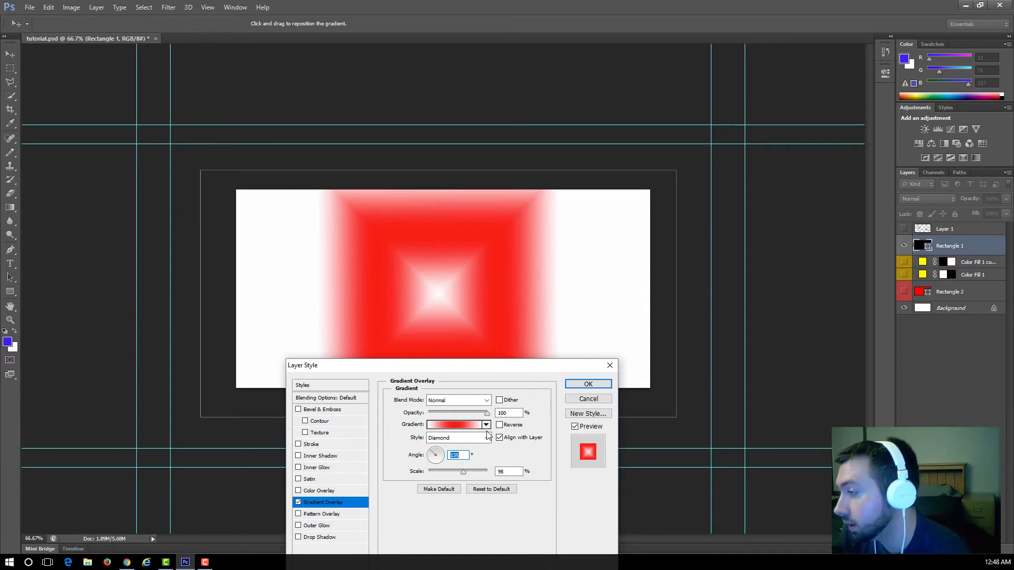
left_click(583, 386)
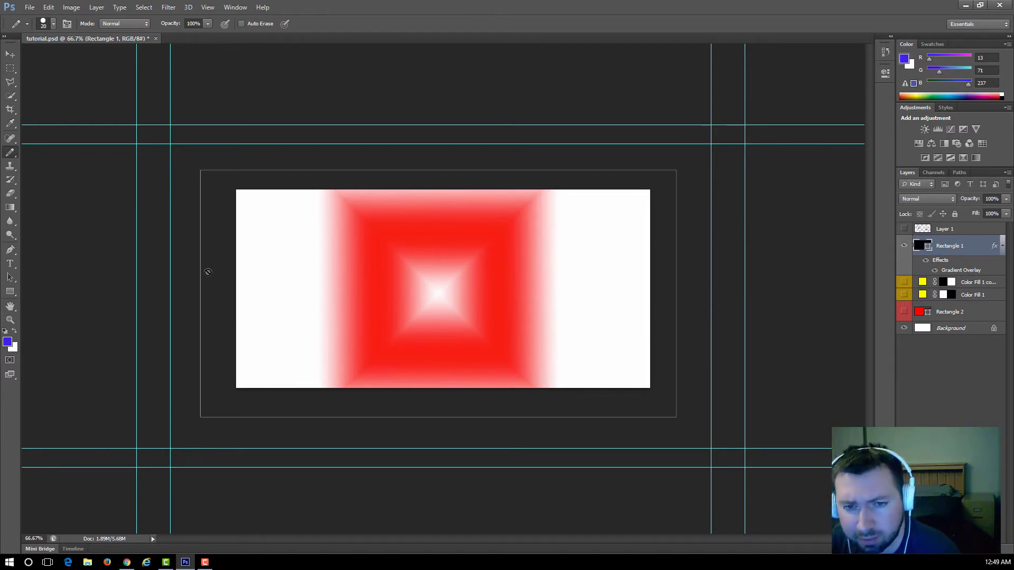
- Activate the Gradient Tool with the linear style and the foreground-to-transparent preset
left_click(12, 157)
left_click(11, 209)
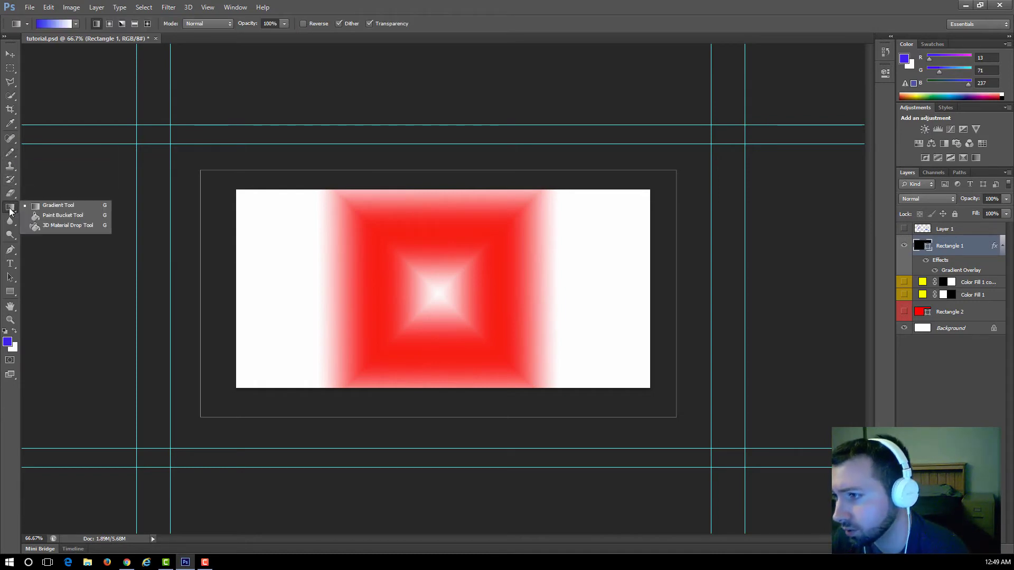
left_click(43, 207)
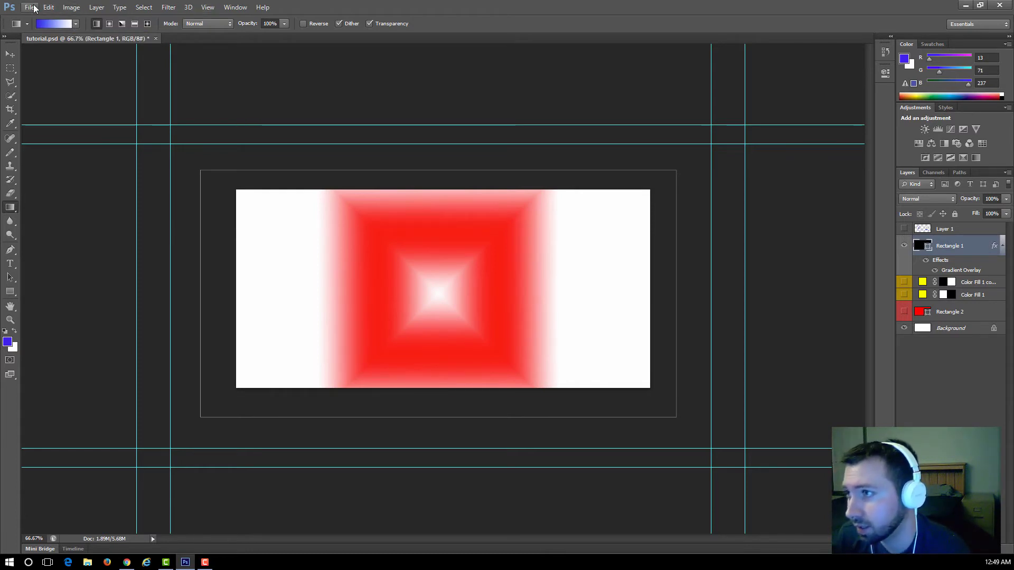
left_click(148, 23)
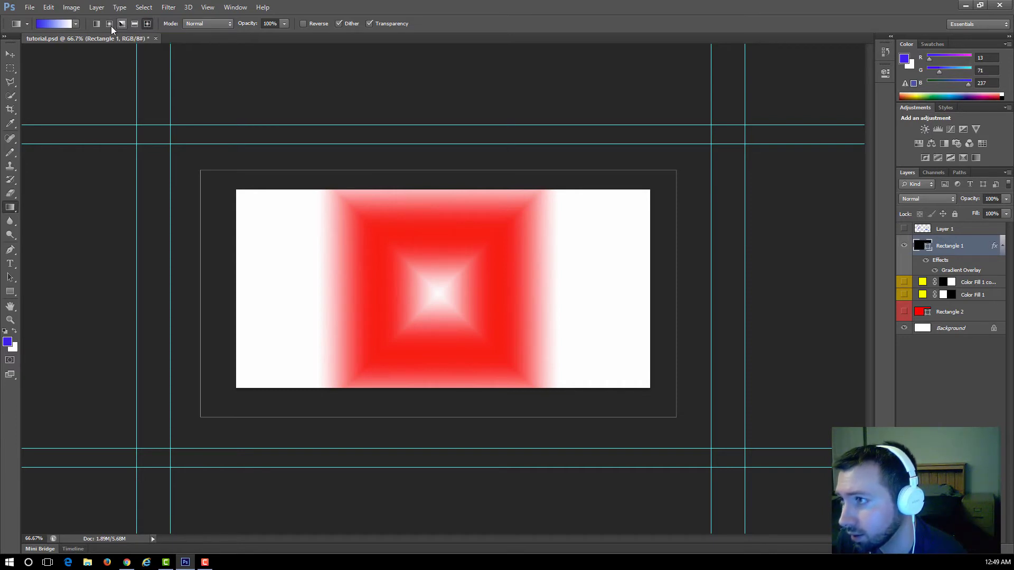
left_click(97, 25)
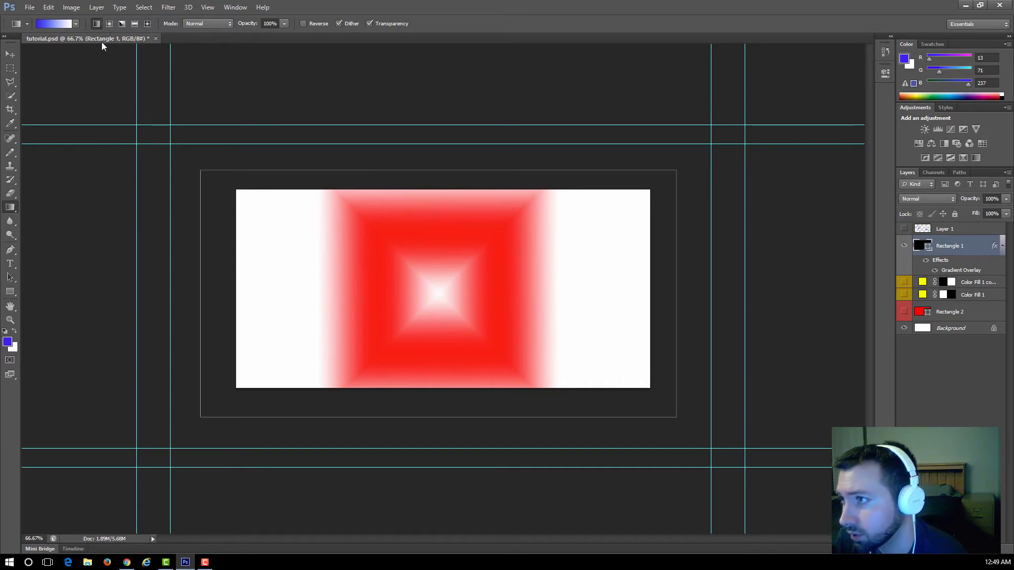
left_click(75, 23)
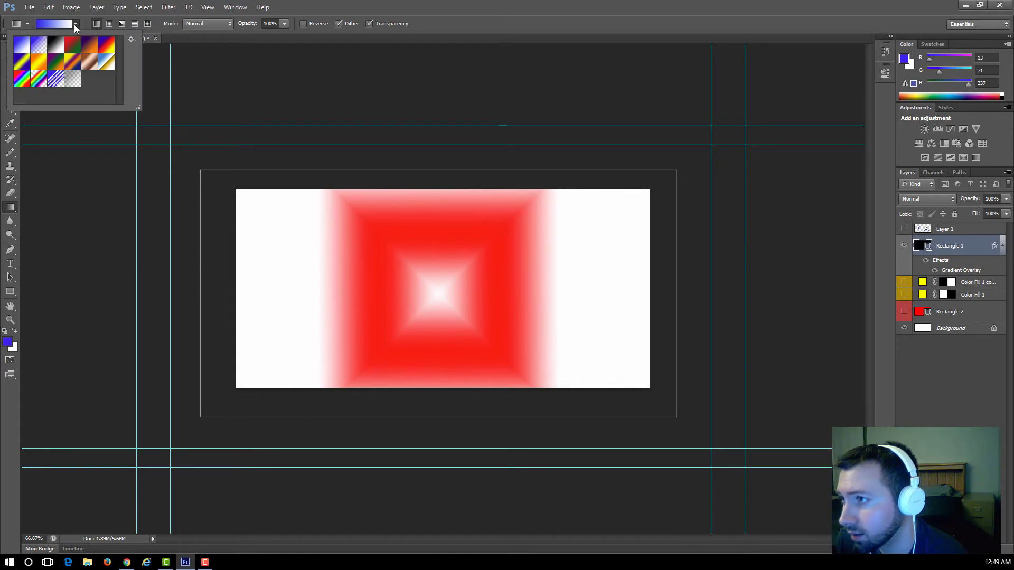
left_click(42, 50)
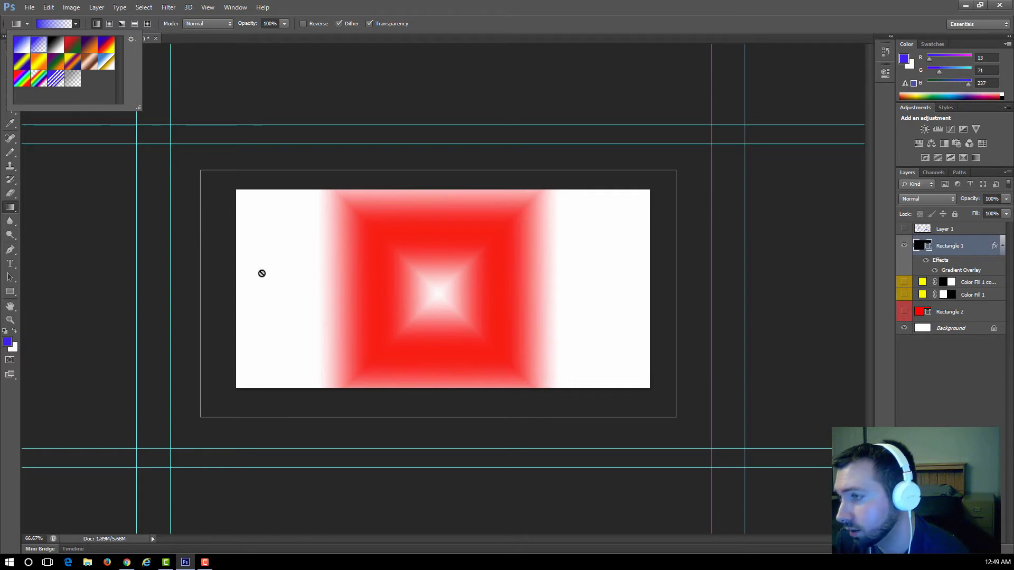
- Set the foreground color to a bright cyan (#17f6ee)
left_click(8, 342)
left_click(625, 377)
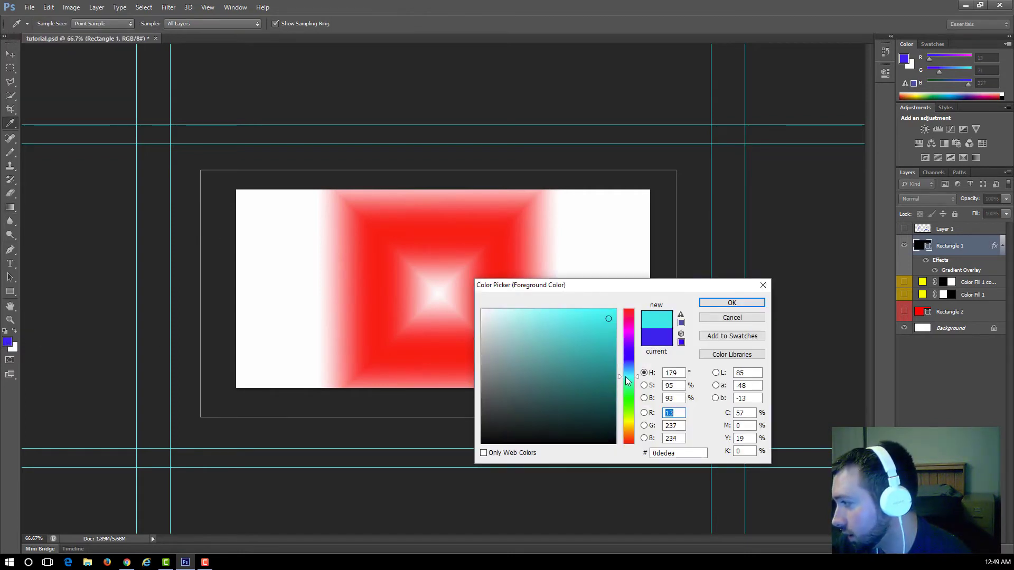
left_click_drag(606, 322, 603, 314)
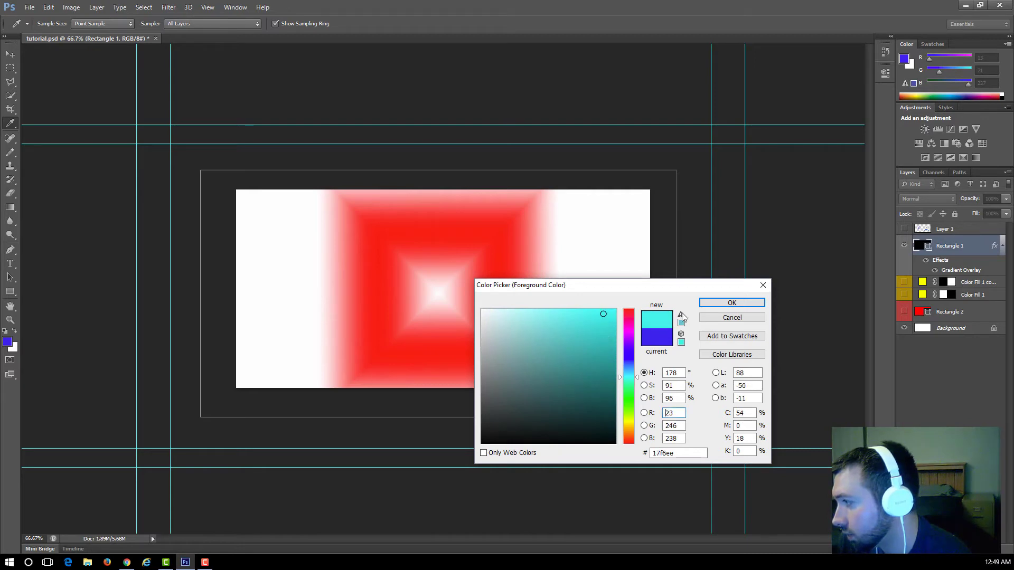
left_click(744, 305)
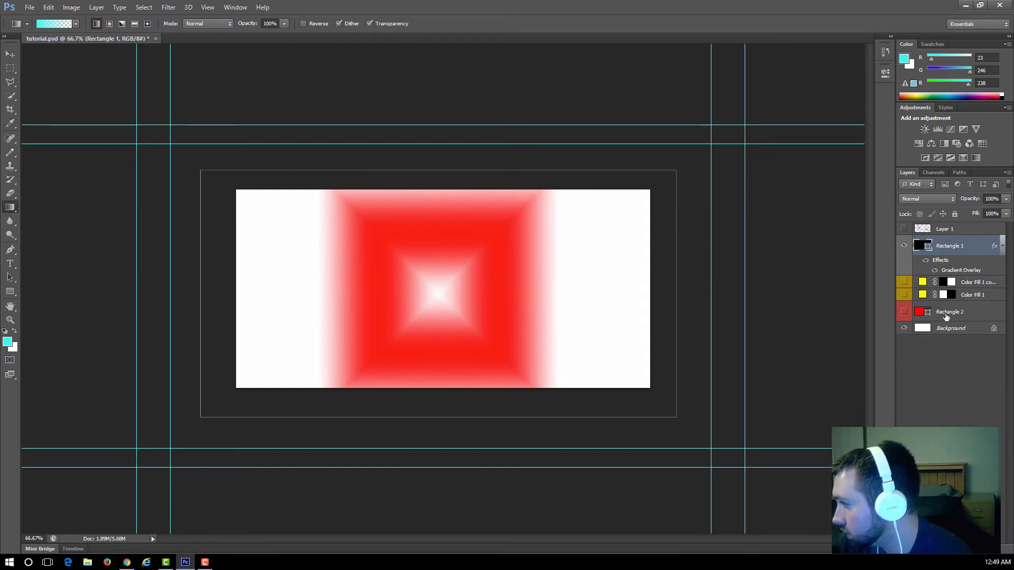
- Hide Rectangle 1's Gradient Overlay effect, and make Layer 1 the active, visible layer
left_click(932, 270)
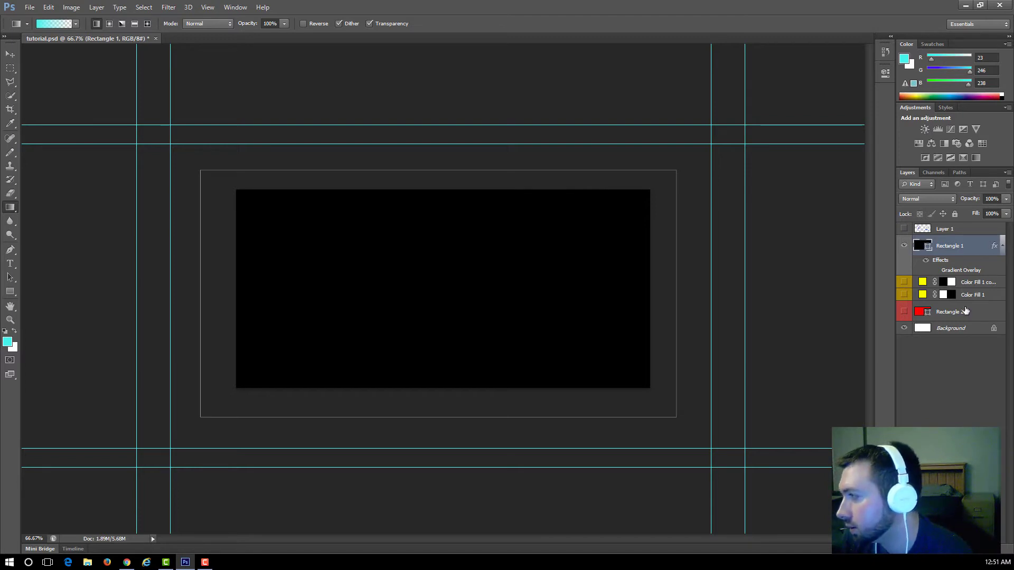
left_click(943, 232)
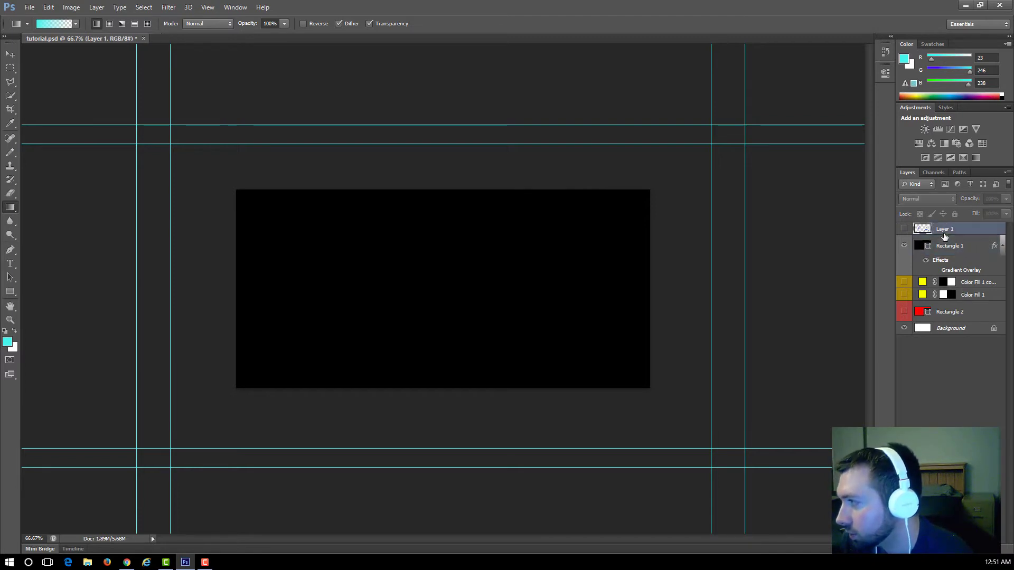
left_click(906, 229)
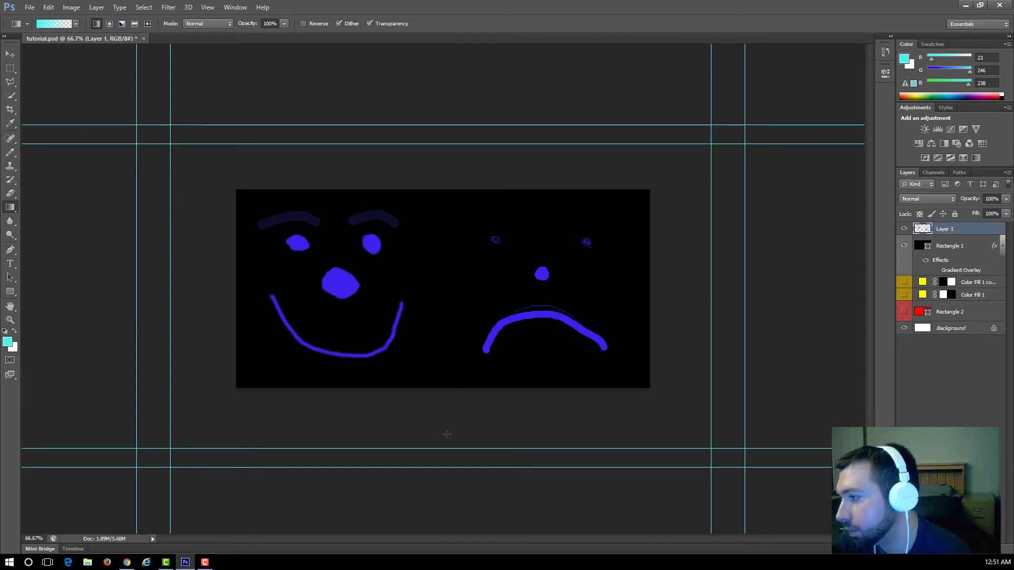
- Draw a vertical cyan-to-transparent gradient on Layer 1, starting below the canvas and ending slightly above its middle
left_click_drag(447, 437, 446, 271)
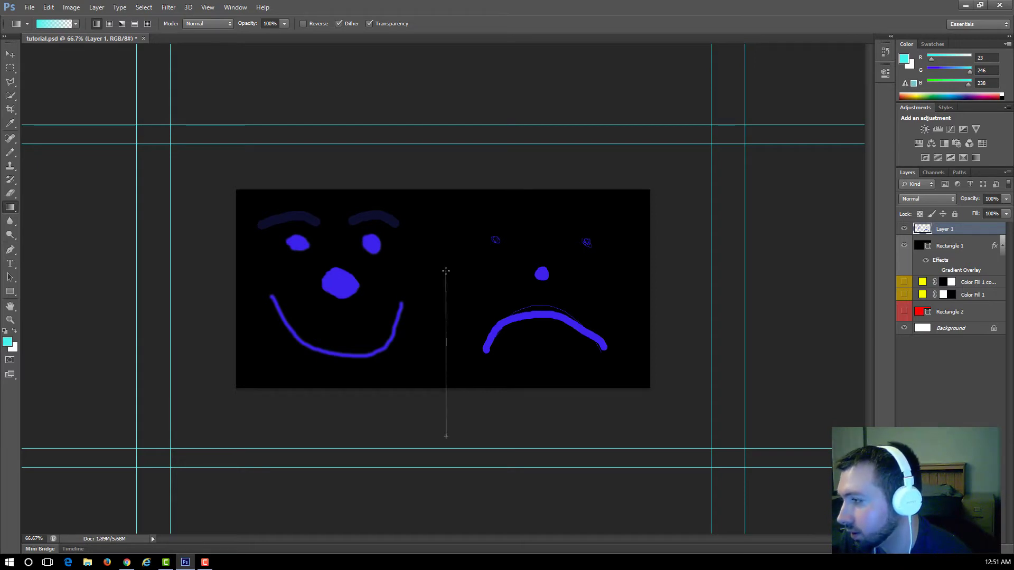
left_click_drag(445, 272, 446, 272)
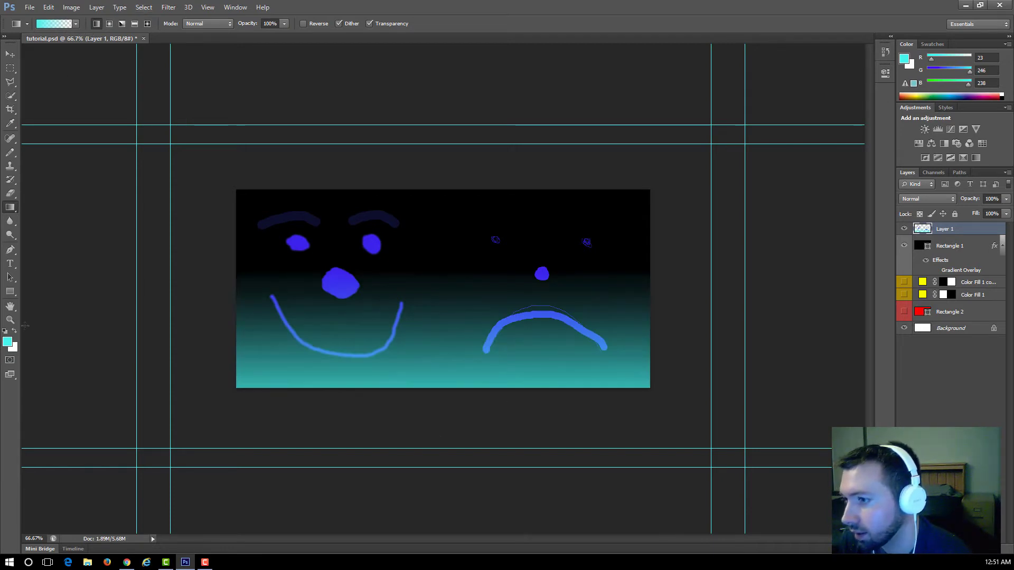
left_click(7, 343)
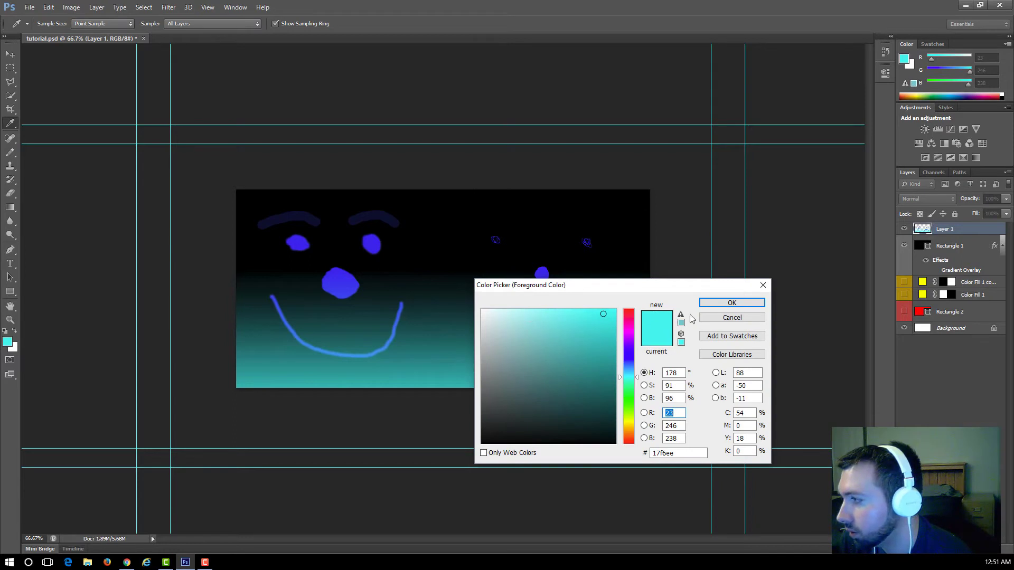
left_click(732, 318)
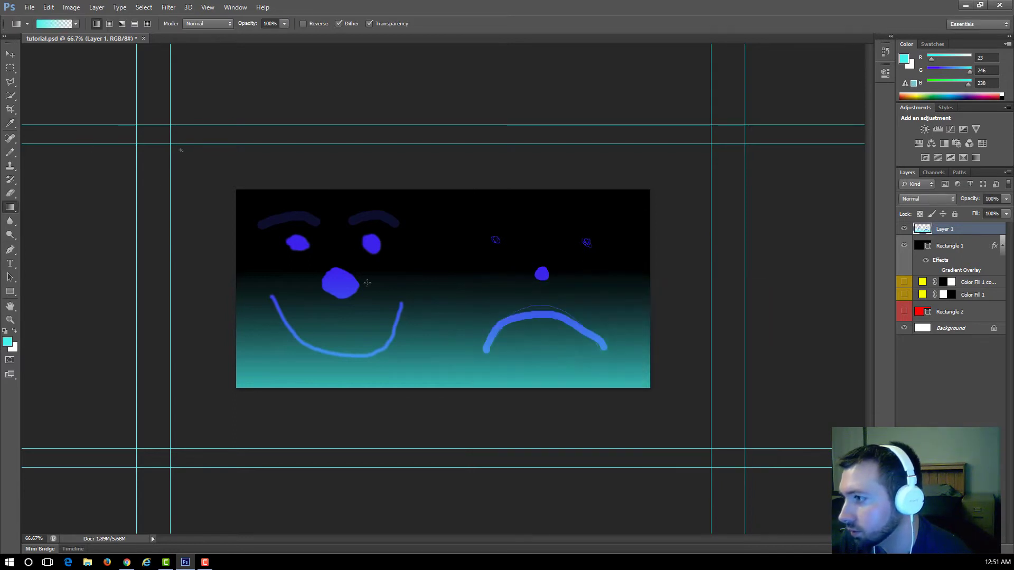
mouse_move(181, 150)
left_mouse_down()
mouse_move(403, 245)
mouse_move(33, 45)
mouse_move(186, 164)
left_mouse_up()
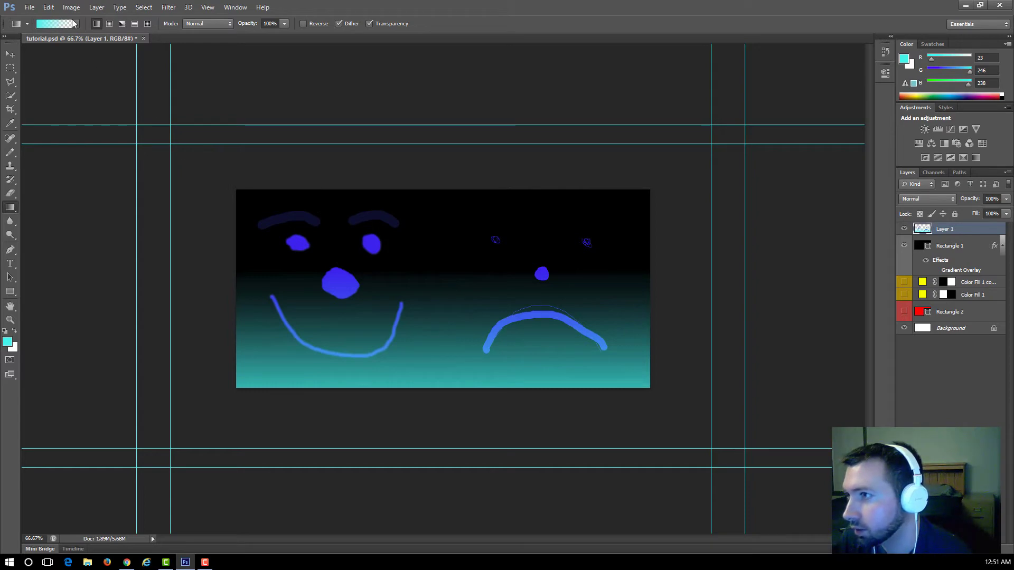
- Set the foreground color to lime green (#a4ff39) and draw a vertical gradient from above the canvas down past its middle
left_click(8, 342)
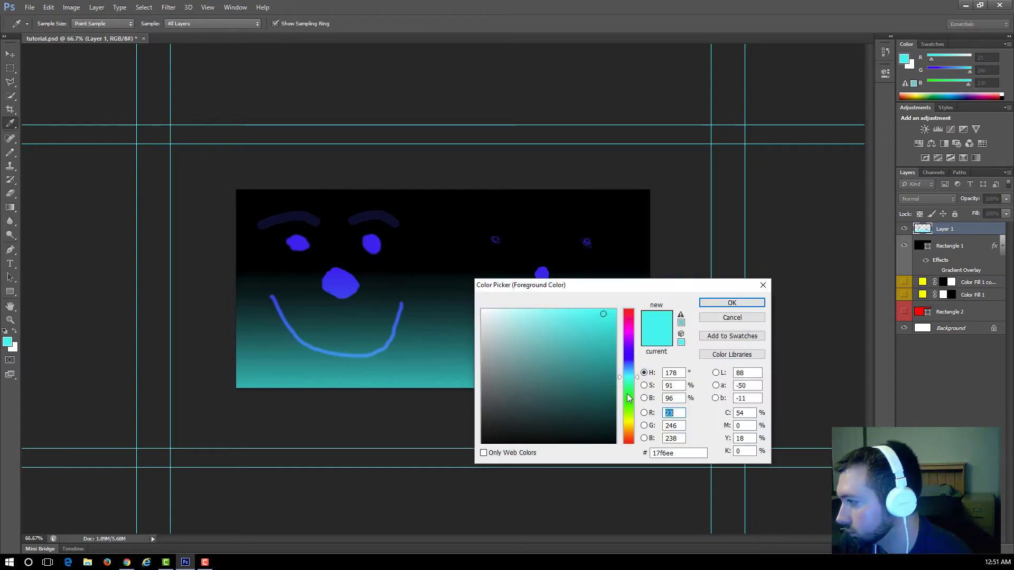
left_click(629, 411)
left_click(585, 310)
left_click(731, 303)
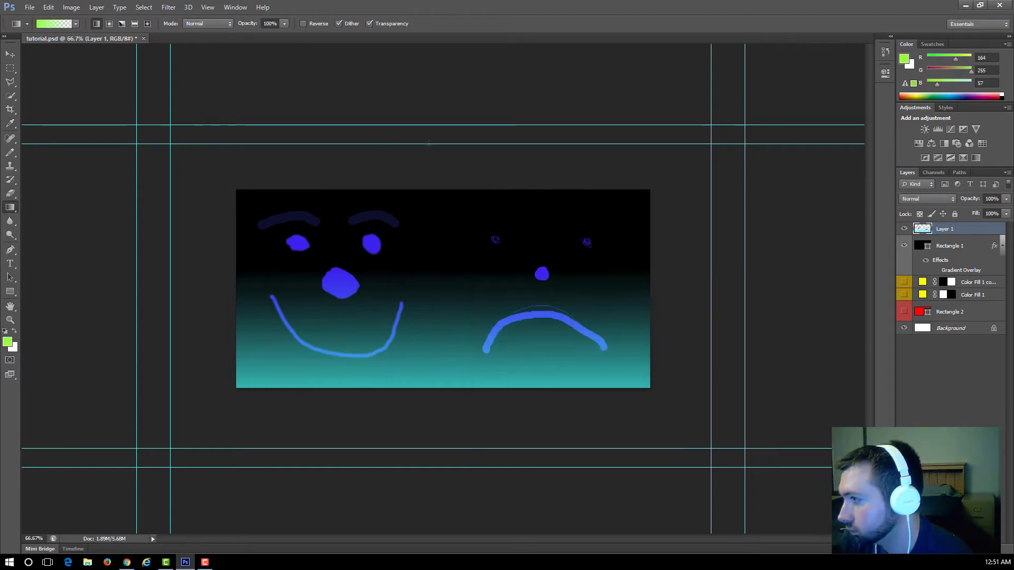
left_click_drag(442, 144, 438, 319)
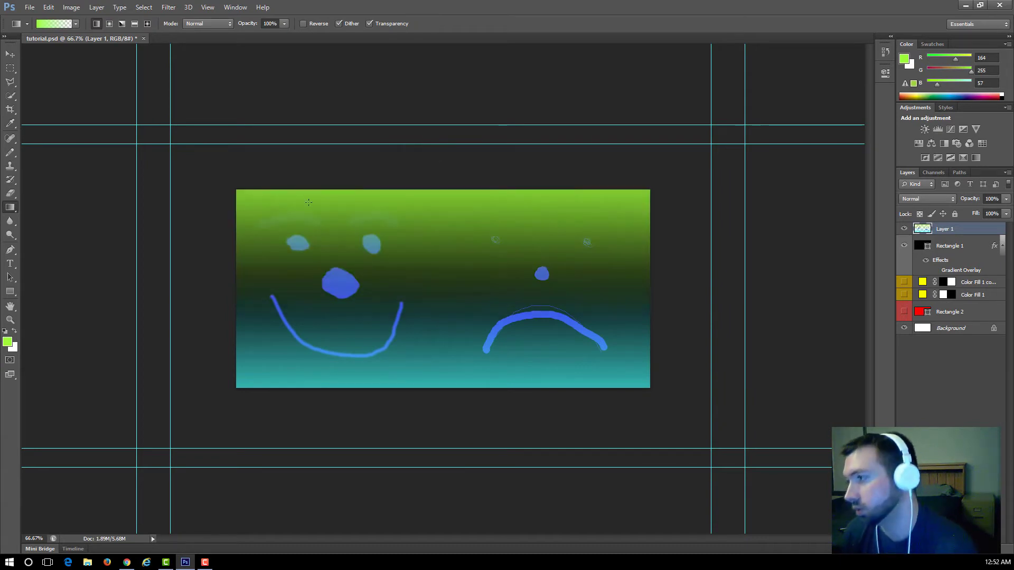
- Set the foreground color to magenta (#ff39ea) and draw a gradient fading inward from the right side of the canvas
left_click(77, 24)
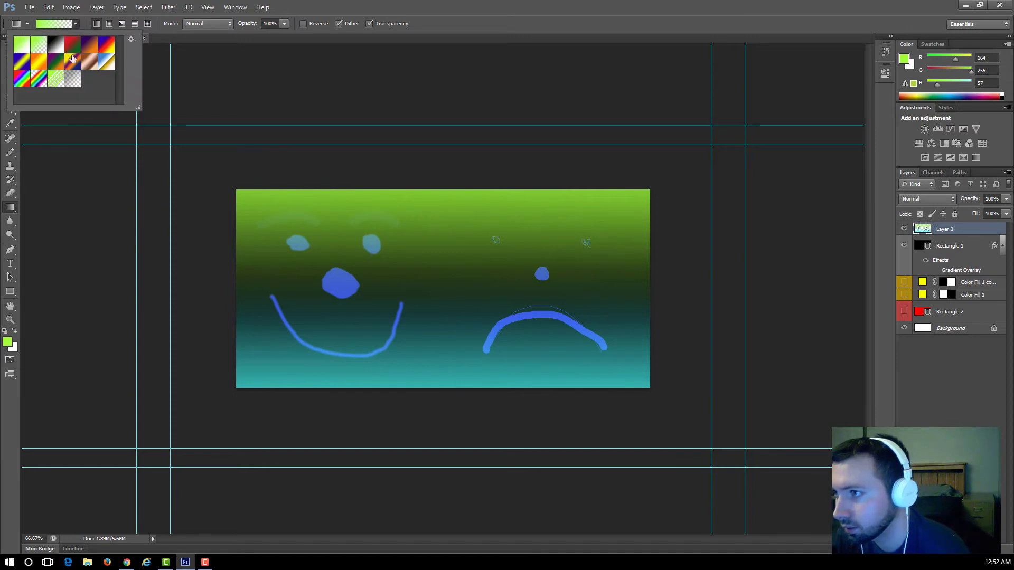
left_click(8, 343)
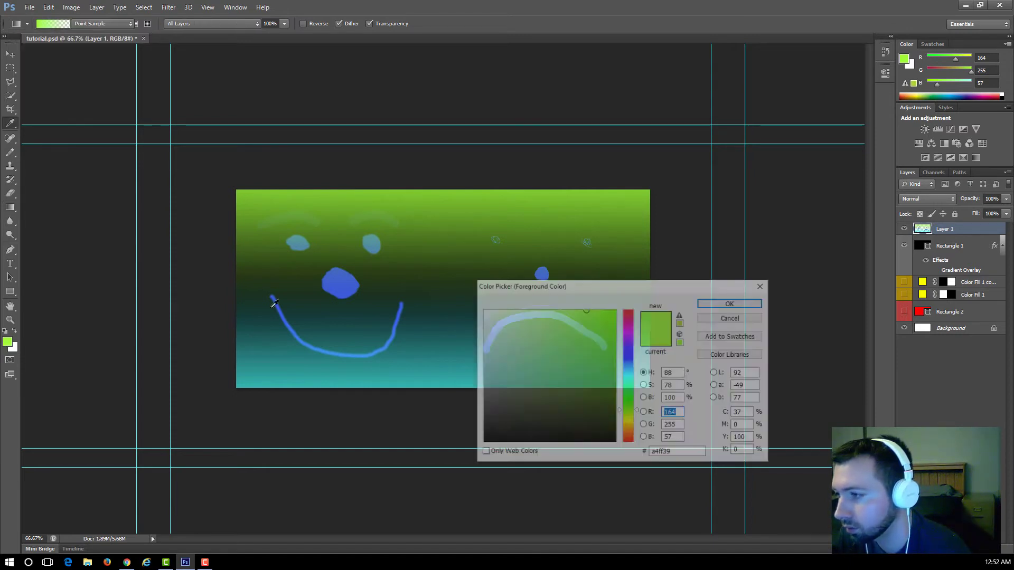
left_click(630, 370)
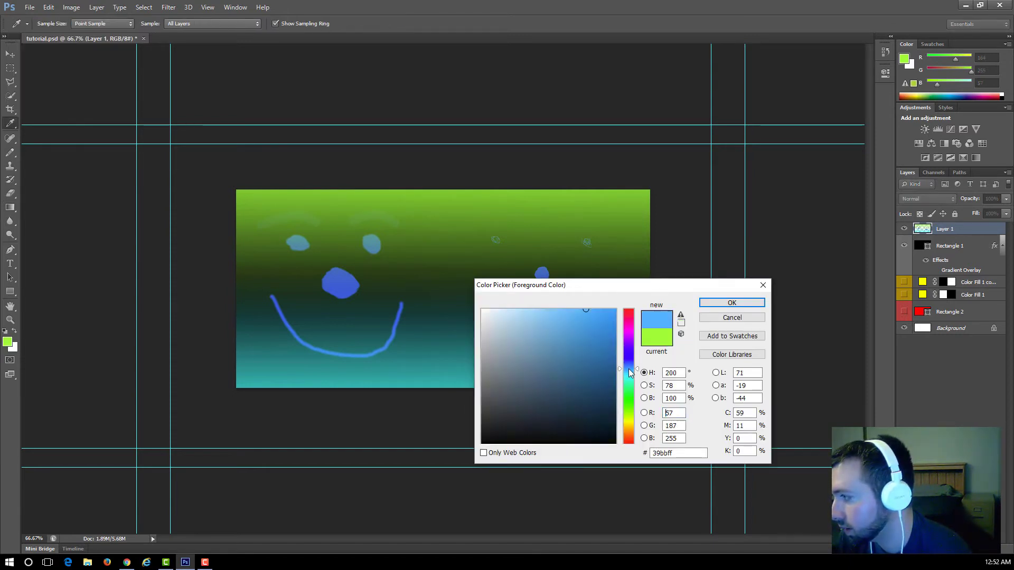
left_click(629, 329)
left_click(708, 303)
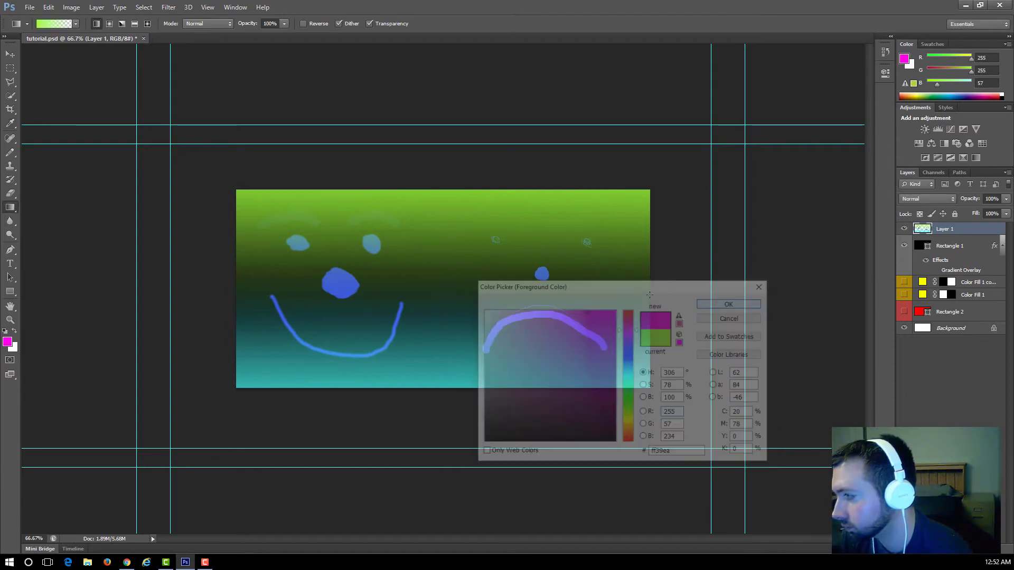
left_click_drag(543, 325, 507, 333)
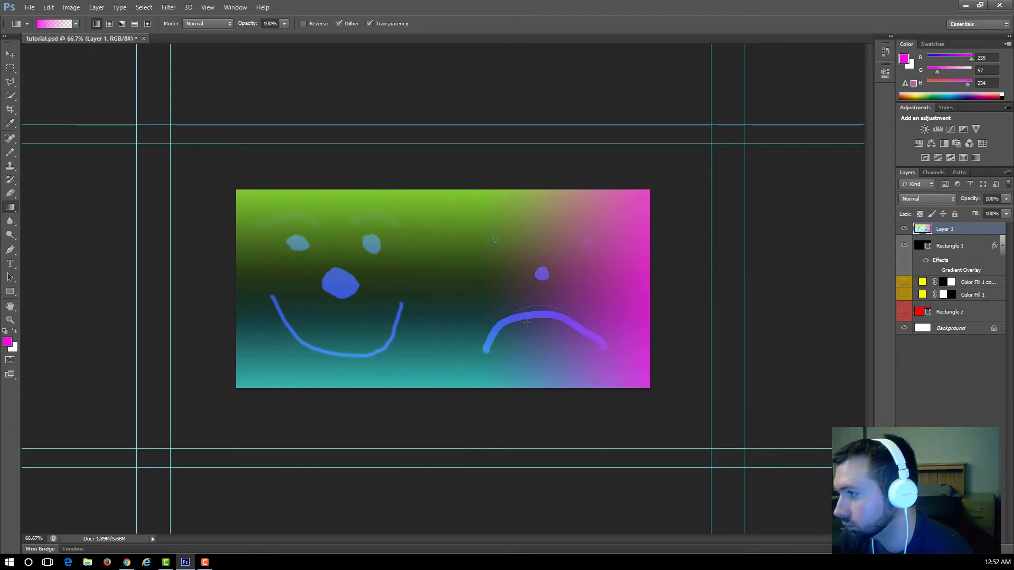
- Set the foreground color to orange (#ff7a39) and draw a gradient fading inward from the left side of the canvas
left_click(55, 23)
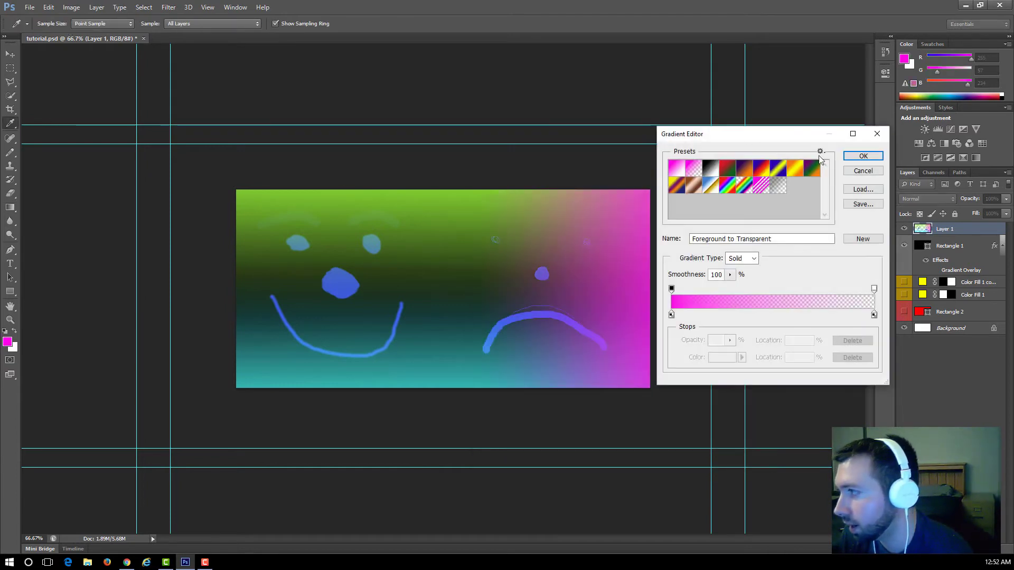
left_click(871, 173)
left_click(8, 342)
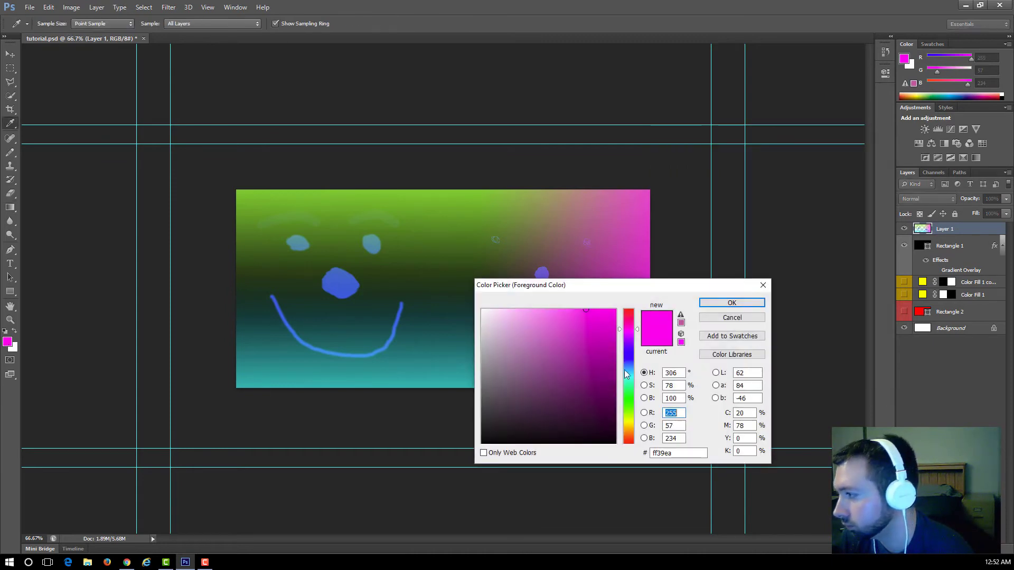
left_click_drag(629, 443, 629, 436)
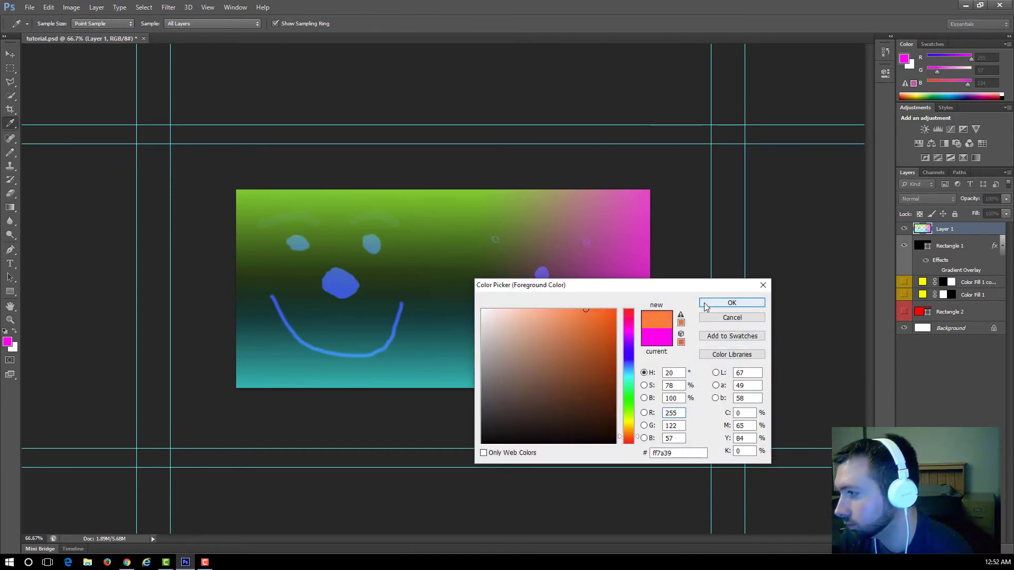
left_click(732, 302)
left_click_drag(171, 286, 349, 304)
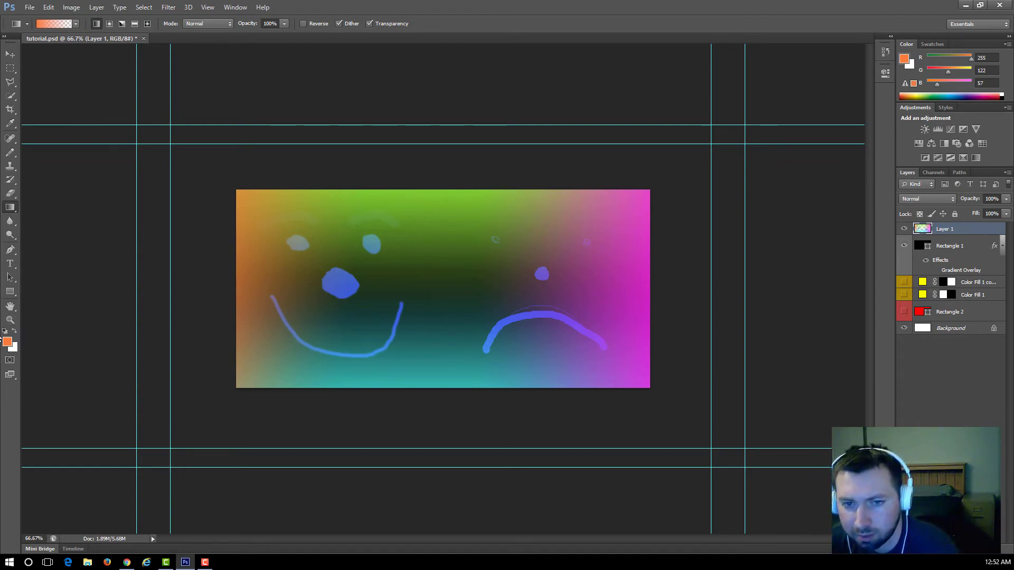
- Activate the Blur Tool and open lion.jpeg from the Downloads folder
left_click(10, 220)
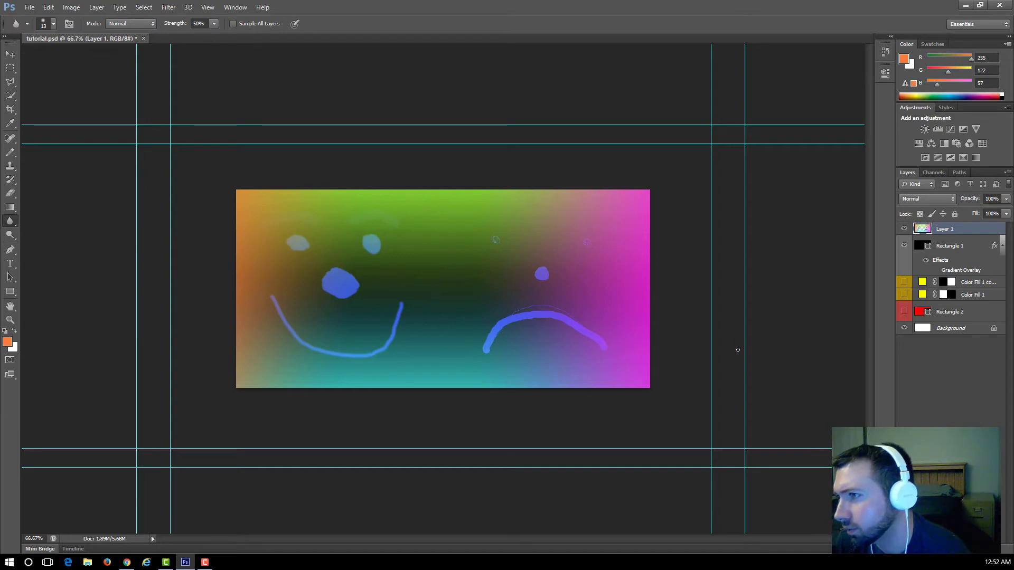
left_click(29, 7)
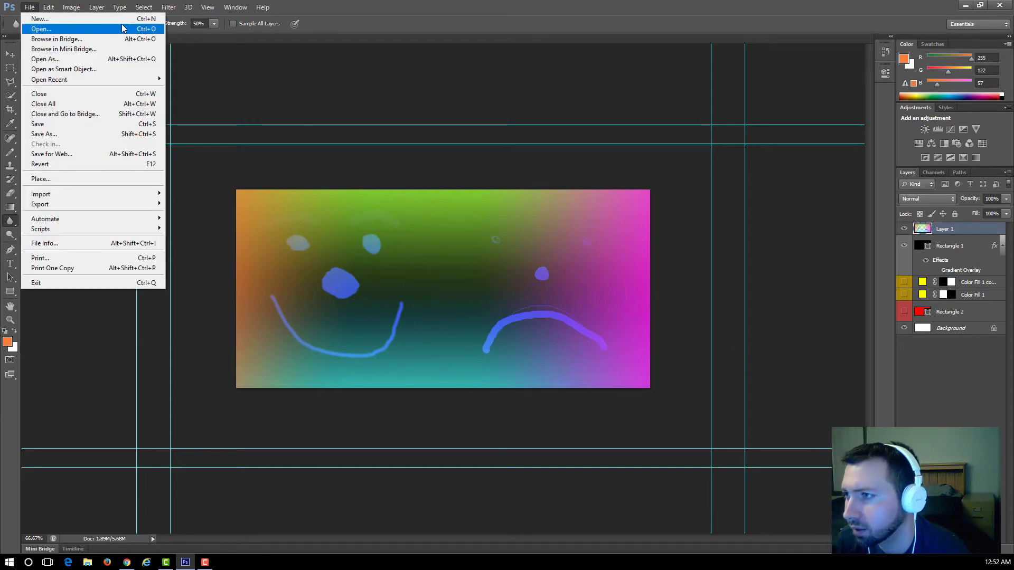
left_click(51, 29)
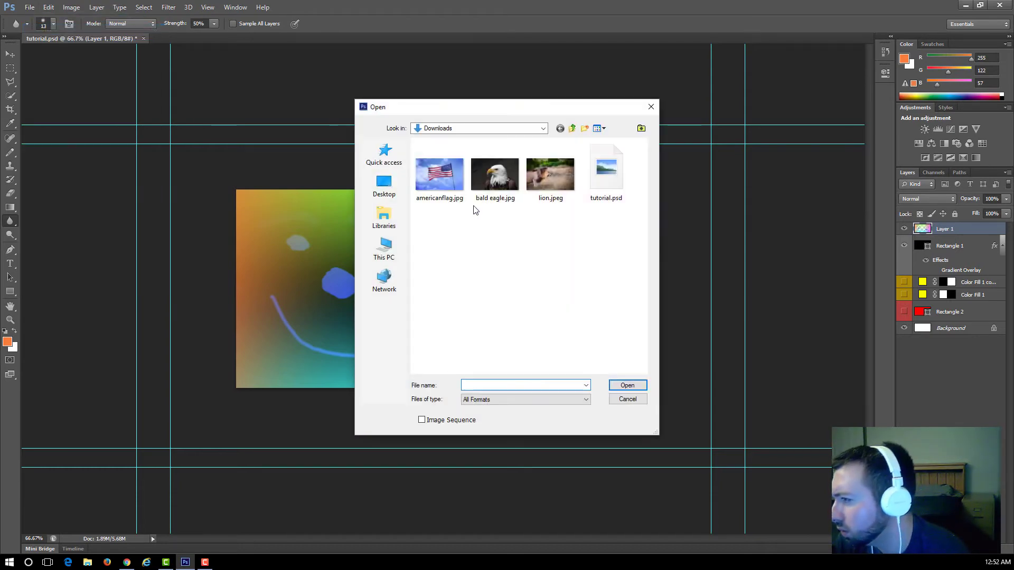
left_click(550, 186)
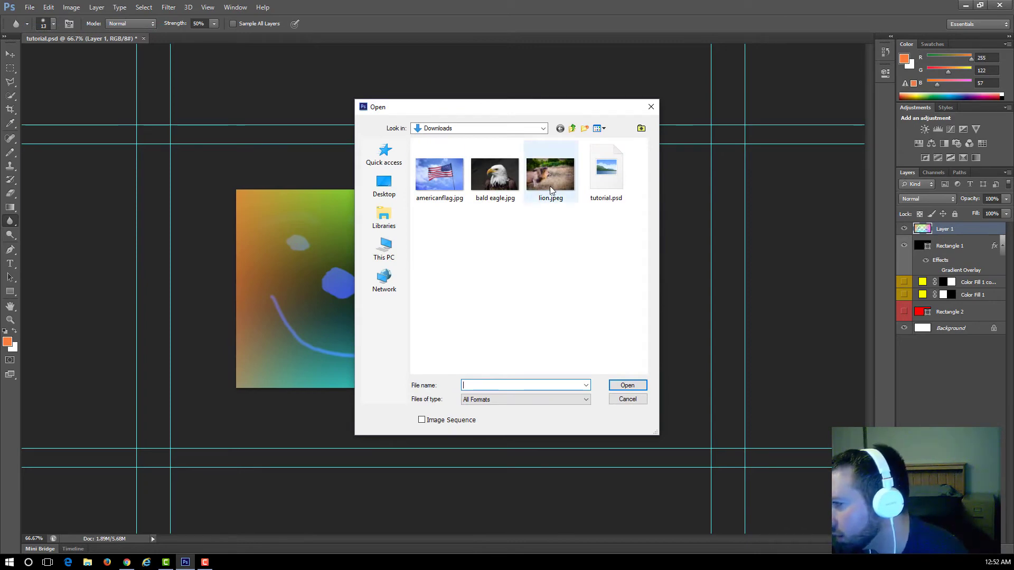
left_click(631, 385)
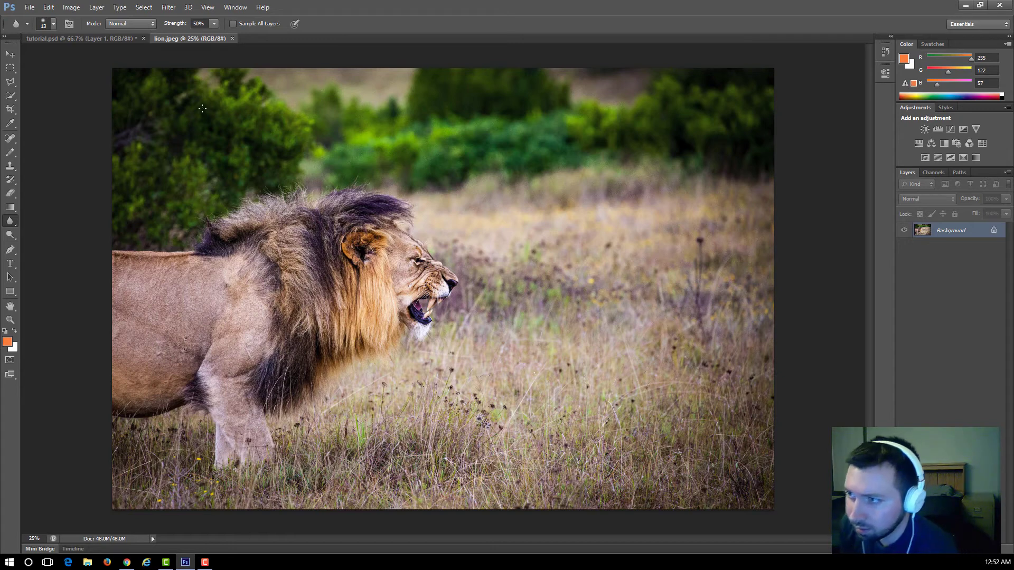
- Close tutorial.psd without saving its changes, leaving lion.jpeg as the working document
left_click(116, 38)
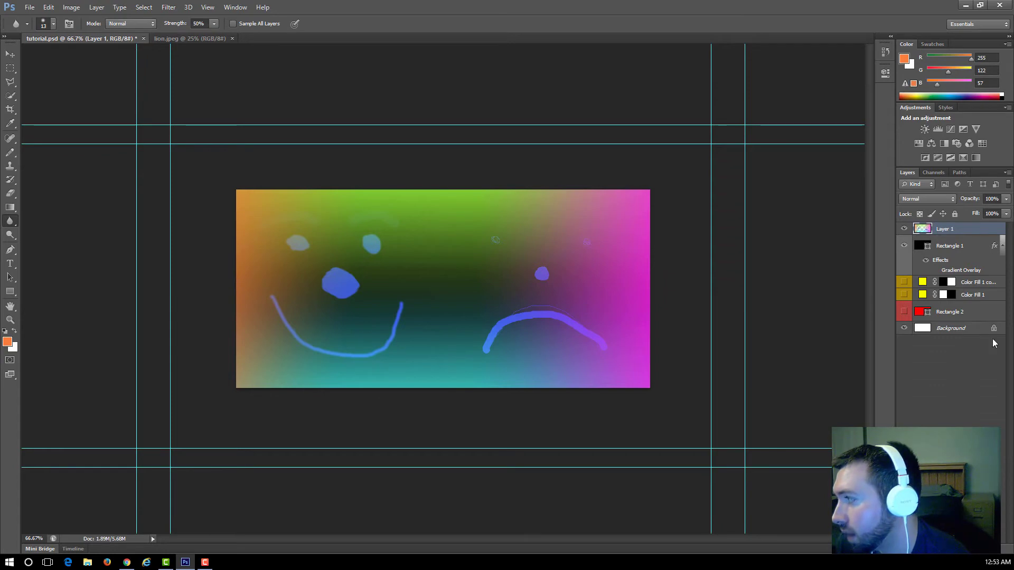
left_click(198, 38)
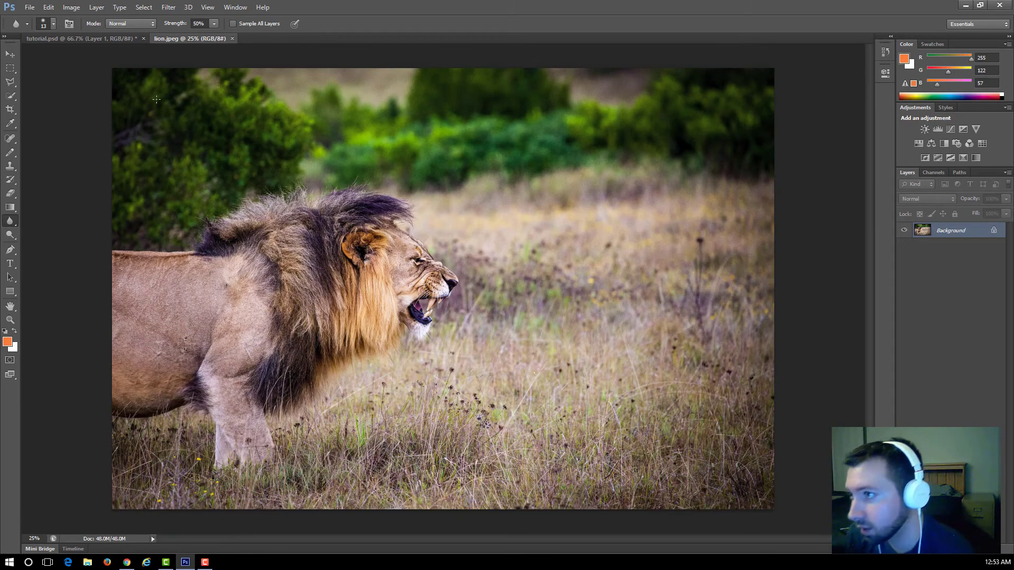
left_click(143, 39)
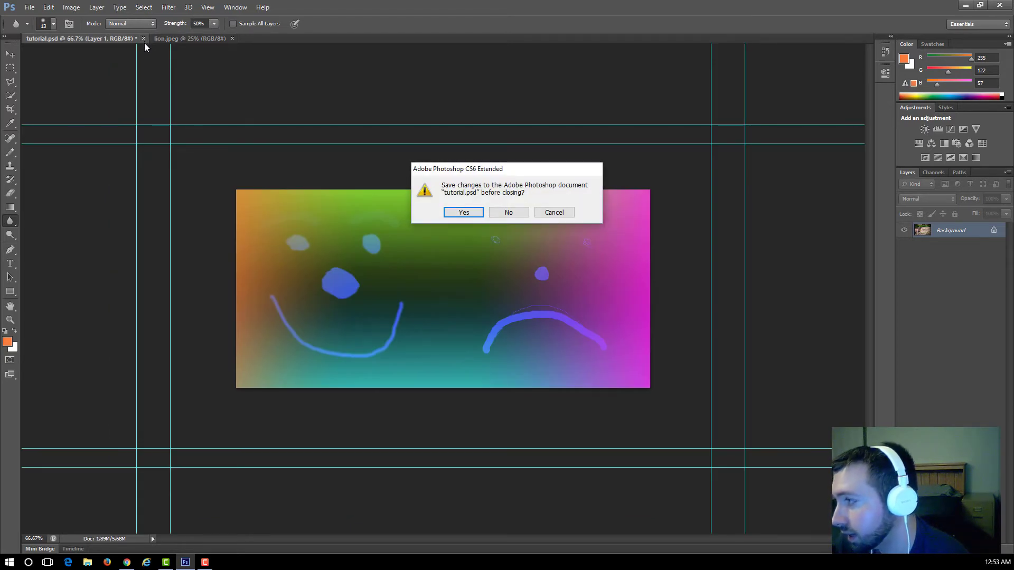
left_click(515, 214)
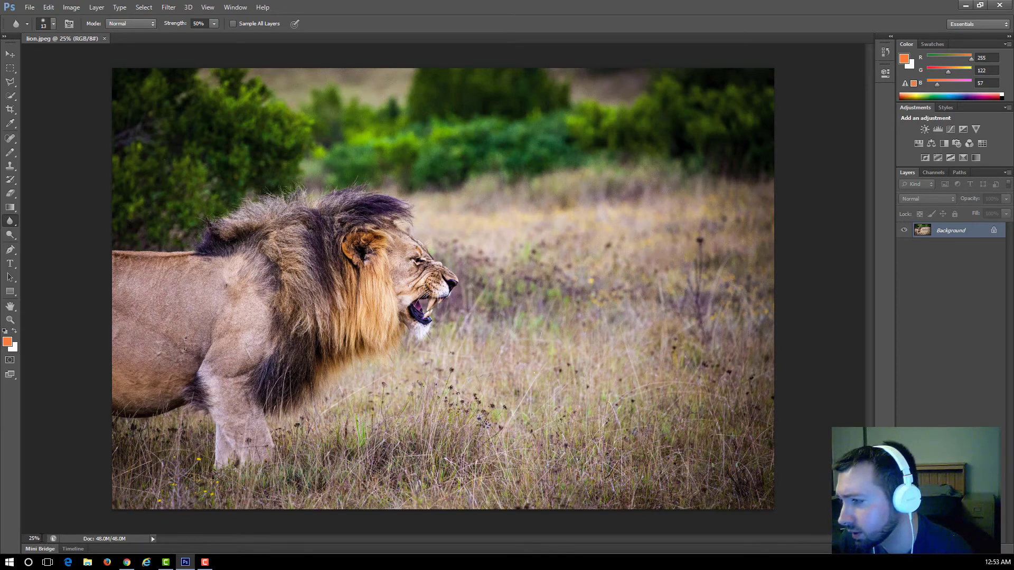
- Set the zoom level of lion.jpeg to 75%
left_click(41, 539)
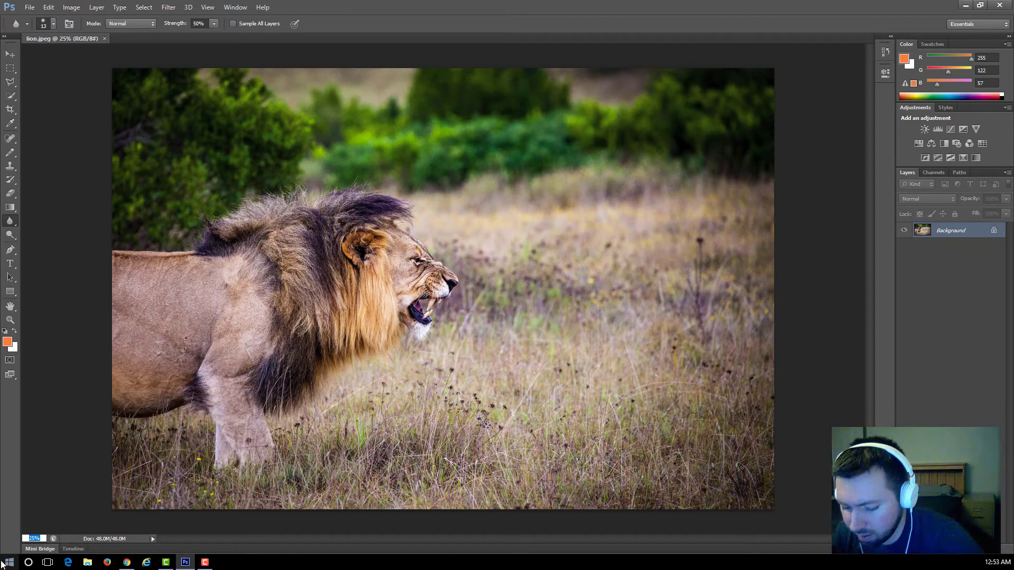
type("7")
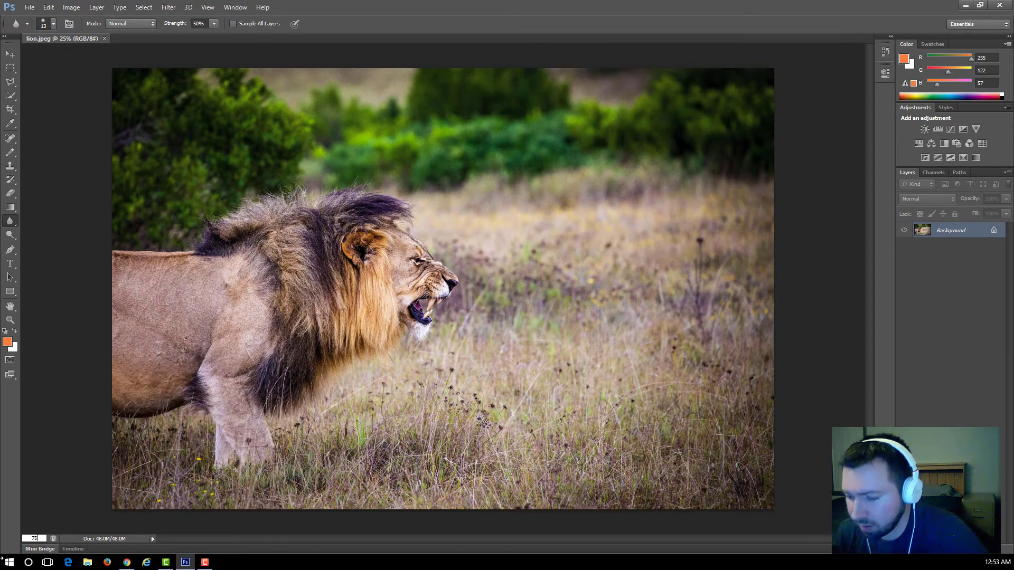
type("5")
key("Return")
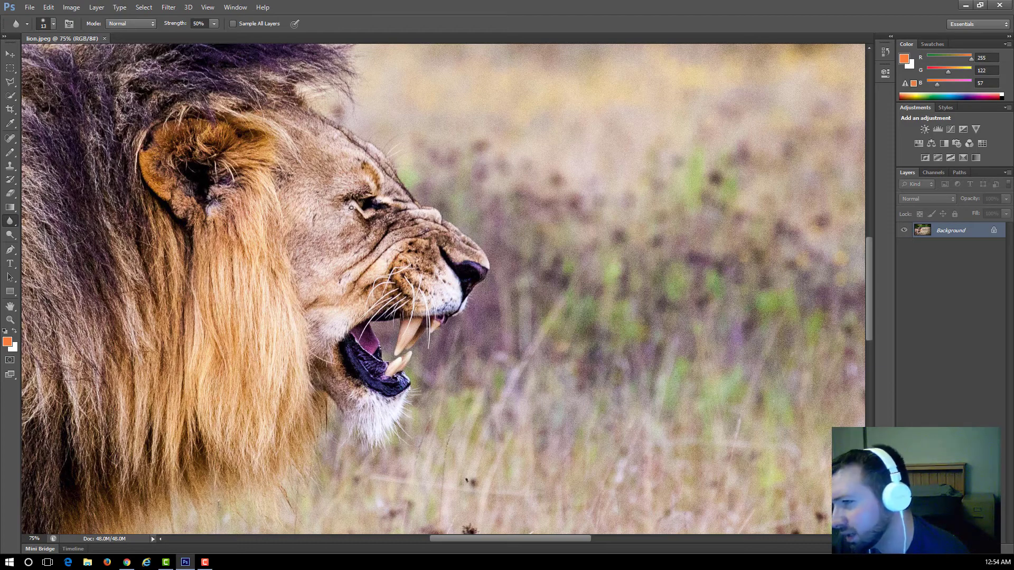
- Set the Blur Tool's brush size to 114 px and its strength to 100%
left_click(52, 24)
left_click_drag(30, 58, 52, 58)
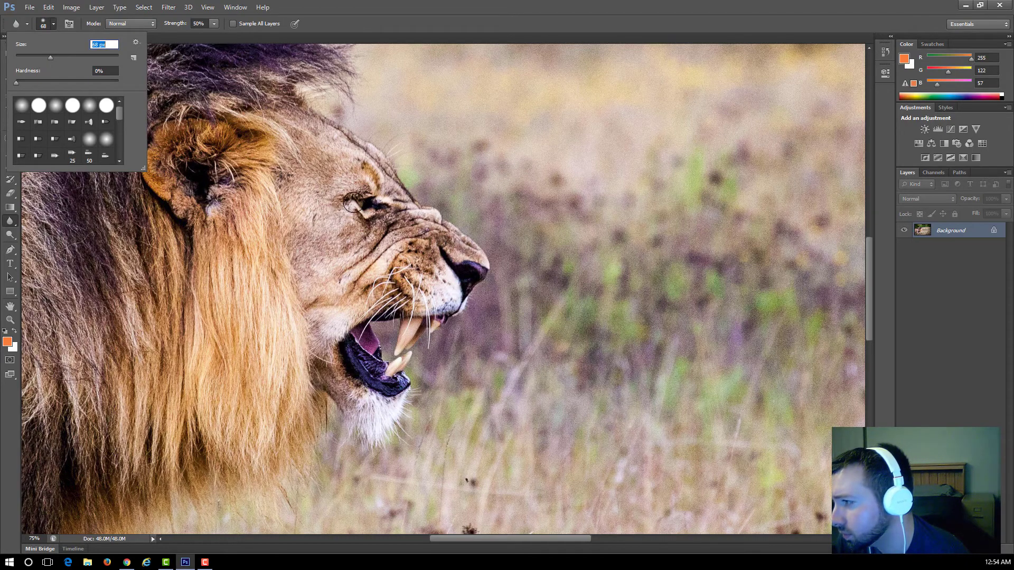
left_click_drag(51, 57, 71, 59)
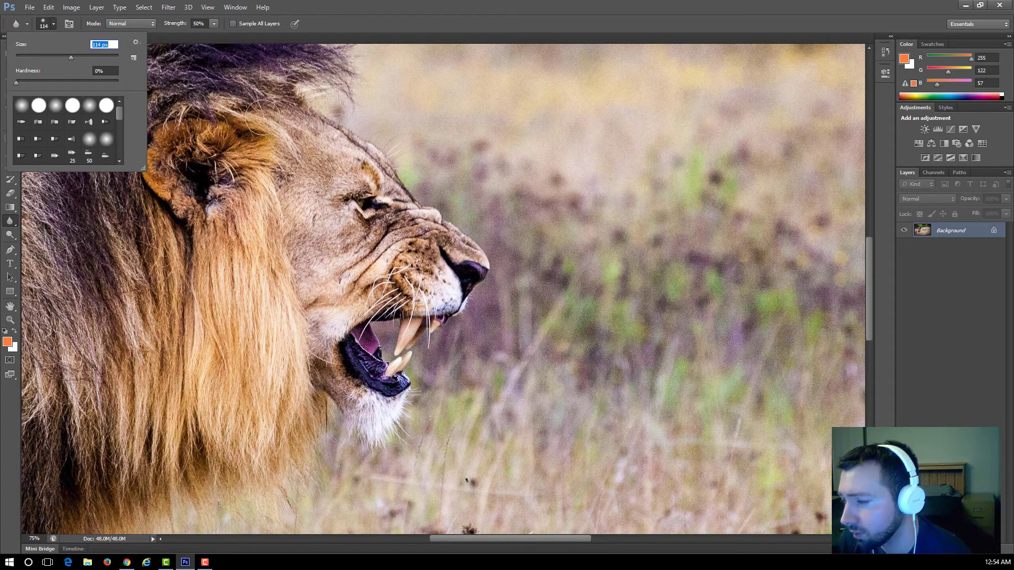
left_click(215, 24)
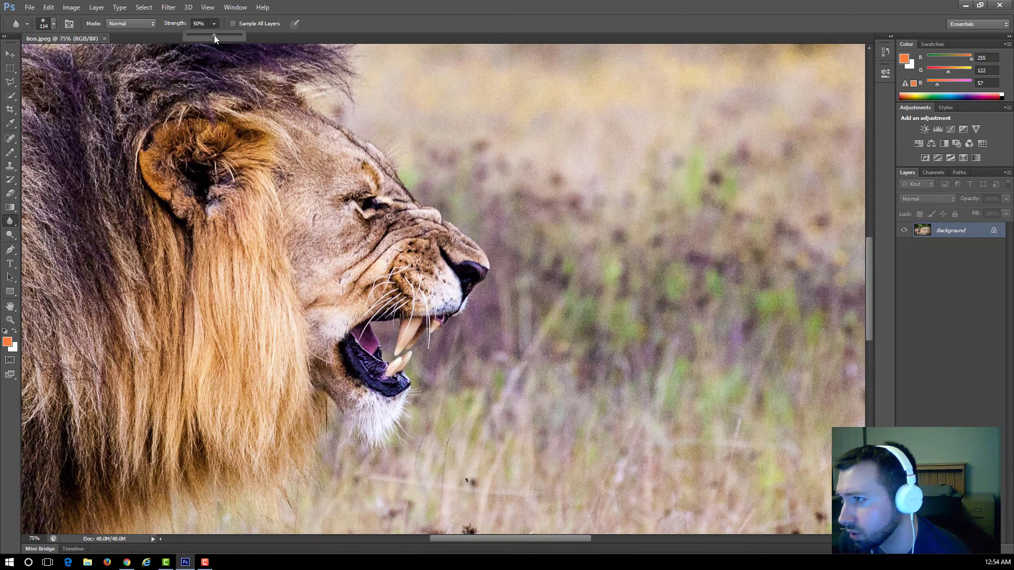
left_click_drag(214, 35, 241, 36)
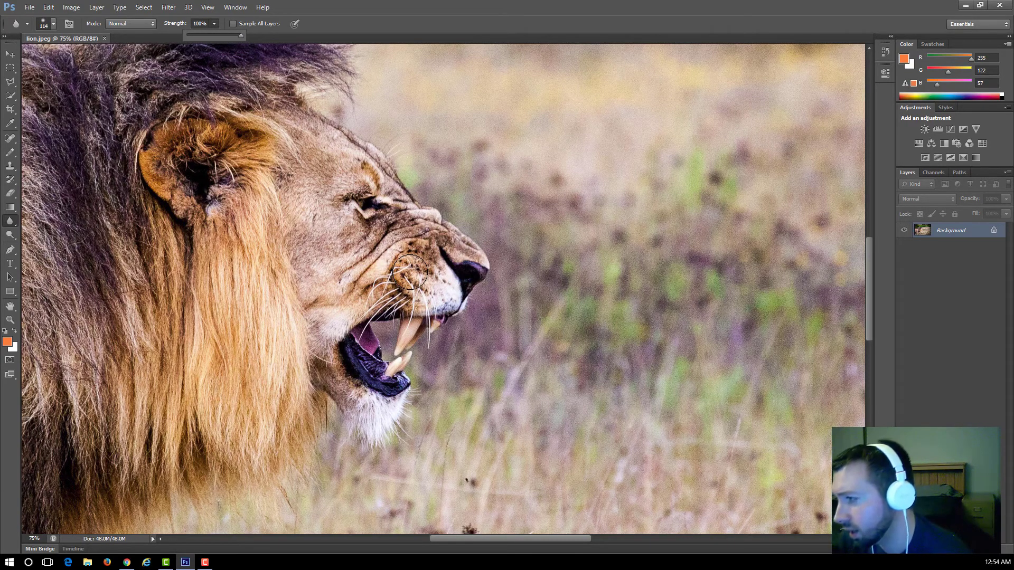
- Blur the lion's muzzle, whiskers and upper teeth, and undo the blur after looking through the undo commands
mouse_move(393, 291)
left_mouse_down()
mouse_move(421, 289)
mouse_move(428, 332)
mouse_move(422, 287)
mouse_move(412, 284)
mouse_move(422, 284)
mouse_move(389, 310)
mouse_move(419, 289)
mouse_move(407, 313)
mouse_move(416, 303)
mouse_move(425, 340)
mouse_move(424, 307)
mouse_move(380, 299)
mouse_move(419, 327)
mouse_move(414, 340)
mouse_move(418, 293)
mouse_move(436, 315)
mouse_move(428, 329)
mouse_move(374, 280)
mouse_move(403, 290)
mouse_move(383, 317)
mouse_move(379, 302)
mouse_move(425, 296)
mouse_move(419, 348)
mouse_move(417, 275)
mouse_move(418, 294)
mouse_move(405, 242)
mouse_move(370, 253)
mouse_move(413, 257)
mouse_move(435, 270)
mouse_move(445, 291)
mouse_move(452, 285)
mouse_move(454, 317)
left_mouse_up()
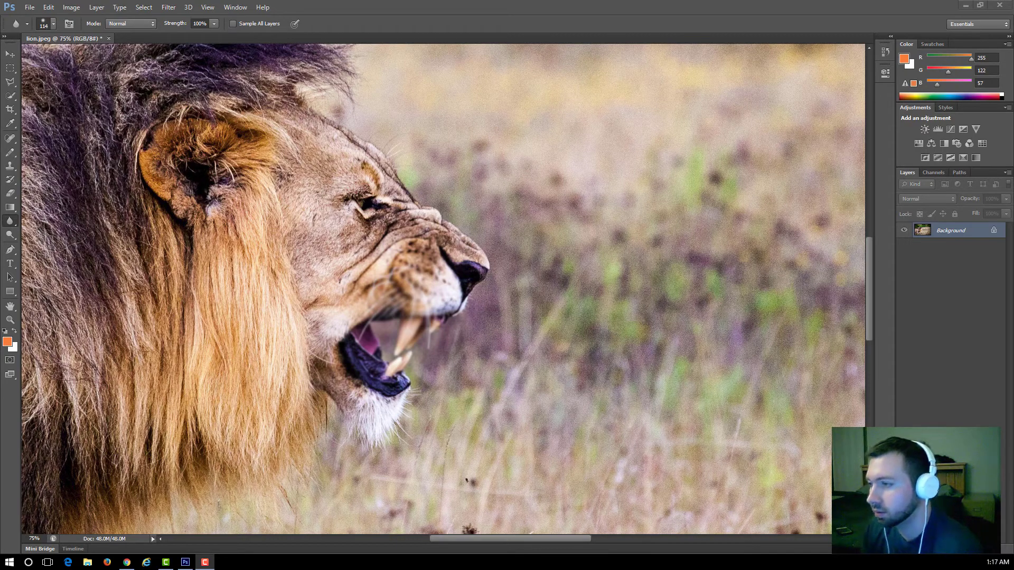
left_click(52, 7)
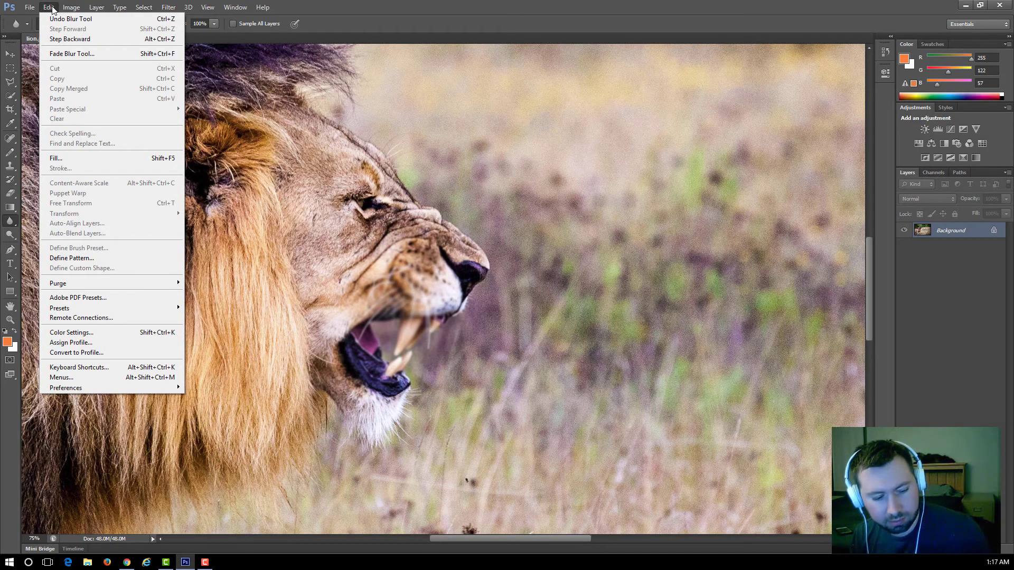
left_click(361, 5)
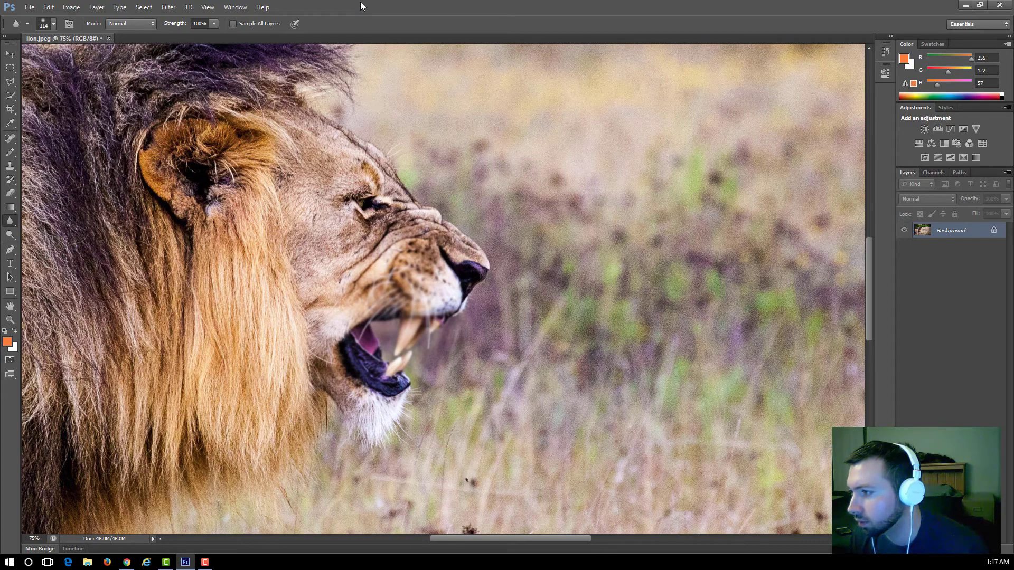
left_click(71, 7)
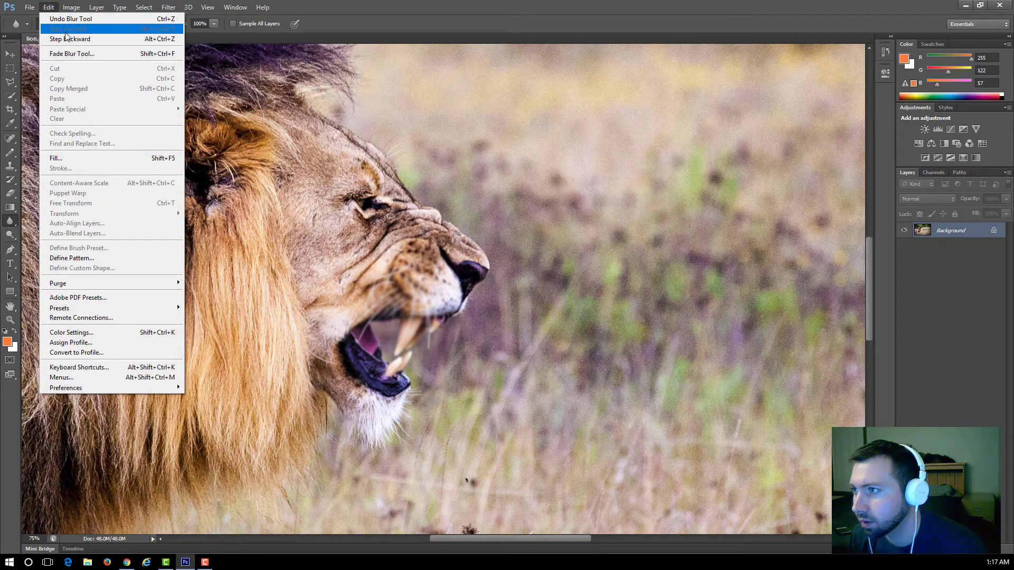
left_click(382, 1)
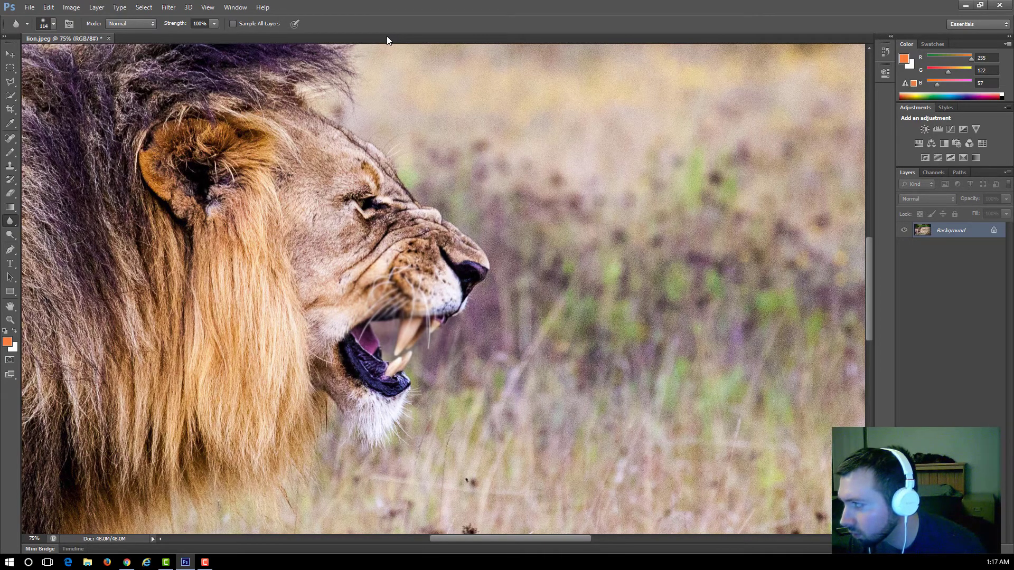
key("ctrl+z")
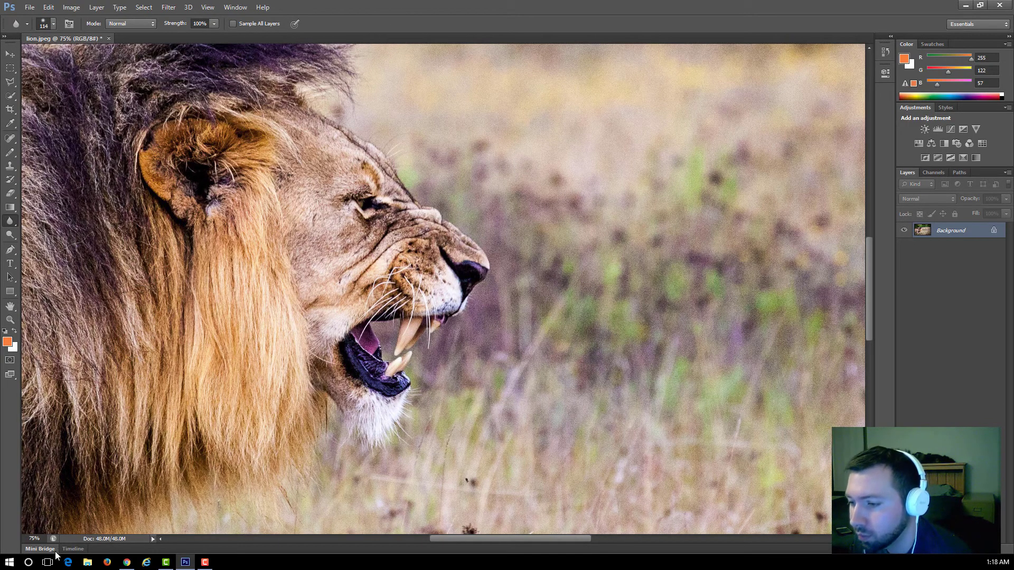
- Activate the Lasso Tool and trace a freehand selection around the whole lion, including its mane, head, body and front leg
left_click(26, 538)
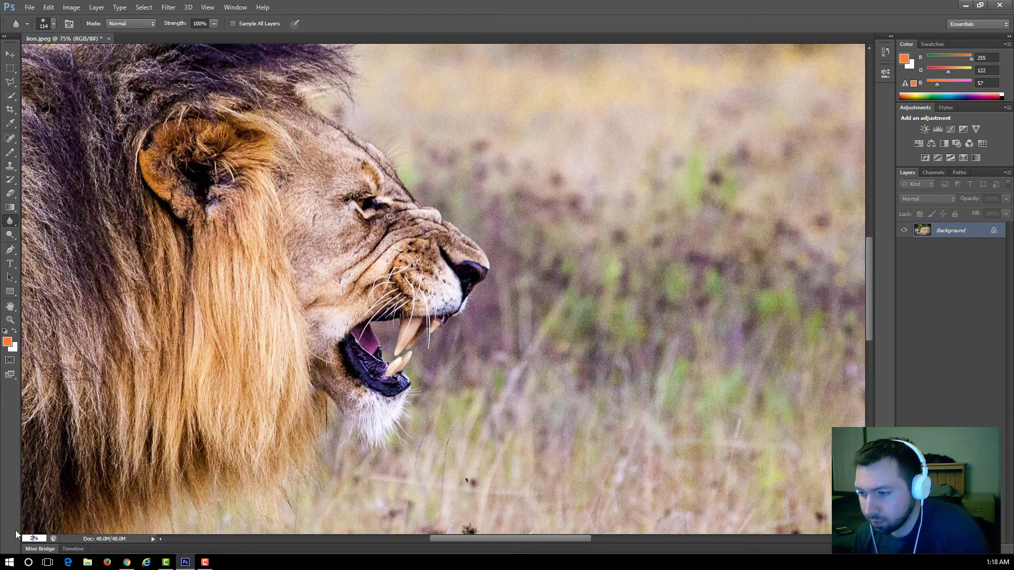
key("Return")
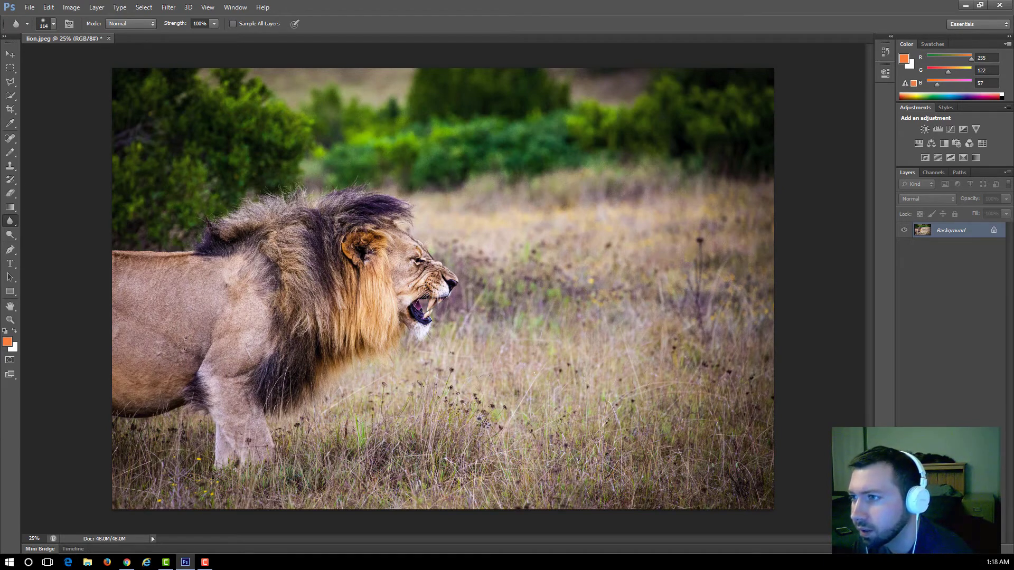
left_click(12, 96)
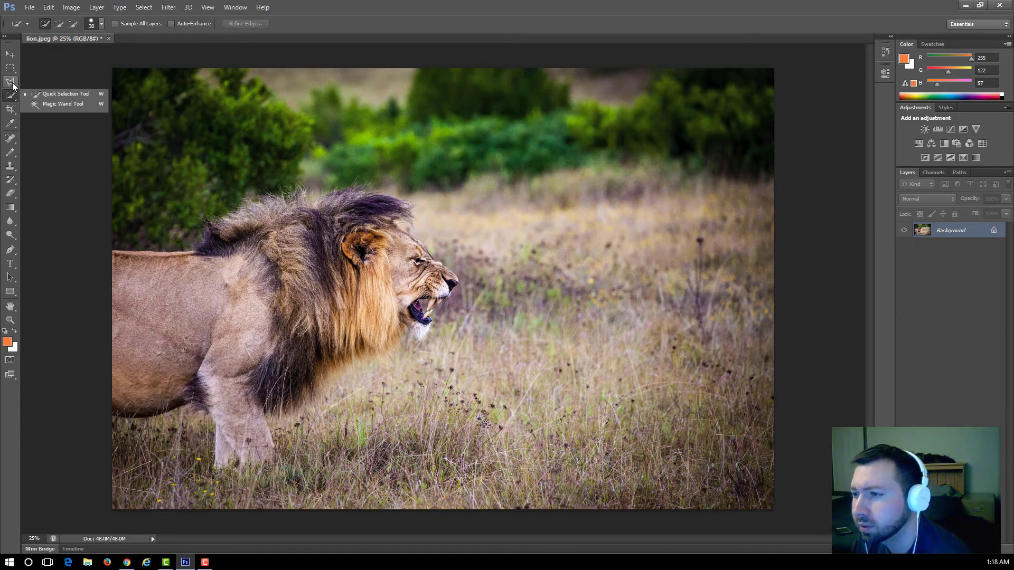
left_click(8, 84)
right_click(7, 84)
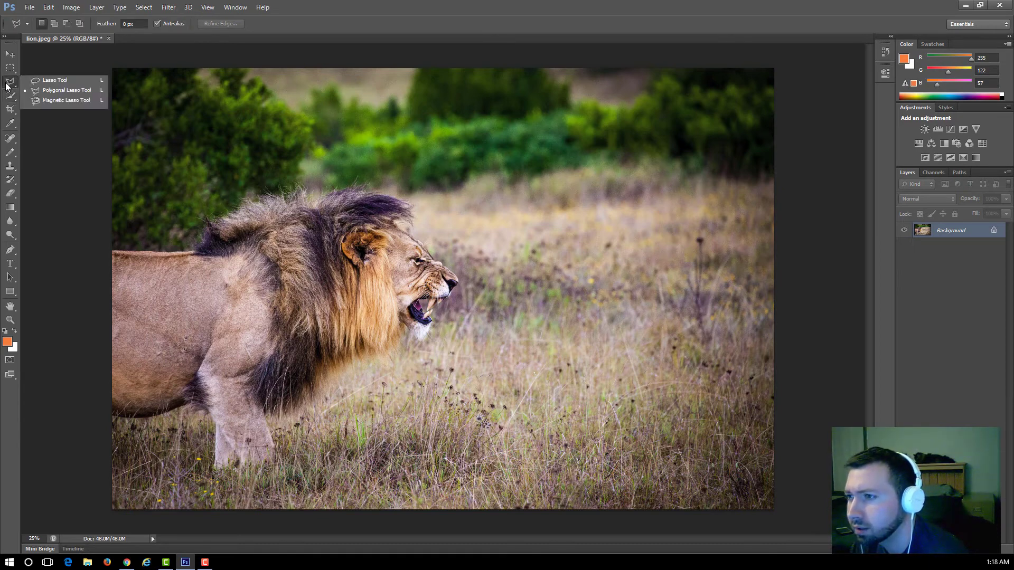
left_click(43, 83)
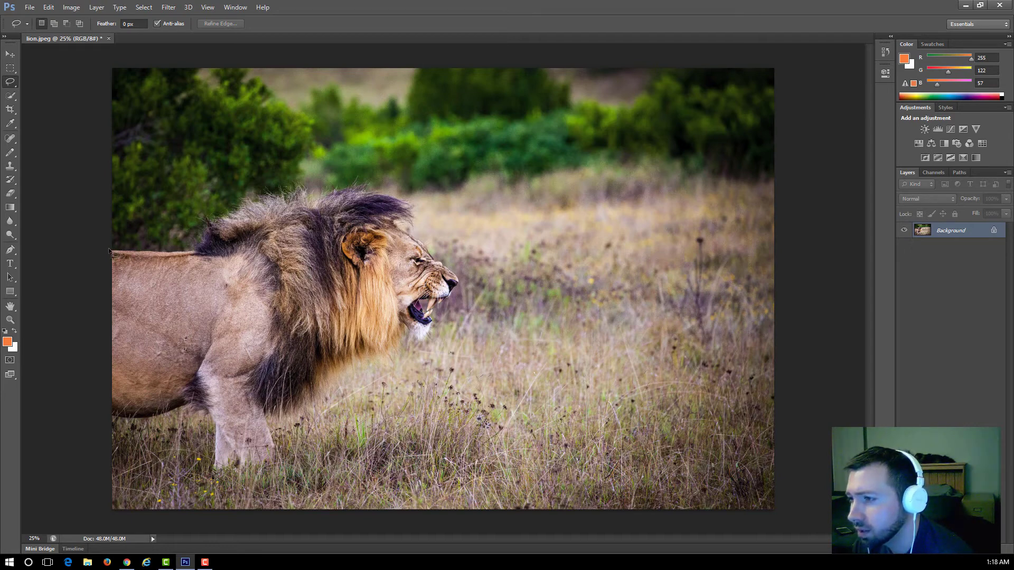
left_click_drag(139, 254, 183, 254)
left_click(187, 254)
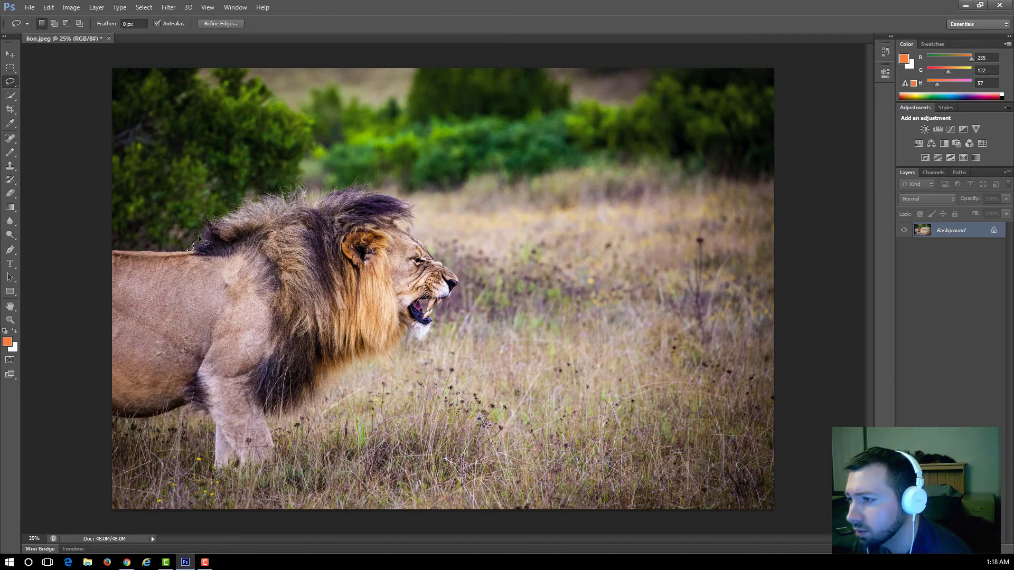
mouse_move(204, 216)
left_mouse_down()
mouse_move(223, 222)
mouse_move(285, 197)
mouse_move(381, 194)
mouse_move(409, 206)
mouse_move(414, 215)
mouse_move(400, 226)
mouse_move(458, 280)
left_mouse_up()
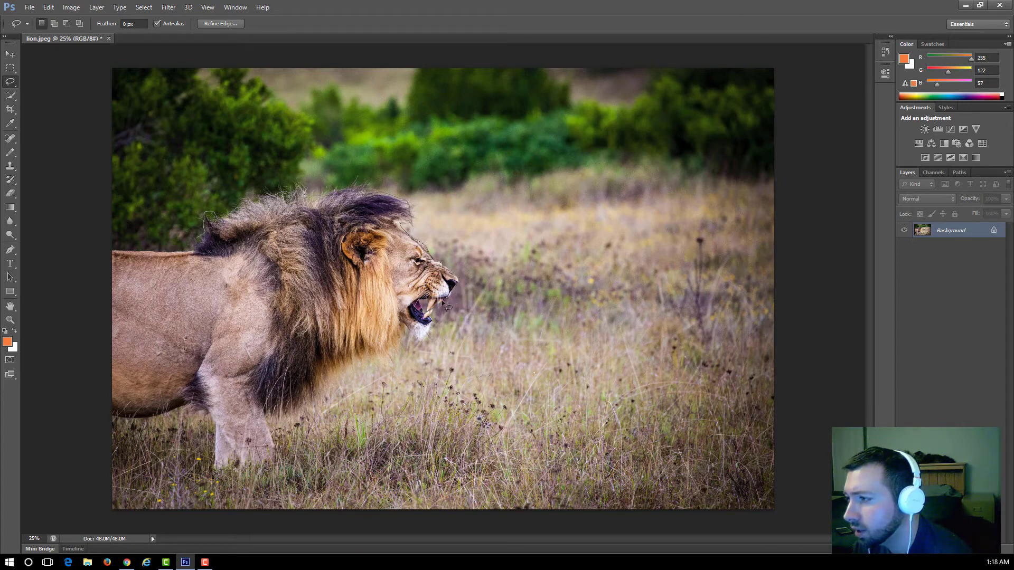
mouse_move(439, 312)
left_mouse_down()
mouse_move(428, 311)
mouse_move(436, 317)
mouse_move(423, 342)
mouse_move(412, 333)
mouse_move(361, 362)
left_mouse_up()
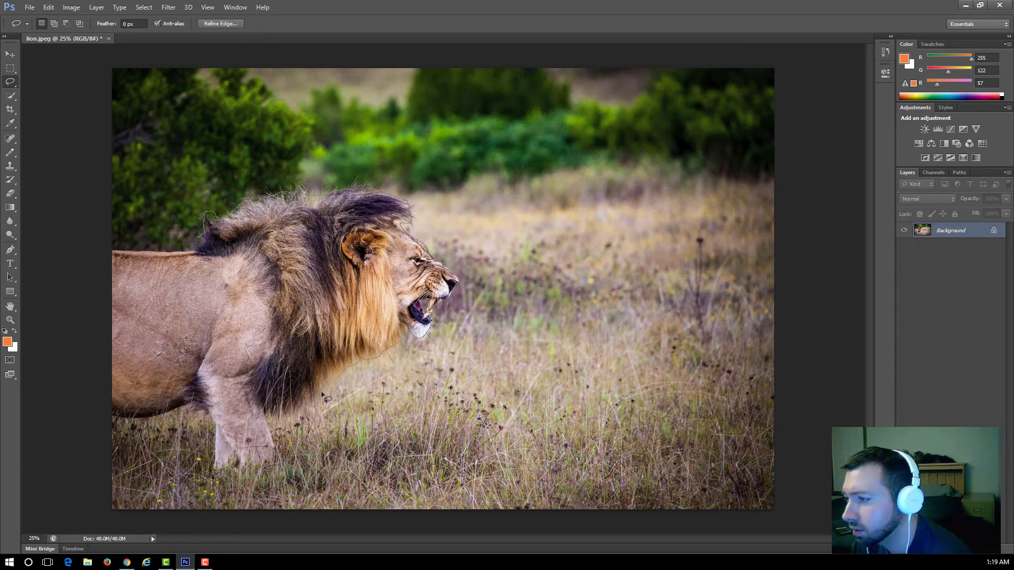
mouse_move(302, 411)
left_mouse_down()
mouse_move(268, 422)
mouse_move(274, 449)
mouse_move(263, 458)
mouse_move(215, 467)
mouse_move(215, 430)
mouse_move(194, 403)
mouse_move(178, 414)
mouse_move(109, 415)
mouse_move(95, 369)
mouse_move(91, 249)
mouse_move(186, 251)
mouse_move(197, 238)
mouse_move(242, 250)
left_mouse_up()
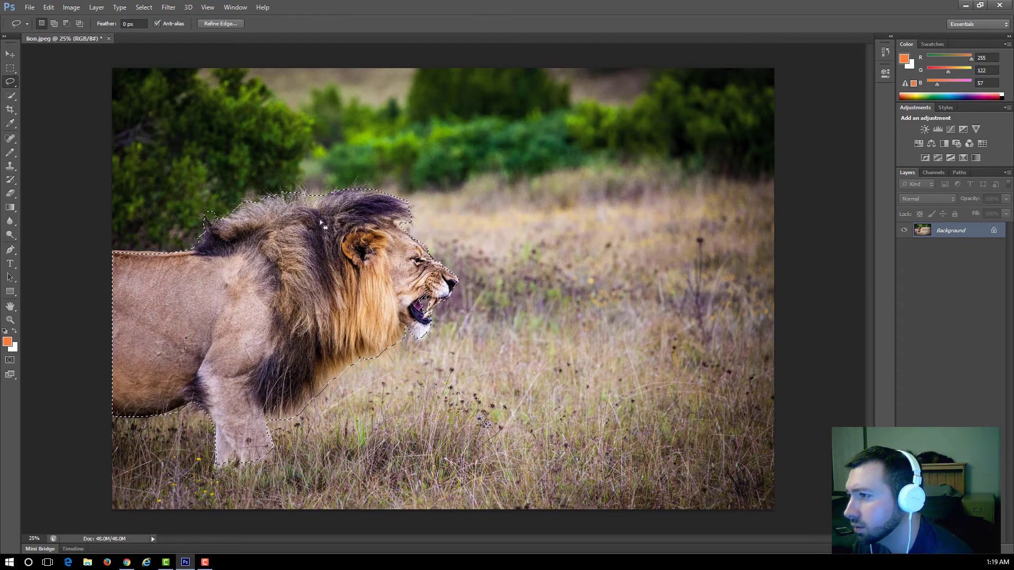
- Refine the lion selection's edge with radius 8.9 px, smooth 36, contrast 15% and shift edge +29%
left_click(210, 26)
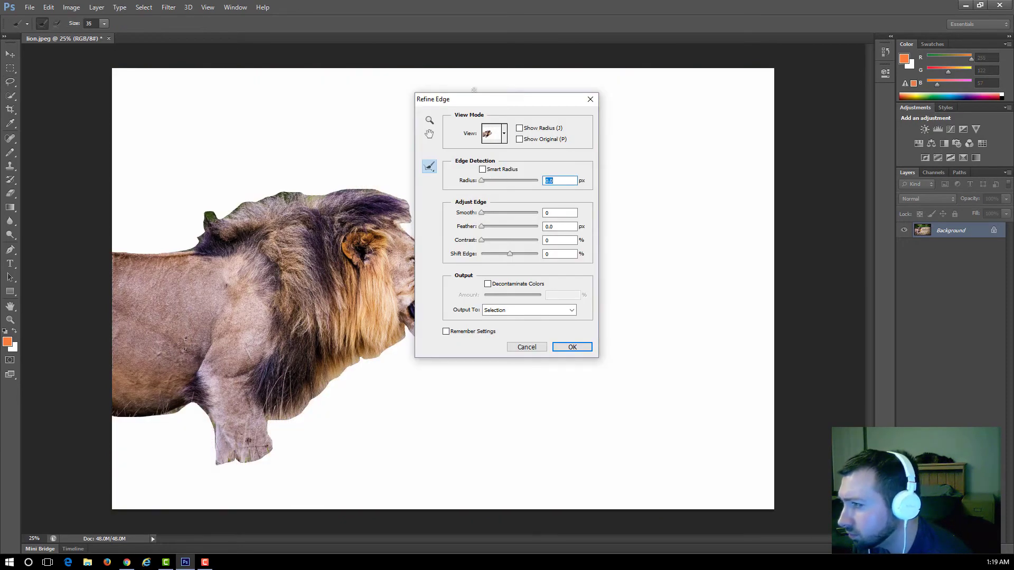
left_click_drag(477, 99, 541, 101)
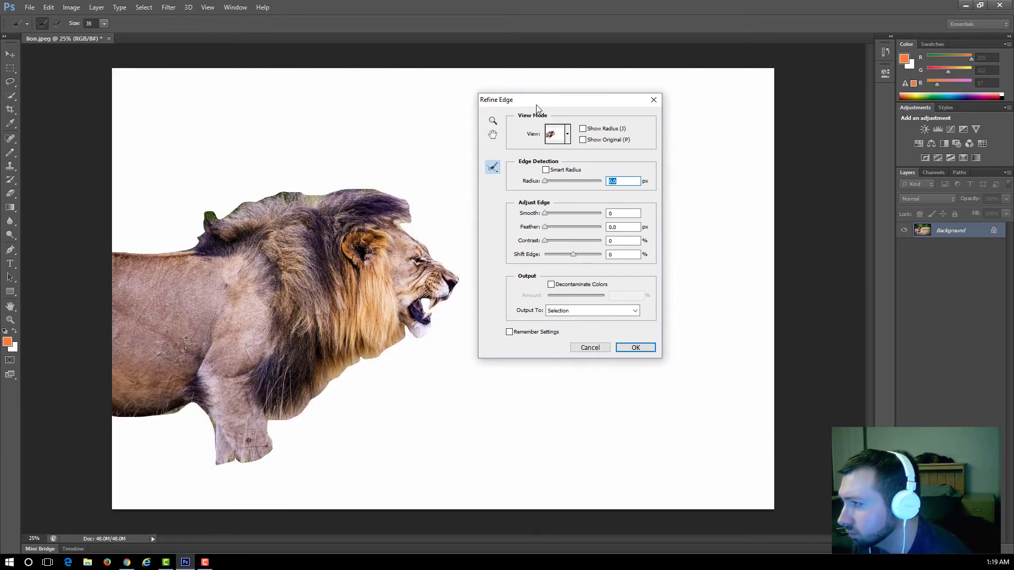
left_click(551, 182)
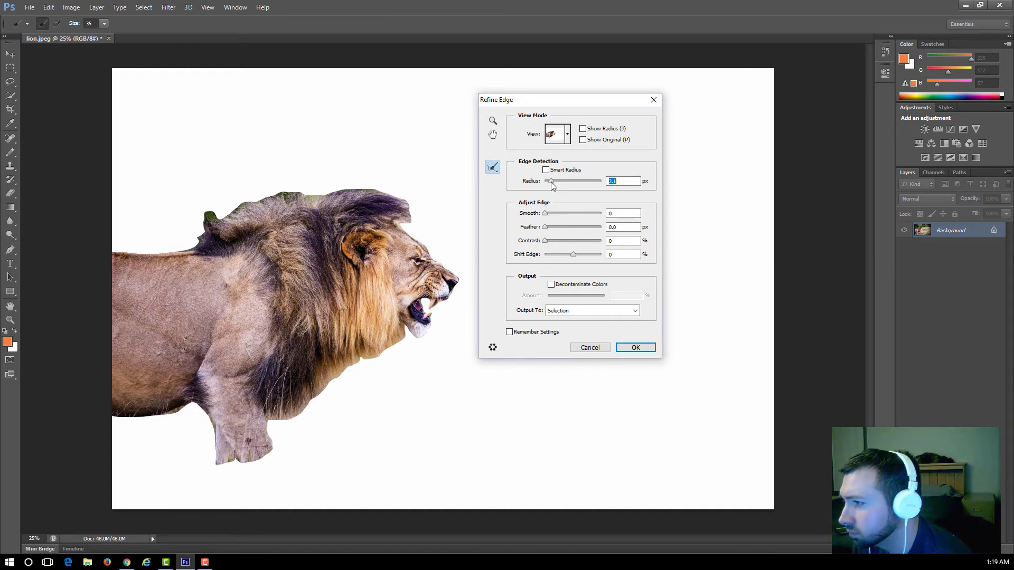
left_click_drag(551, 181, 566, 181)
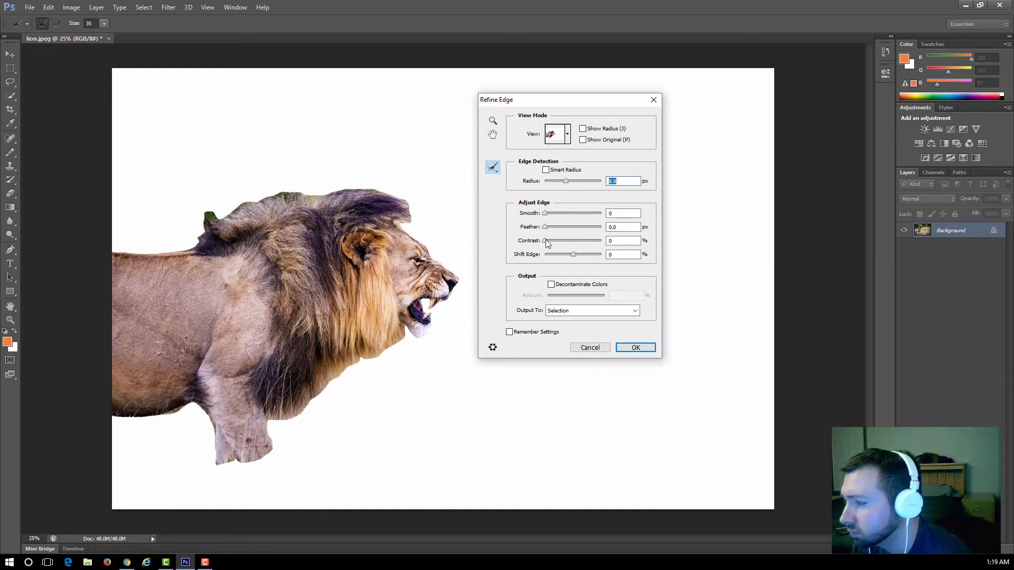
left_click_drag(545, 240, 564, 213)
mouse_move(573, 254)
left_mouse_down()
mouse_move(585, 254)
mouse_move(562, 256)
mouse_move(581, 254)
left_mouse_up()
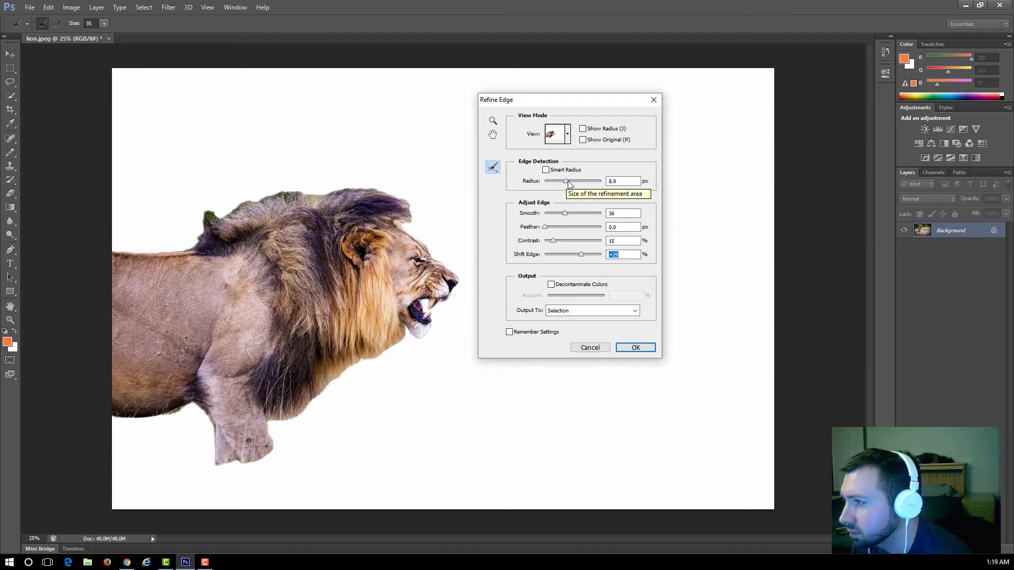
- Enable Smart Radius, set the radius to 67.7 px and shift edge to -64%, and apply the edge refinement
mouse_move(566, 181)
left_mouse_down()
mouse_move(589, 181)
mouse_move(580, 181)
left_mouse_up()
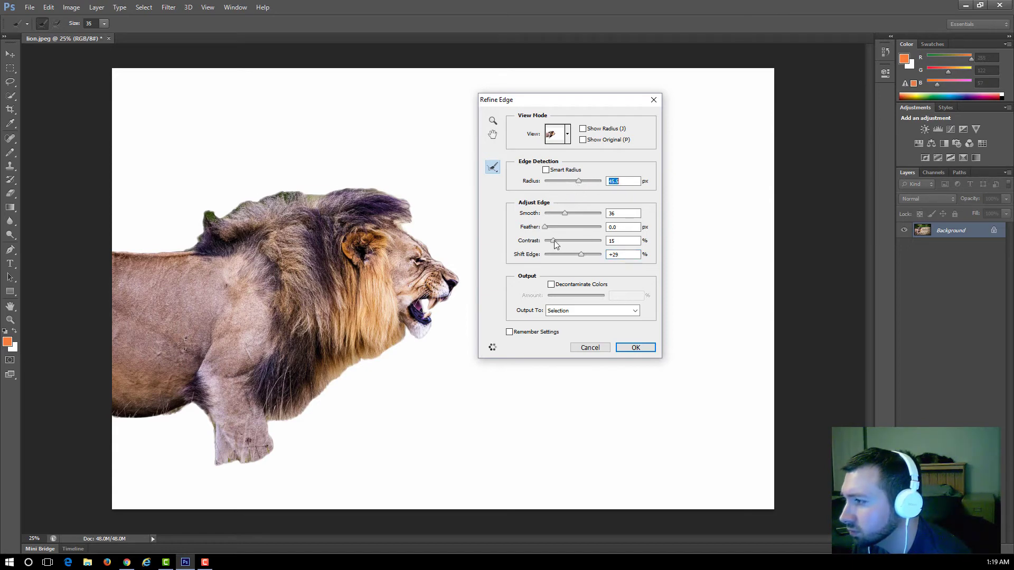
left_click(546, 170)
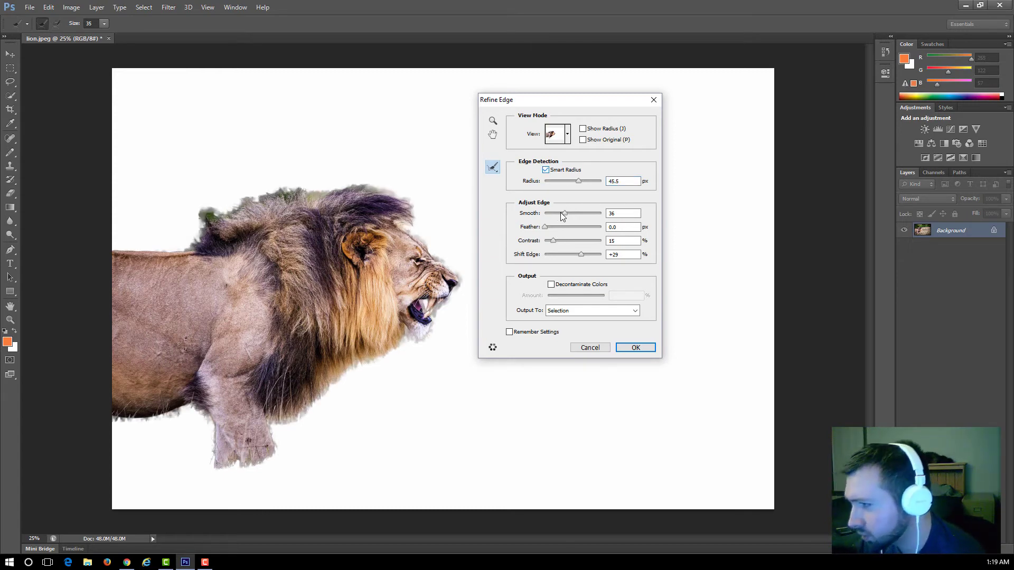
left_click_drag(580, 181, 585, 181)
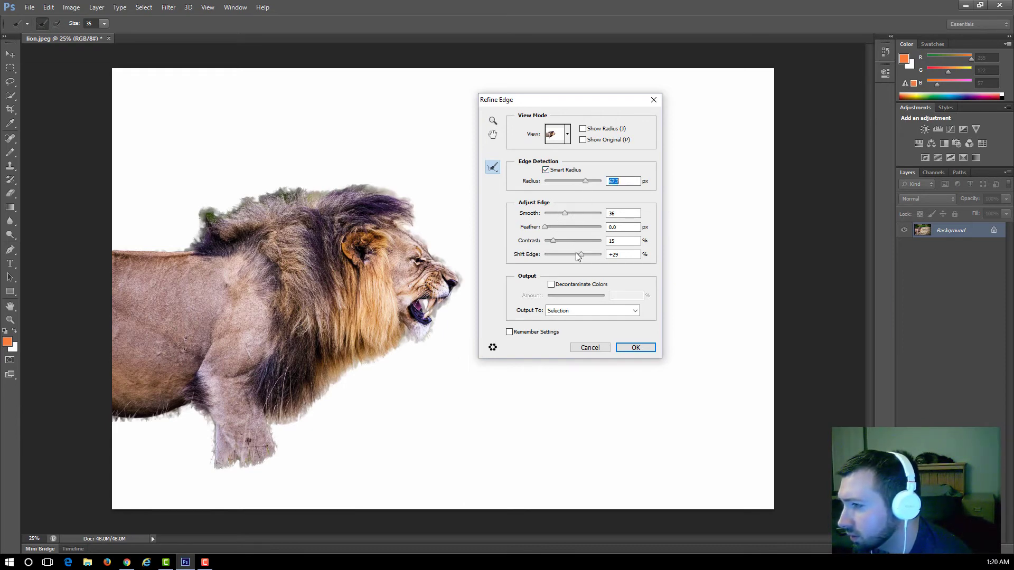
left_click_drag(580, 257, 561, 258)
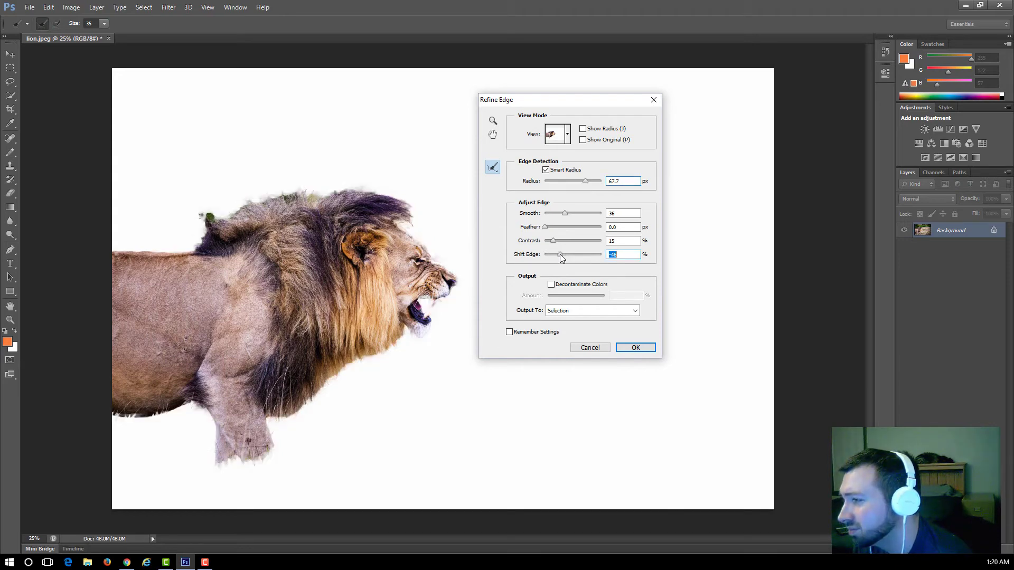
left_click_drag(563, 257, 556, 259)
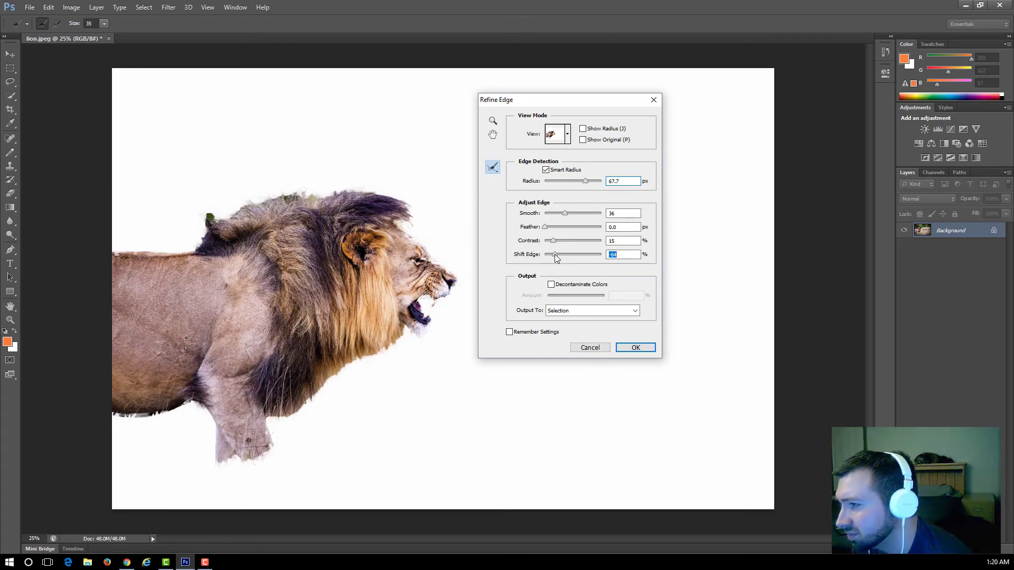
left_click(637, 346)
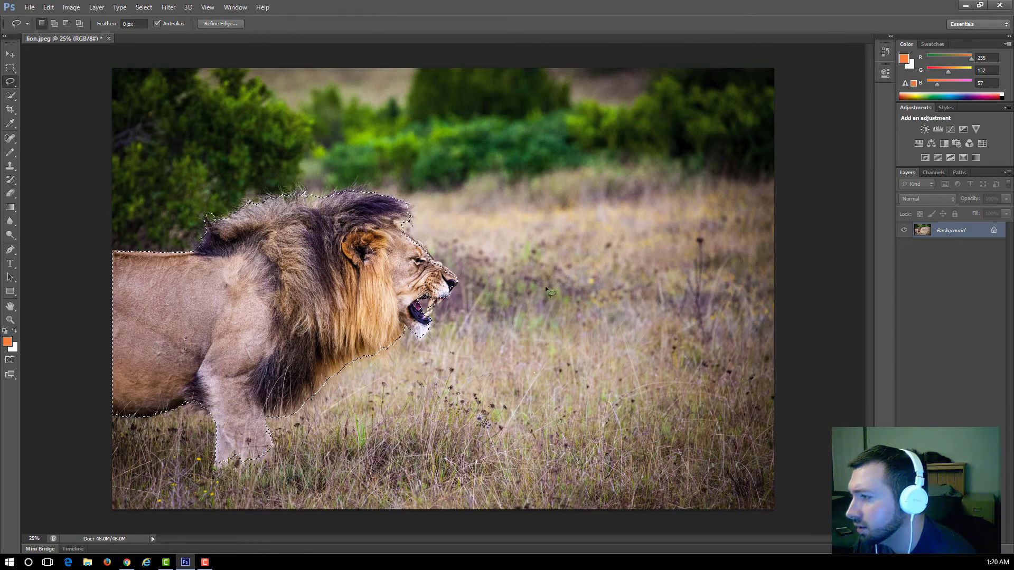
- Copy the selected lion to a new layer and move the copy in front of the original lion's face
right_click(358, 285)
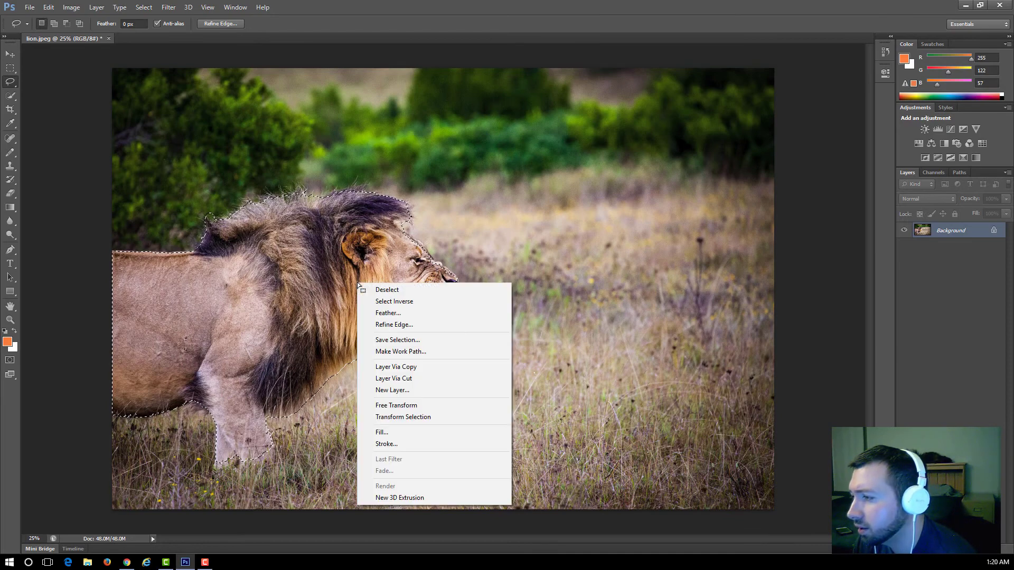
left_click(394, 368)
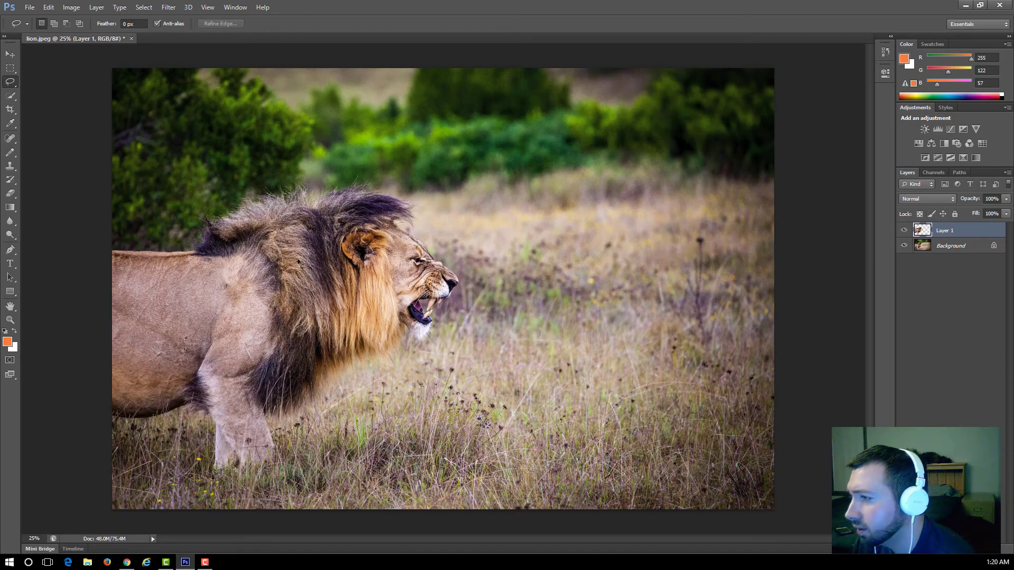
left_click(10, 55)
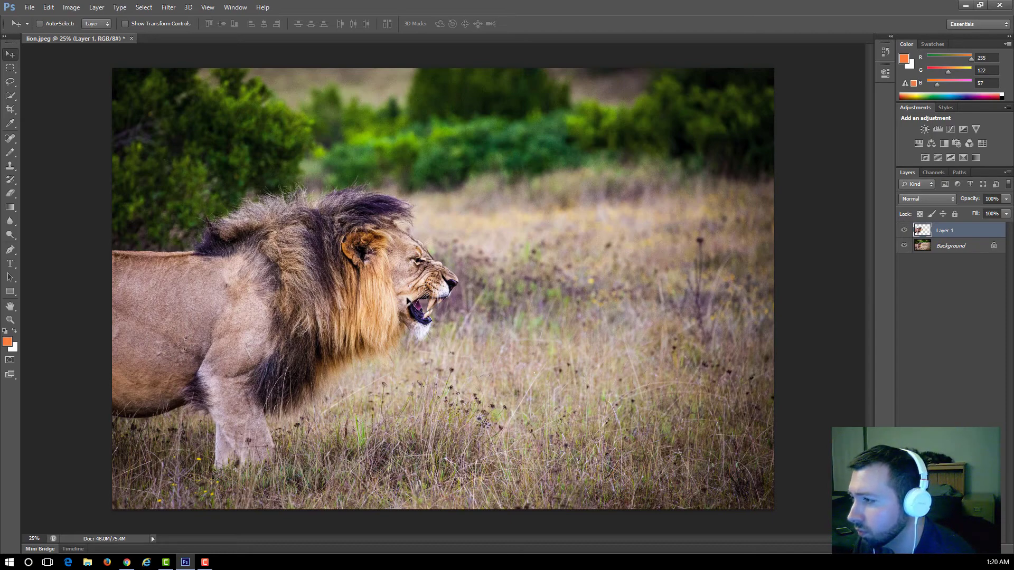
left_click_drag(152, 297, 533, 270)
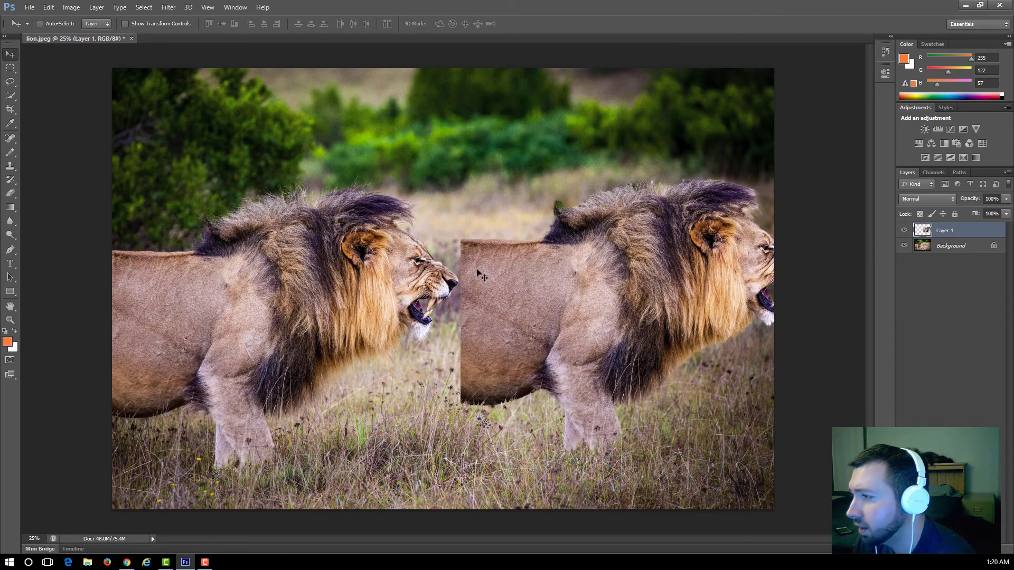
- Flip the copied lion on Layer 1 horizontally so that it faces the original lion
left_click(48, 7)
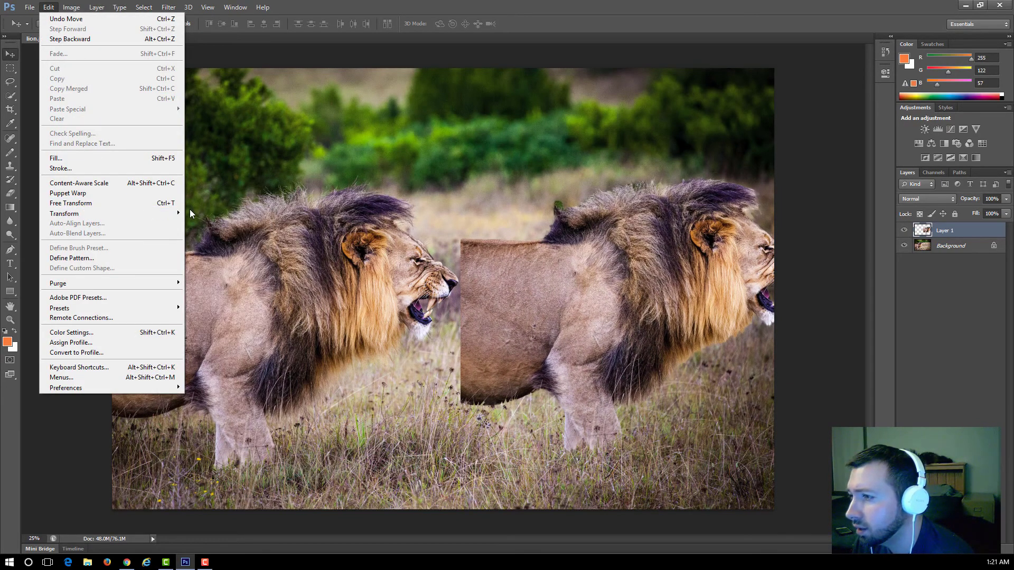
mouse_move(167, 213)
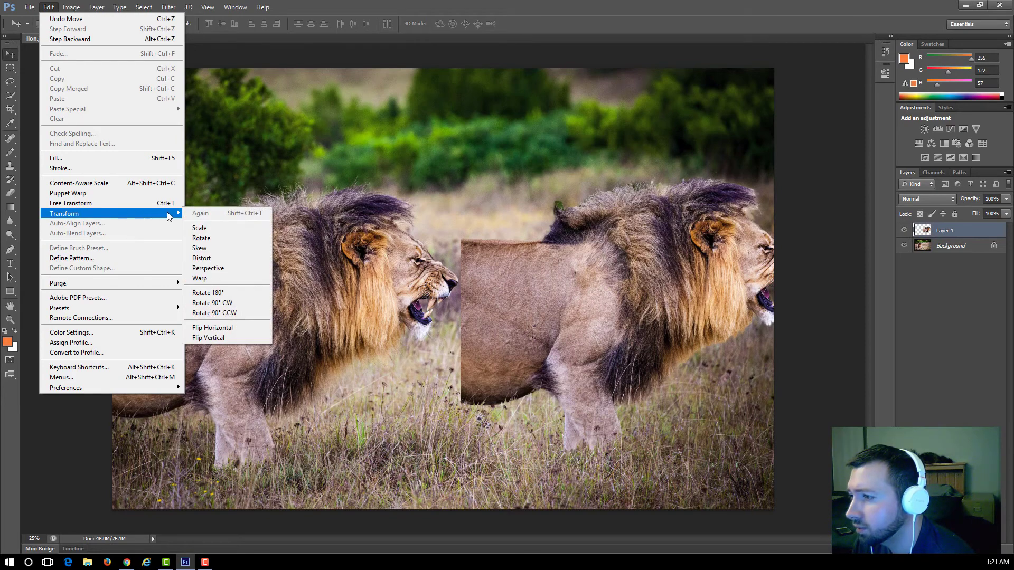
left_click(212, 328)
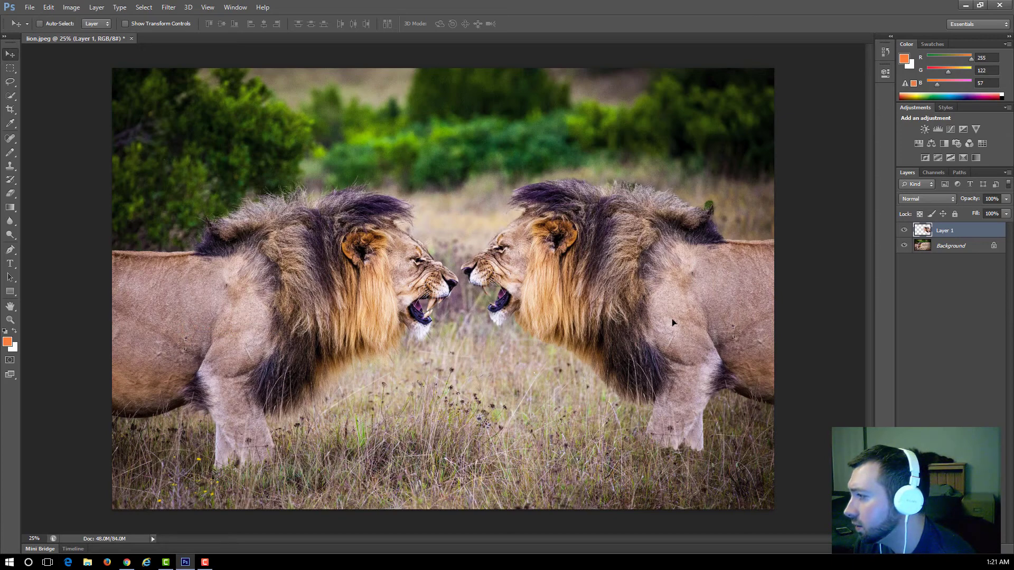
- Reposition the flipped lion so it stands level with the original lion, leaving a gap between their faces
key("shift+Left")
key("shift+Left")
key("shift+Left")
key("shift+Left")
key("shift+Left")
key("shift+Left")
key("shift+Up")
key("shift+Up")
key("shift+Right")
key("shift+Right")
key("shift+Right")
key("shift+Right")
key("shift+Right")
key("shift+Right")
key("shift+Down")
key("shift+Down")
key("shift+Down")
key("shift+Down")
key("shift+Down")
key("shift+Down")
key("shift+Down")
key("shift+Down")
key("shift+Down")
key("shift+Down")
key("shift+Down")
key("shift+Down")
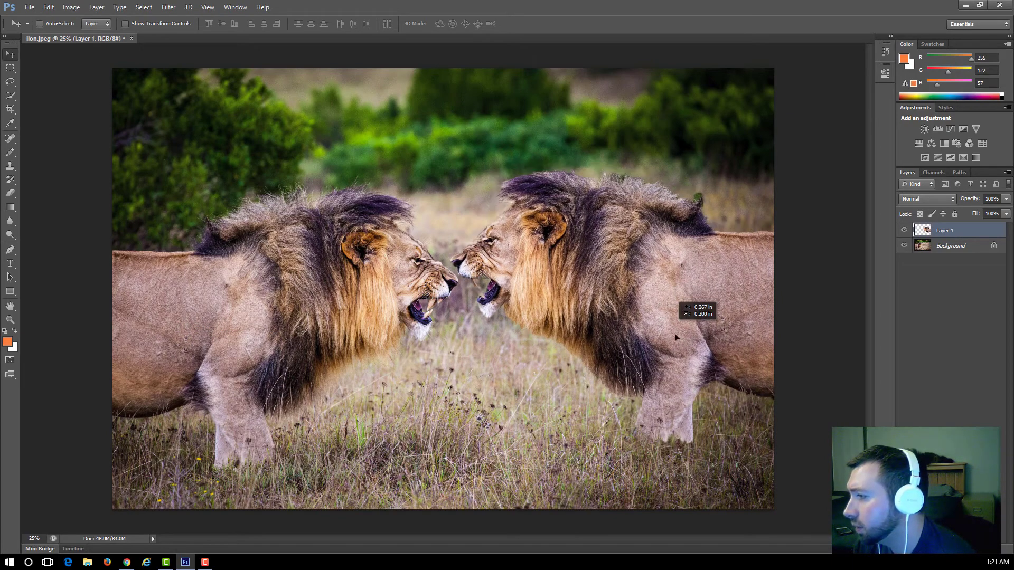
key("shift+Right")
key("shift+Right")
key("shift+Right")
key("shift+Right")
key("shift+Right")
key("shift+Right")
key("shift+Right")
key("shift+Right")
key("shift+Right")
key("shift+Right")
key("shift+Right")
key("shift+Right")
key("shift+Right")
key("shift+Right")
key("shift+Right")
key("shift+Right")
key("shift+Right")
key("shift+Right")
key("shift+Right")
key("shift+Right")
key("shift+Up")
key("shift+Up")
key("shift+Up")
key("shift+Up")
key("shift+Up")
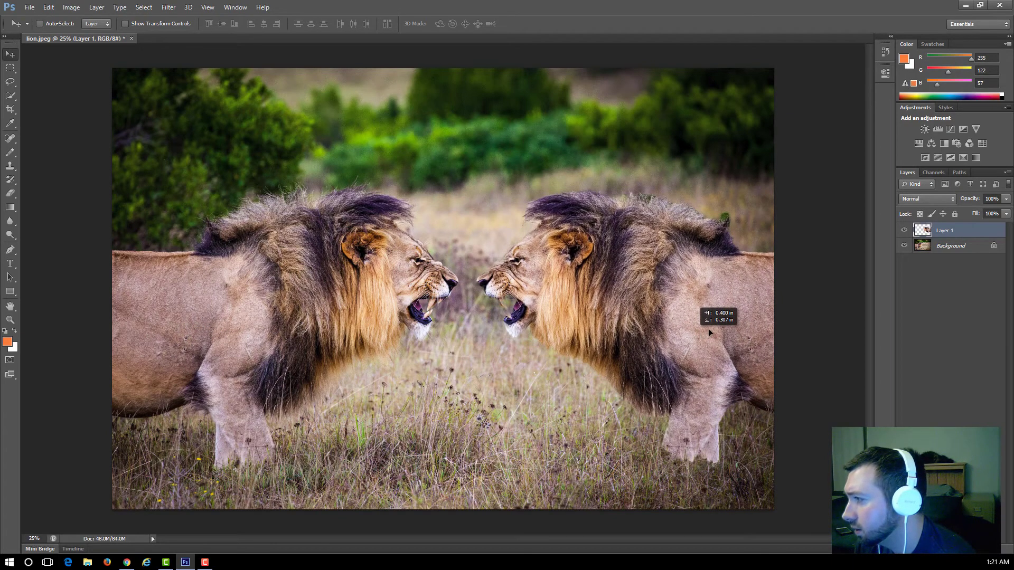
key("shift+Left")
key("shift+Left")
key("shift+Left")
key("shift+Left")
key("shift+Left")
key("shift+Left")
key("shift+Left")
key("shift+Left")
key("shift+Left")
key("Down")
key("Down")
key("Down")
key("Down")
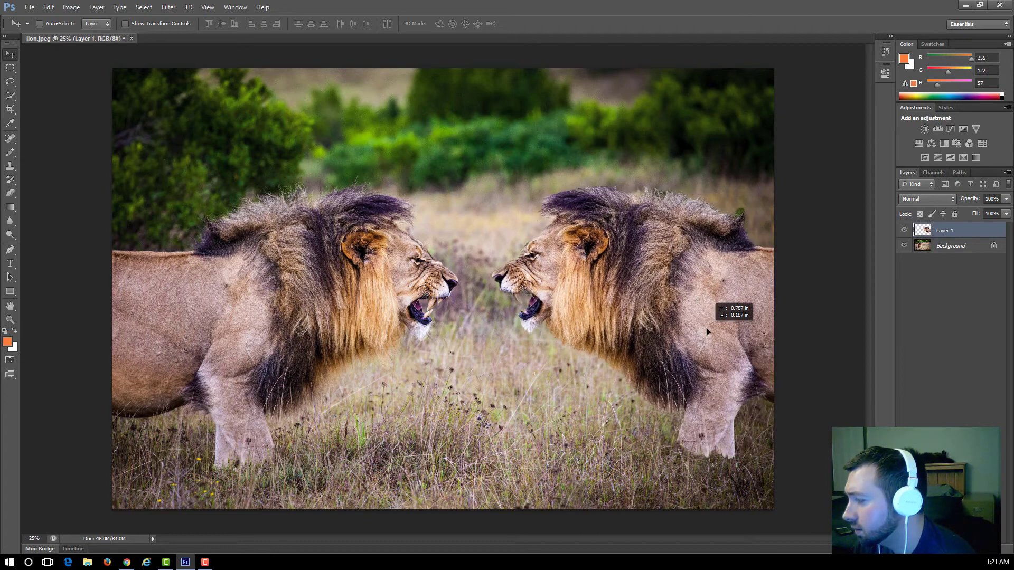
key("Right")
key("Right")
key("Right")
key("Right")
key("shift+Down")
key("shift+Down")
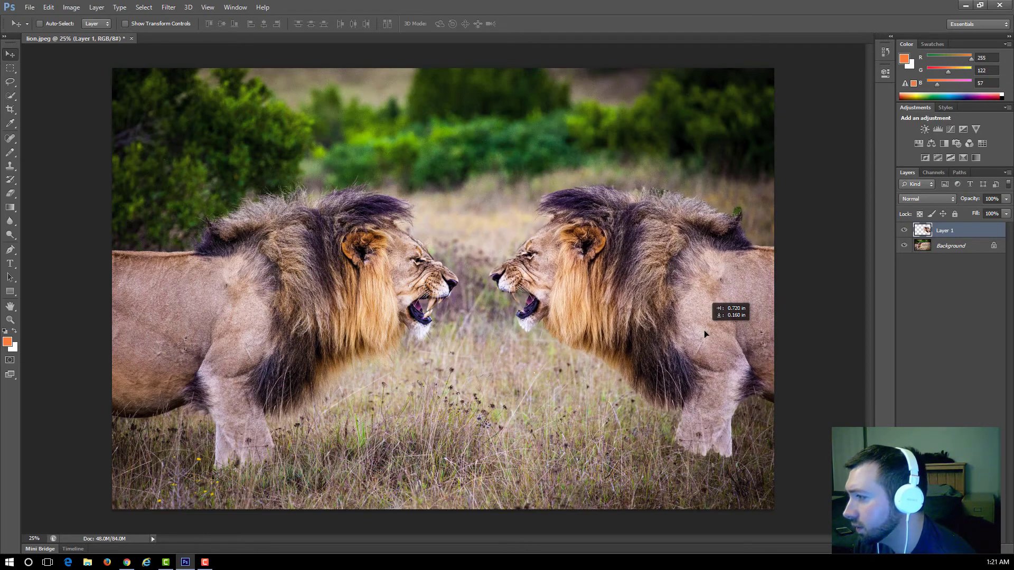
key("shift+Right")
key("shift+Right")
key("shift+Right")
key("shift+Right")
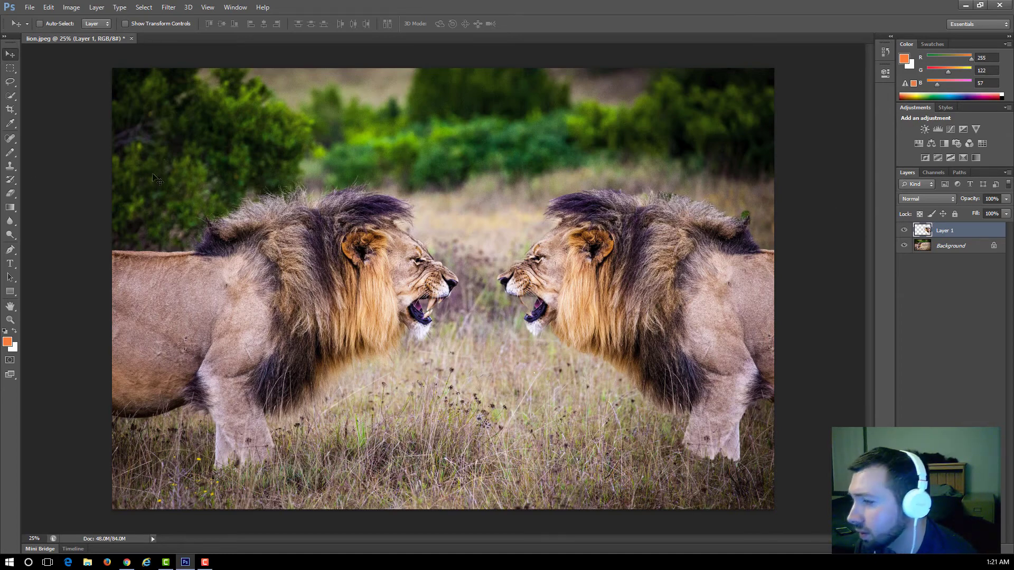
- Erase the leftover green foliage along the back of the copied lion's mane with the Eraser Tool
left_click(11, 193)
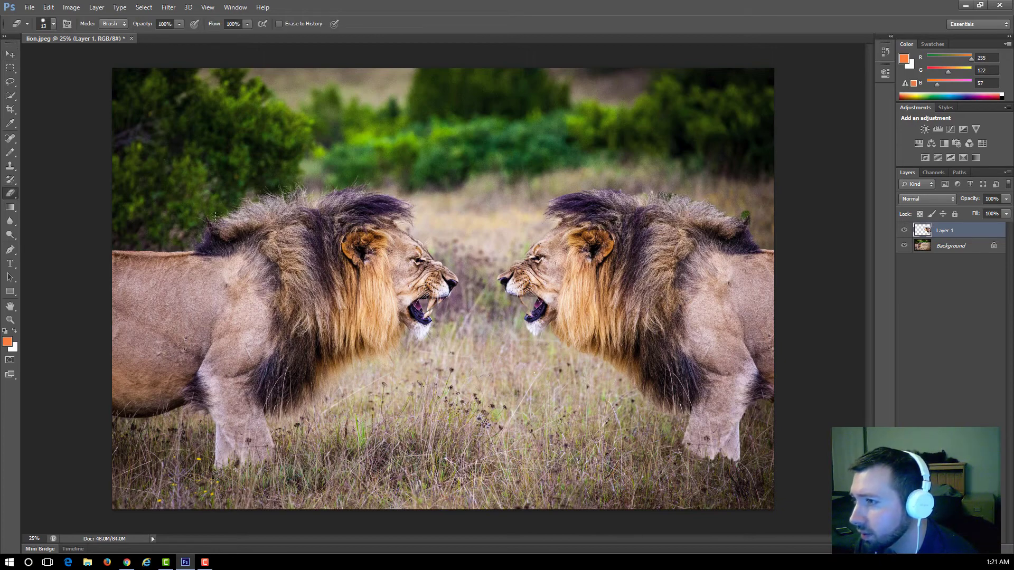
left_click(49, 28)
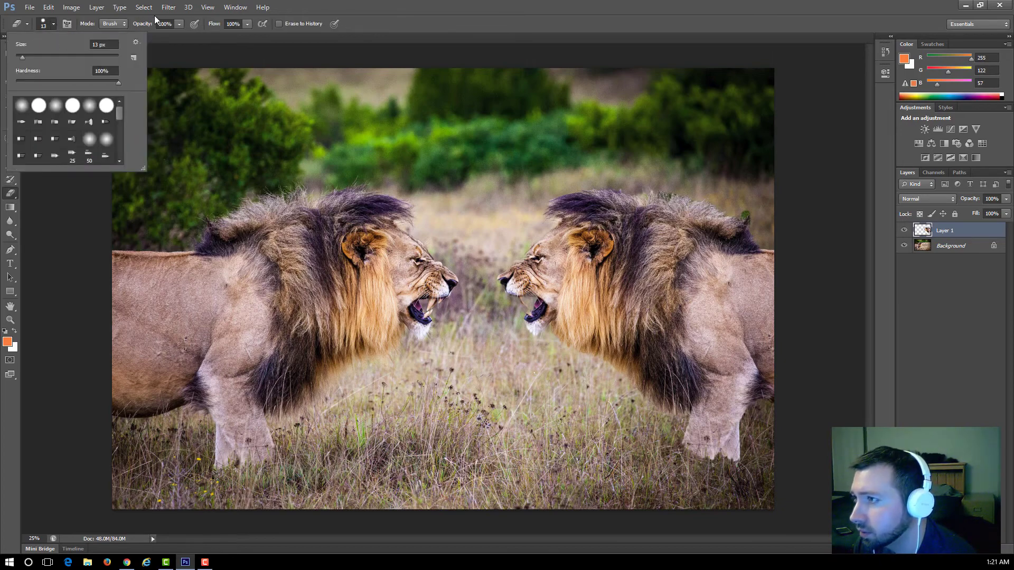
left_click(208, 7)
left_click(236, 85)
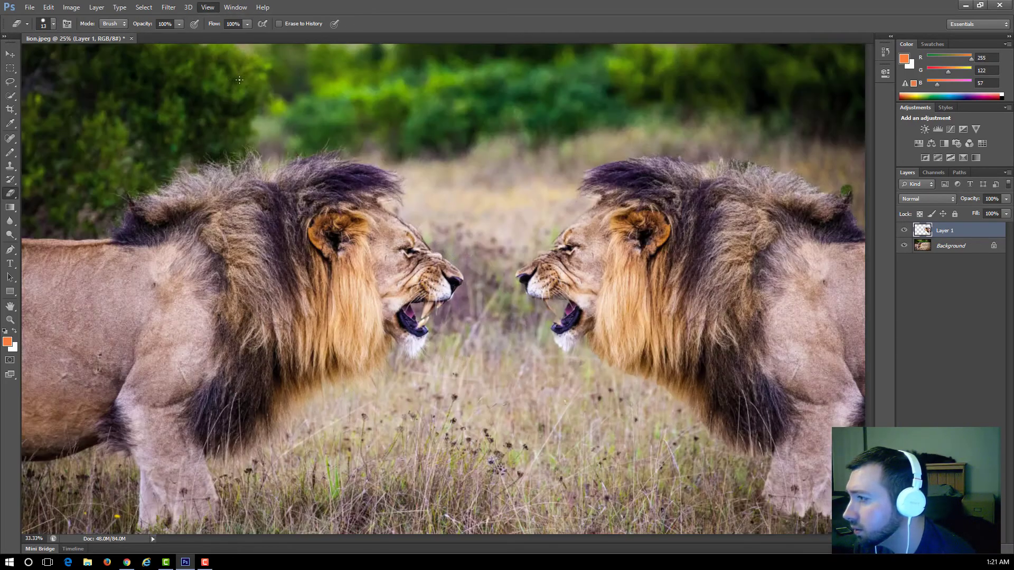
left_click(208, 8)
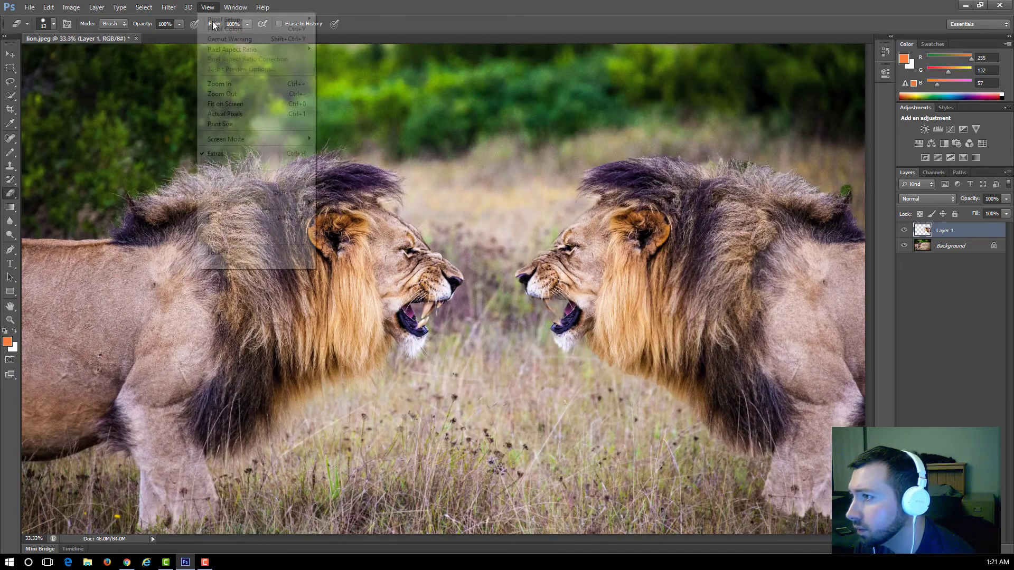
left_click(227, 87)
key("ctrl+plus")
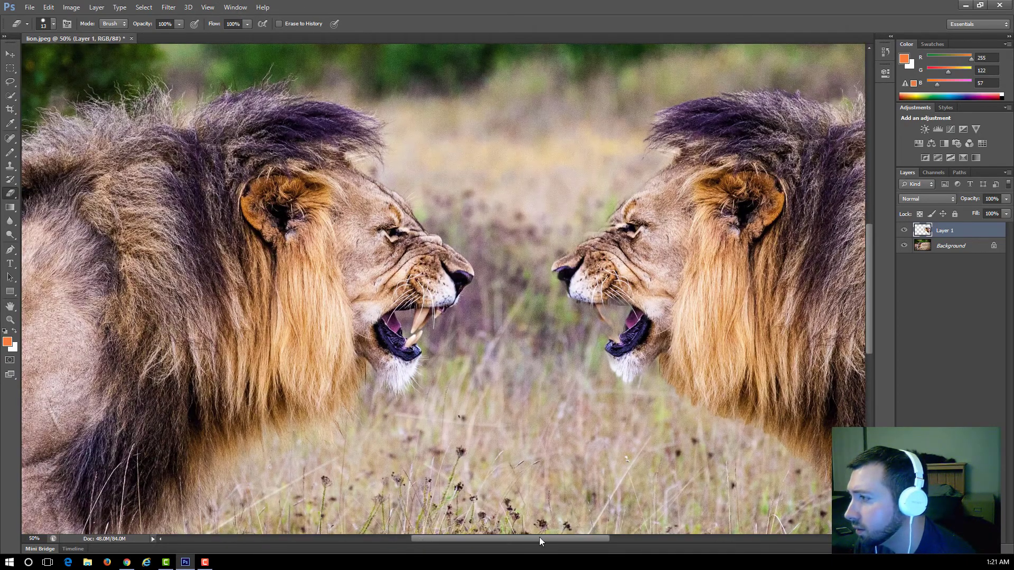
scroll(540, 537, "right", 5)
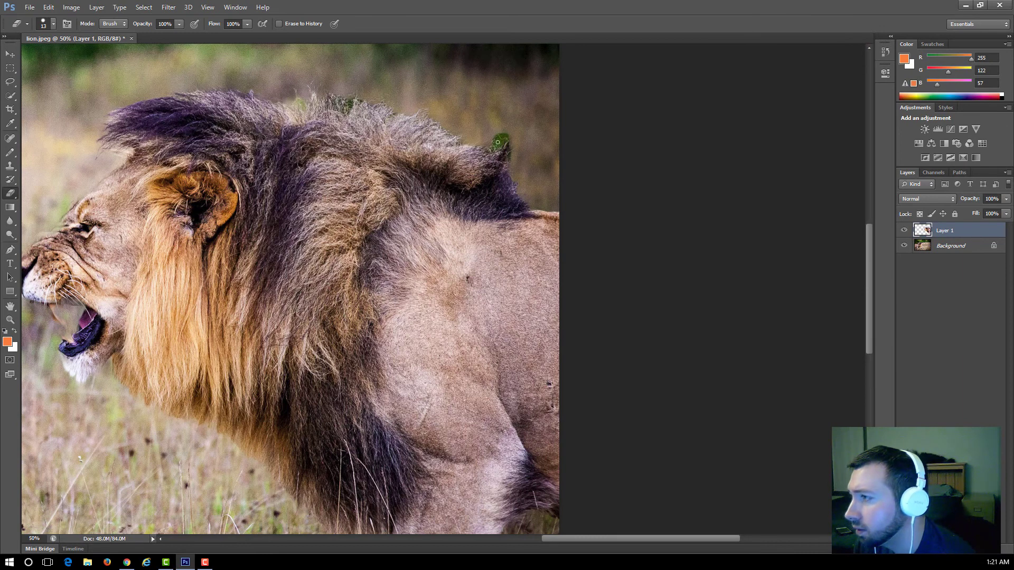
left_click_drag(497, 138, 491, 143)
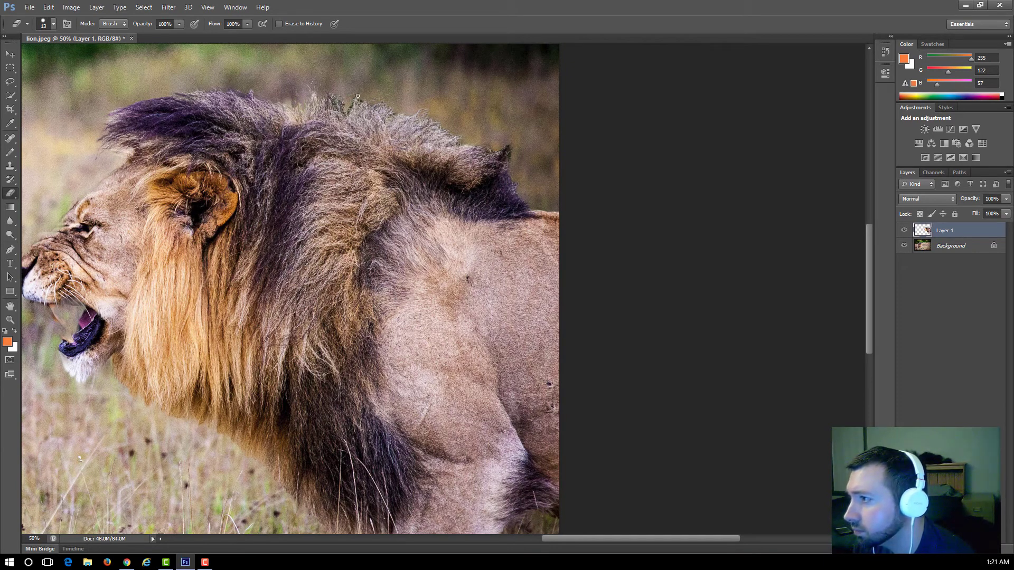
- Set the eraser to 59 px at 14% opacity and fade the lower edge of the copied lion's front leg into the grass
scroll(233, 284, "down", 8)
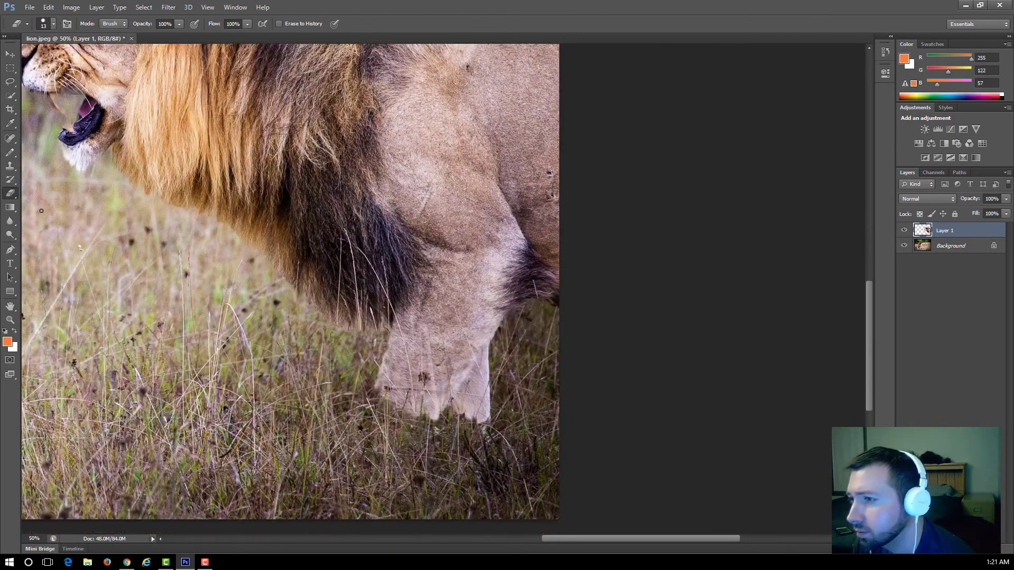
left_click(52, 24)
left_click_drag(27, 61, 41, 61)
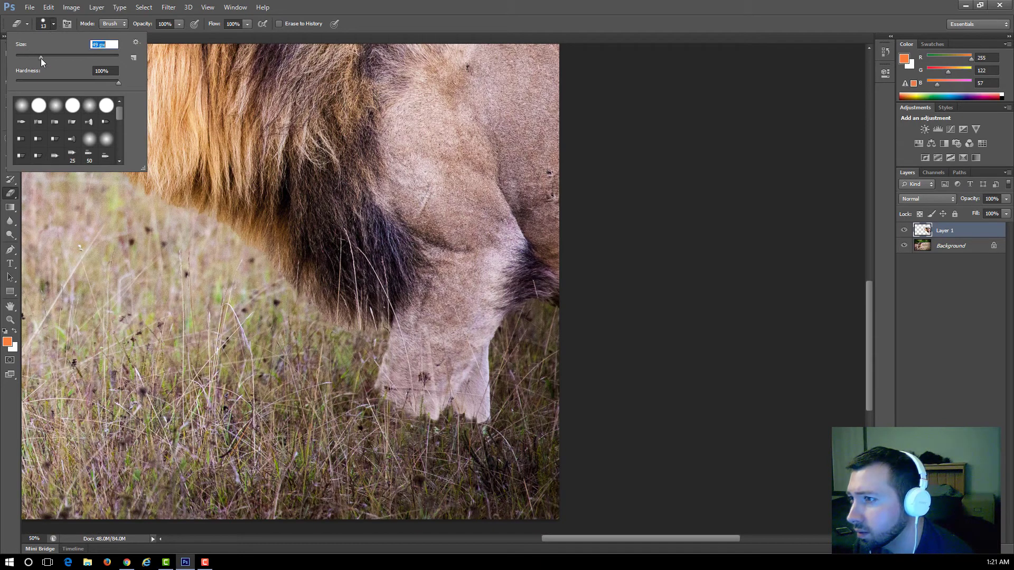
left_click(179, 24)
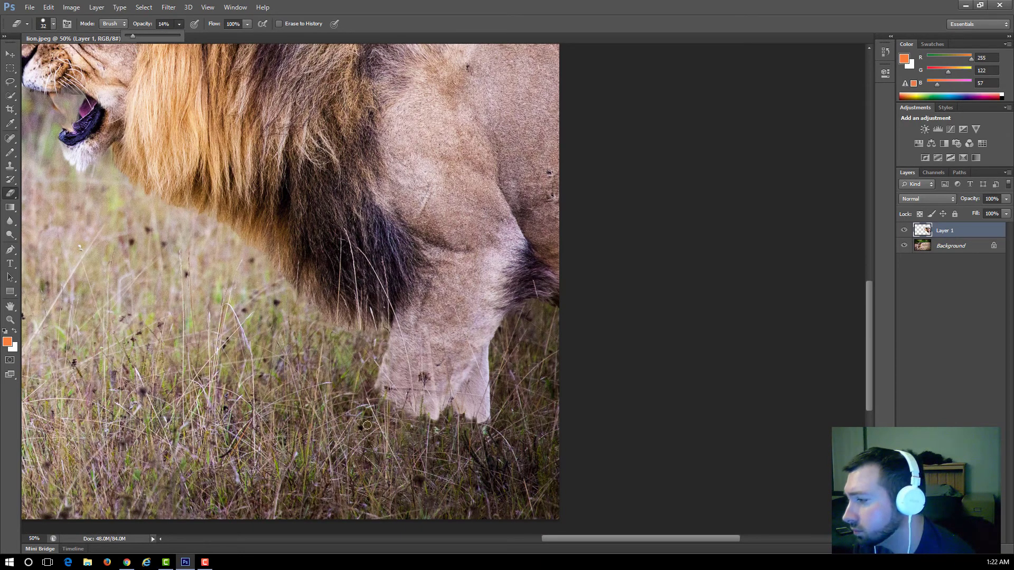
left_click(54, 25)
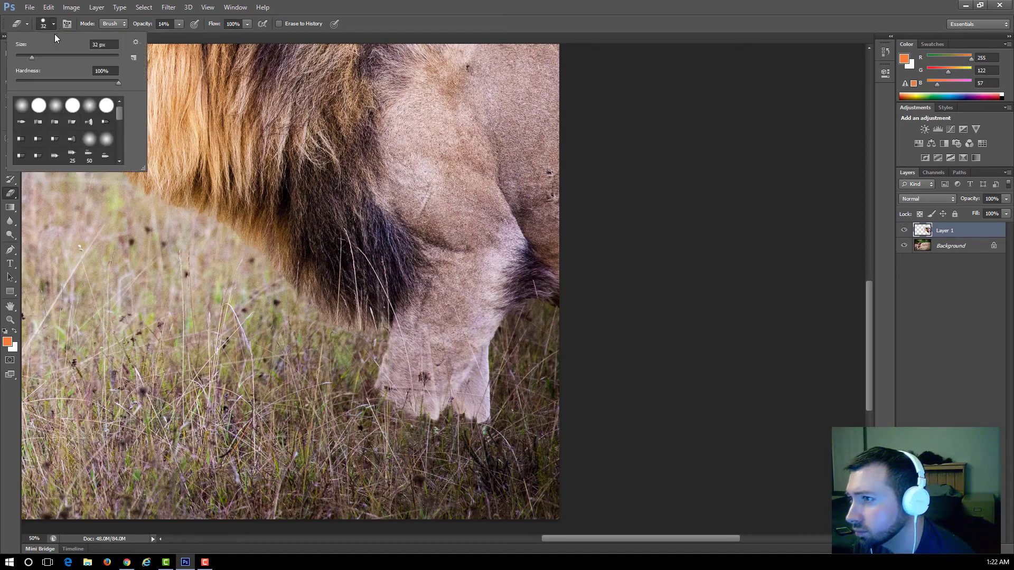
left_click_drag(33, 56, 45, 56)
left_click(378, 394)
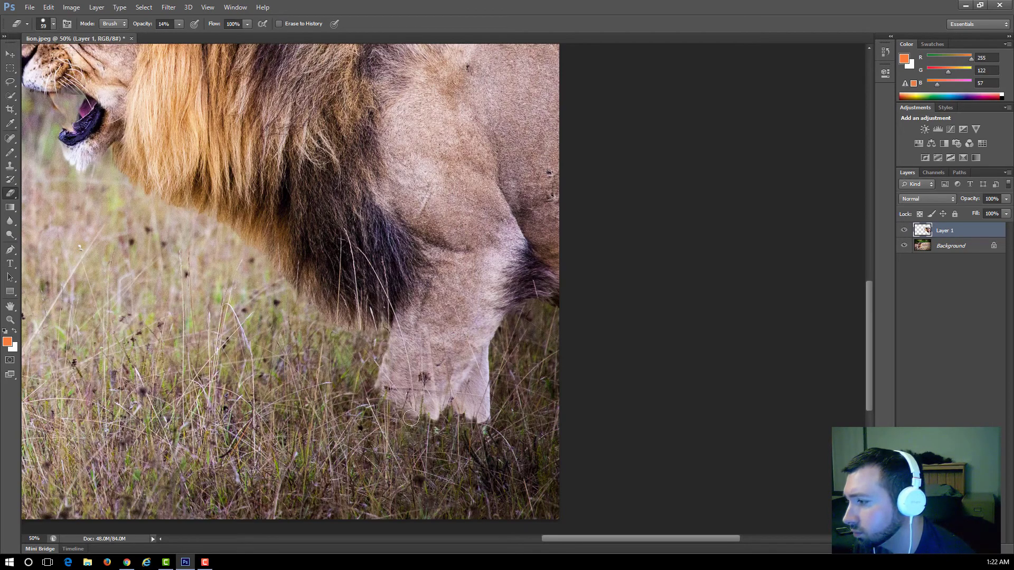
mouse_move(426, 411)
left_mouse_down()
mouse_move(433, 417)
mouse_move(415, 416)
left_mouse_up()
mouse_move(471, 433)
left_mouse_down()
mouse_move(465, 423)
mouse_move(492, 415)
mouse_move(421, 417)
mouse_move(455, 417)
left_mouse_up()
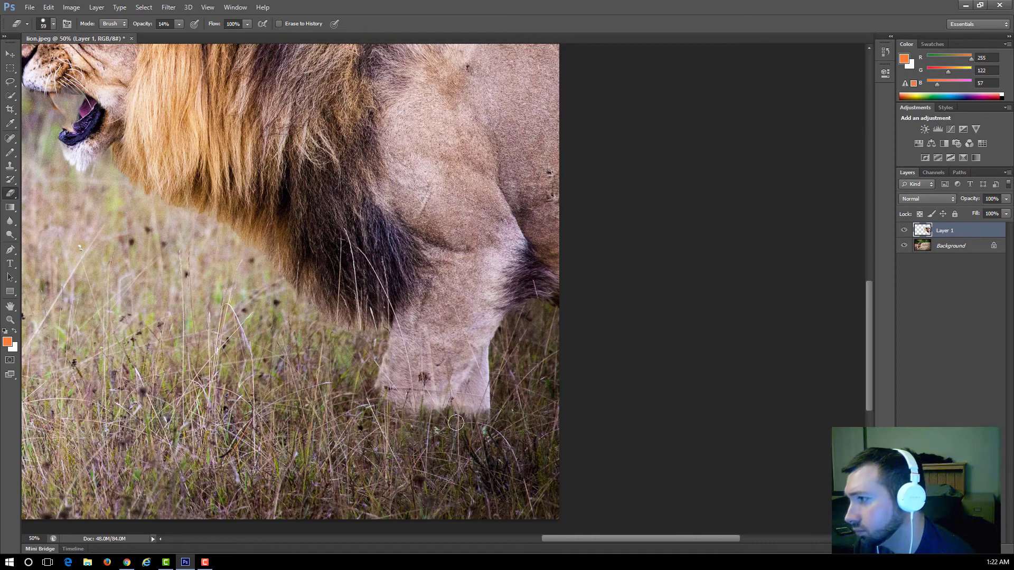
scroll(165, 232, "up", 1)
left_click(208, 7)
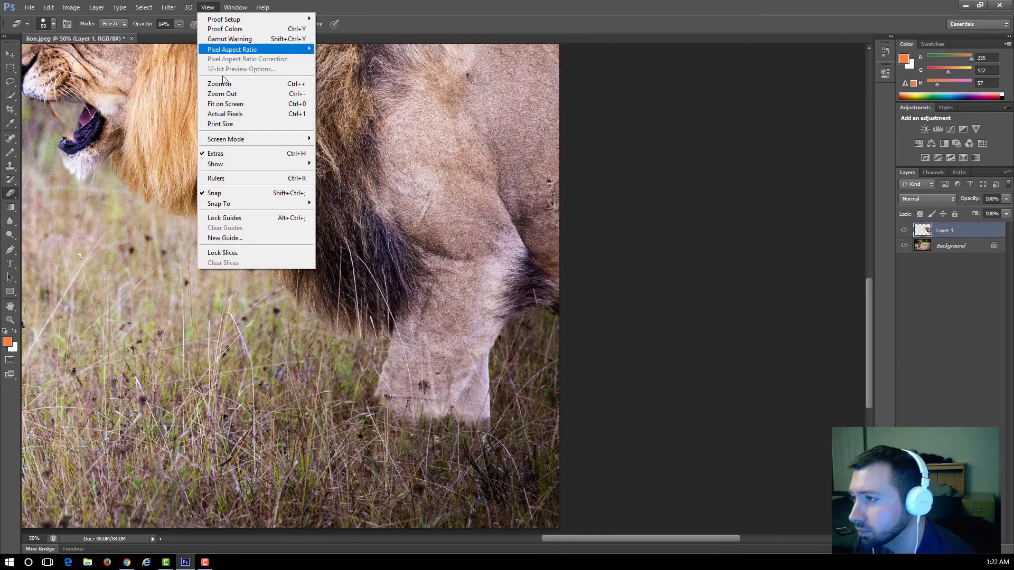
left_click(230, 105)
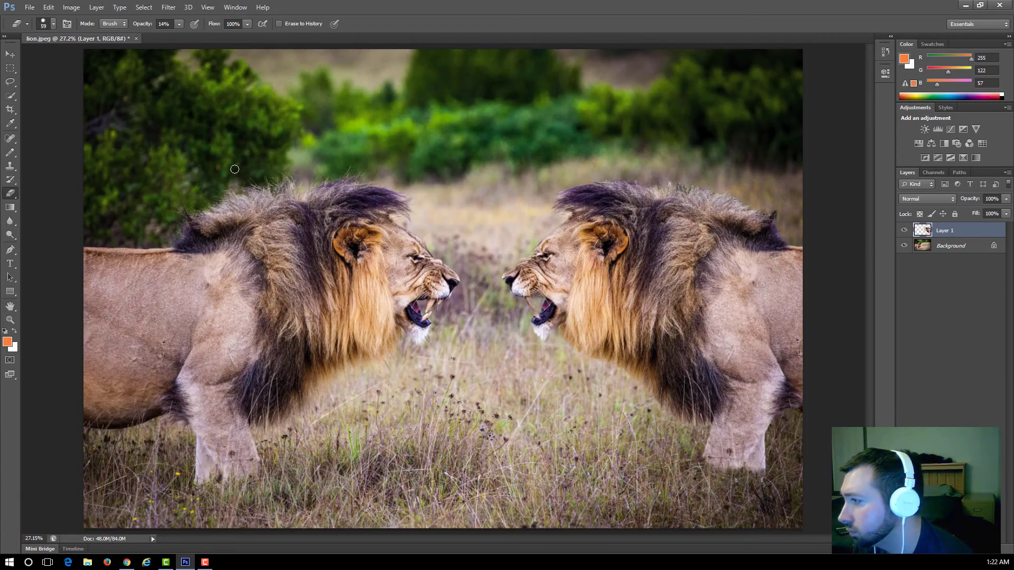
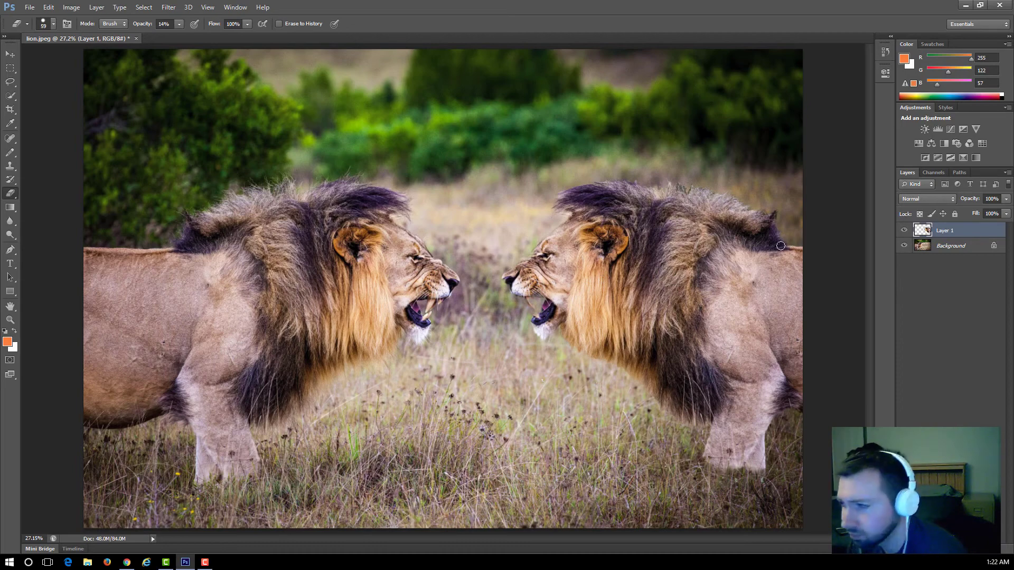
- Merge the visible layers into the Background layer
left_click(944, 249)
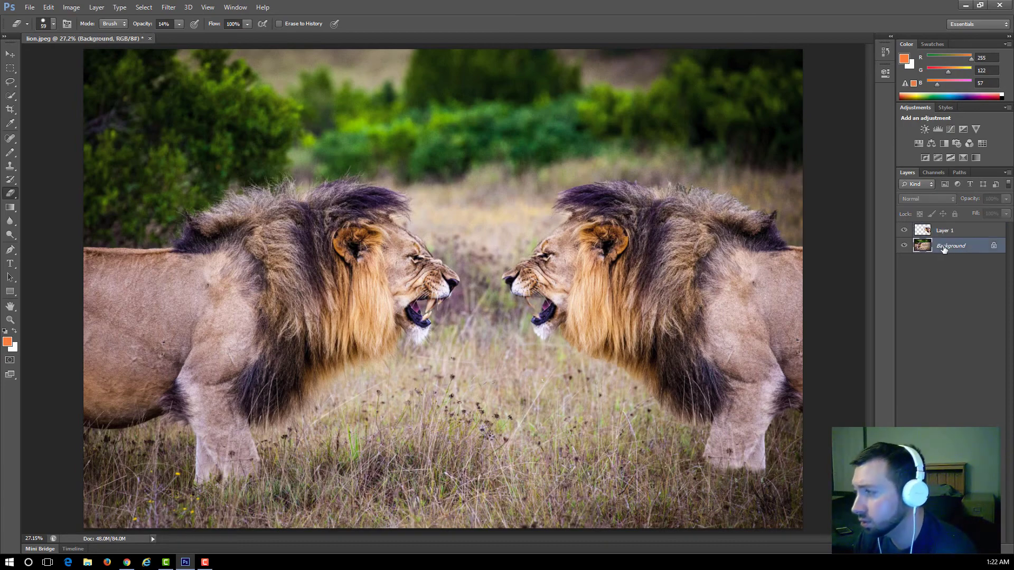
right_click(916, 246)
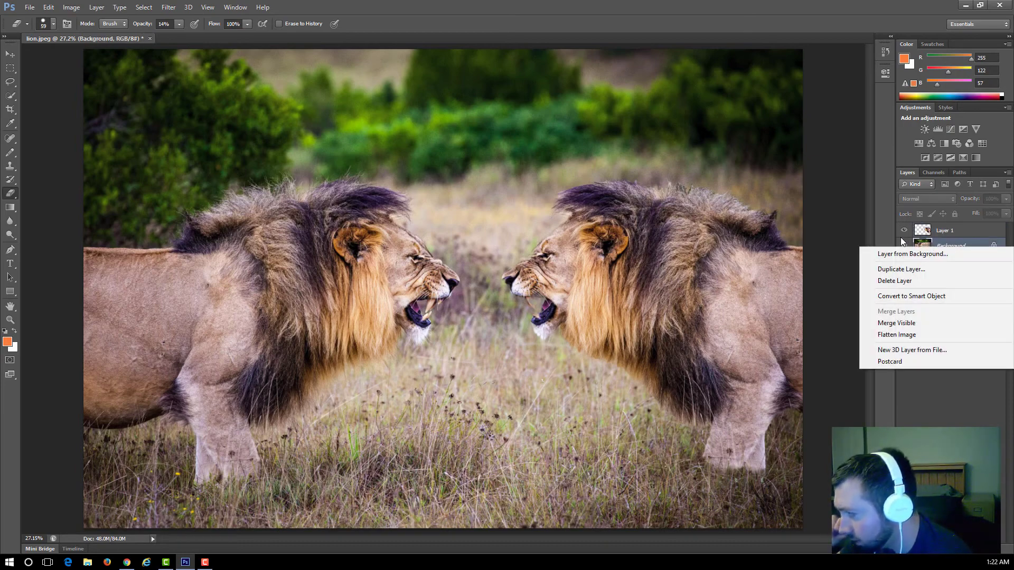
left_click(912, 327)
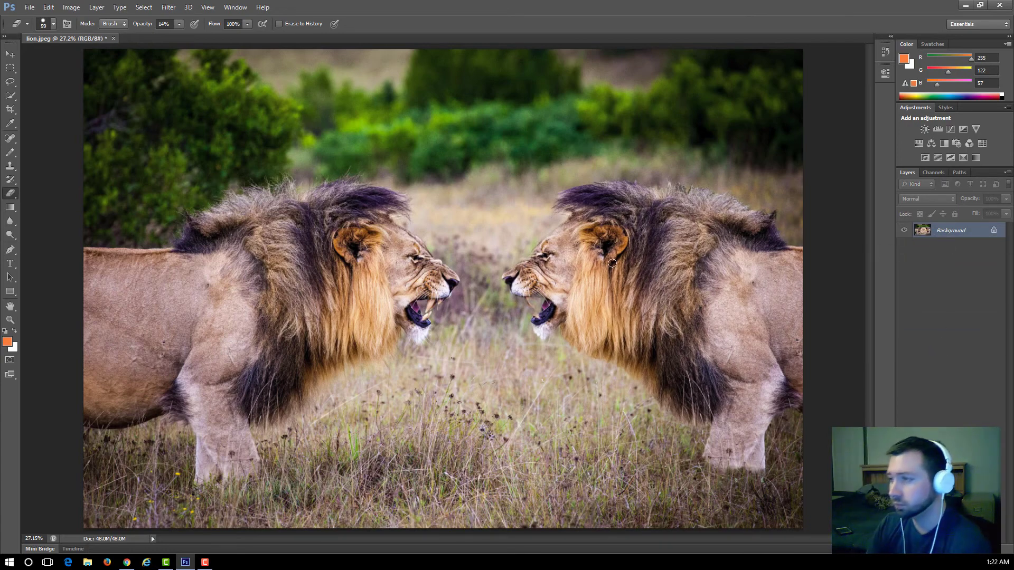
- Try to move the merged Background layer with the Move Tool, and undo the layer merge
left_click(10, 54)
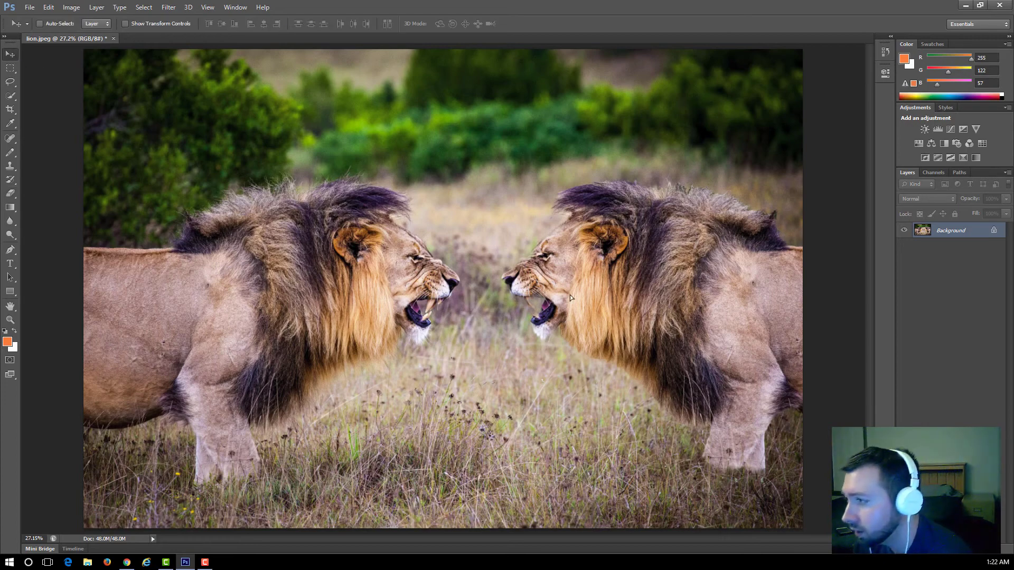
left_click(460, 215)
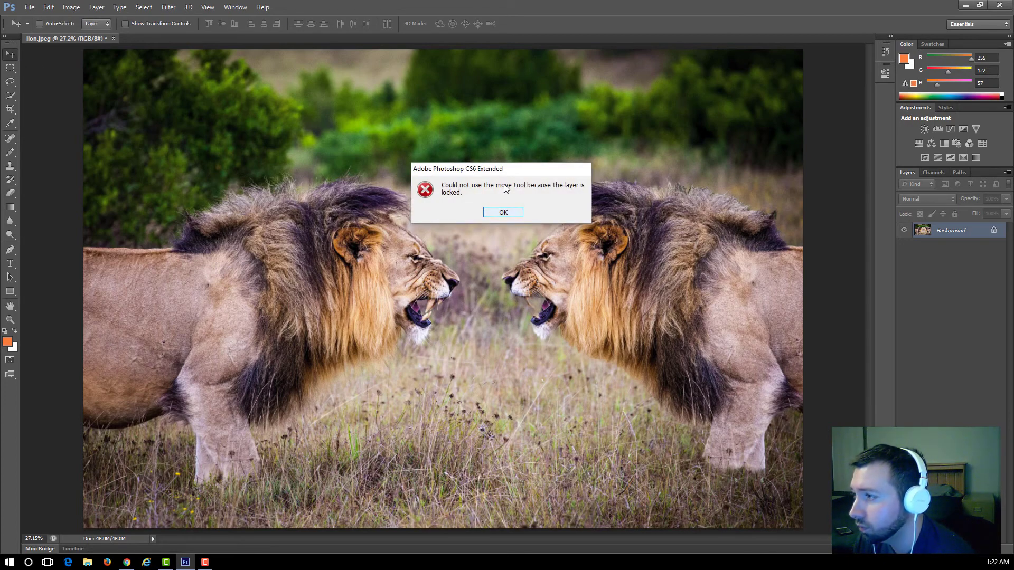
left_click(511, 217)
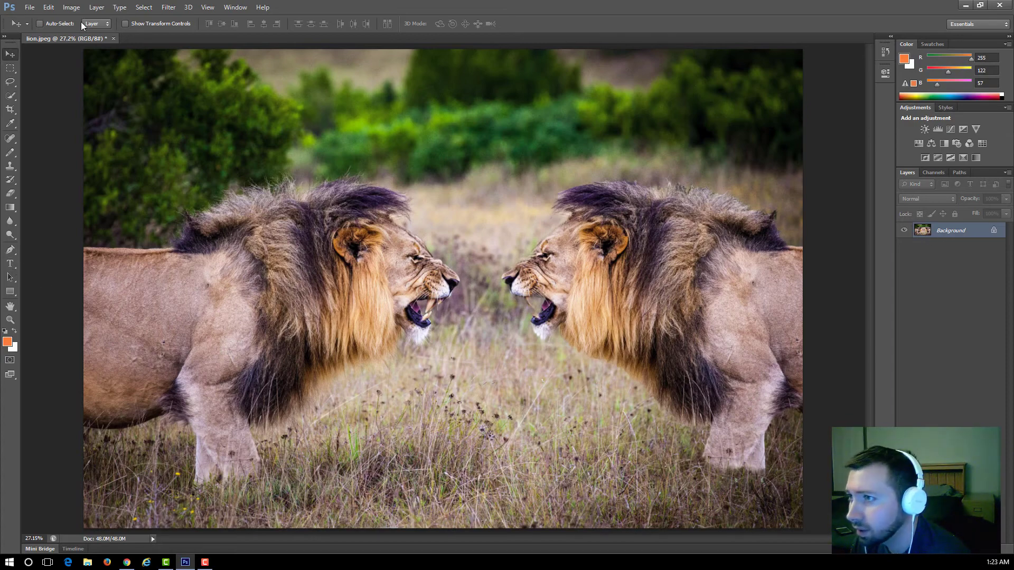
left_click(48, 7)
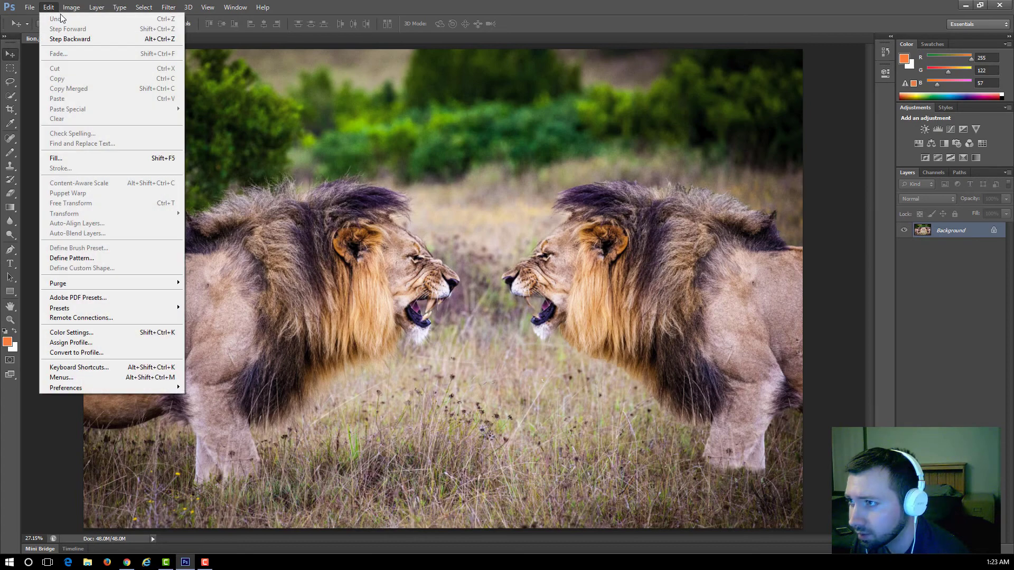
left_click(71, 41)
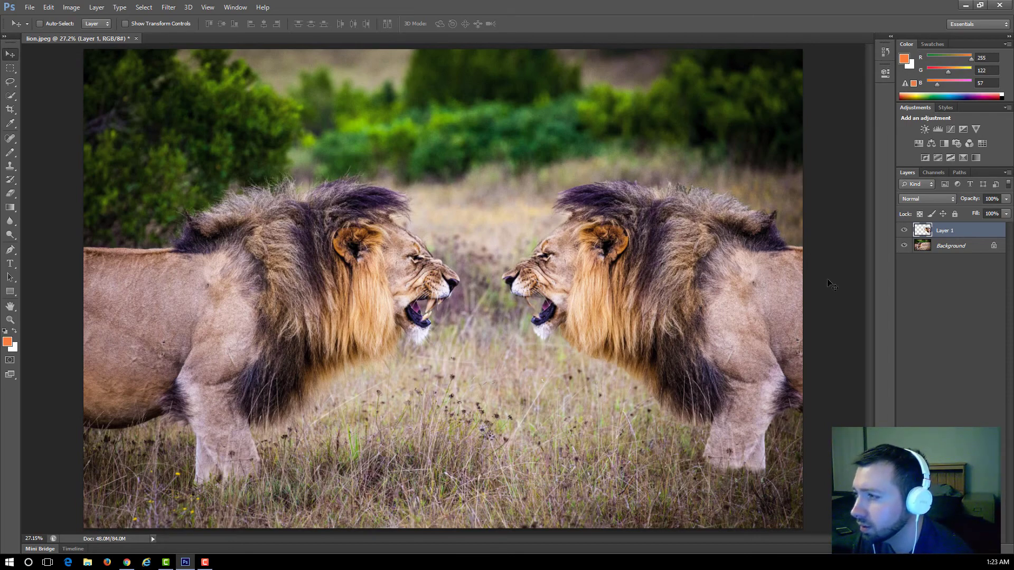
- Open the blending options of Layer 1 and move the dialog clear of the copied lion
right_click(938, 239)
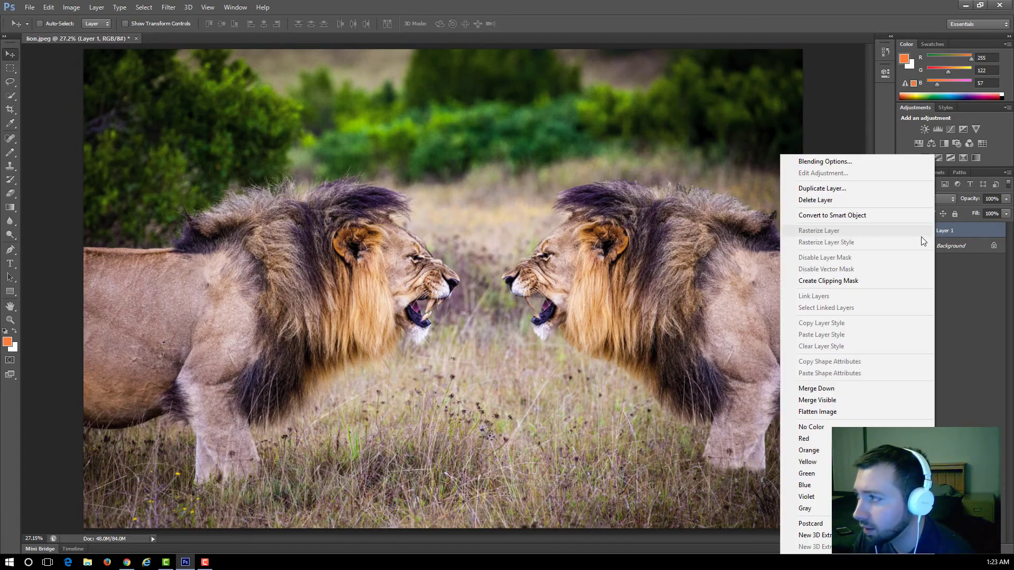
left_click(830, 161)
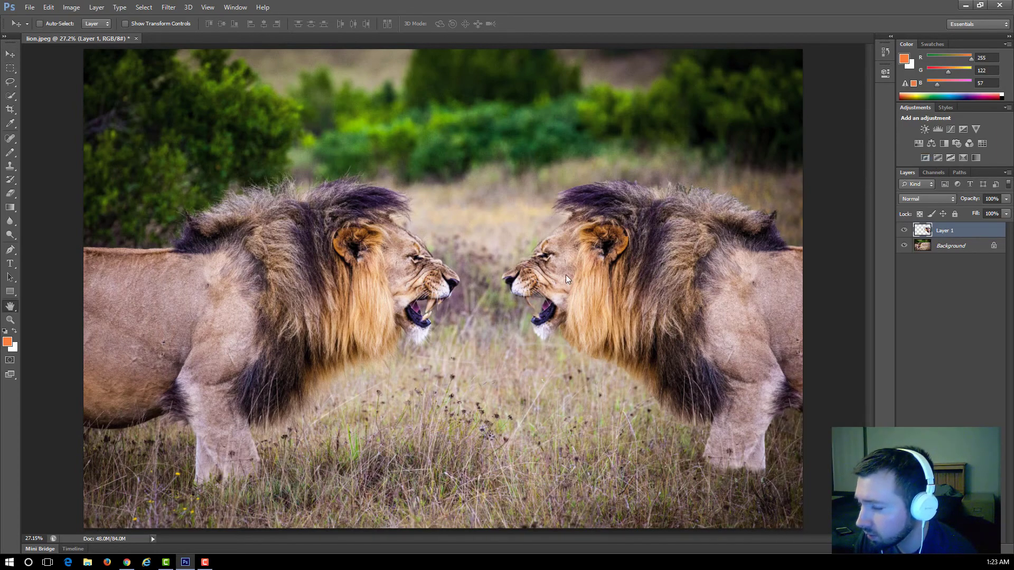
left_click_drag(351, 175, 187, 74)
- Try a drop shadow on Layer 1 with distance 46 px, spread 34%, size 155 px and 60% opacity, and turn it off
left_click(105, 240)
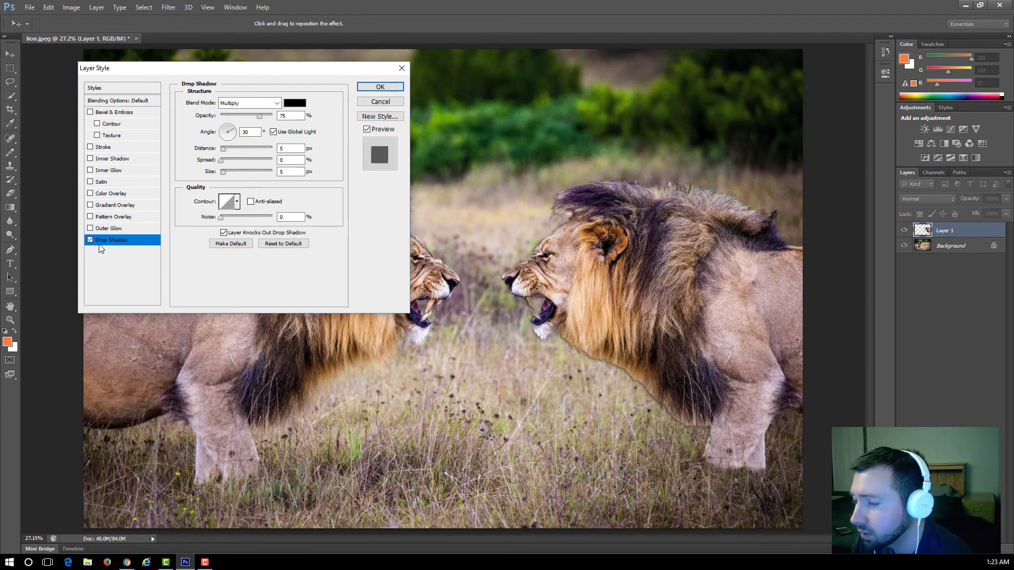
left_click_drag(223, 149, 254, 174)
left_click(245, 149)
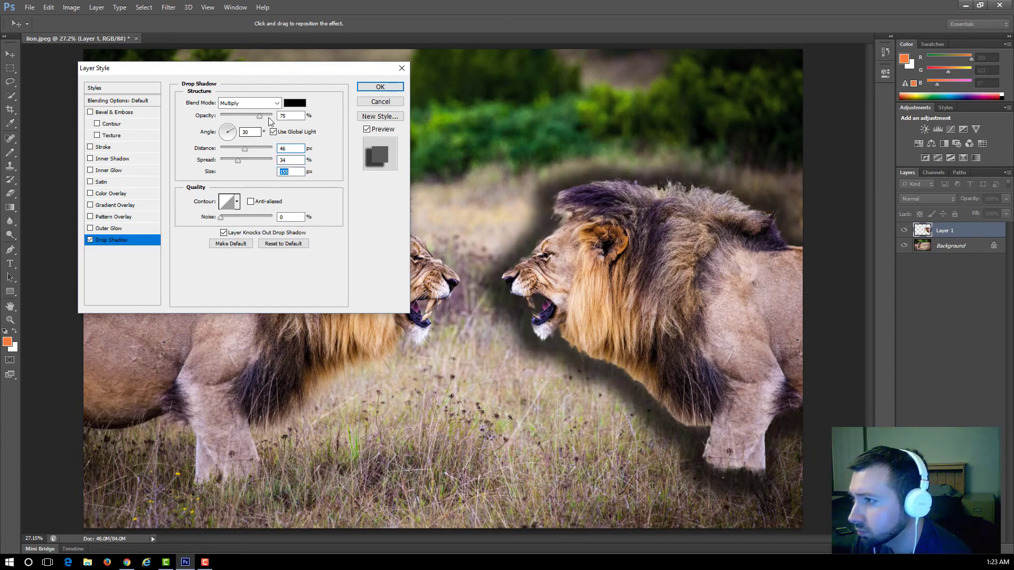
left_click_drag(260, 116, 235, 117)
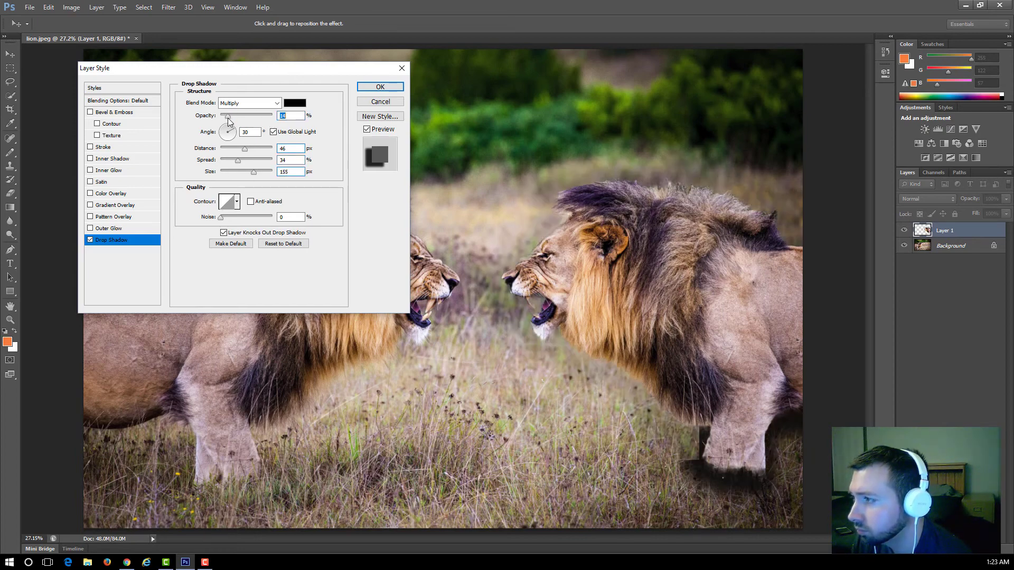
left_click(252, 118)
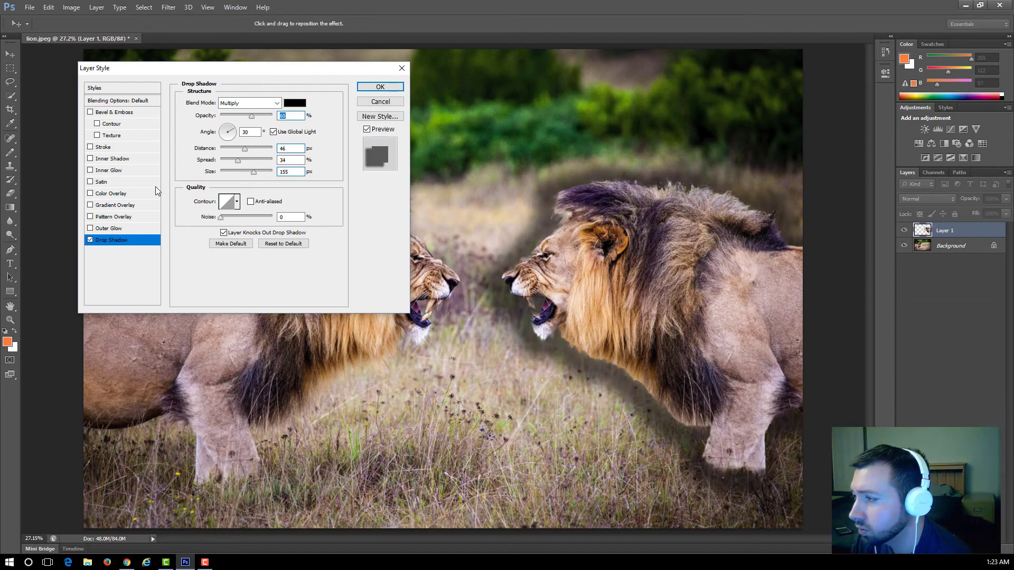
left_click(90, 240)
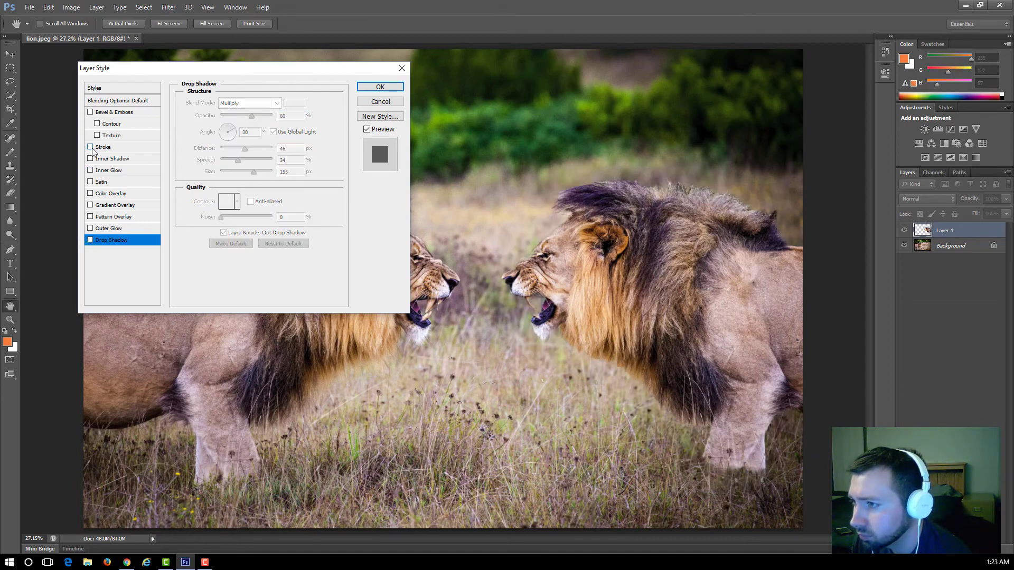
- Try a black 6 px outside stroke around the copied lion, lower its opacity to 3%, and turn the stroke off
left_click(91, 147)
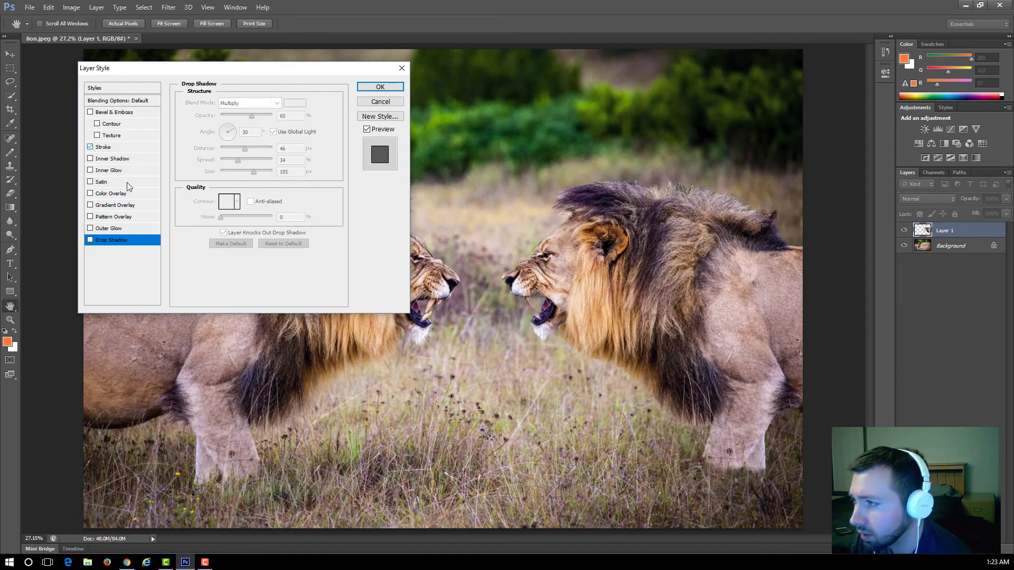
left_click(106, 146)
mouse_move(224, 103)
left_mouse_down()
mouse_move(259, 103)
mouse_move(223, 103)
left_mouse_up()
left_click_drag(272, 142, 231, 144)
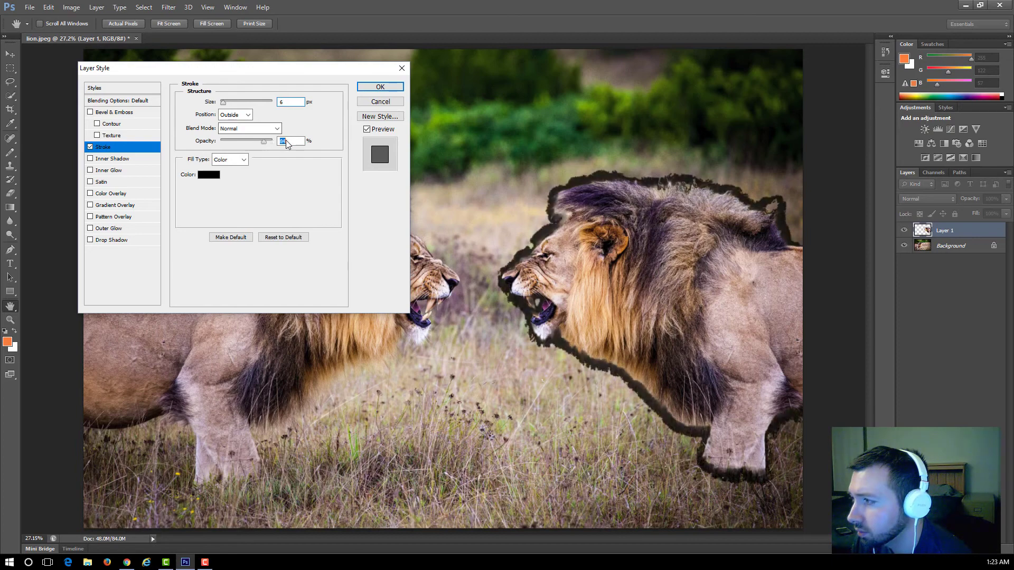
left_click_drag(265, 146, 222, 142)
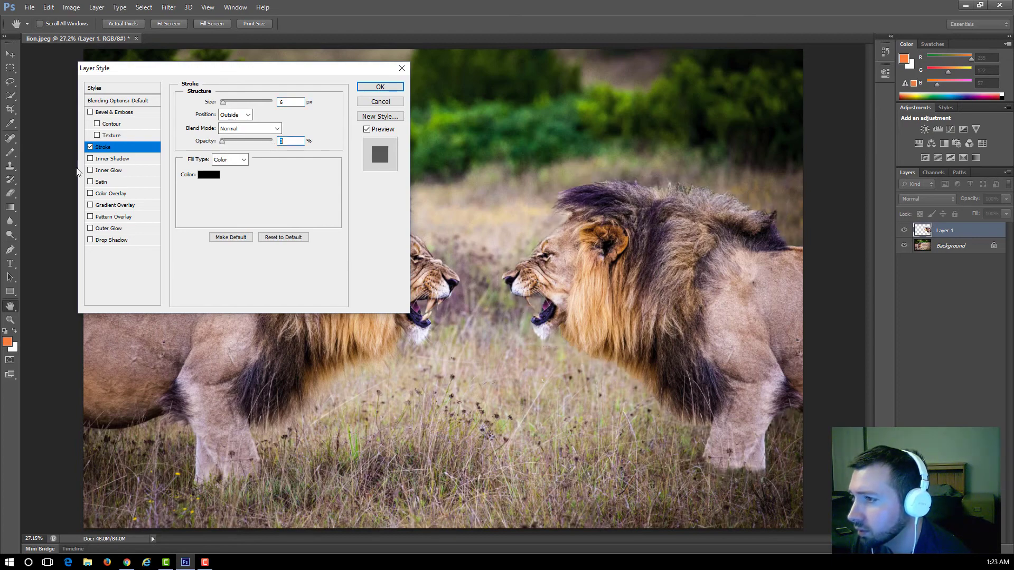
left_click(90, 146)
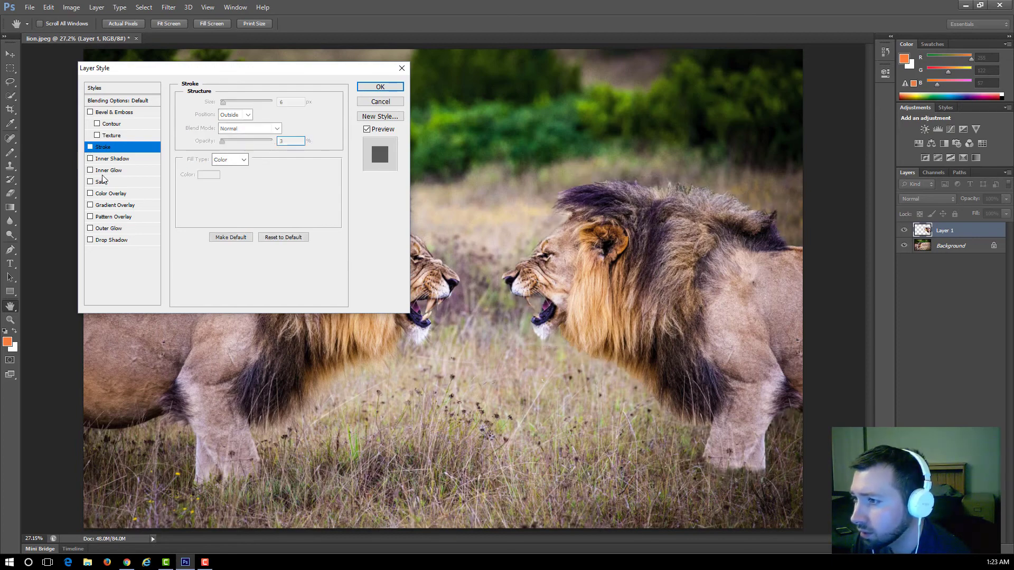
- Try a linear black-to-white gradient overlay on the copied lion at 63% opacity, and turn it off
left_click(90, 205)
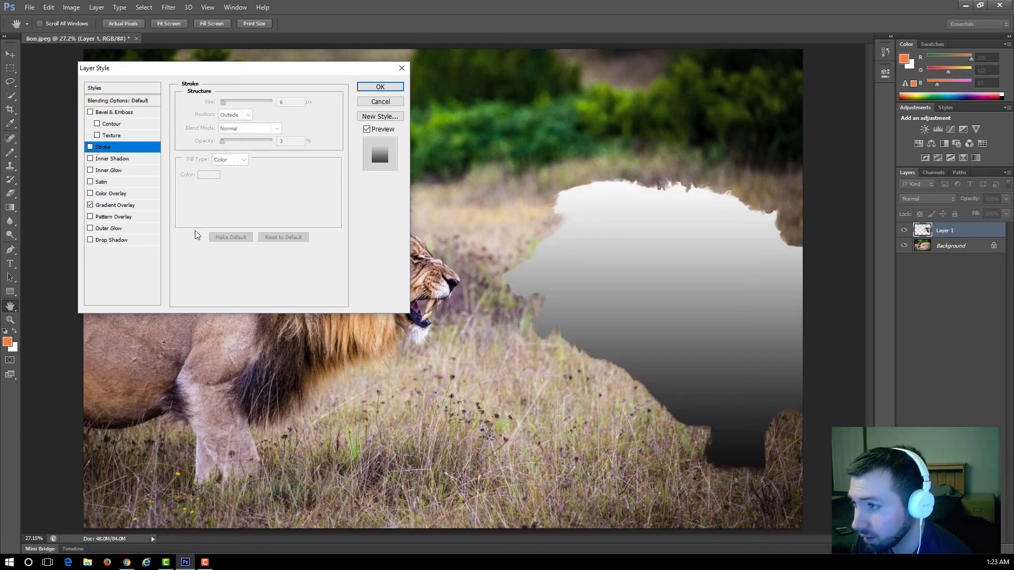
left_click(132, 206)
left_click_drag(278, 115, 257, 115)
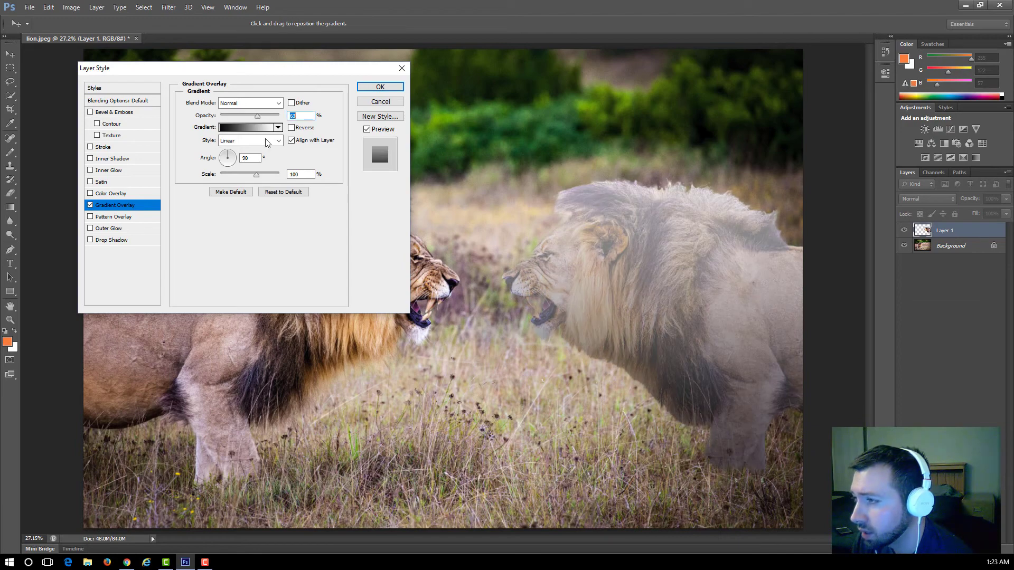
left_click(91, 205)
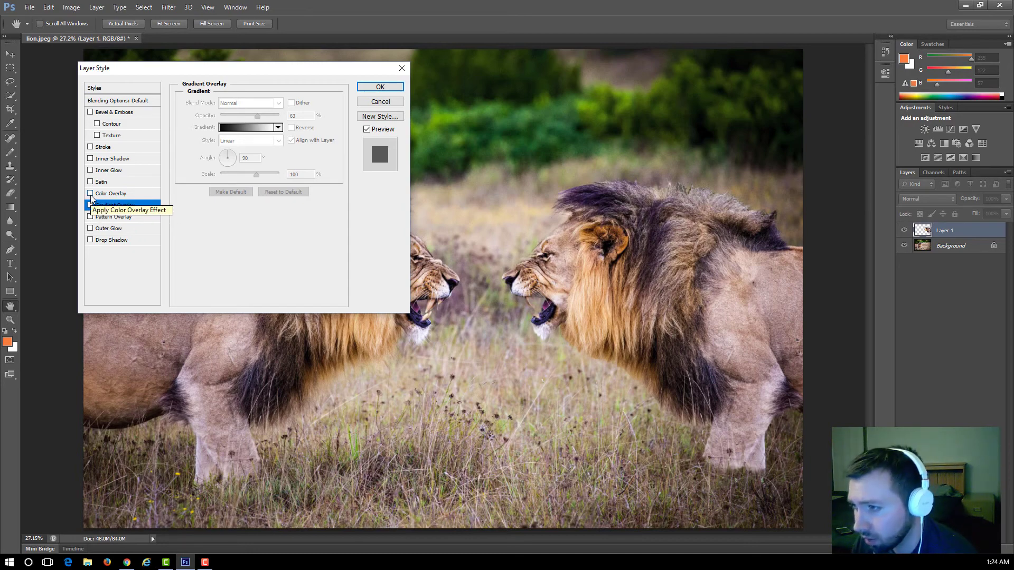
- Add a white (ffffff) color overlay to the copied lion in Screen blend mode at 89% opacity
left_click(90, 193)
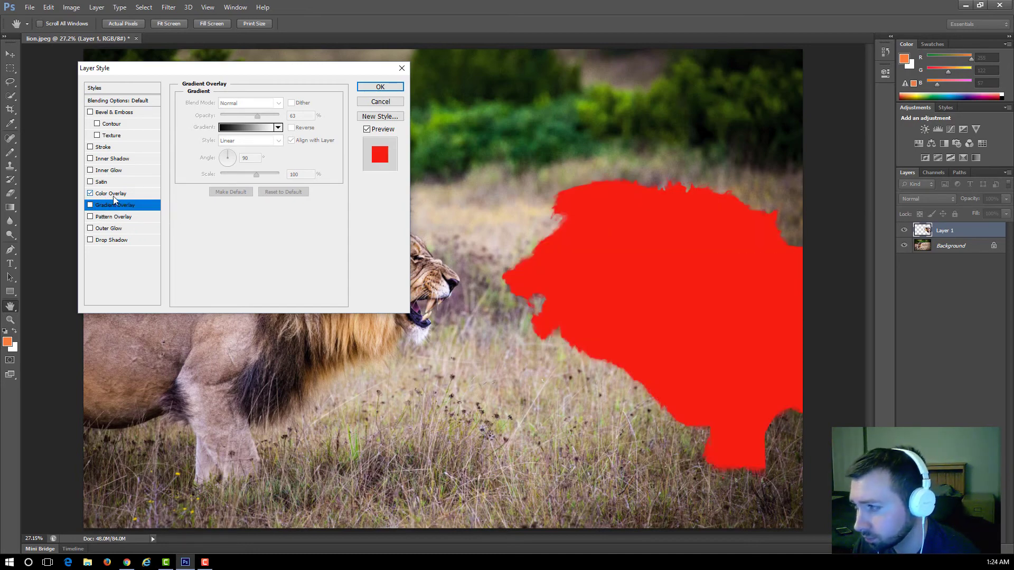
left_click(113, 195)
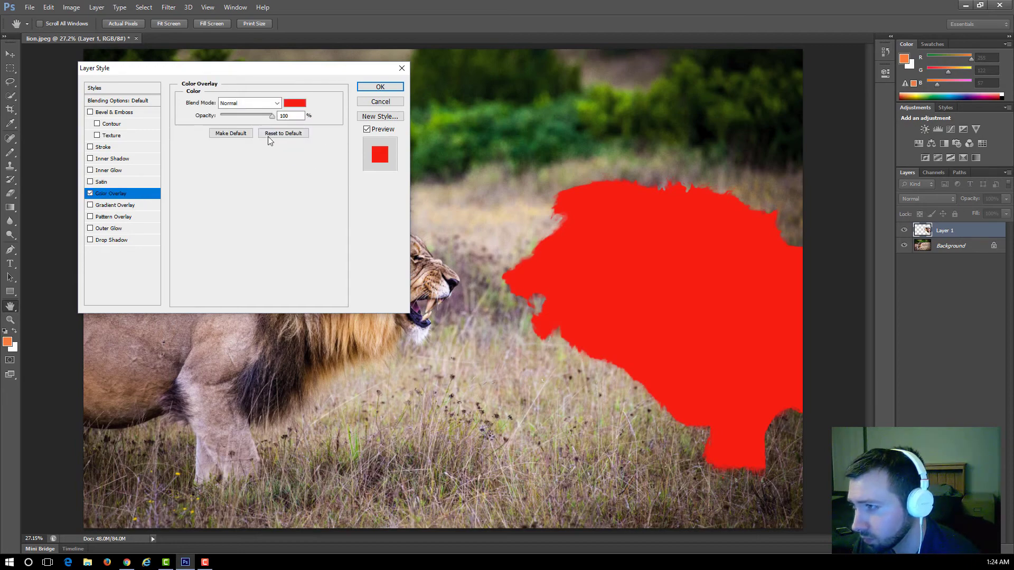
left_click(294, 104)
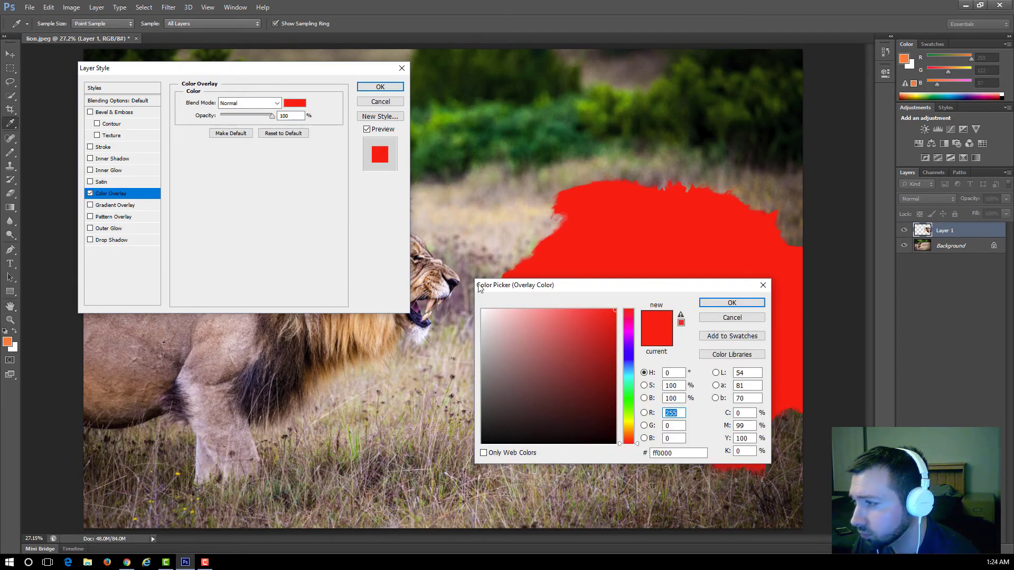
left_click(483, 311)
left_click(731, 302)
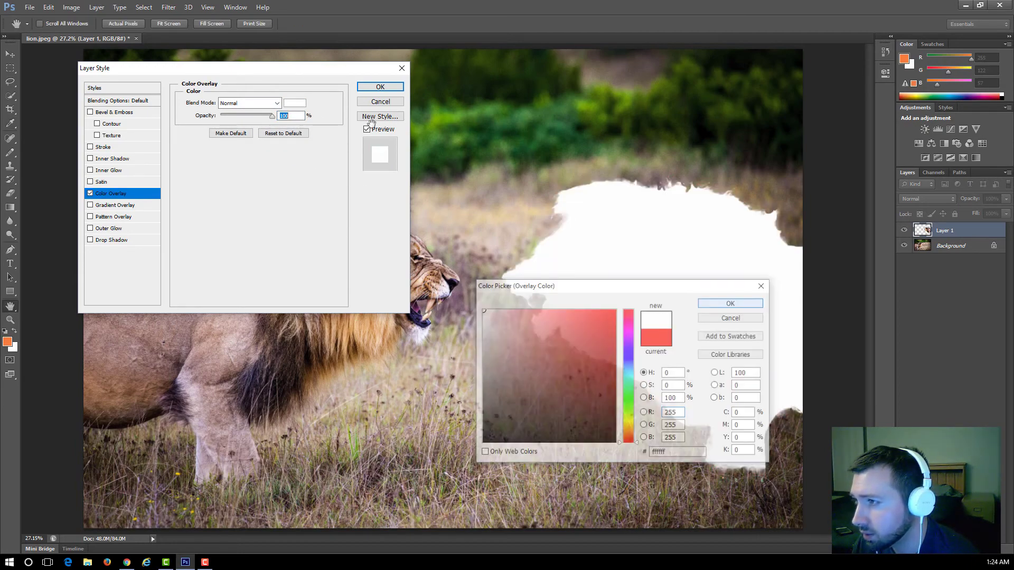
left_click(240, 103)
left_click(245, 197)
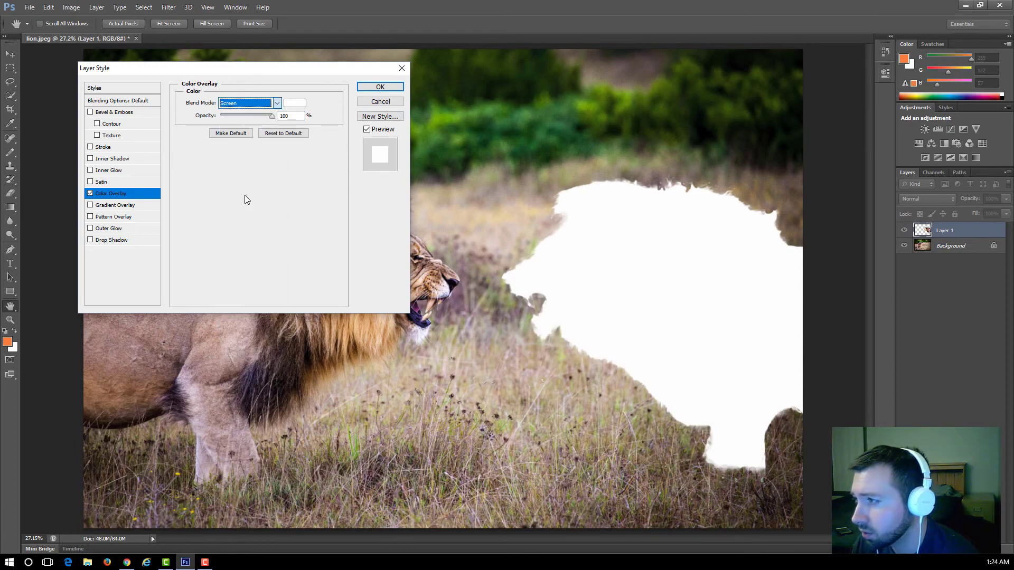
mouse_move(272, 118)
left_mouse_down()
mouse_move(241, 117)
mouse_move(272, 118)
mouse_move(257, 121)
left_mouse_up()
- Step through the color overlay's blend modes from Lighten to Exclusion, and settle on Difference
left_click(255, 104)
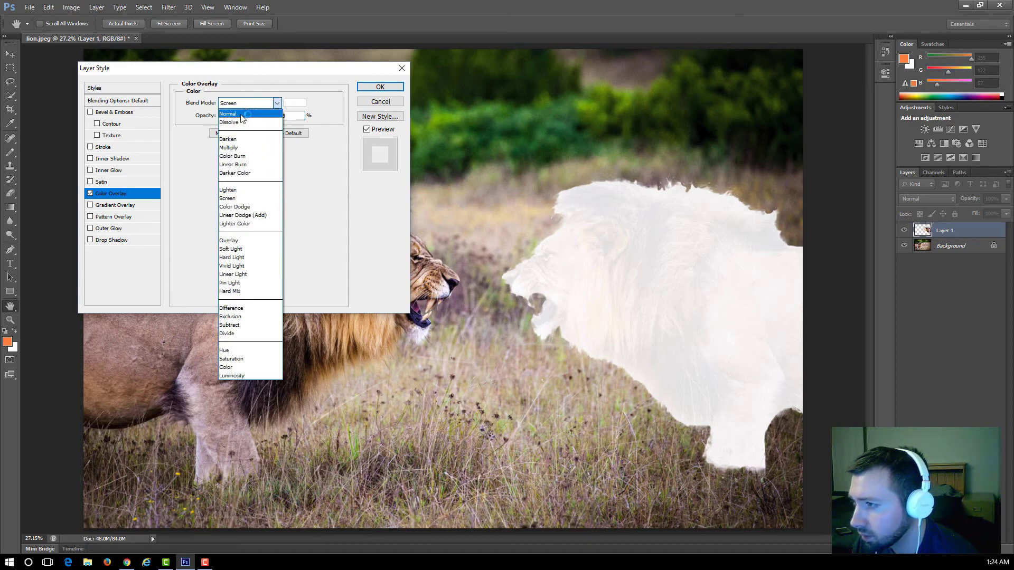
key("Escape")
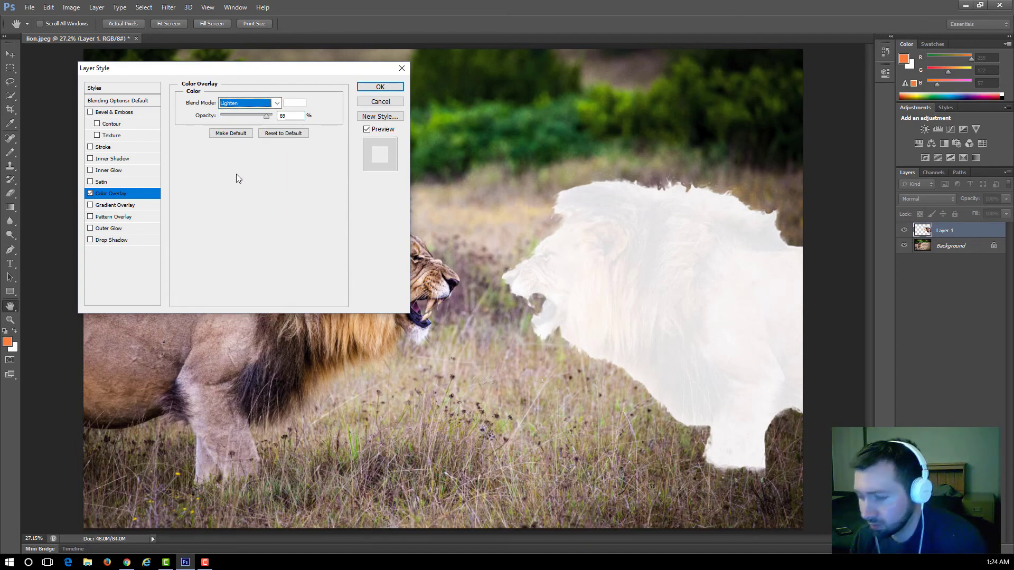
key("Down")
key("Down")
key("Down")
key("Down")
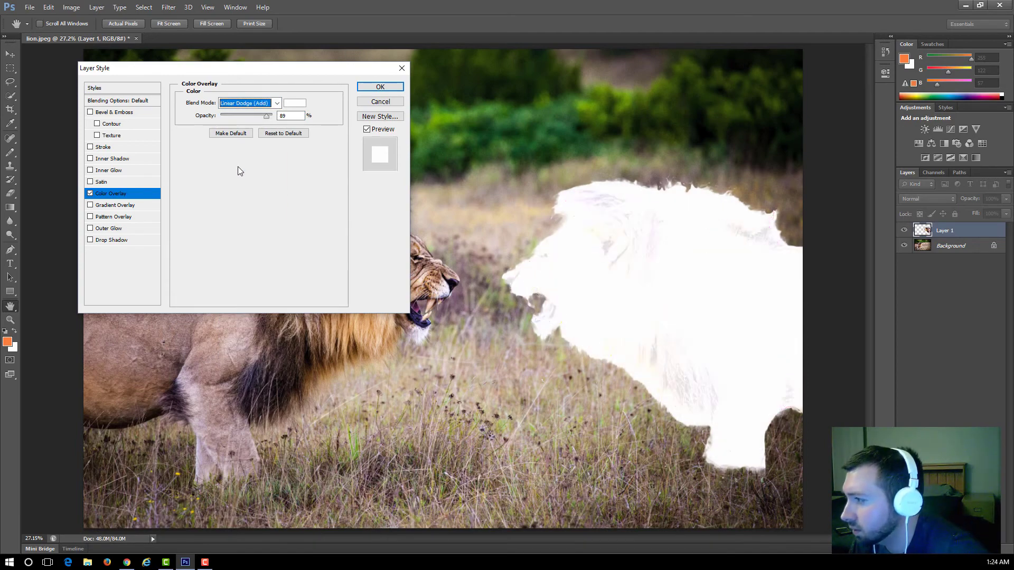
key("Down")
key("Down")
key("Down")
key("Down")
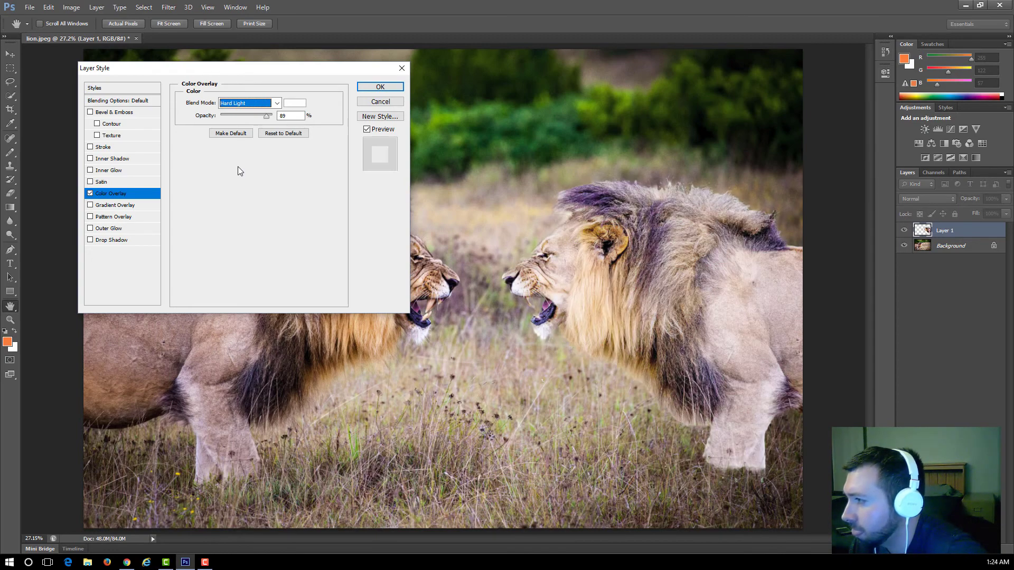
key("Down")
key("Down")
key("Down")
key("Down")
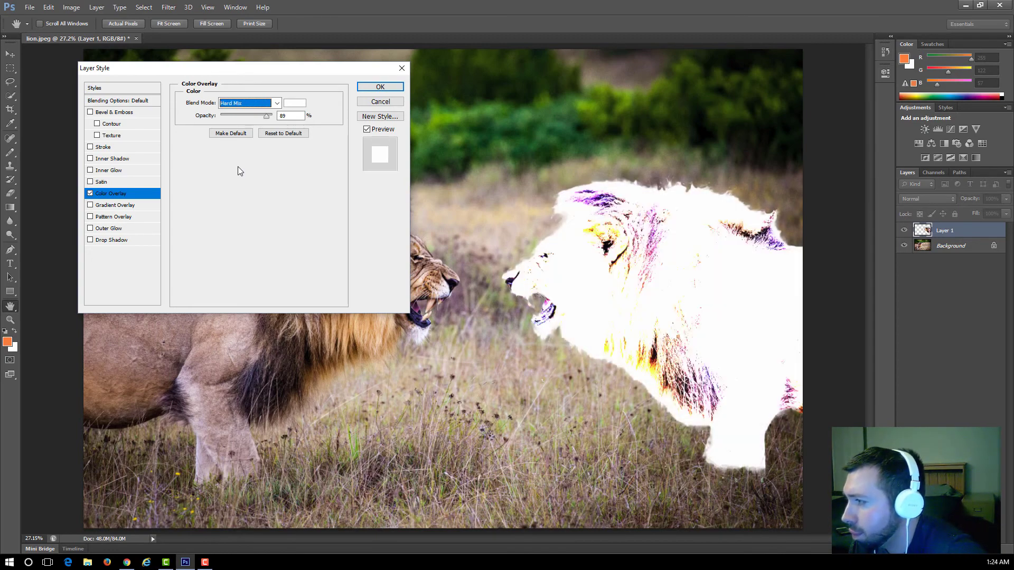
key("Down")
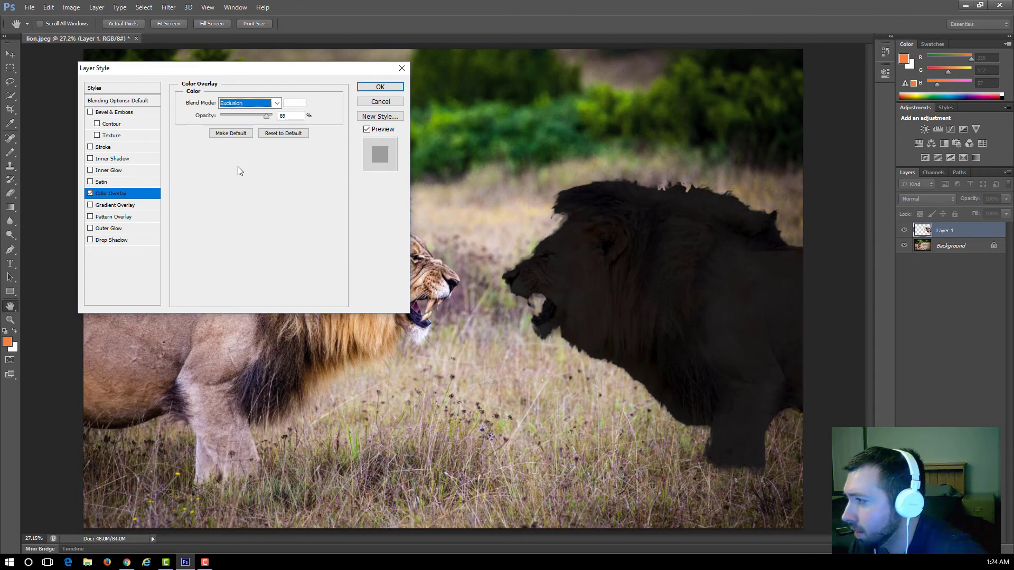
key("Up")
key("Up")
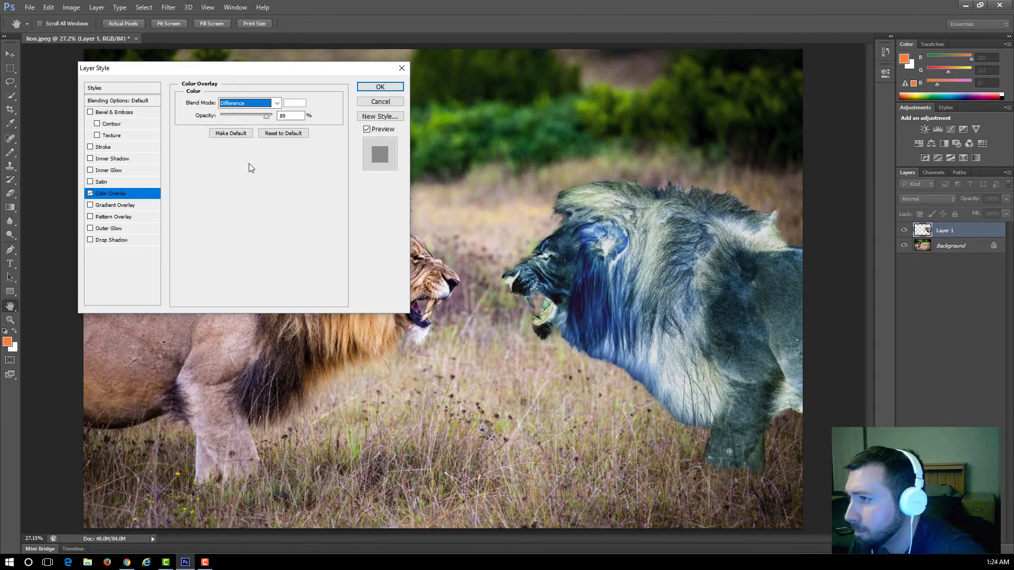
- Apply the layer style to Layer 1 and nudge the recolored lion slightly up and to the left
left_click_drag(250, 69, 252, 137)
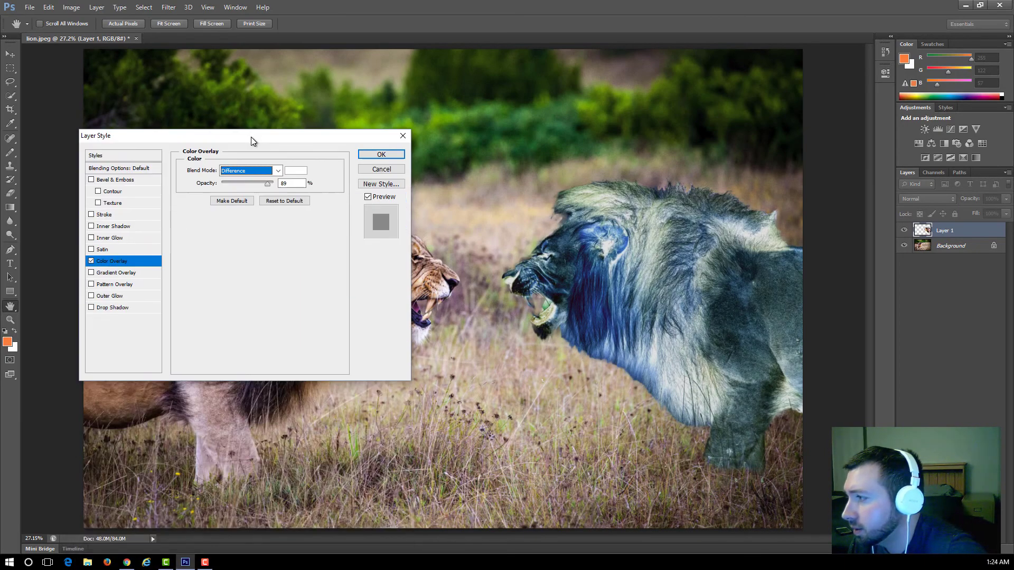
left_click(380, 155)
mouse_move(578, 281)
left_mouse_down()
mouse_move(563, 276)
mouse_move(574, 276)
left_mouse_up()
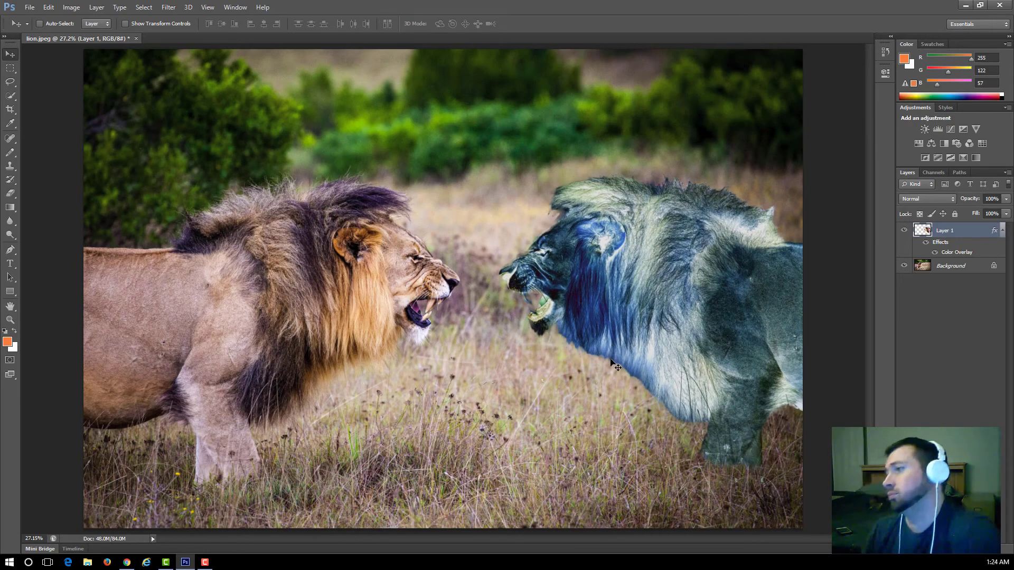
- Reopen the blending options of Layer 1, turn off its color overlay and enable Bevel & Emboss
right_click(949, 230)
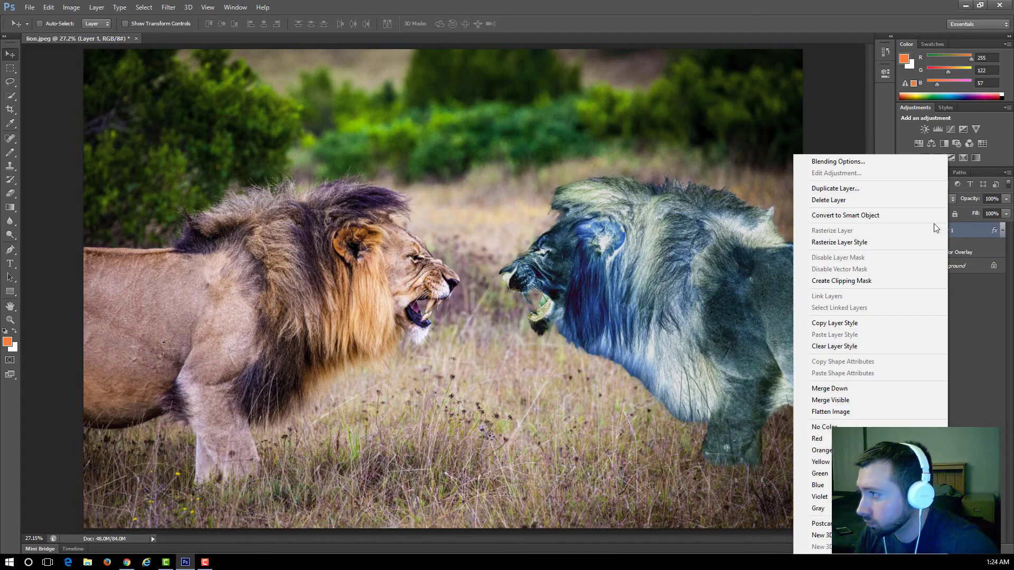
left_click(866, 163)
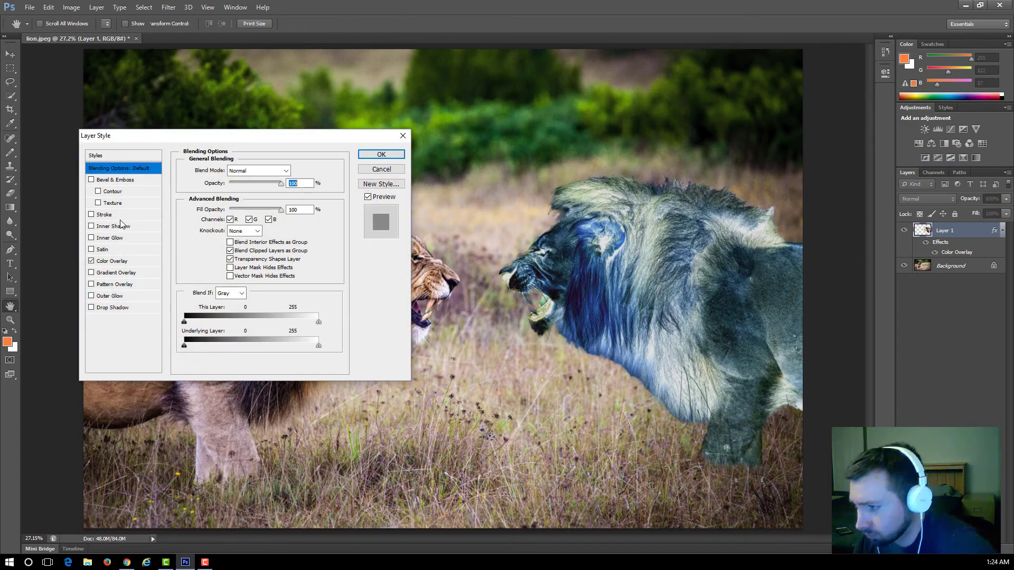
left_click(91, 180)
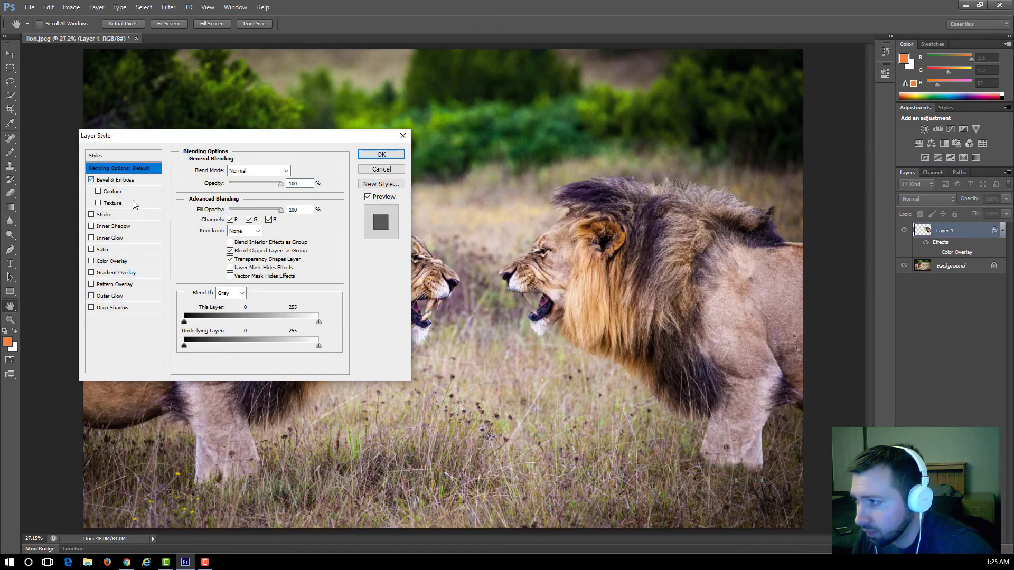
- Add a black-to-white linear gradient overlay to Layer 1 in Difference blend mode at 100% opacity
left_click(91, 272)
left_click(114, 273)
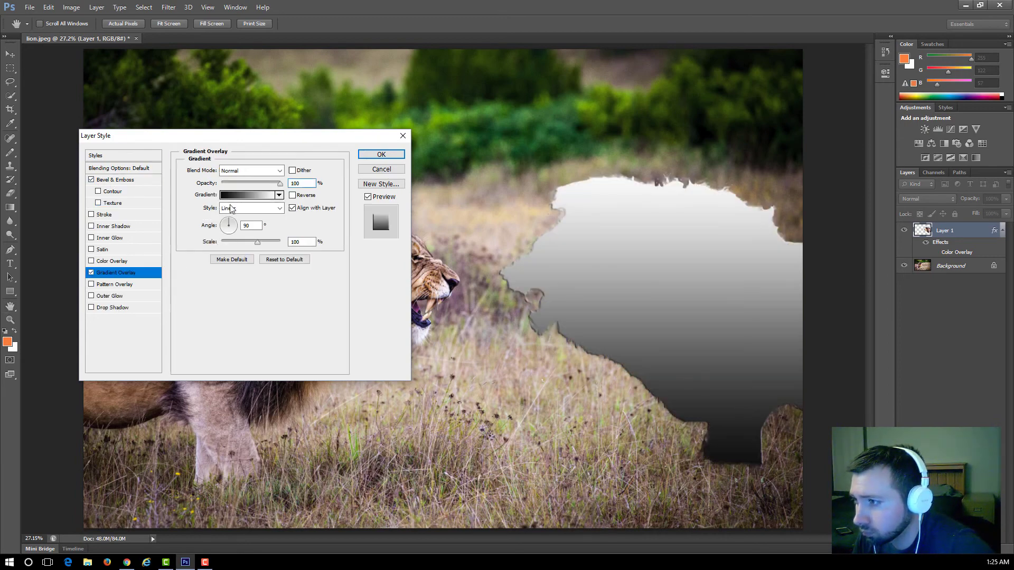
left_click(249, 172)
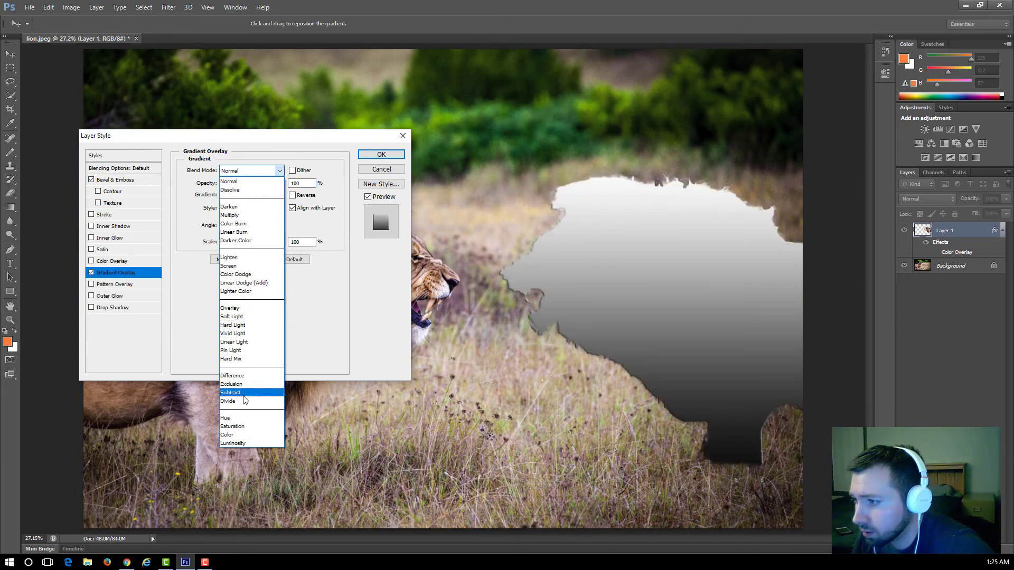
left_click(253, 376)
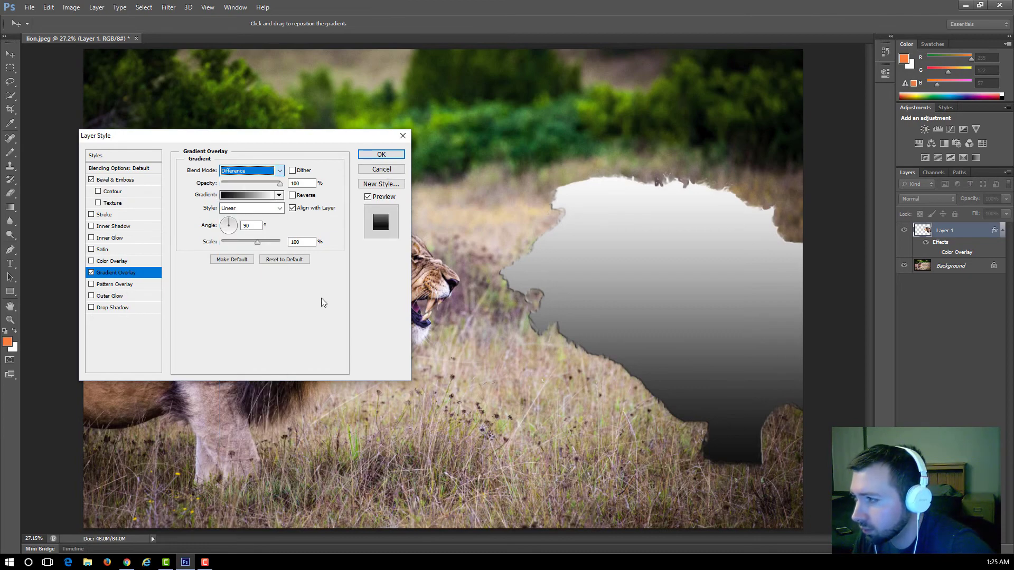
left_click_drag(279, 183, 322, 186)
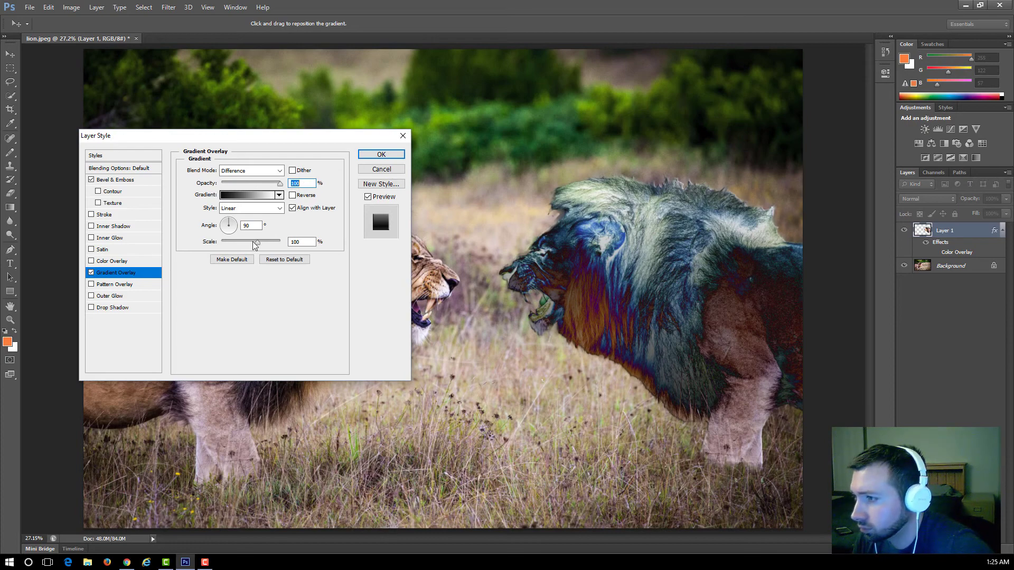
- Turn off Bevel & Emboss and apply the layer style, and merge all visible layers into the background
left_click(94, 180)
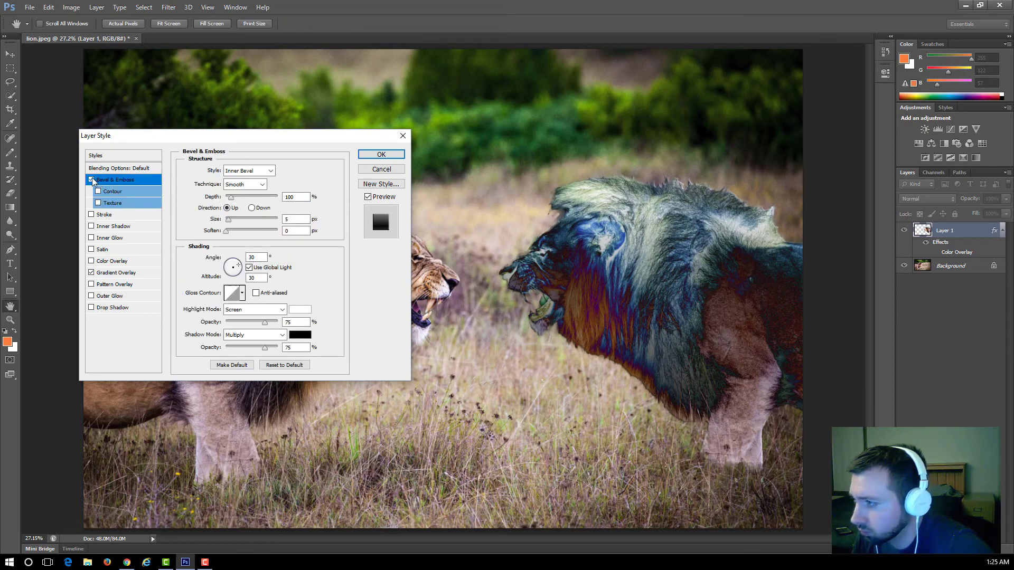
left_click(93, 180)
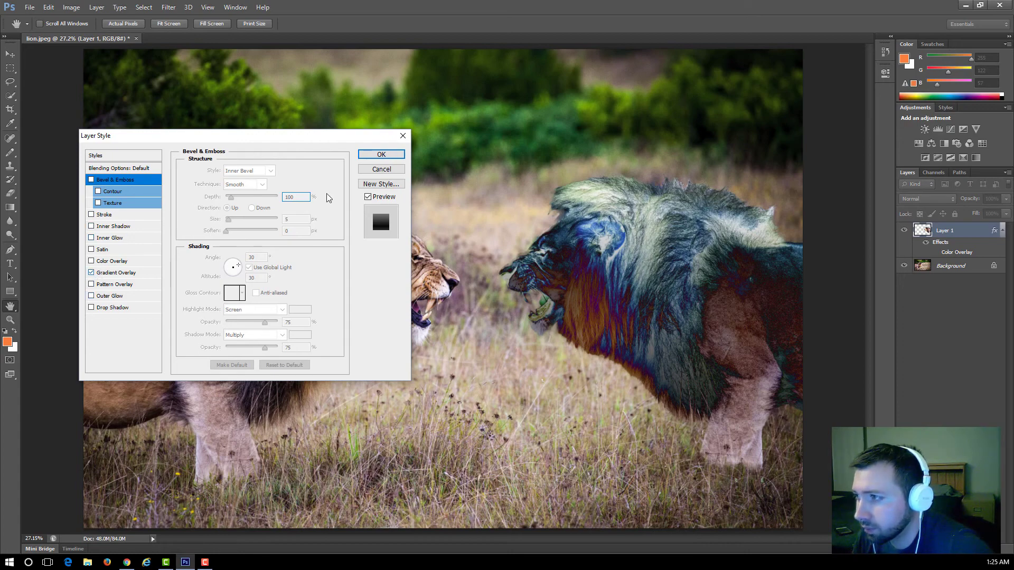
left_click(380, 154)
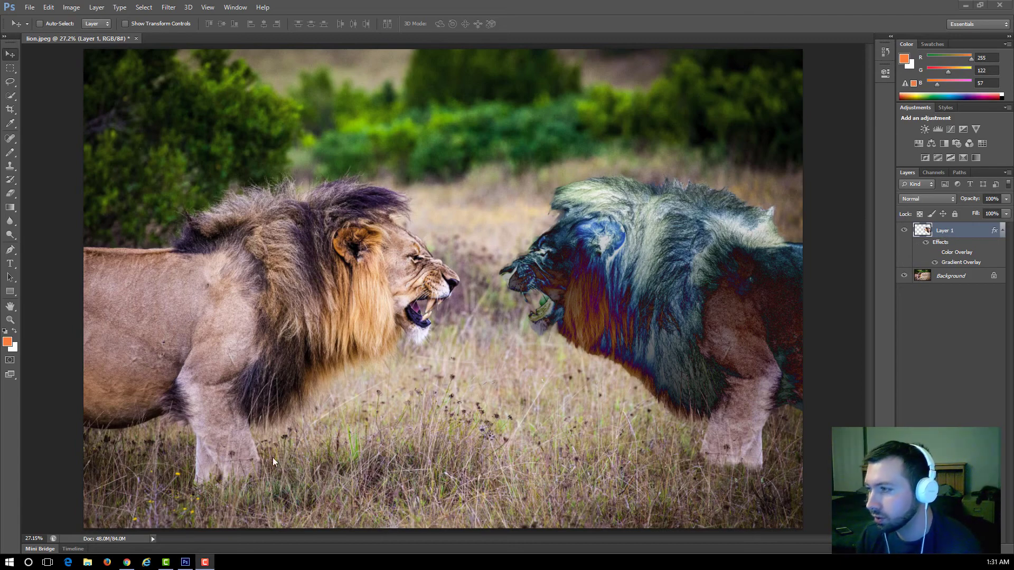
right_click(950, 277)
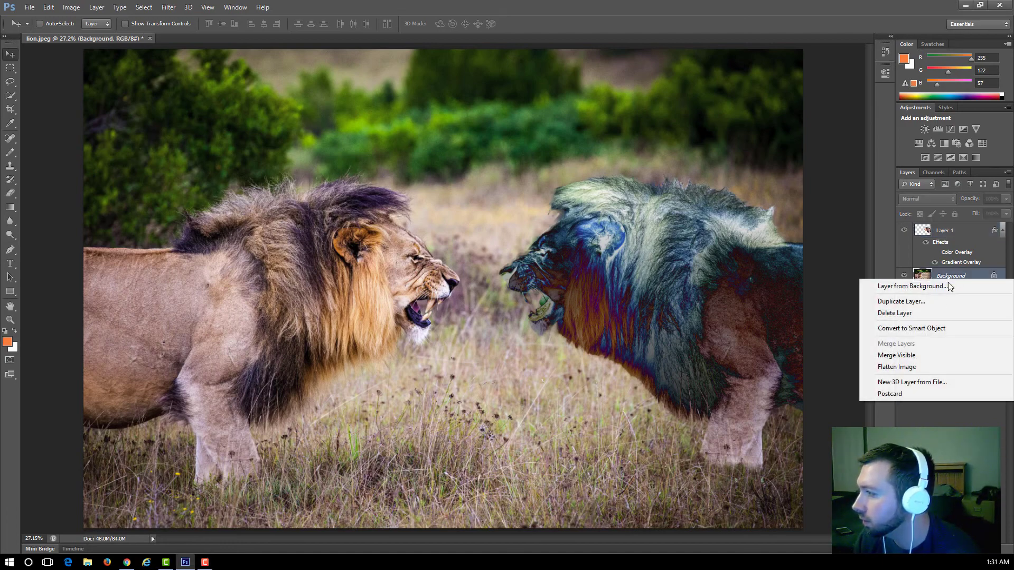
left_click(907, 355)
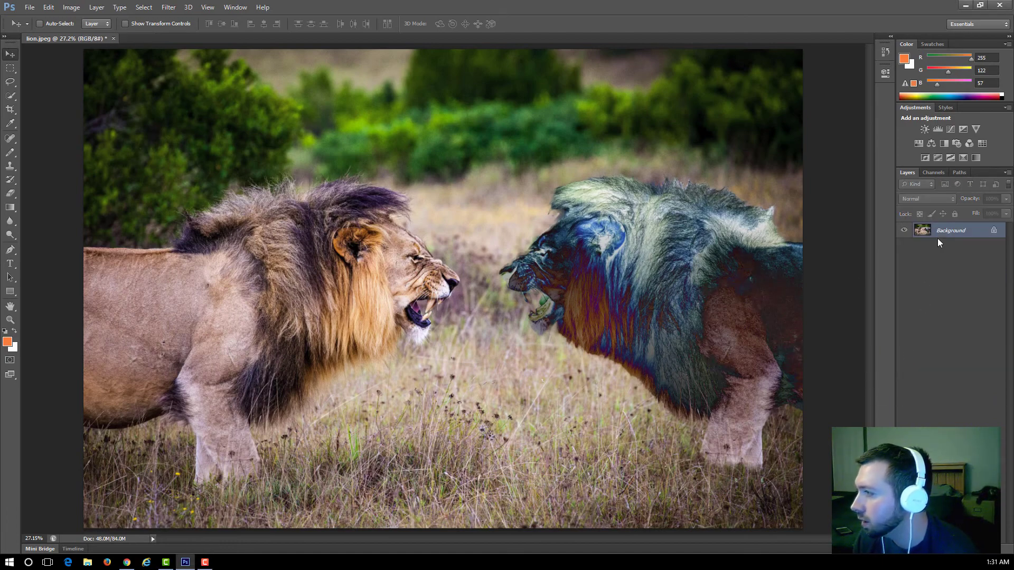
- Set up the Horizontal Type tool with the Arial font in the Black style
left_click(10, 263)
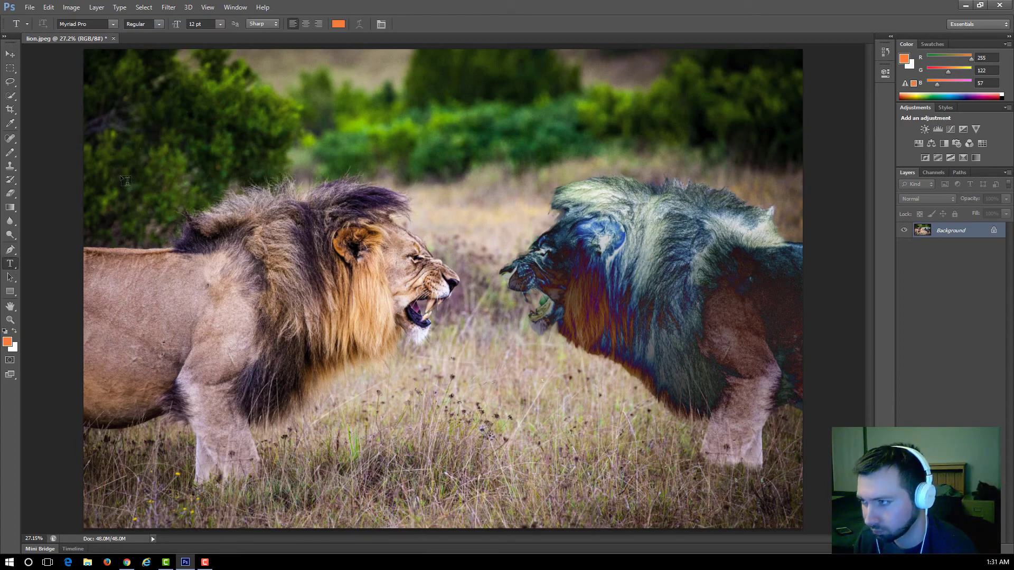
right_click(11, 269)
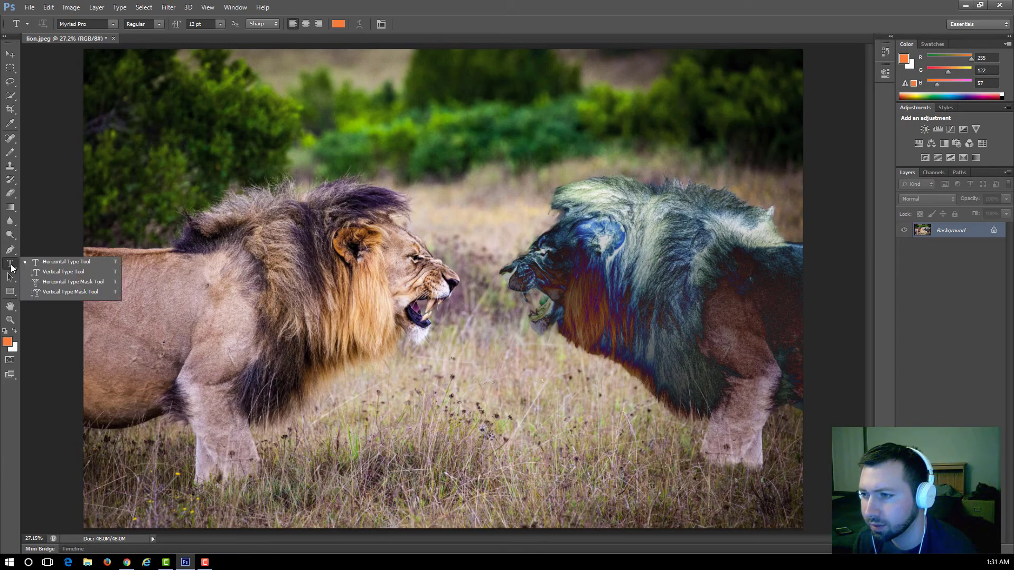
left_click(113, 24)
left_click_drag(226, 222, 215, 46)
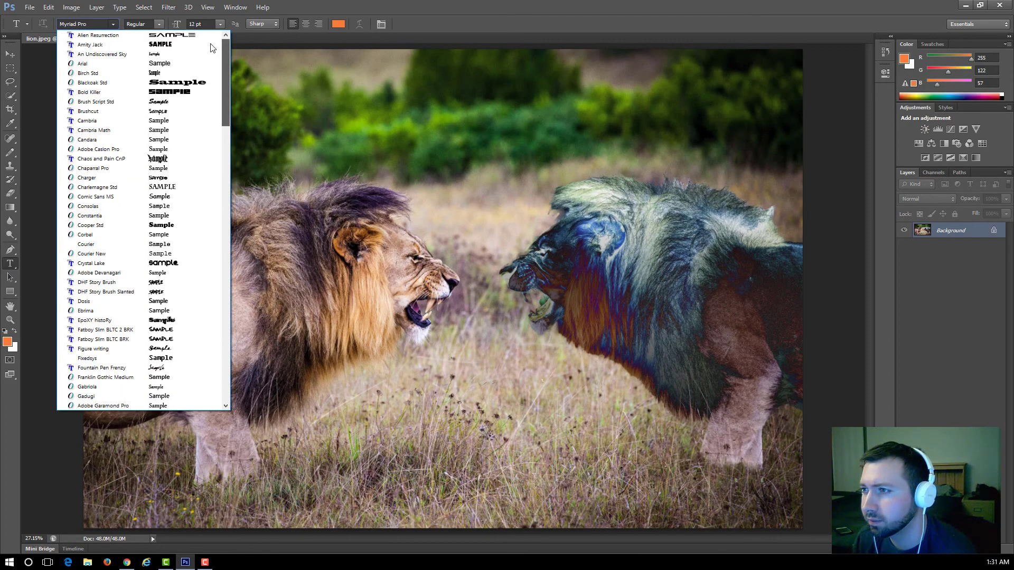
left_click(95, 63)
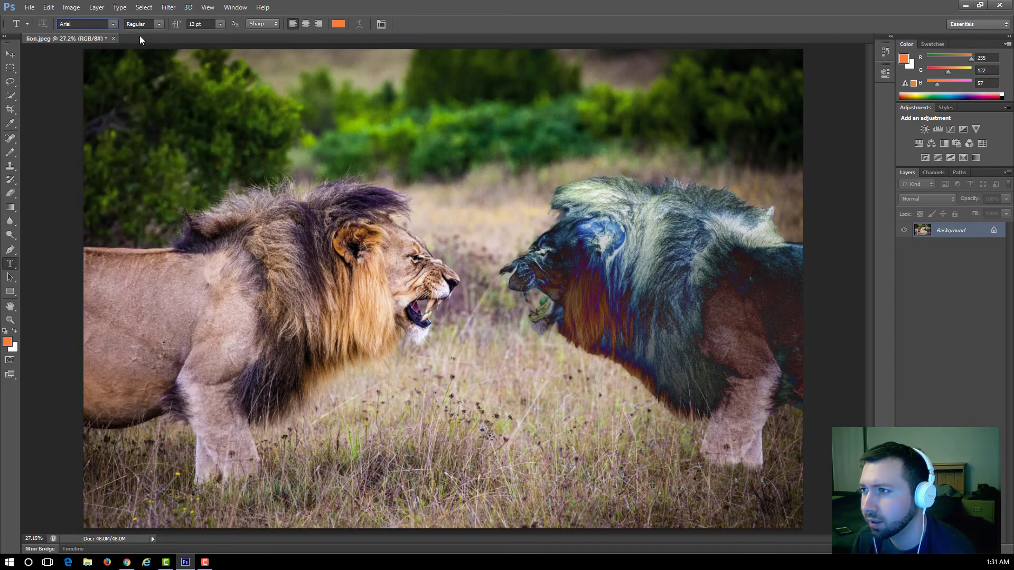
left_click(162, 24)
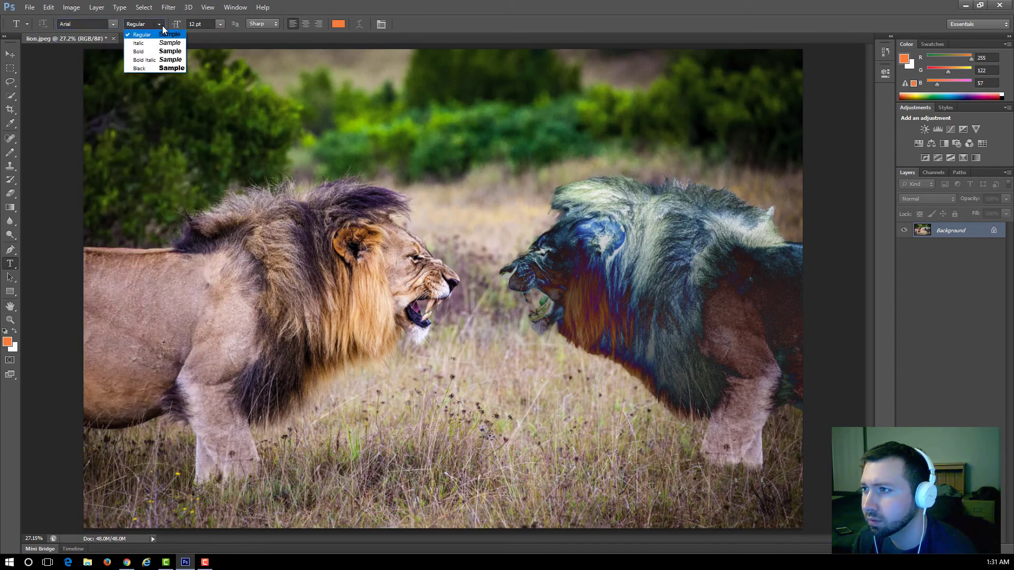
left_click(159, 68)
left_click(158, 24)
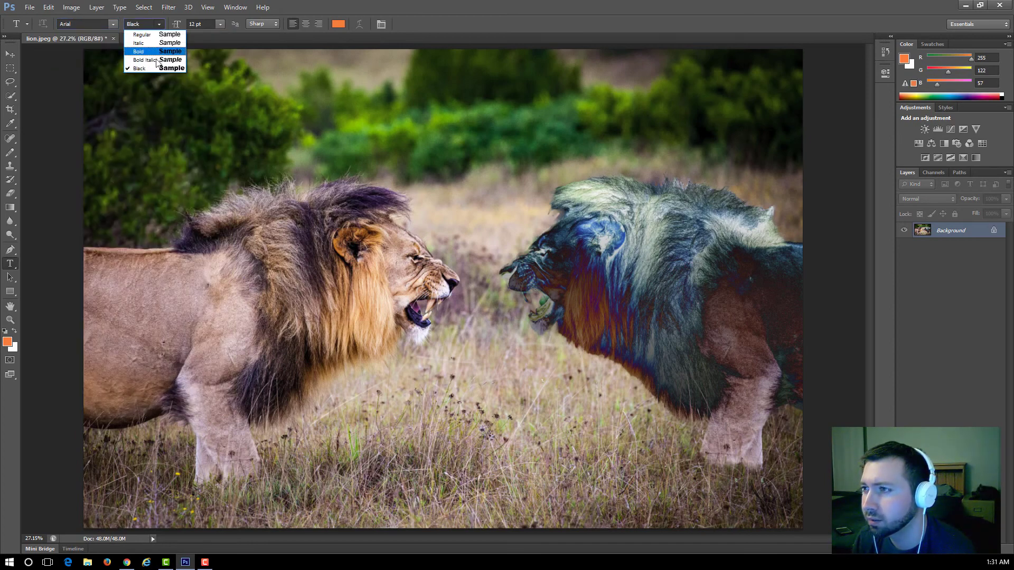
left_click(157, 69)
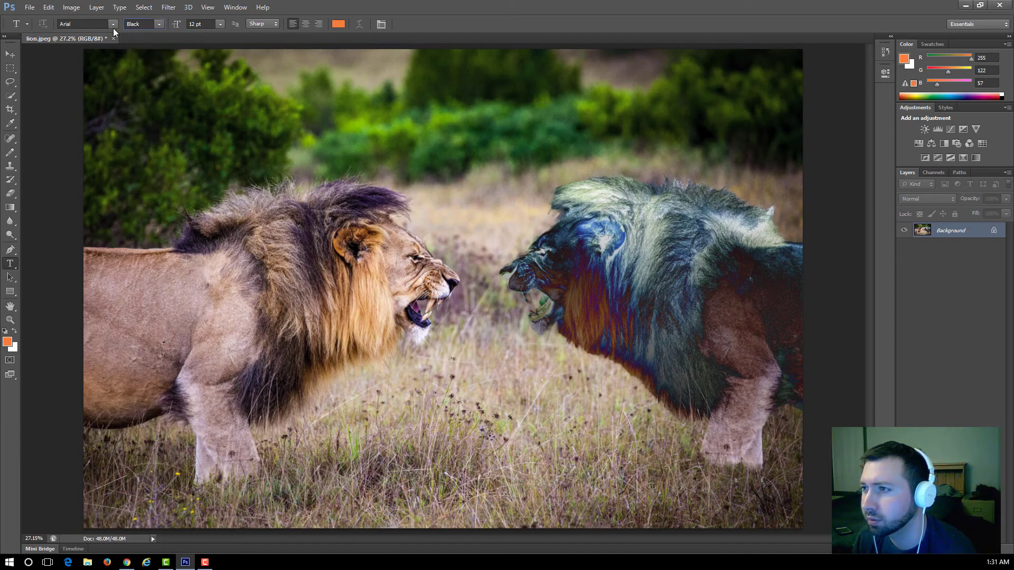
- Start a new text line in the area above the left lion and set the font size to 90 pt
left_click(220, 24)
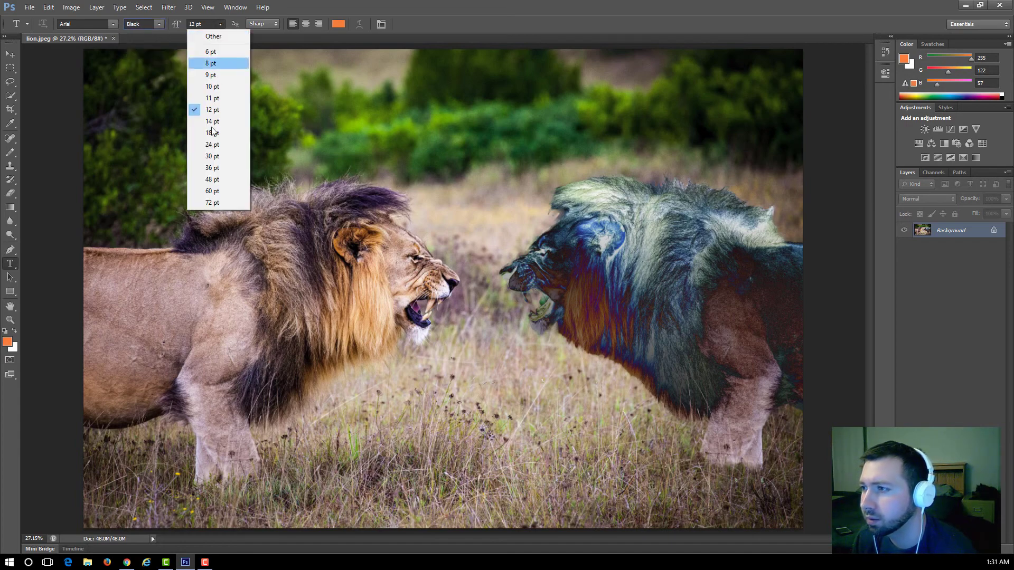
left_click(213, 193)
left_click(288, 112)
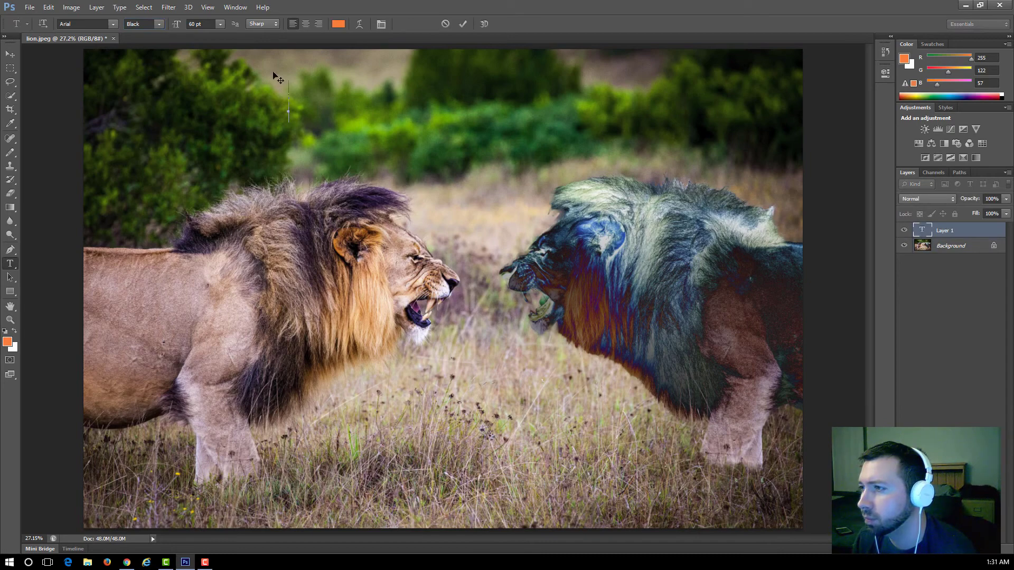
left_click(193, 24)
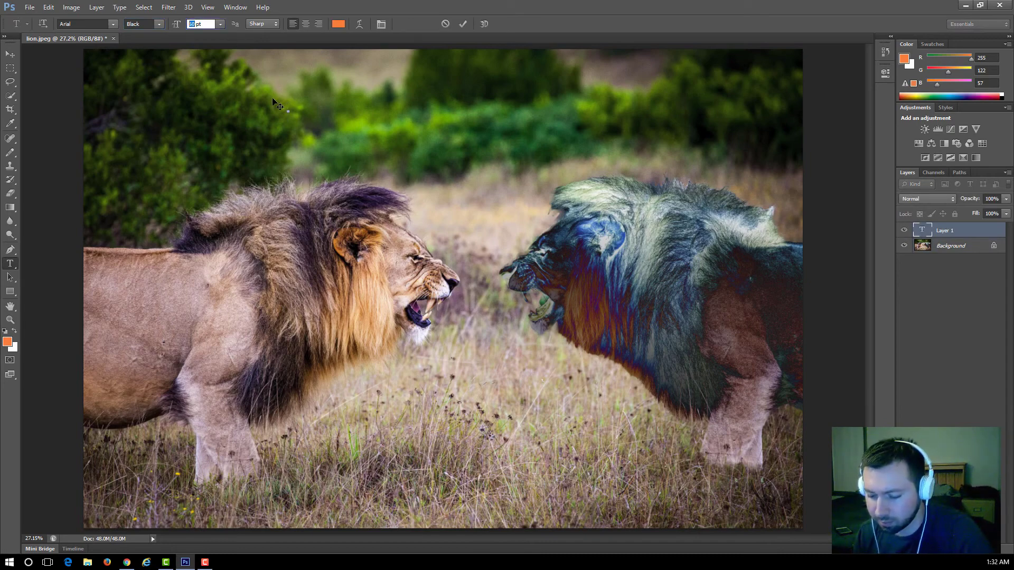
type("90")
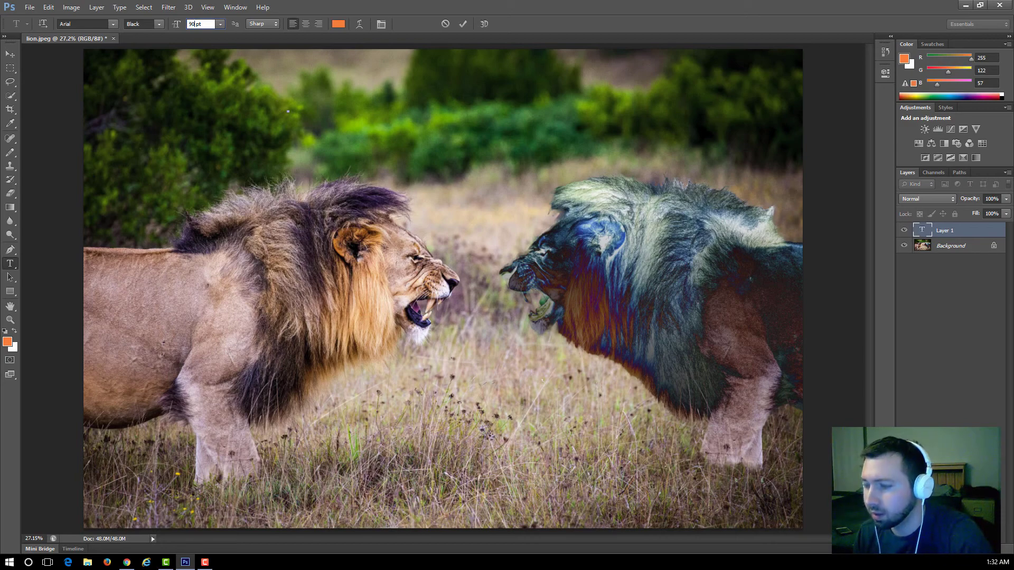
key("Return")
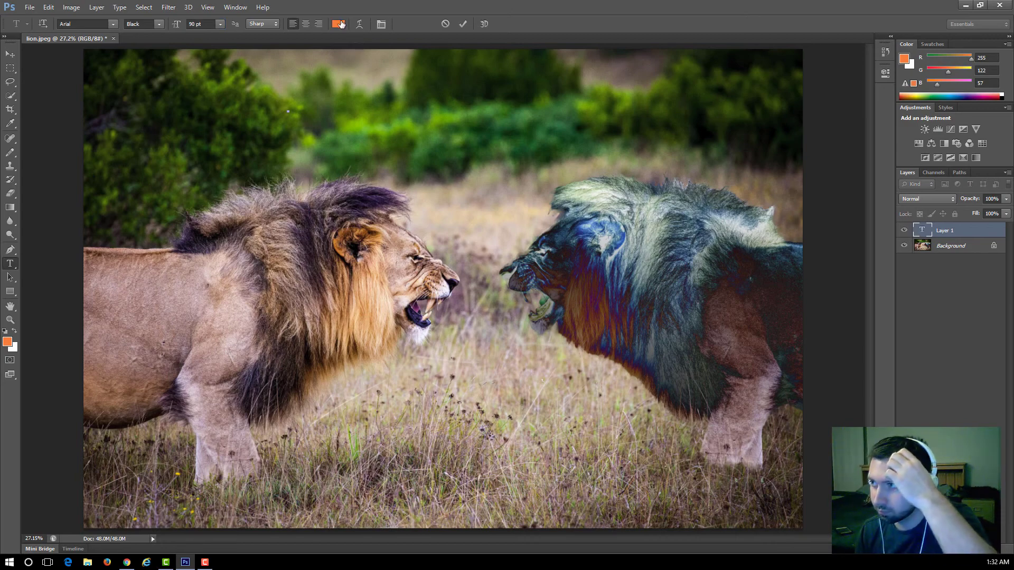
- Change the text color to white and enter "THE KING" as the first line
left_click(339, 23)
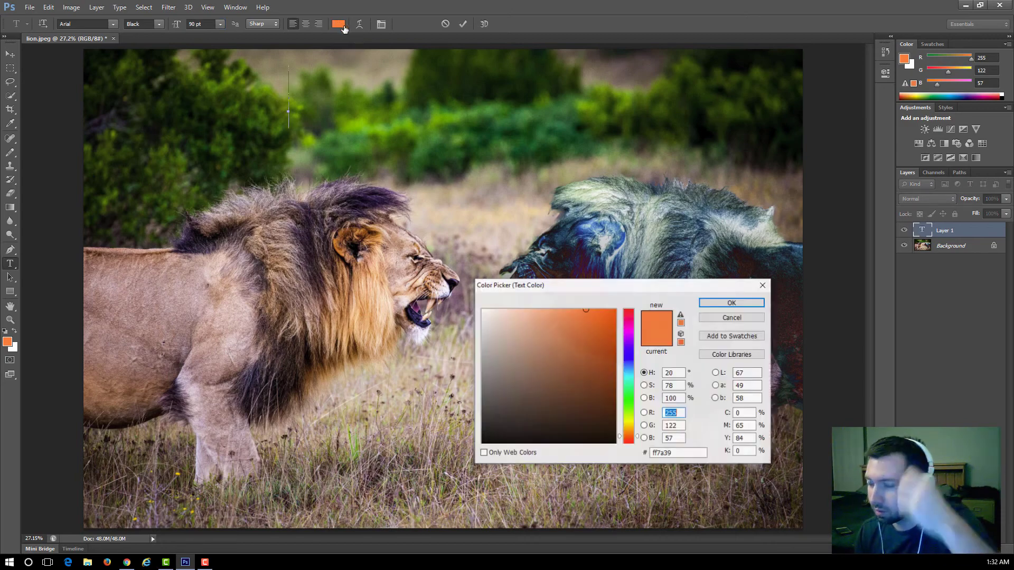
left_click(724, 304)
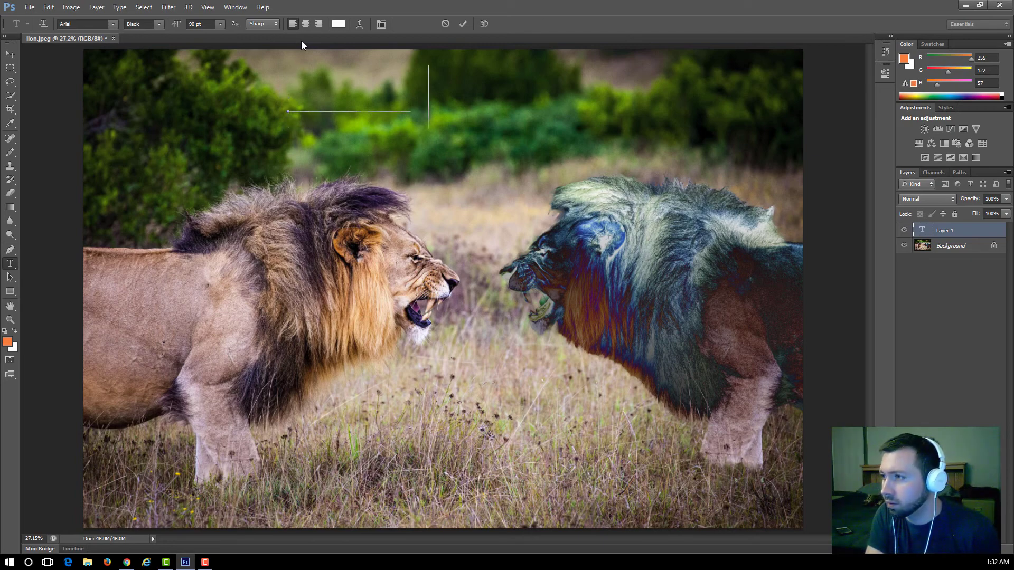
type("BING")
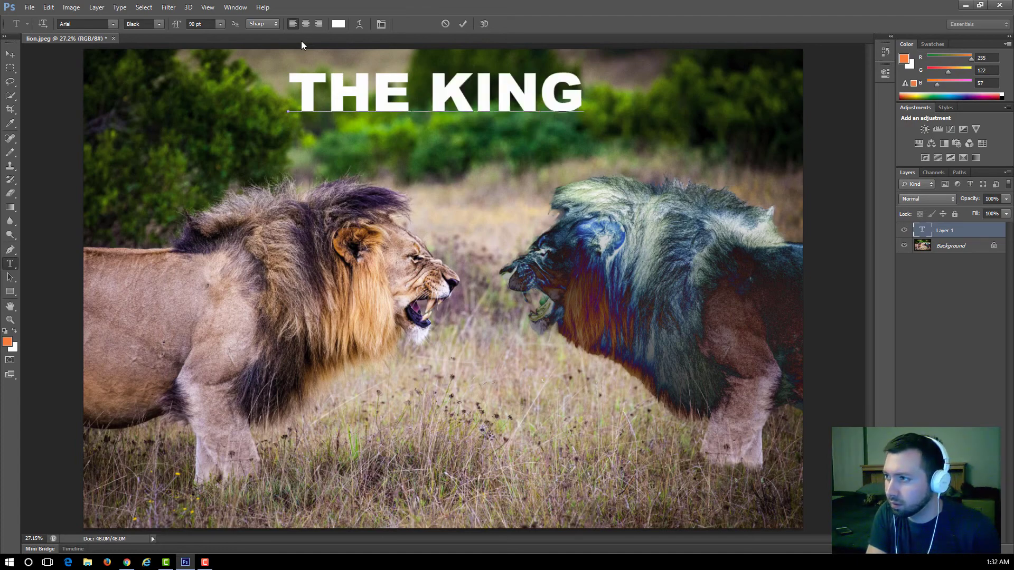
type(" OF THE")
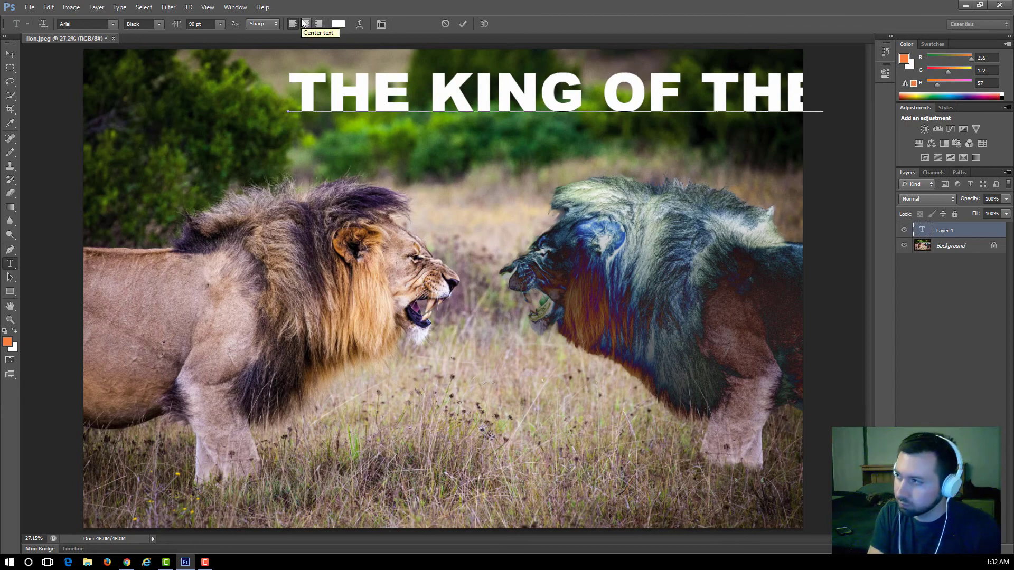
key("BackSpace")
key("BackSpace")
key("BackSpace")
key("BackSpace")
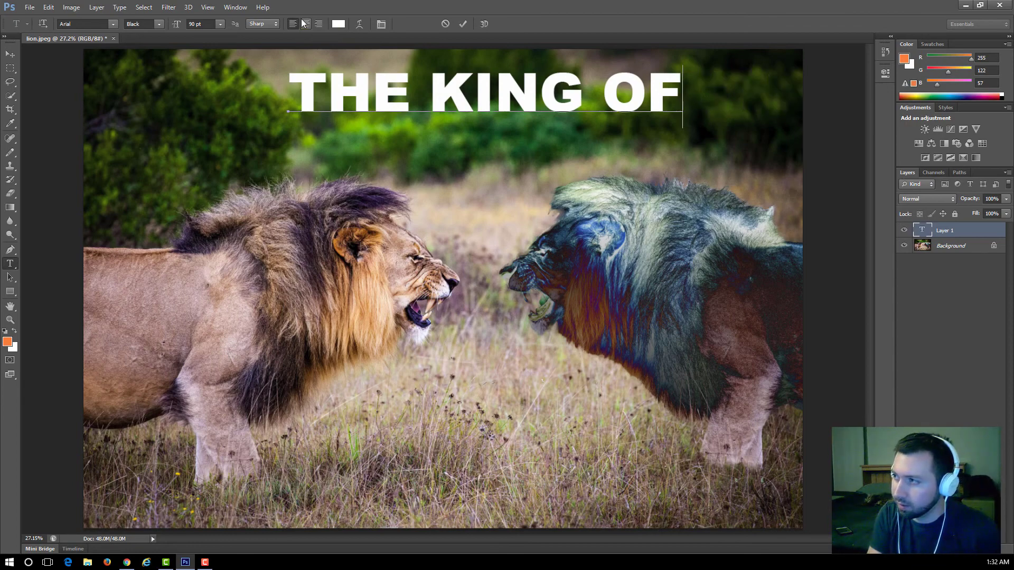
key("BackSpace")
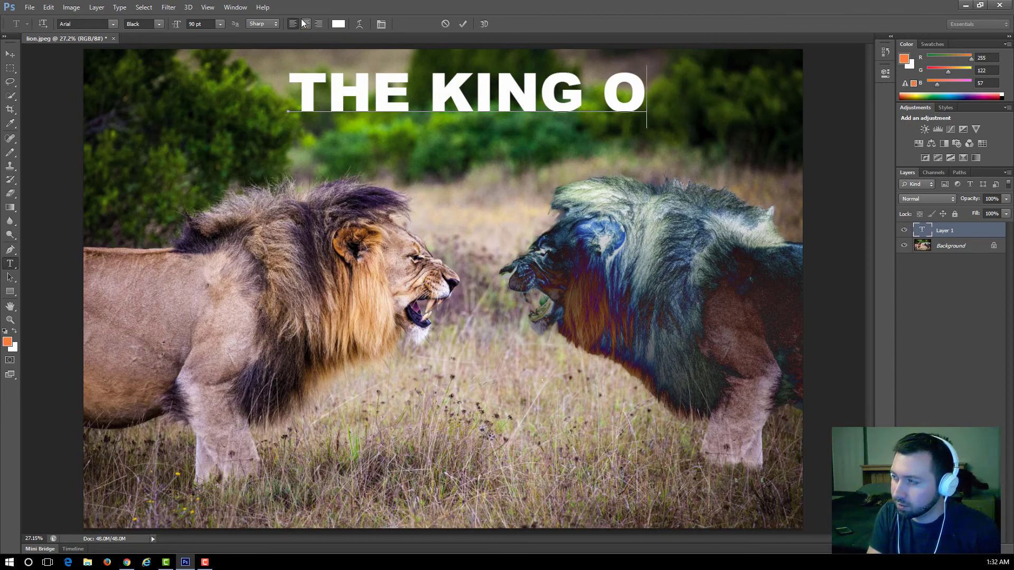
key("Left")
key("Delete")
key("BackSpace")
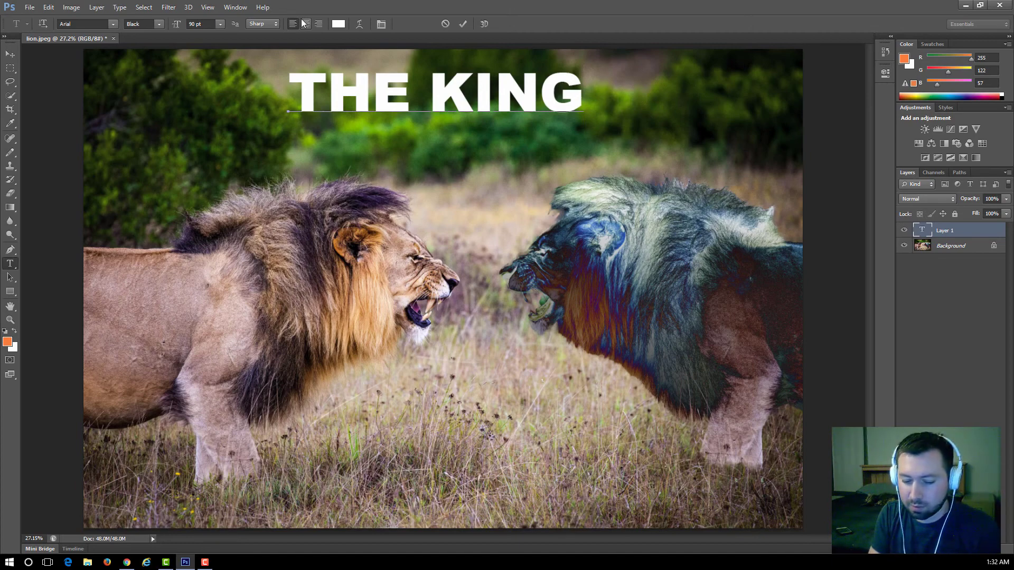
- Add "THE JUNGLE" as a second line below "THE KING" in the same text layer
key("Return")
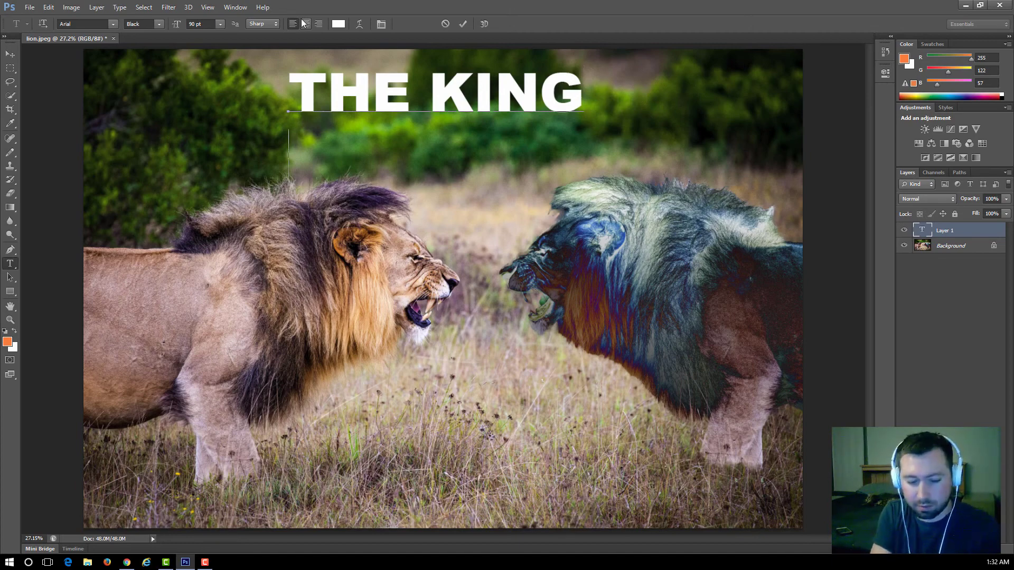
type("OF THE JUN")
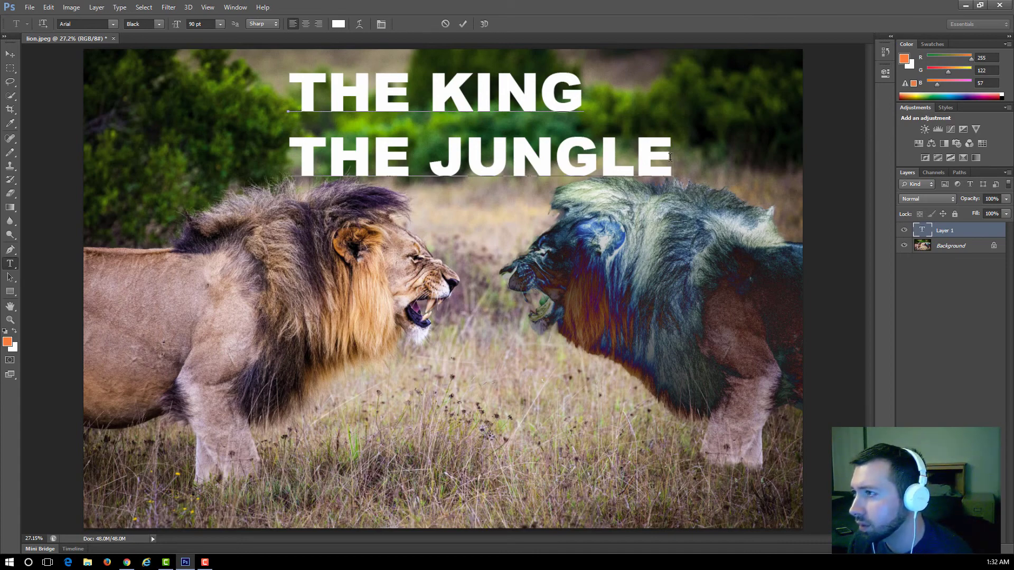
- Tighten both text lines by setting the leading to 70.01 pt, the tracking to -100 and the vertical scale to 97%
left_click_drag(606, 158, 337, 86)
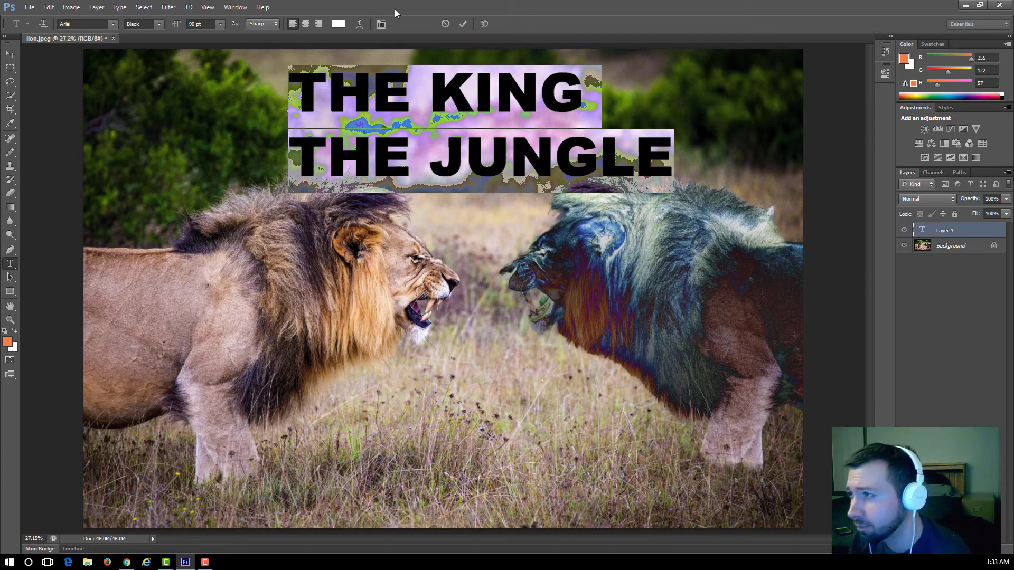
left_click(383, 25)
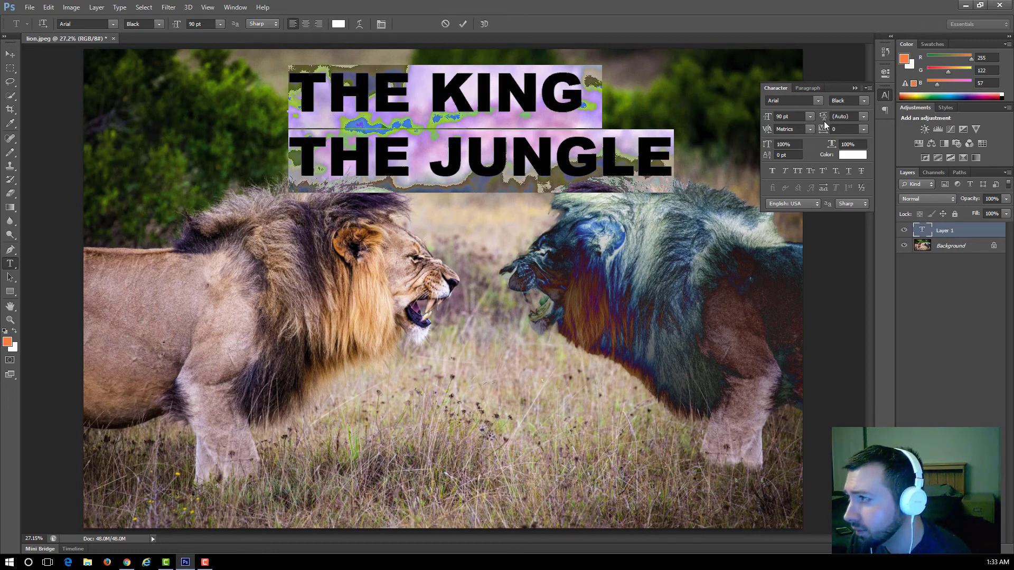
left_click_drag(824, 121, 830, 120)
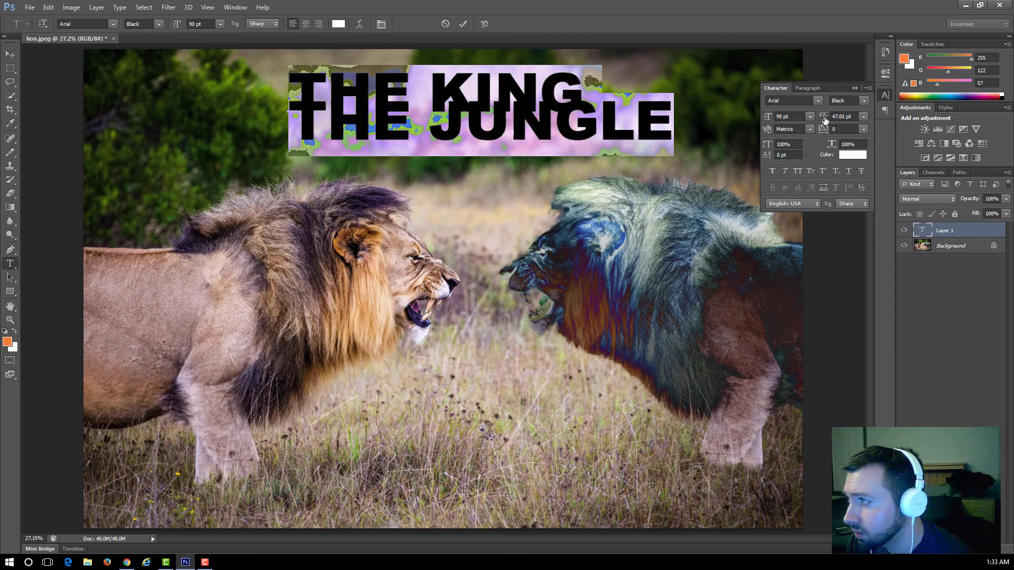
mouse_move(827, 121)
left_mouse_down()
mouse_move(846, 118)
mouse_move(835, 120)
left_mouse_up()
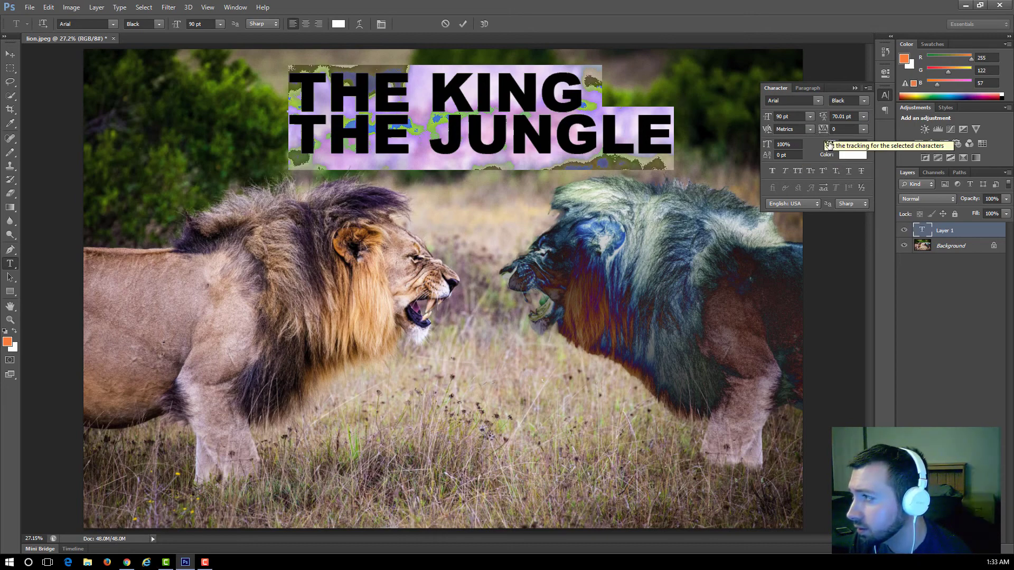
left_click_drag(841, 131, 768, 146)
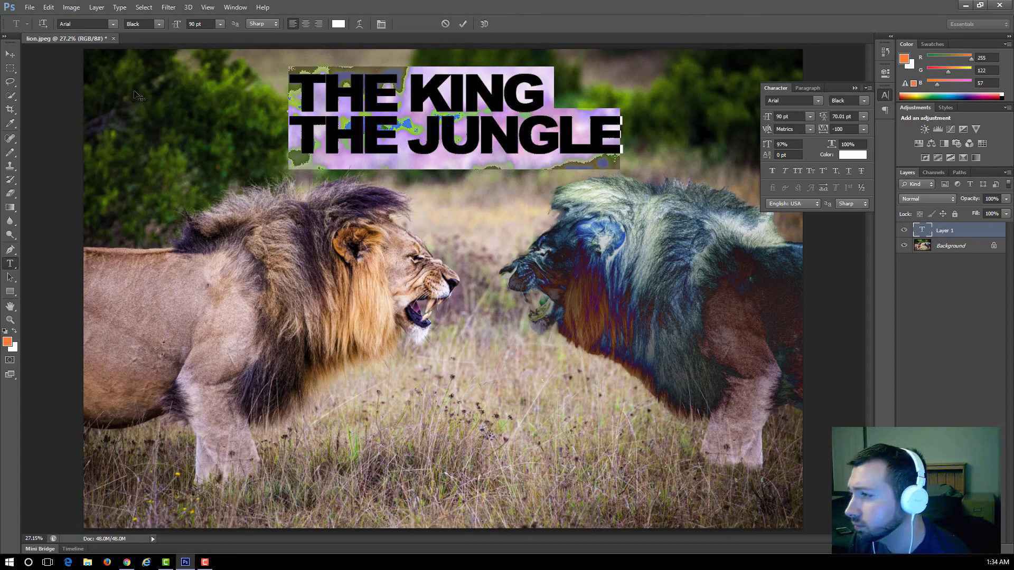
- Add "OF" to the end of the first text line after "THE KING" and commit the text
key("Right")
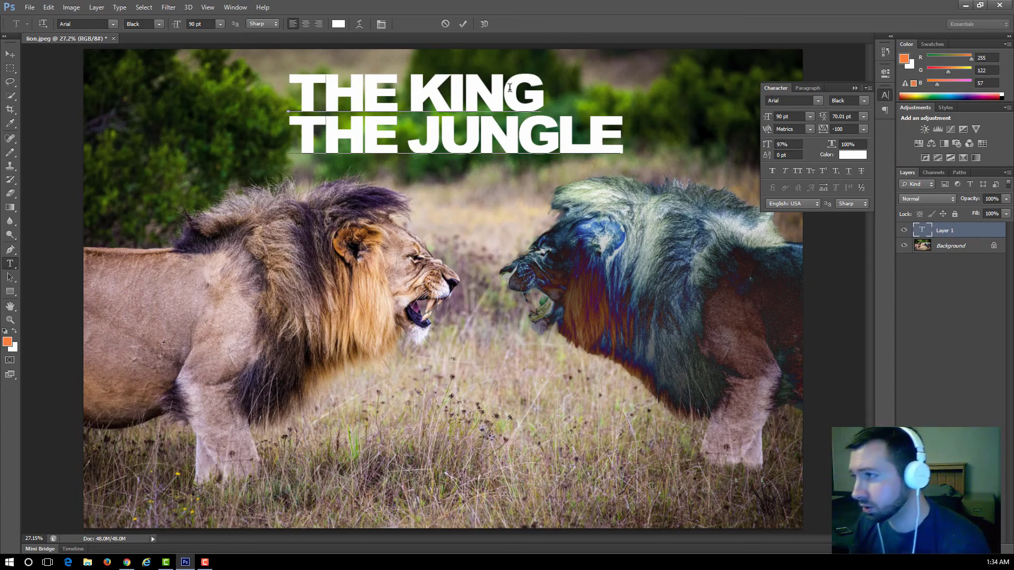
left_click(589, 80)
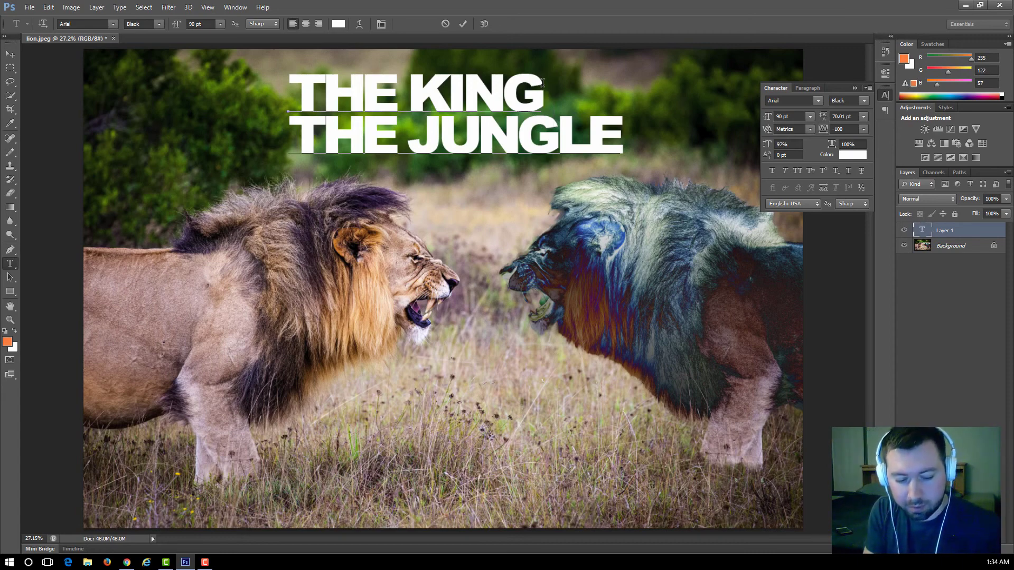
type("OF")
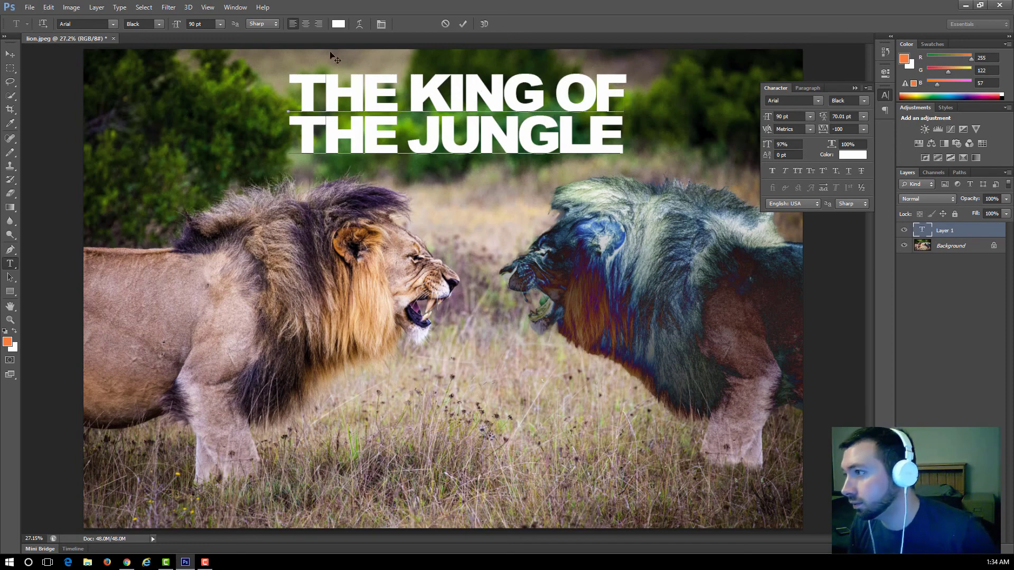
left_click(10, 54)
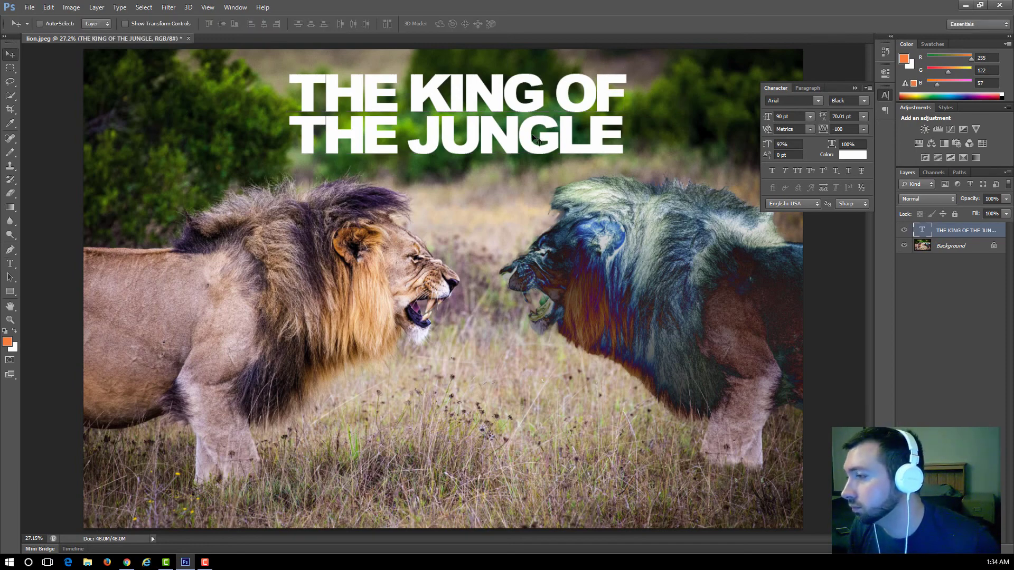
- Apply faux italic to the title and move it down onto the grass between the two lions
left_click_drag(581, 143, 514, 472)
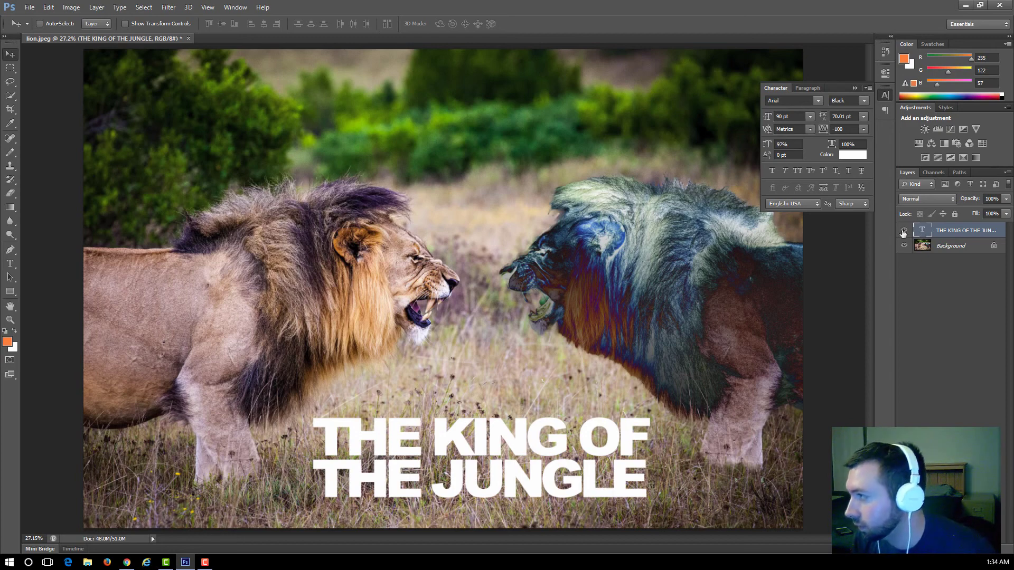
left_click(786, 170)
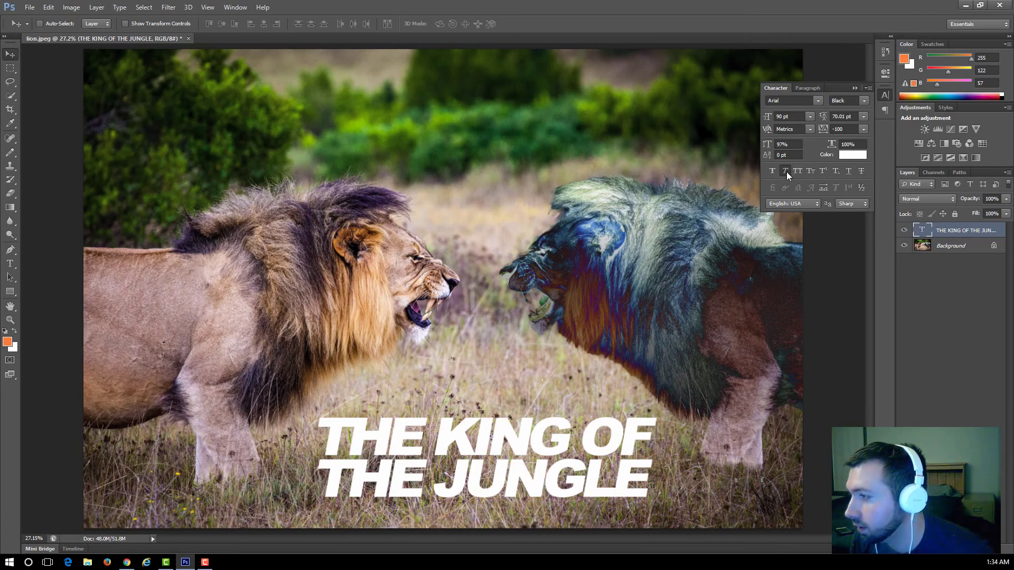
left_click_drag(438, 427, 453, 91)
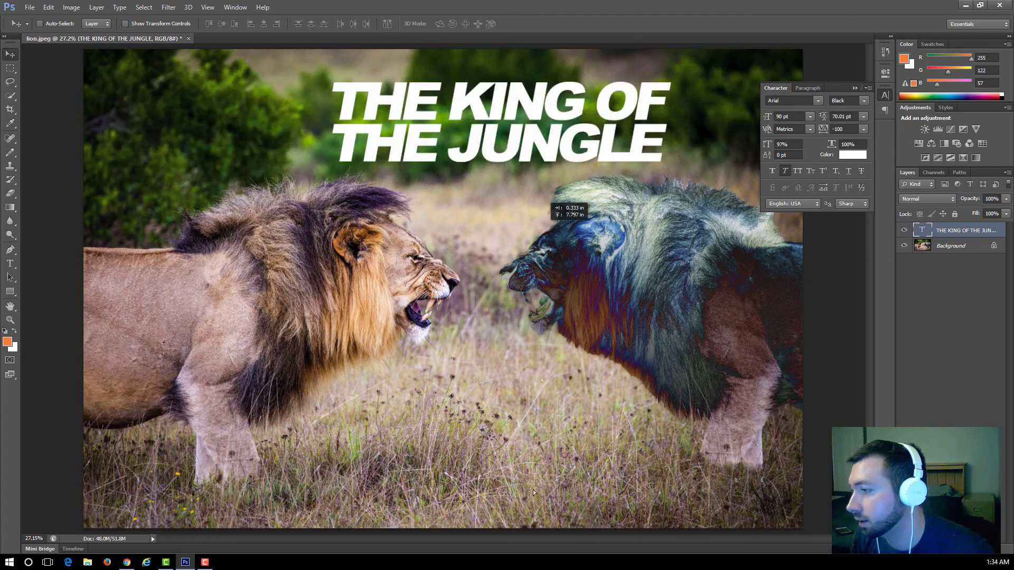
left_click_drag(534, 490, 505, 412)
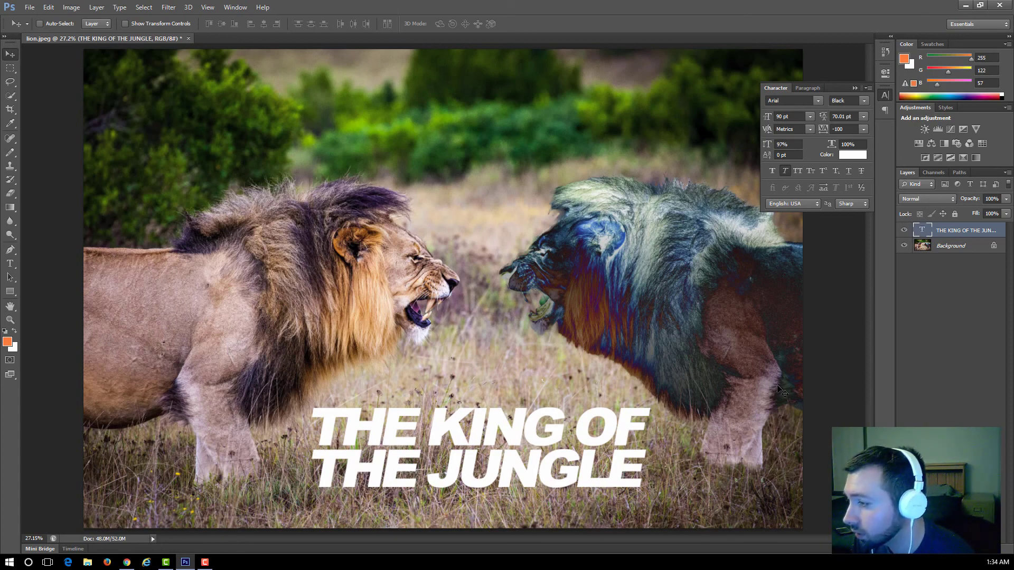
- Open the title layer's Blending Options, try a Stroke and remove it, and enable a Drop Shadow instead
right_click(924, 232)
key("Escape")
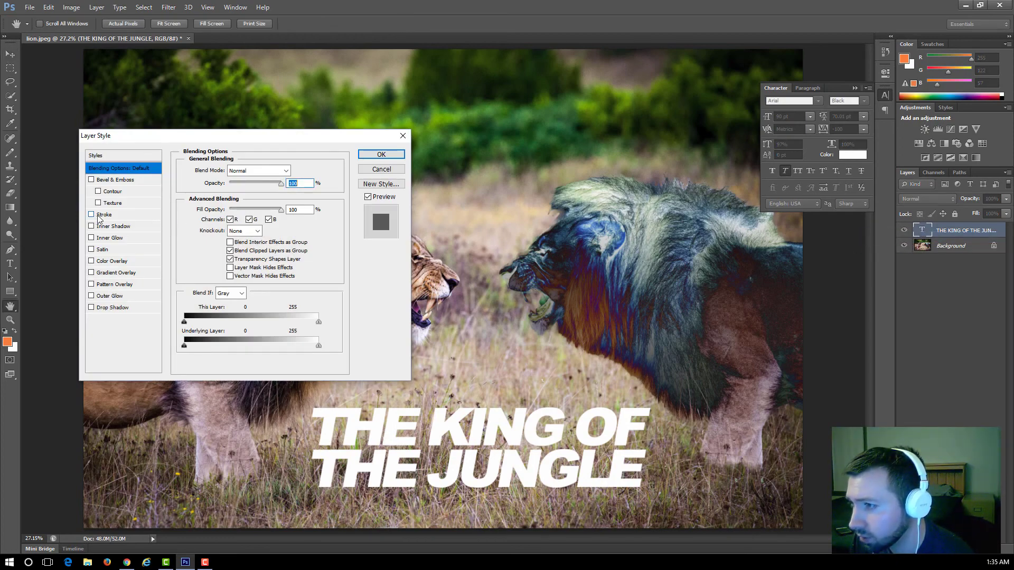
left_click(92, 215)
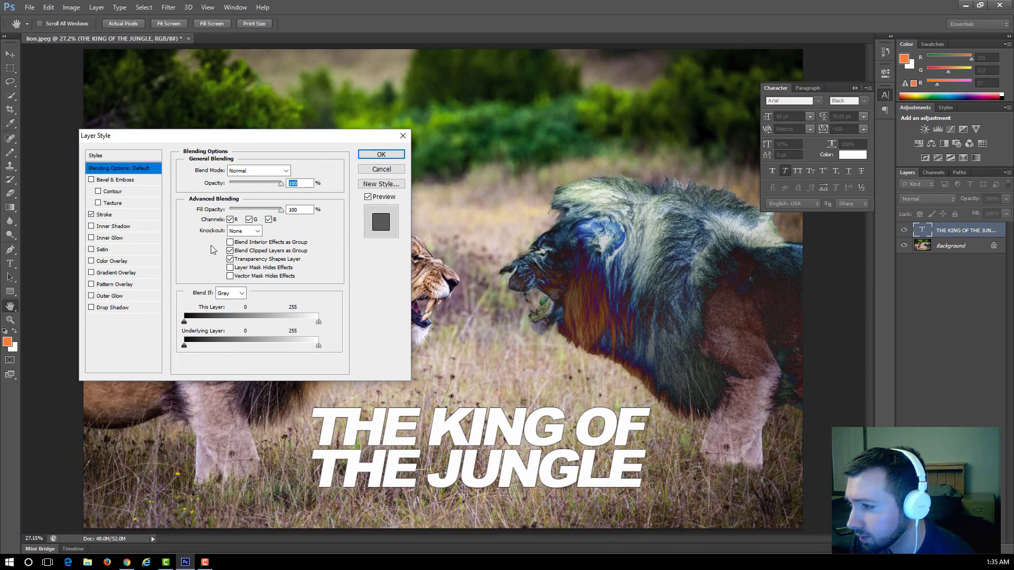
left_click(92, 215)
left_click(92, 308)
left_click(104, 310)
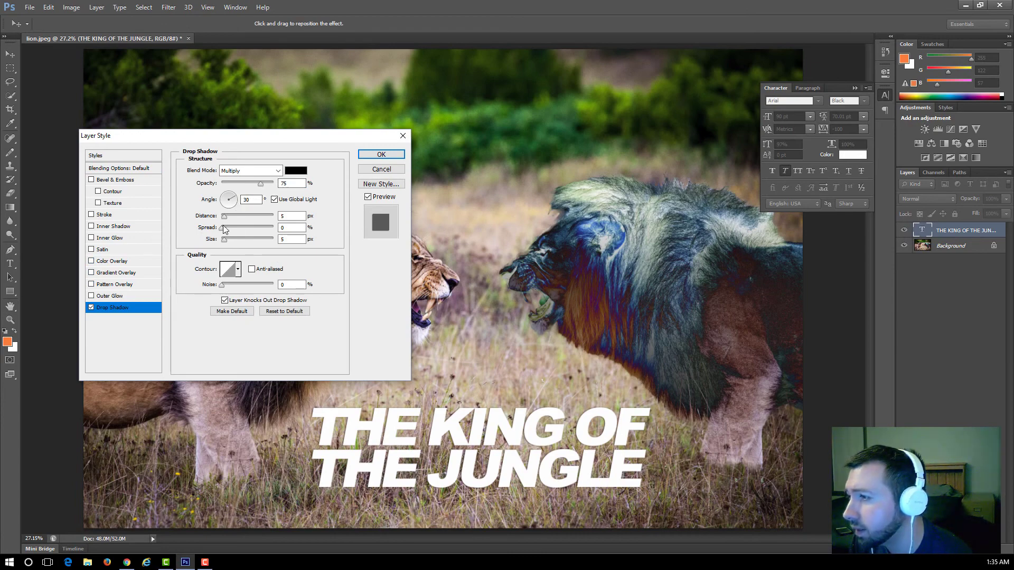
- Set the drop shadow to 19 px distance, 6% spread, 103 px size and about 38% opacity, and apply the layer style
left_click_drag(224, 216, 226, 238)
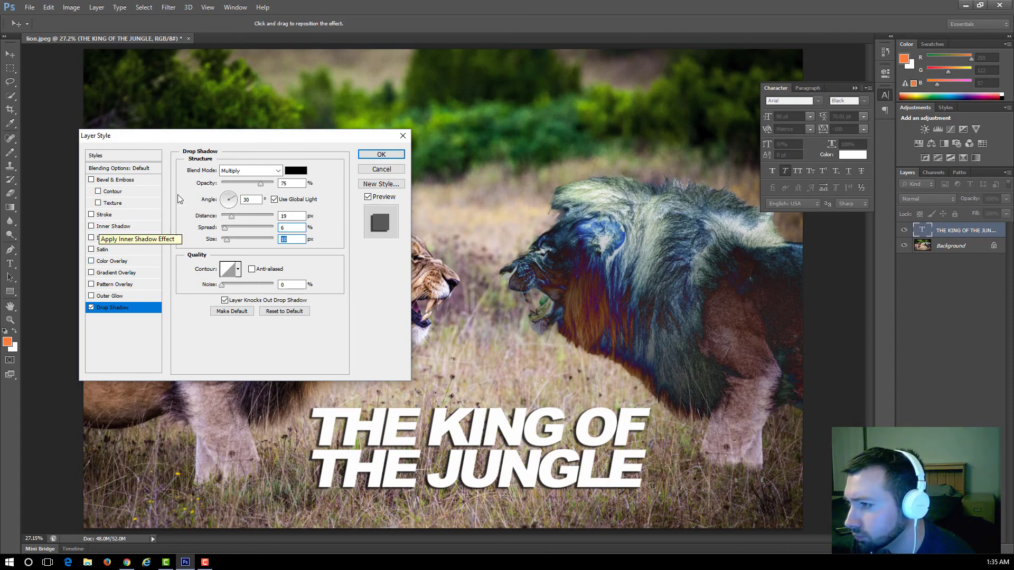
left_click_drag(263, 187, 261, 184)
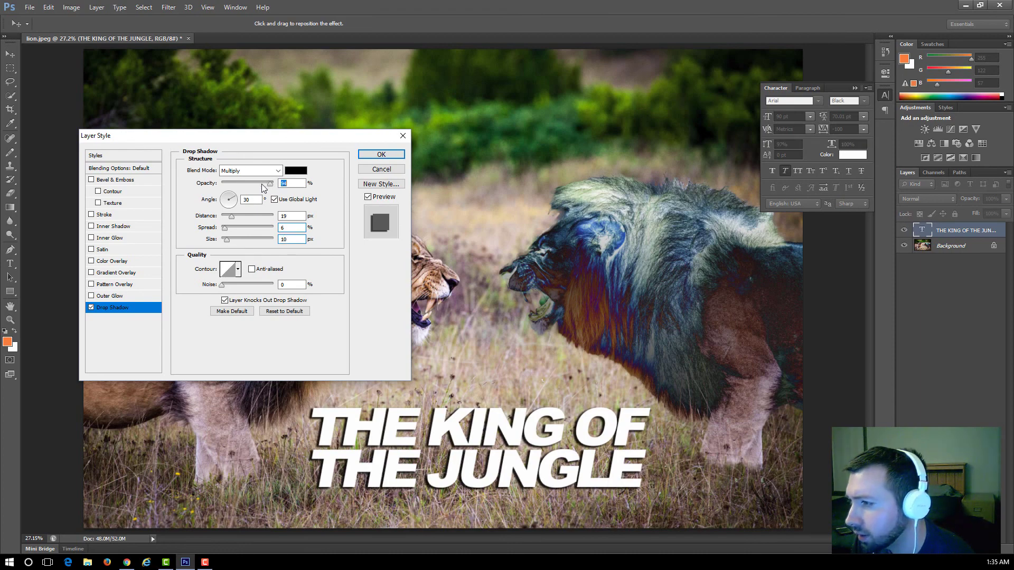
left_click(229, 227)
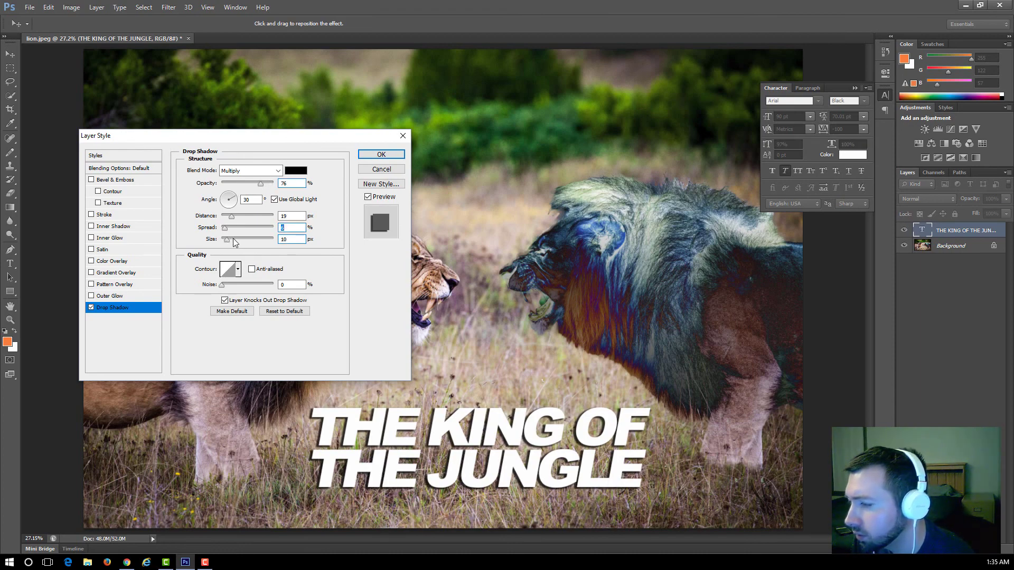
left_click_drag(233, 239, 246, 239)
left_click_drag(258, 188, 241, 186)
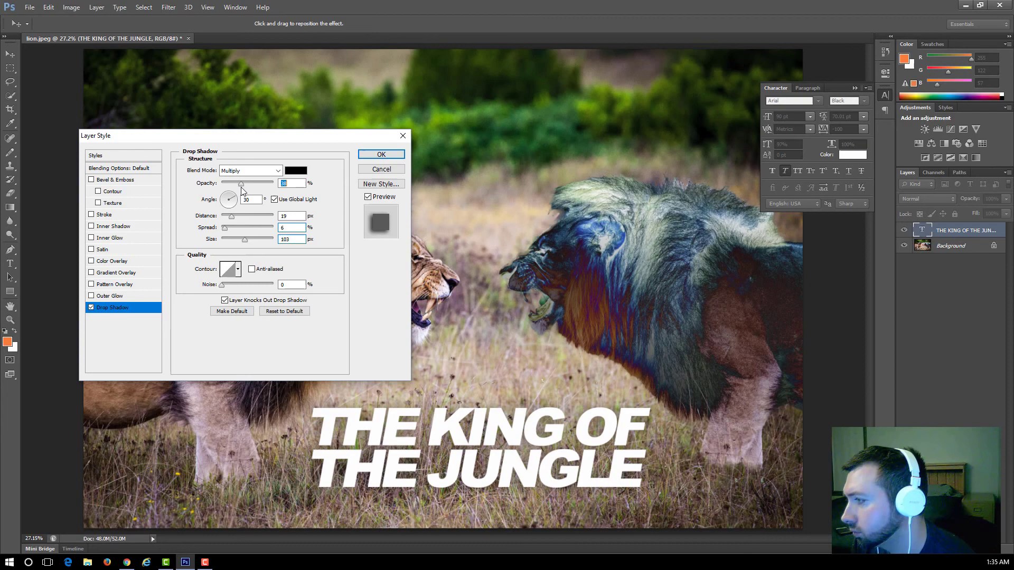
left_click(369, 156)
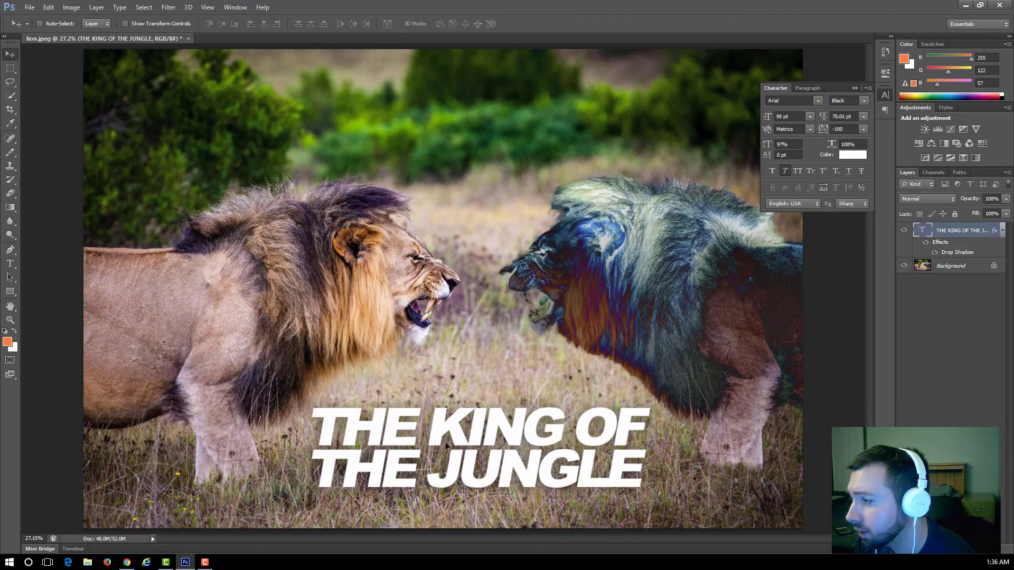
- Shift the title slightly down and to the left, and hide the layer's effects
left_click_drag(445, 442, 438, 448)
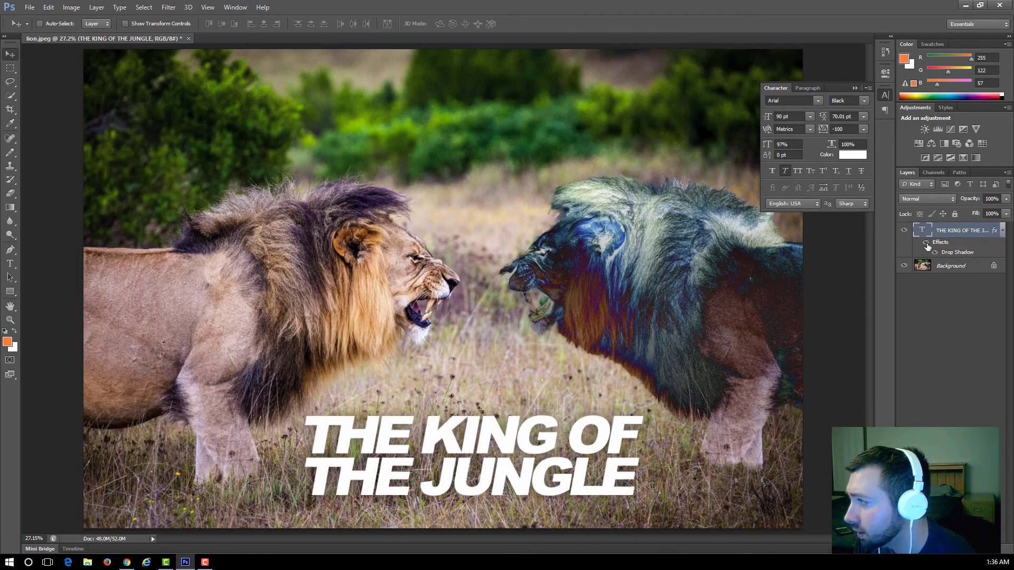
left_click(926, 243)
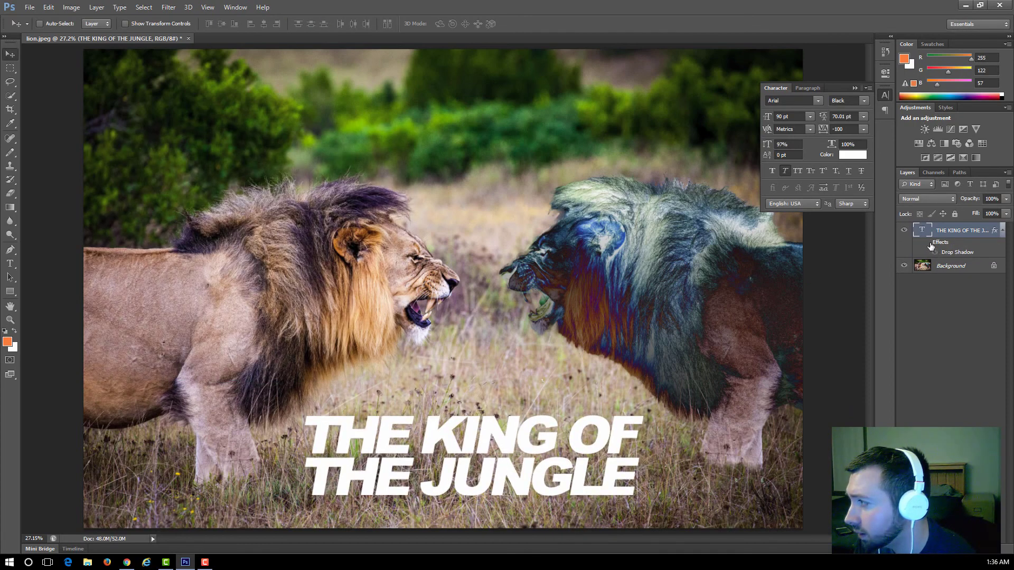
left_click(925, 244)
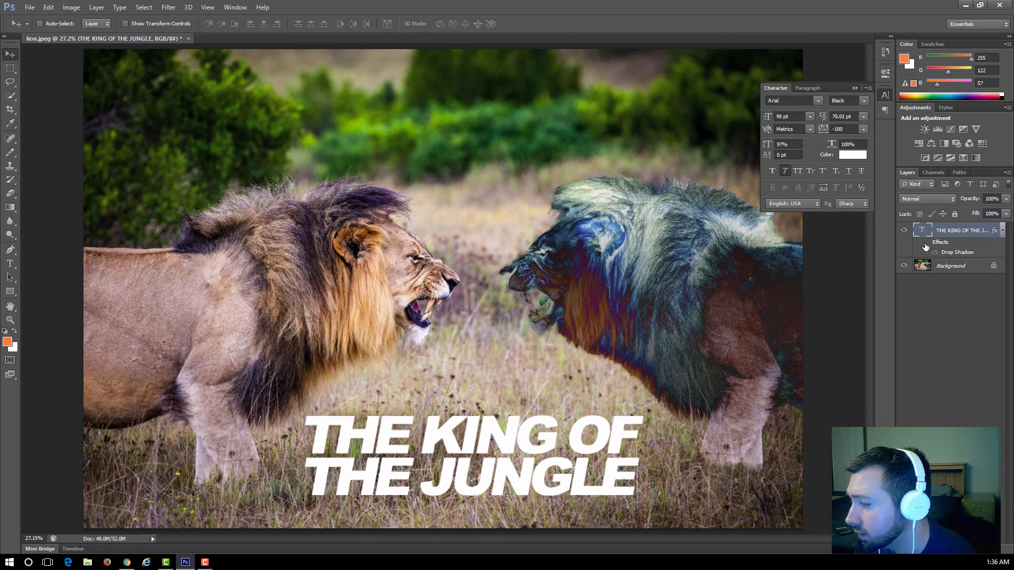
left_click(925, 244)
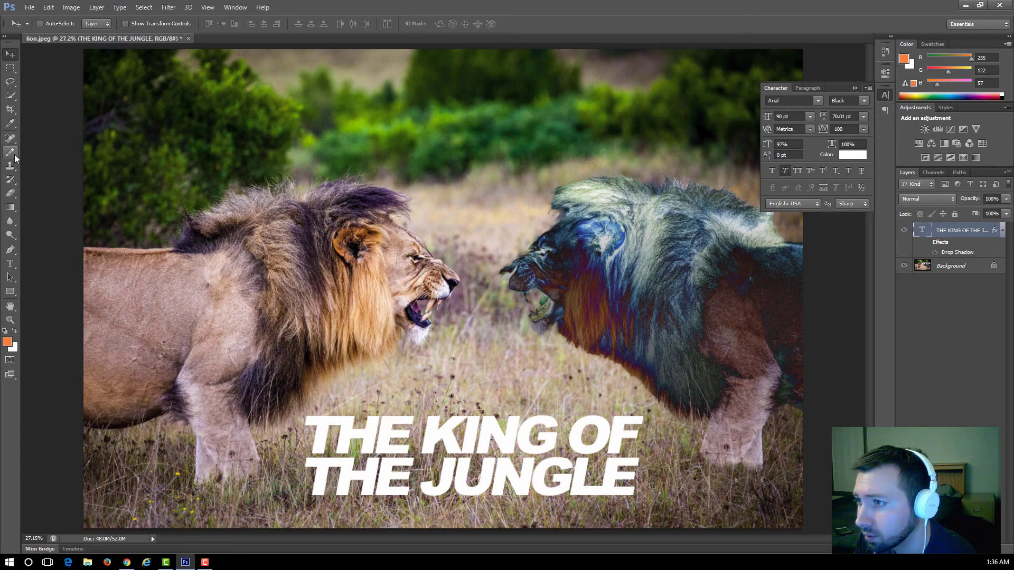
- Set up the Brush tool with 25% opacity, a 119 px size and a soft round tip with 0% hardness
left_click_drag(14, 154, 59, 151)
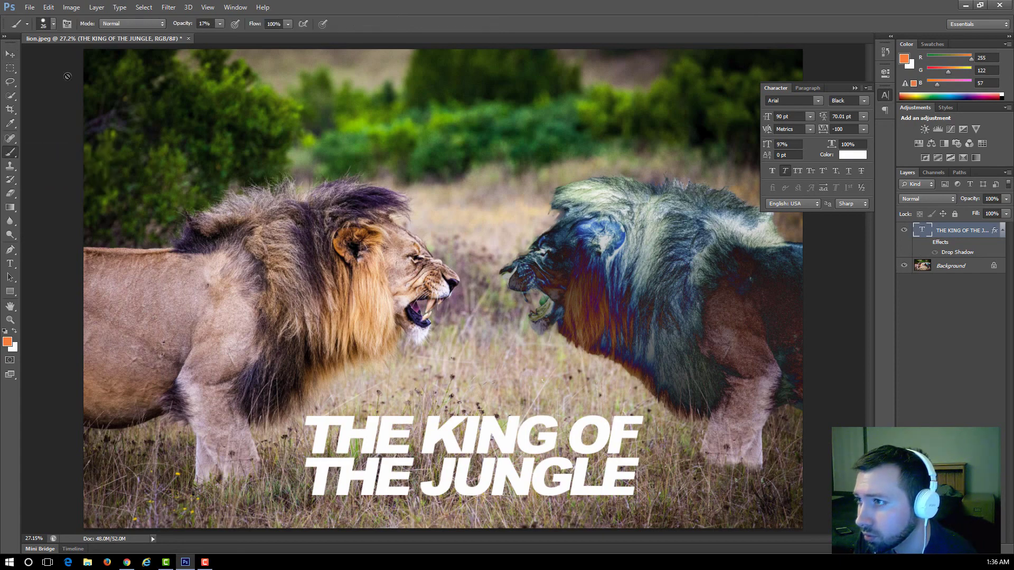
left_click(219, 24)
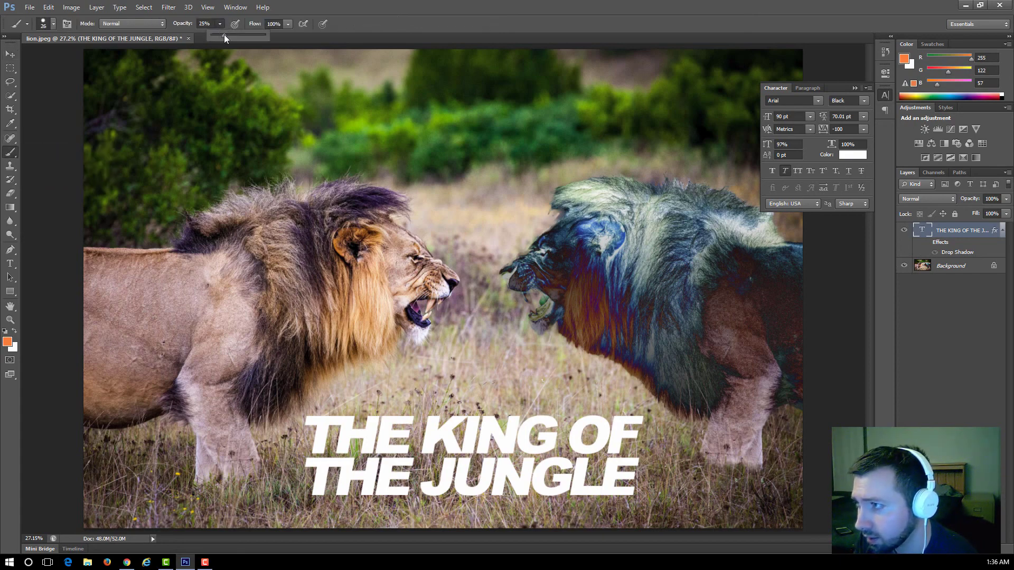
left_click(53, 24)
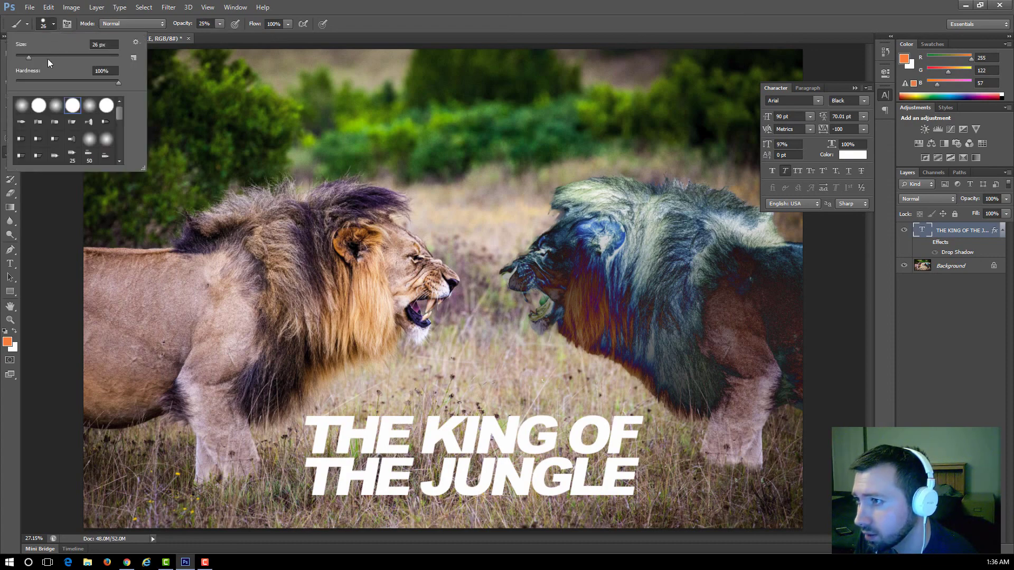
left_click_drag(33, 55, 72, 58)
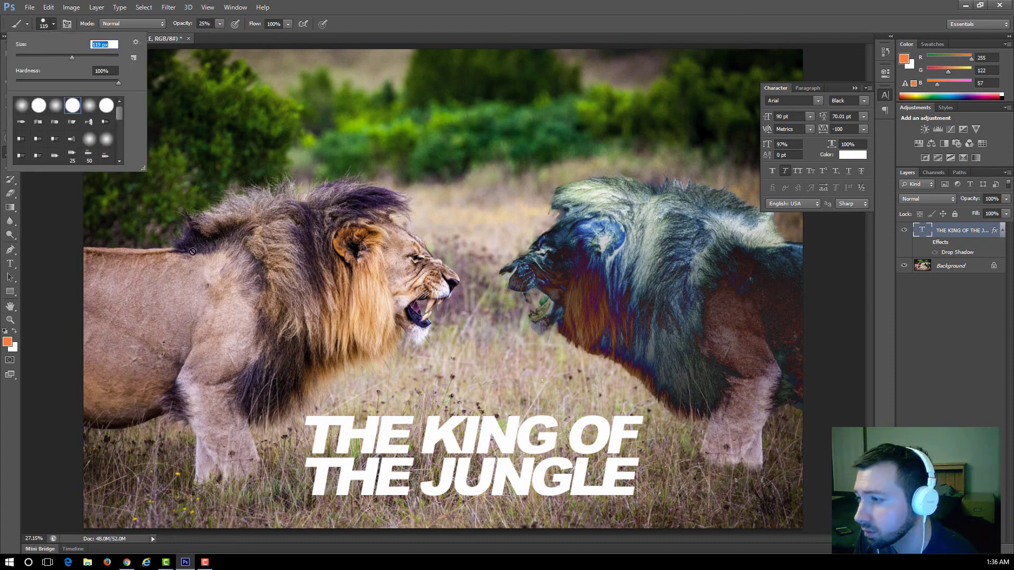
left_click(56, 107)
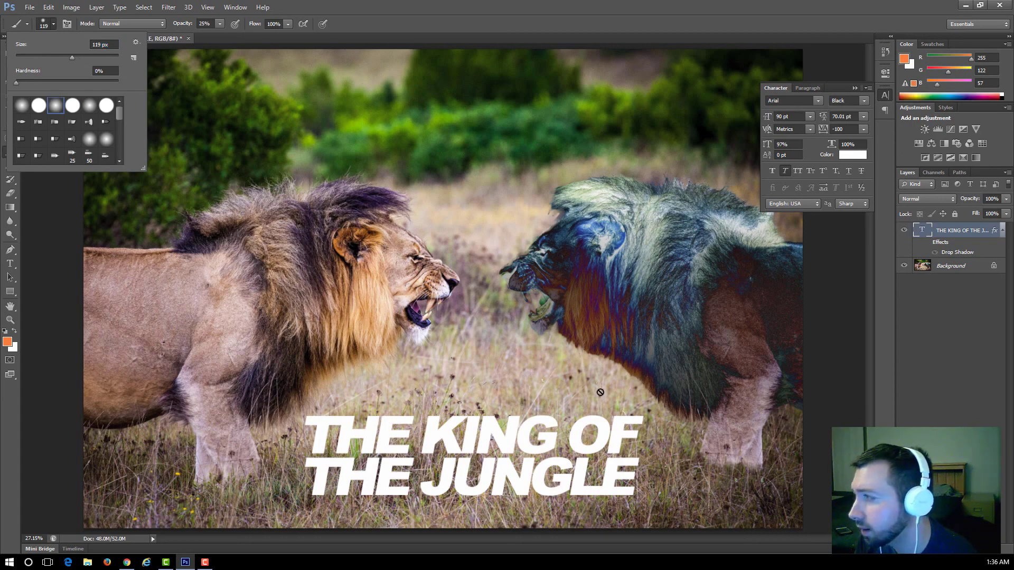
- Select the Background layer and enlarge the brush to 3376 px
left_click(945, 269)
left_click(945, 274)
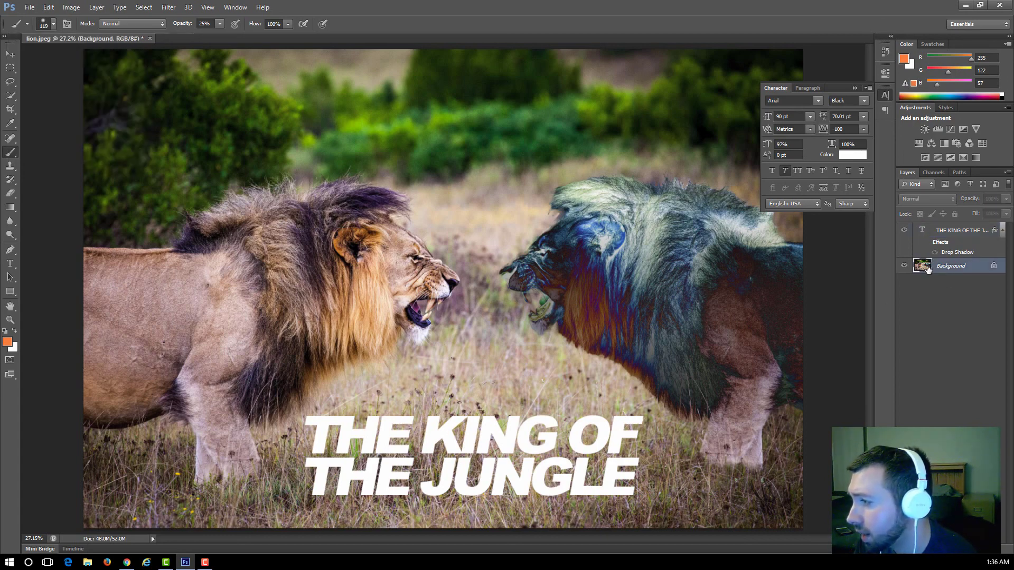
left_click(53, 25)
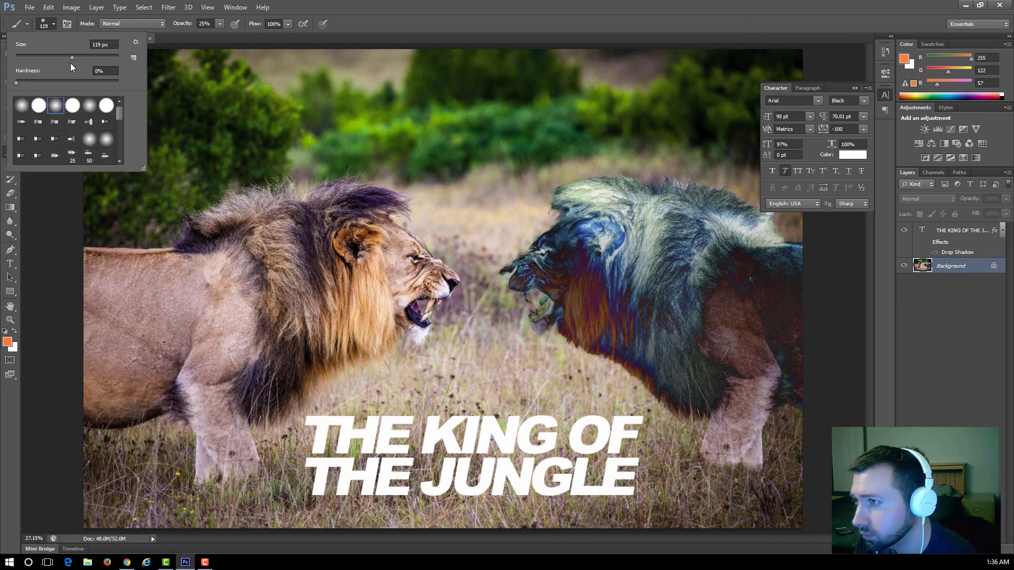
left_click_drag(72, 61, 115, 58)
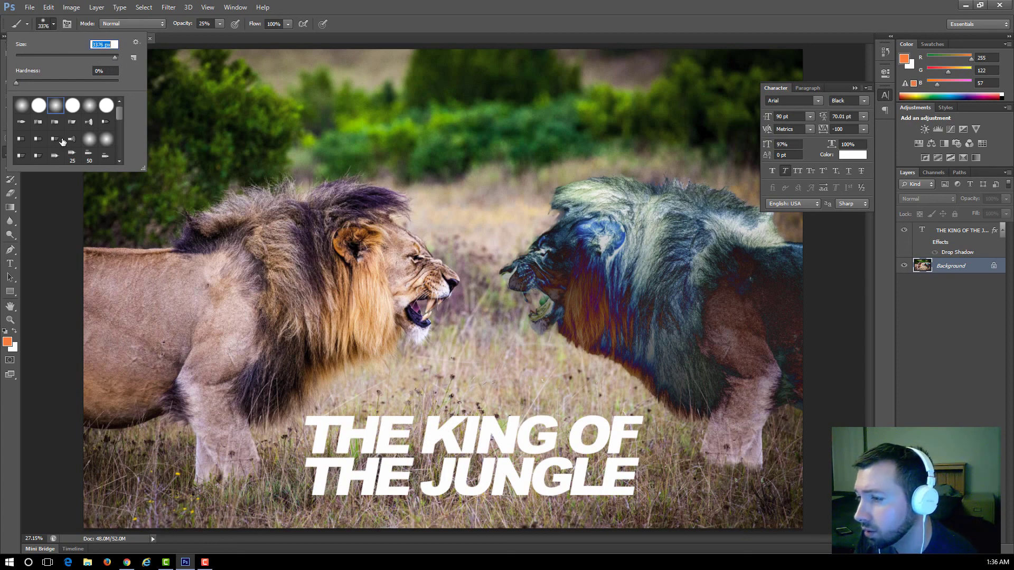
- Set the foreground color to the brown 71564d by sampling the grass below the title
left_click(5, 349)
left_click(6, 347)
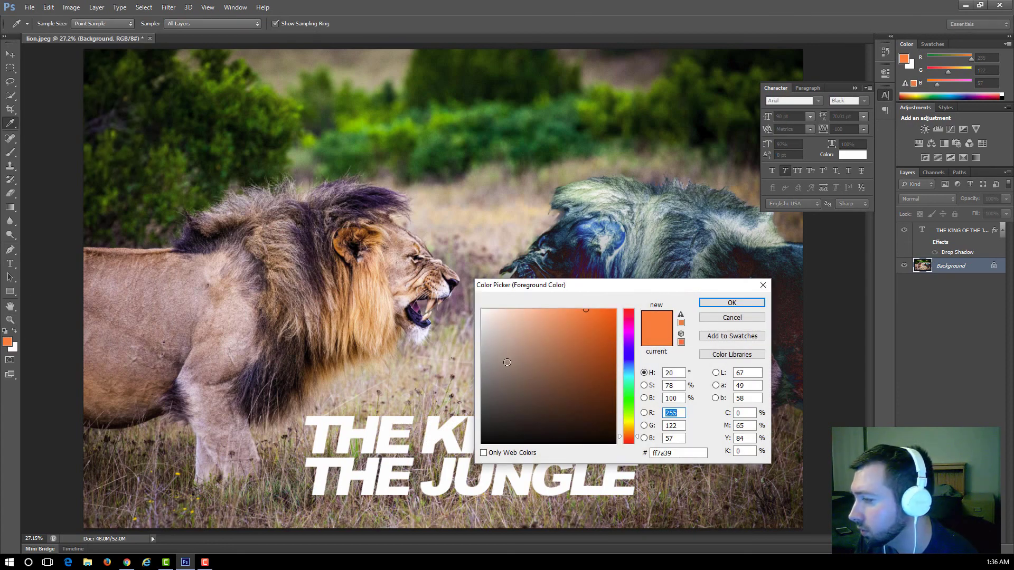
left_click(499, 380)
left_click(487, 409)
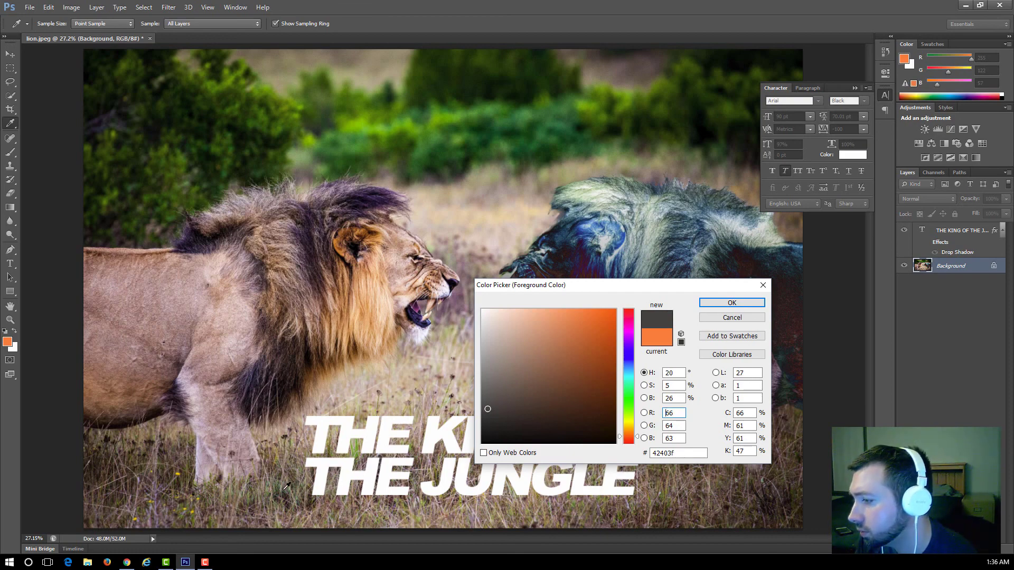
left_click(366, 504)
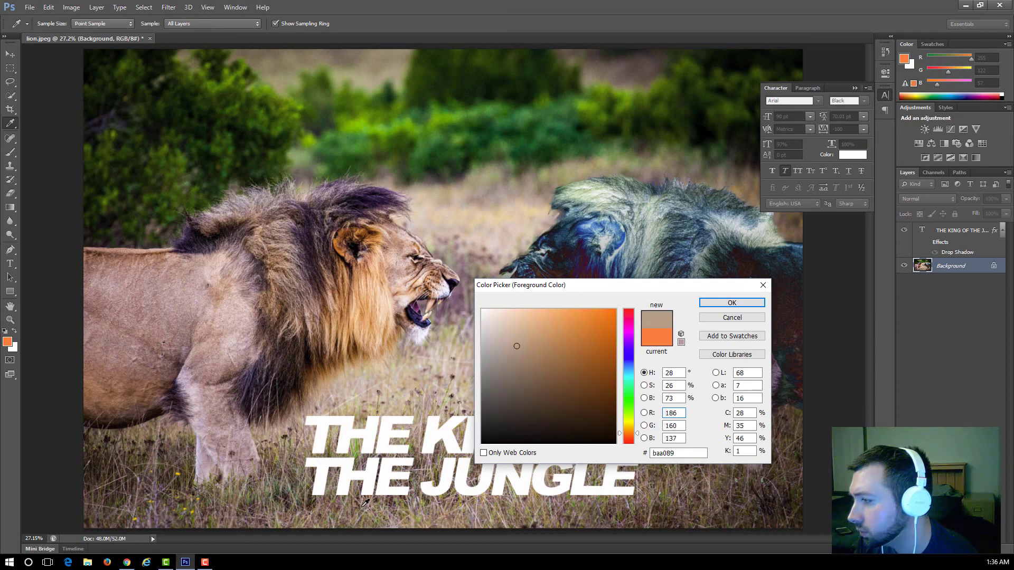
left_click(368, 504)
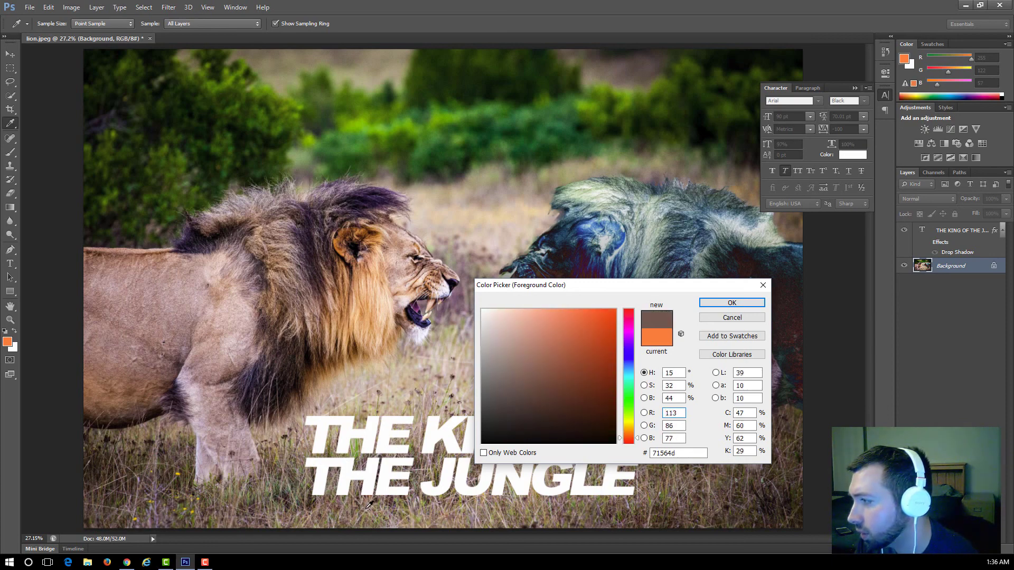
left_click(732, 303)
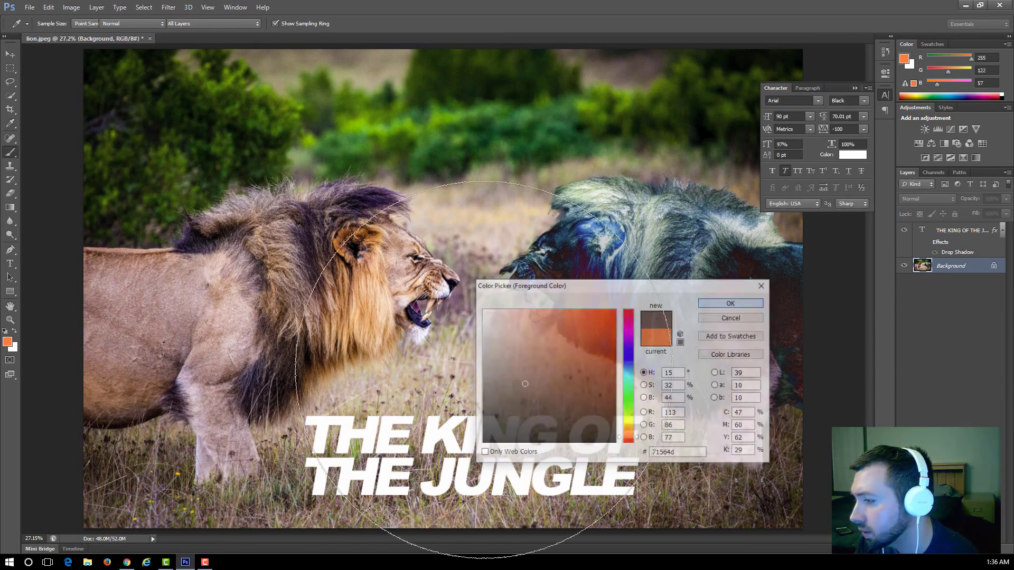
- Reduce the soft brush's size to 1289 px
key("b")
left_click(54, 25)
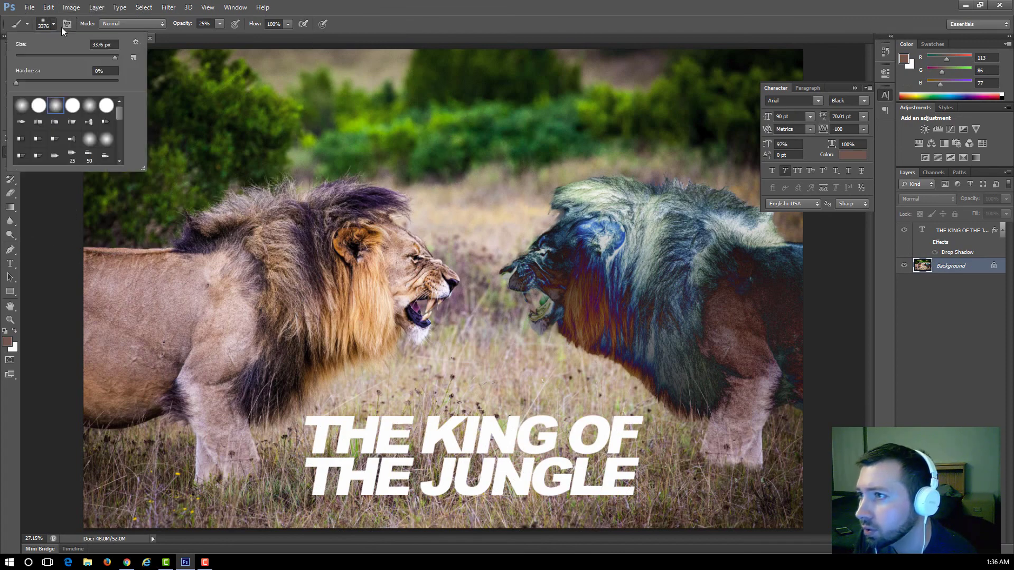
left_click_drag(112, 58, 110, 55)
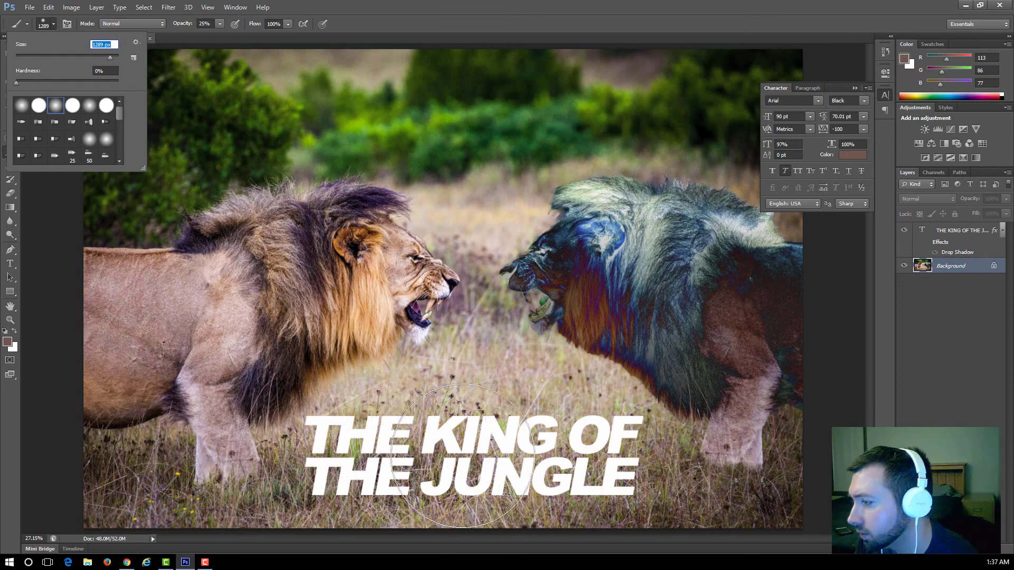
key("Return")
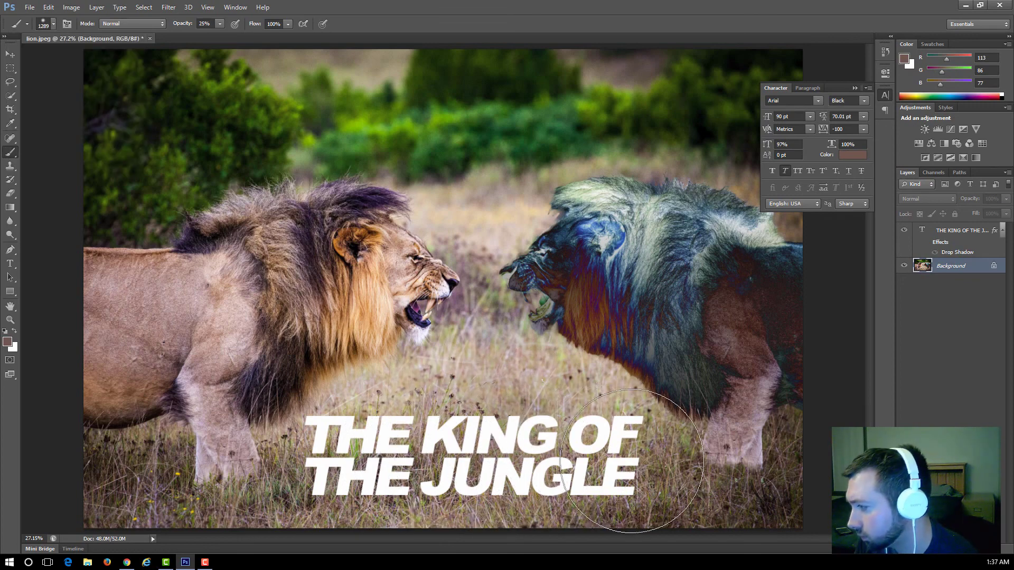